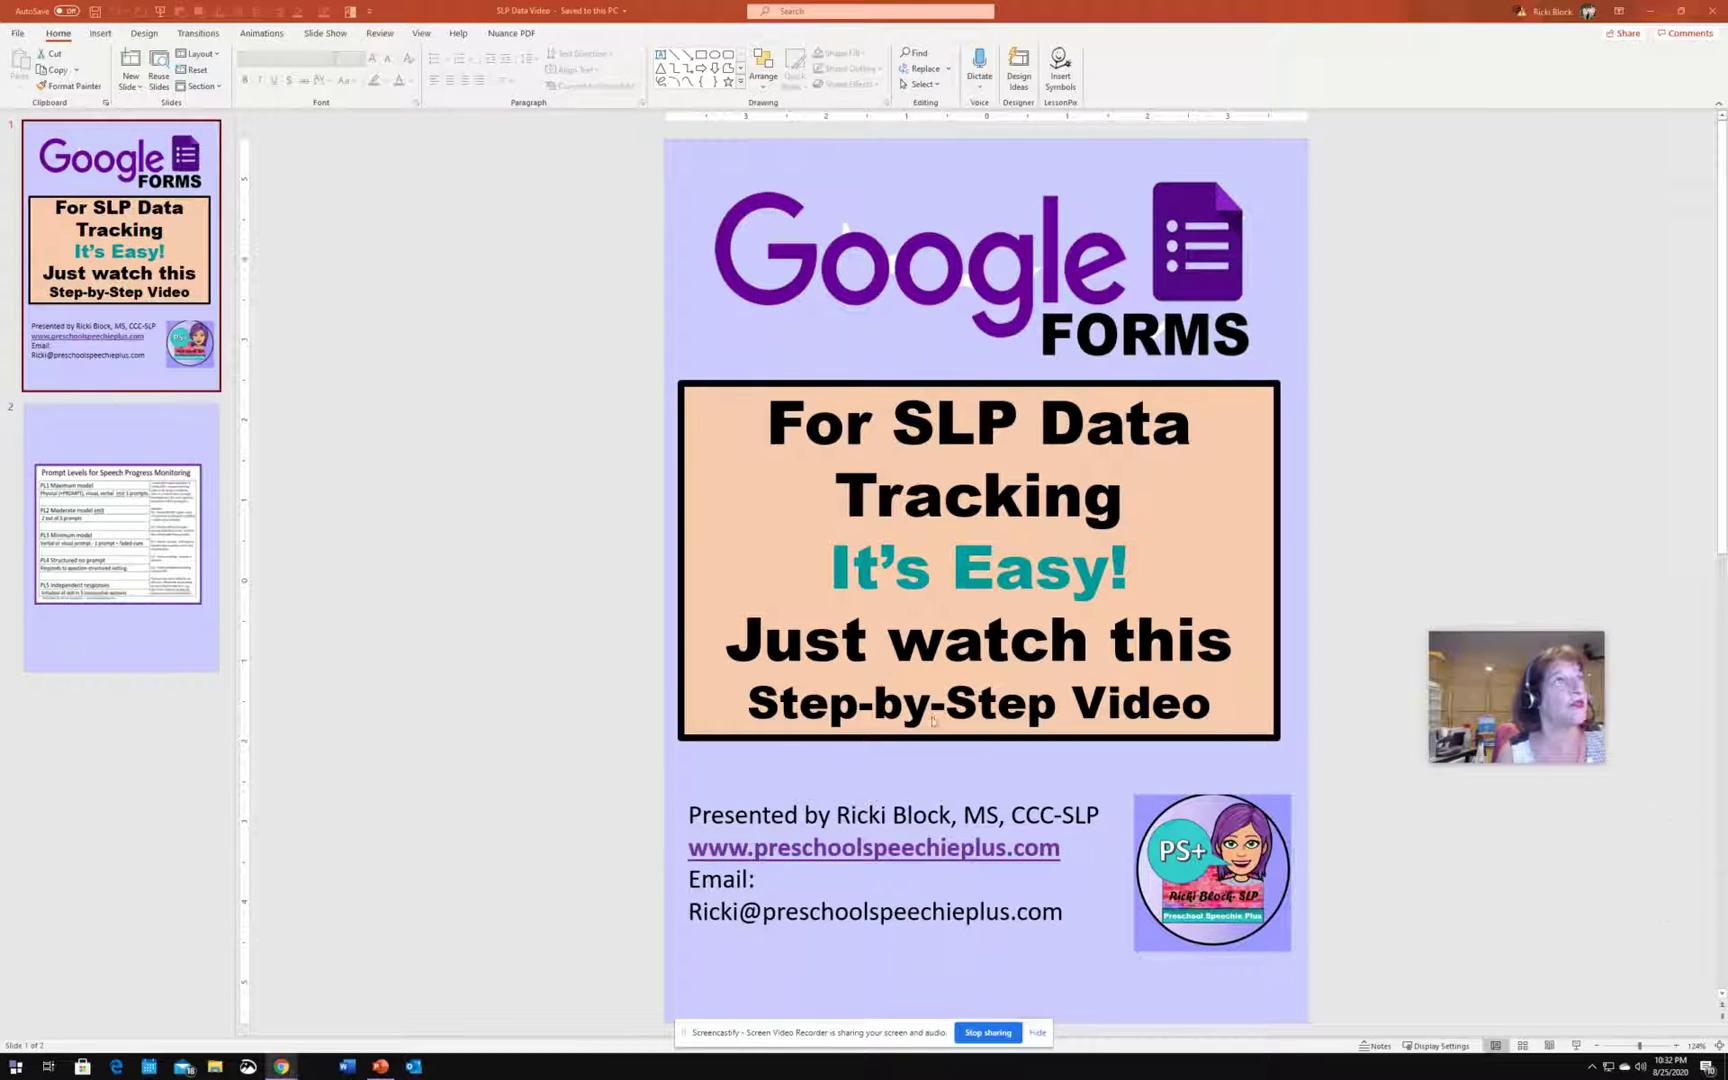
Show the Prompt Levels slide, then bring Google Drive up maximized over the presentation.
{"action": "left_click", "coordinate": [166, 567]}
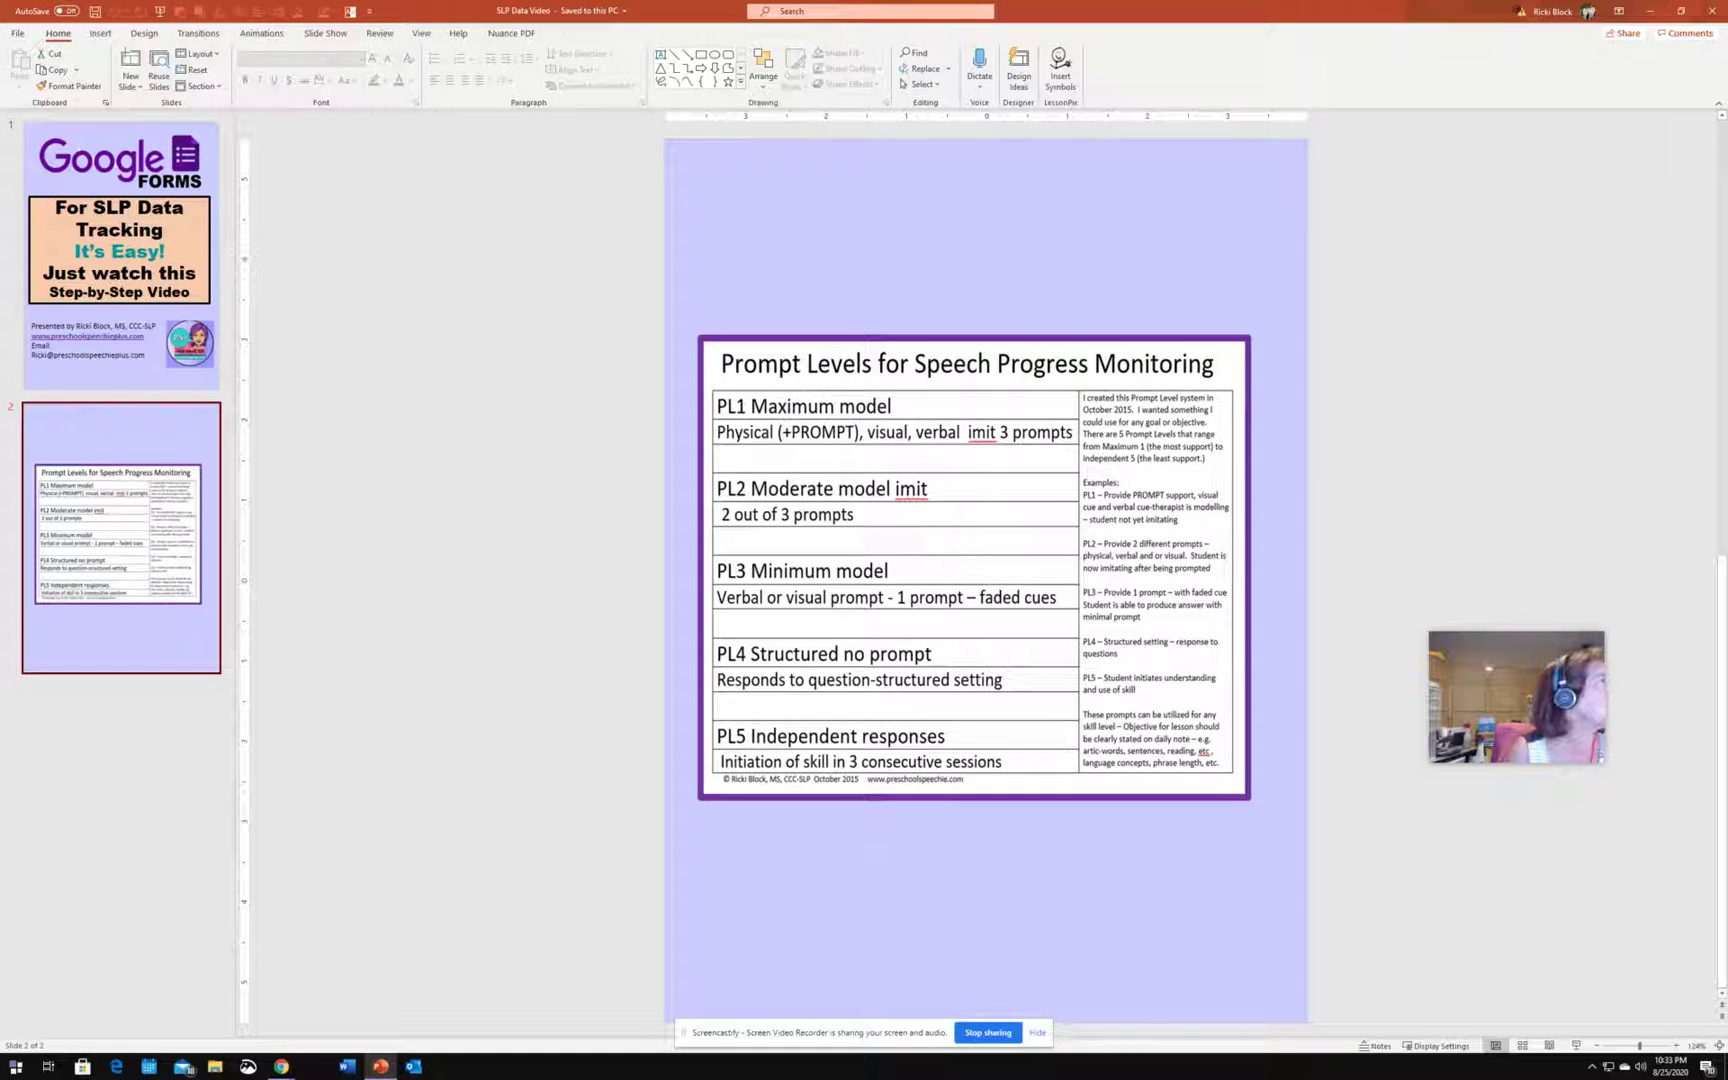
{"action": "key", "text": "alt+Tab"}
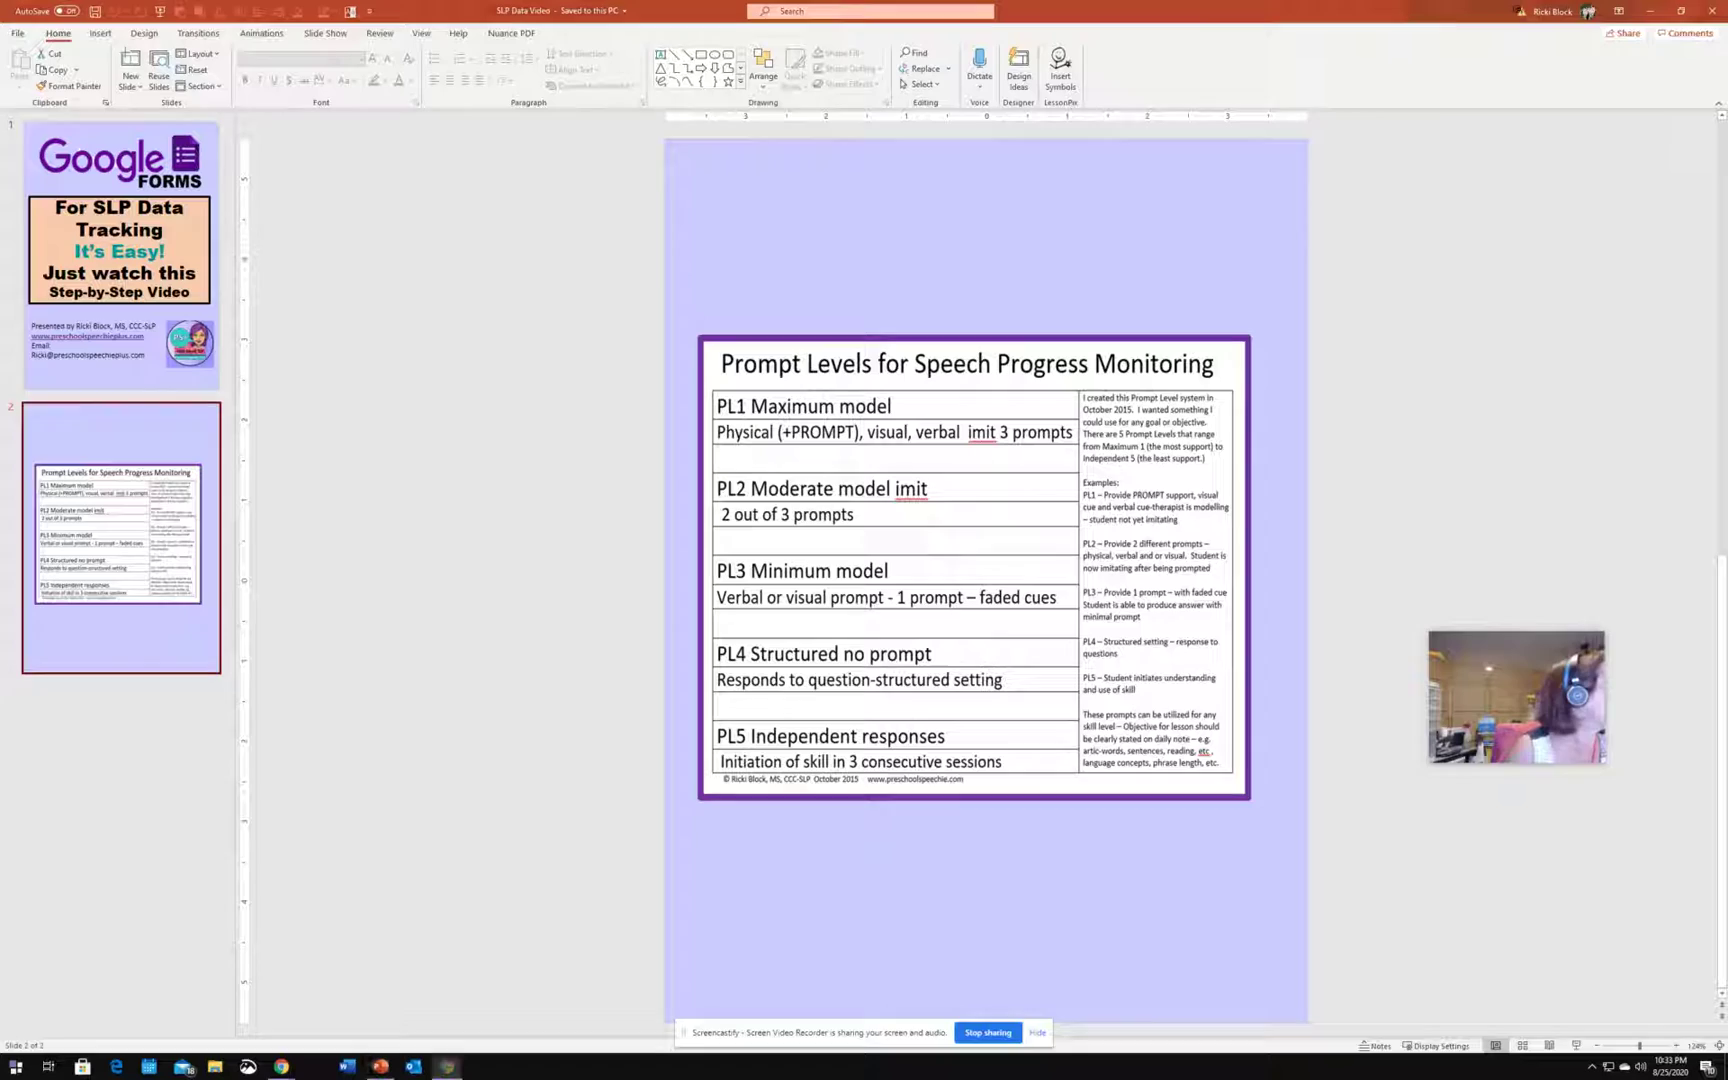
{"action": "left_click_drag", "start_coordinate": [1146, 500], "coordinate": [368, 143]}
{"action": "double_click", "coordinate": [368, 143]}
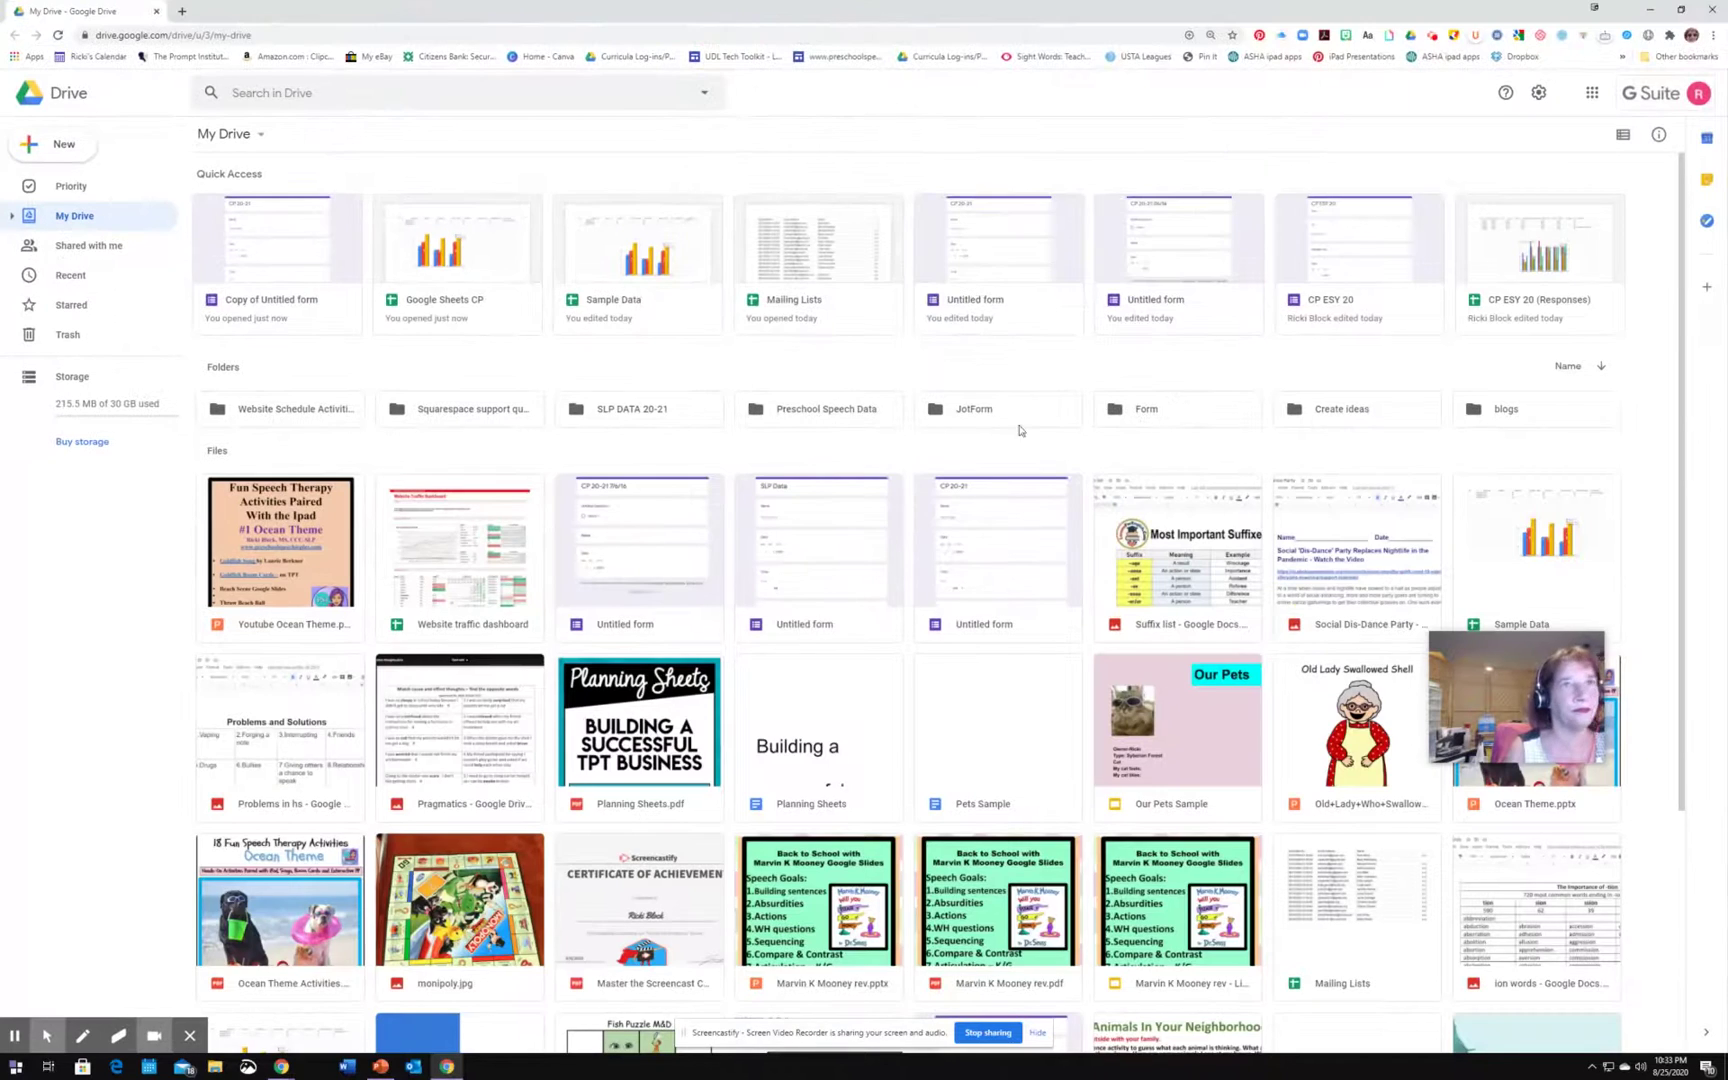
Open Google Forms from the Google apps grid and start a blank form.
{"action": "left_click", "coordinate": [1591, 92]}
{"action": "scroll", "coordinate": [1610, 250], "scroll_direction": "down", "scroll_amount": 1}
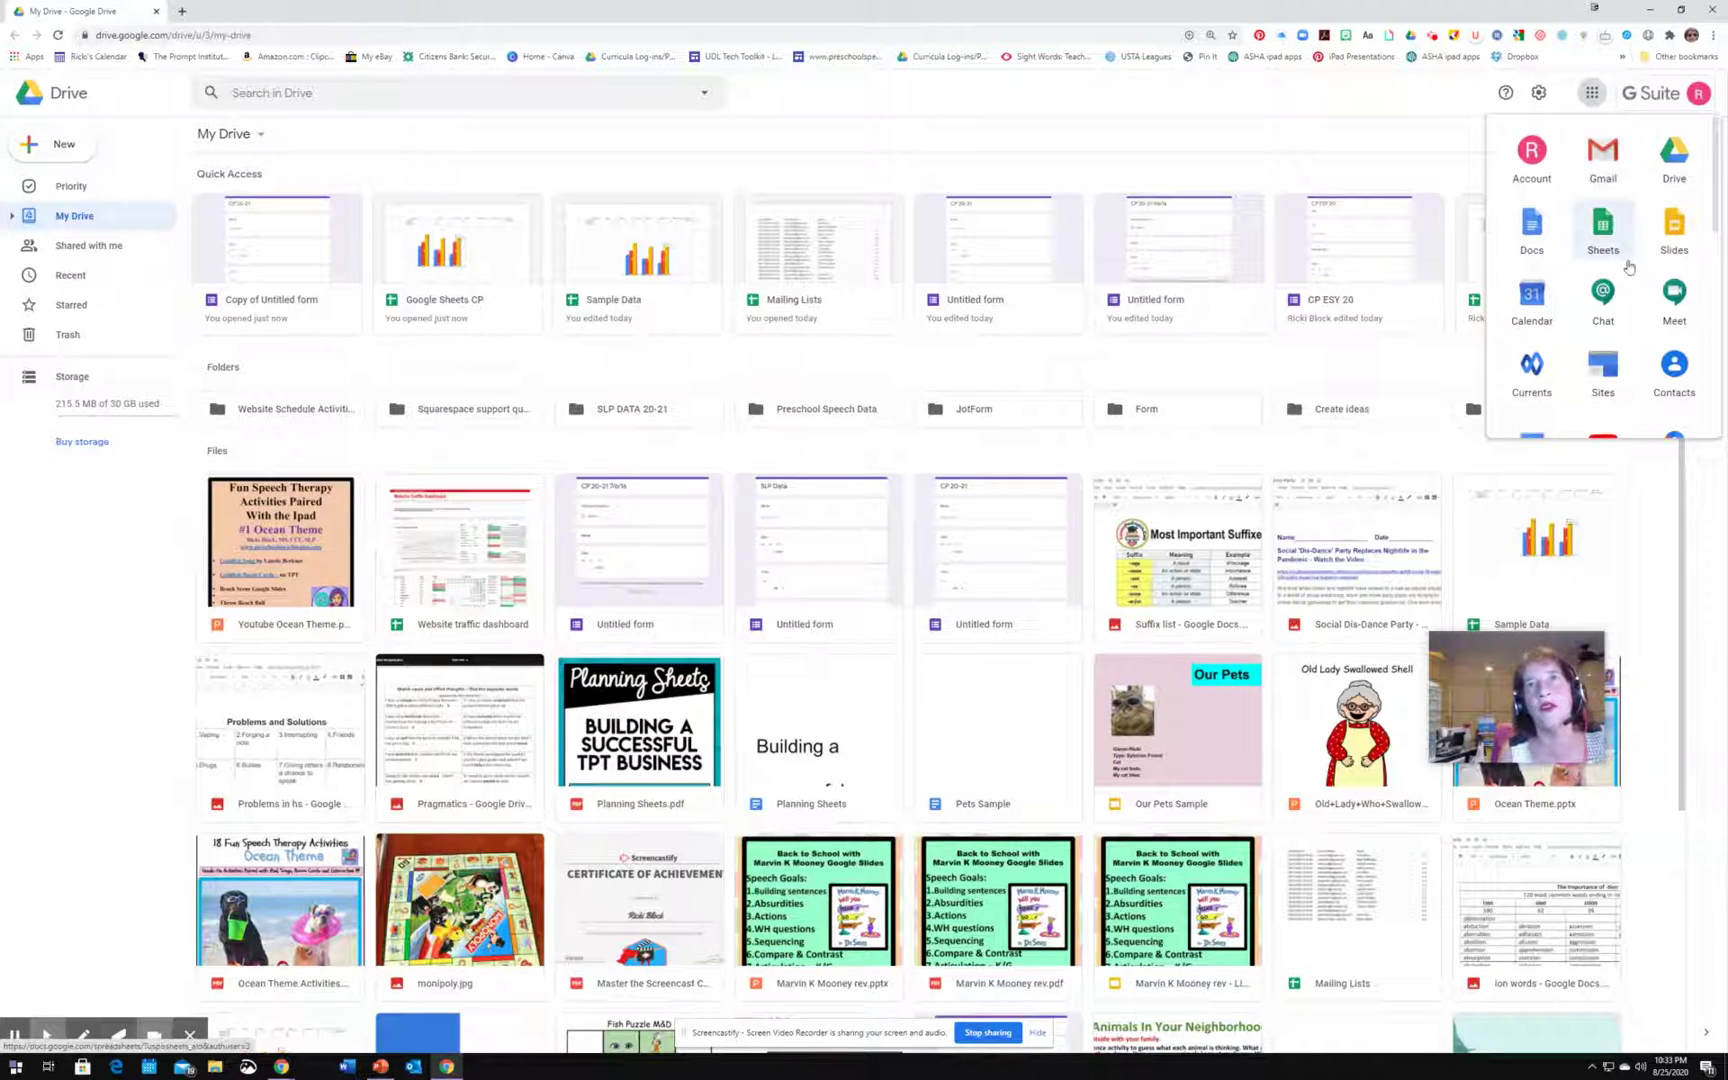
{"action": "scroll", "coordinate": [1620, 296], "scroll_direction": "down", "scroll_amount": 1}
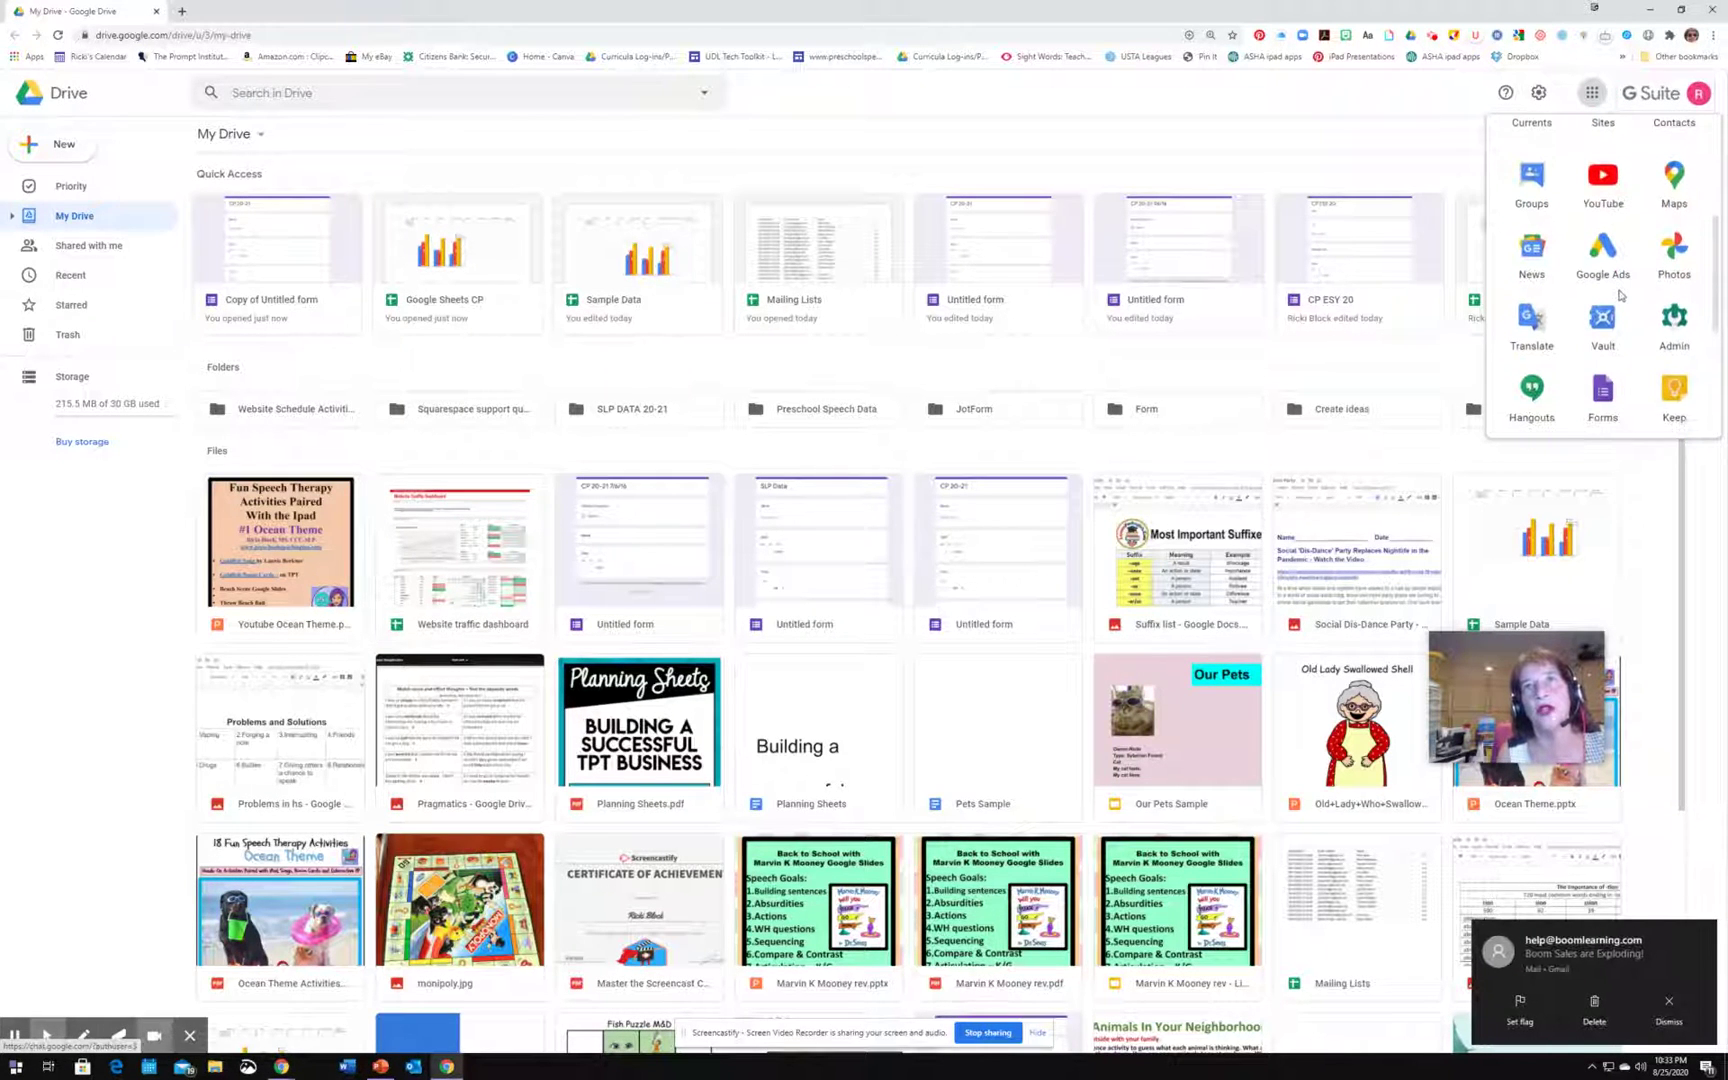
{"action": "left_click", "coordinate": [1605, 396]}
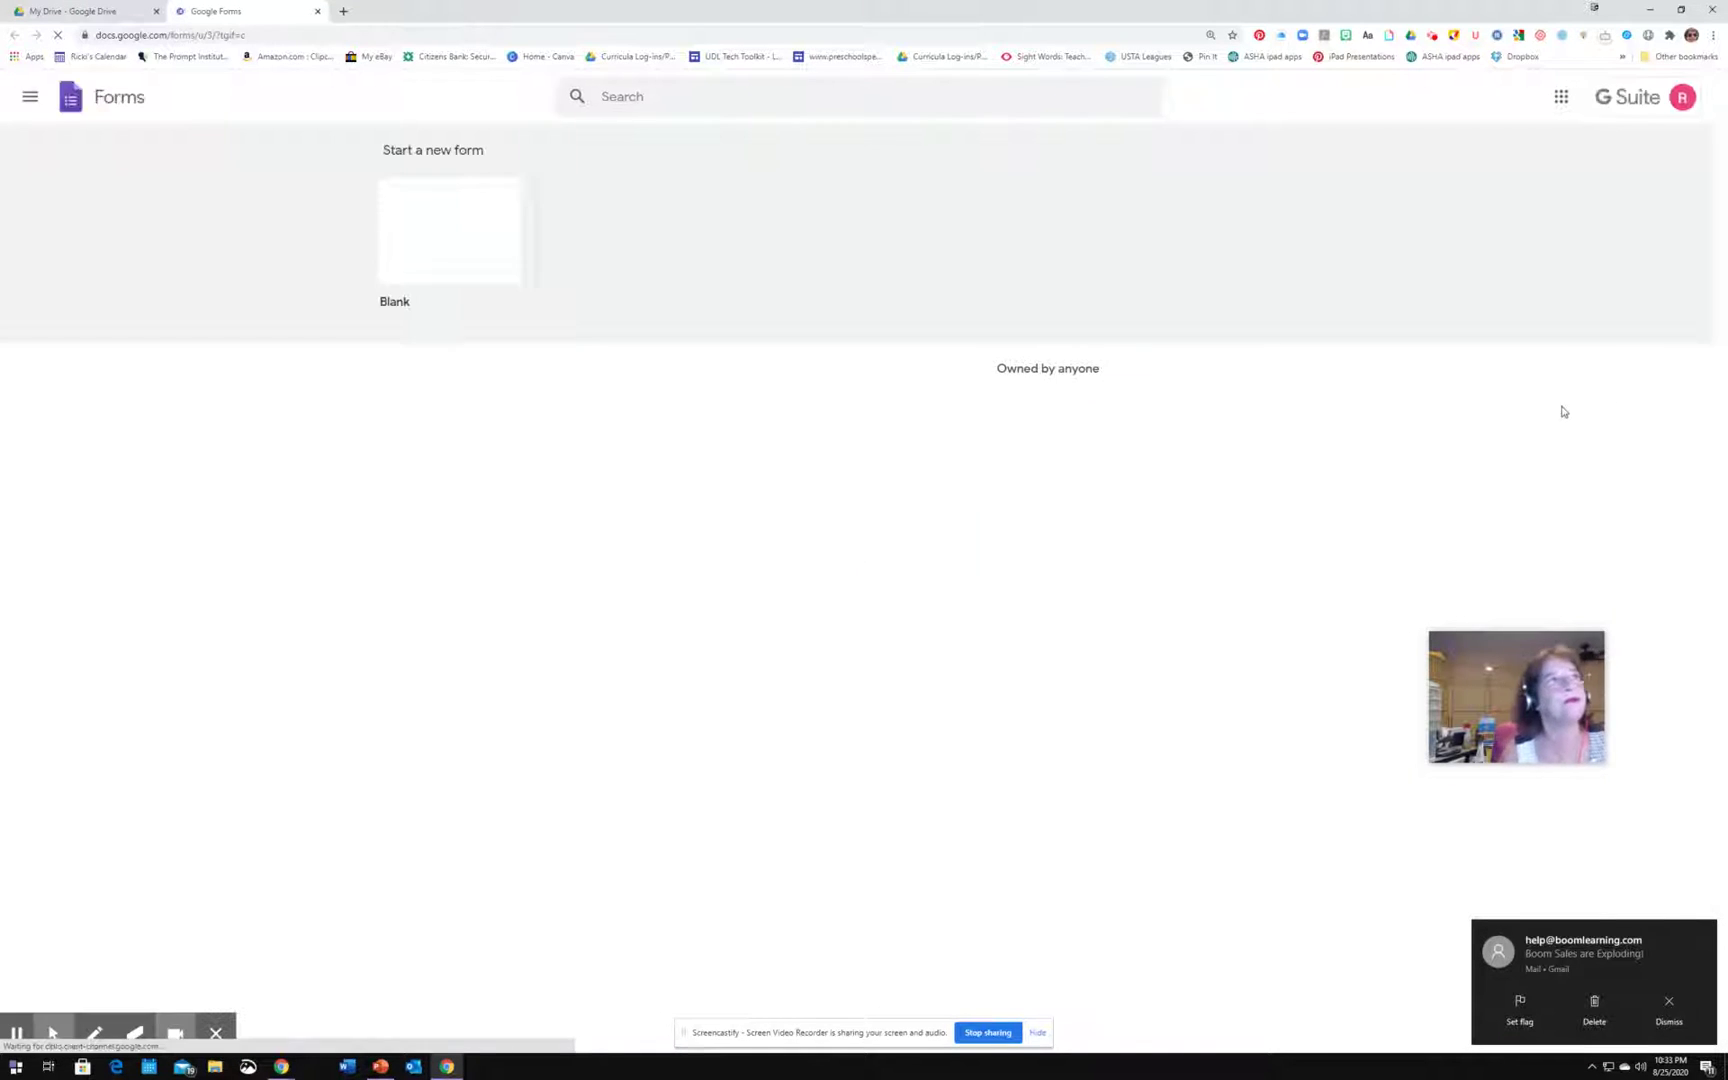
{"action": "left_click", "coordinate": [451, 237]}
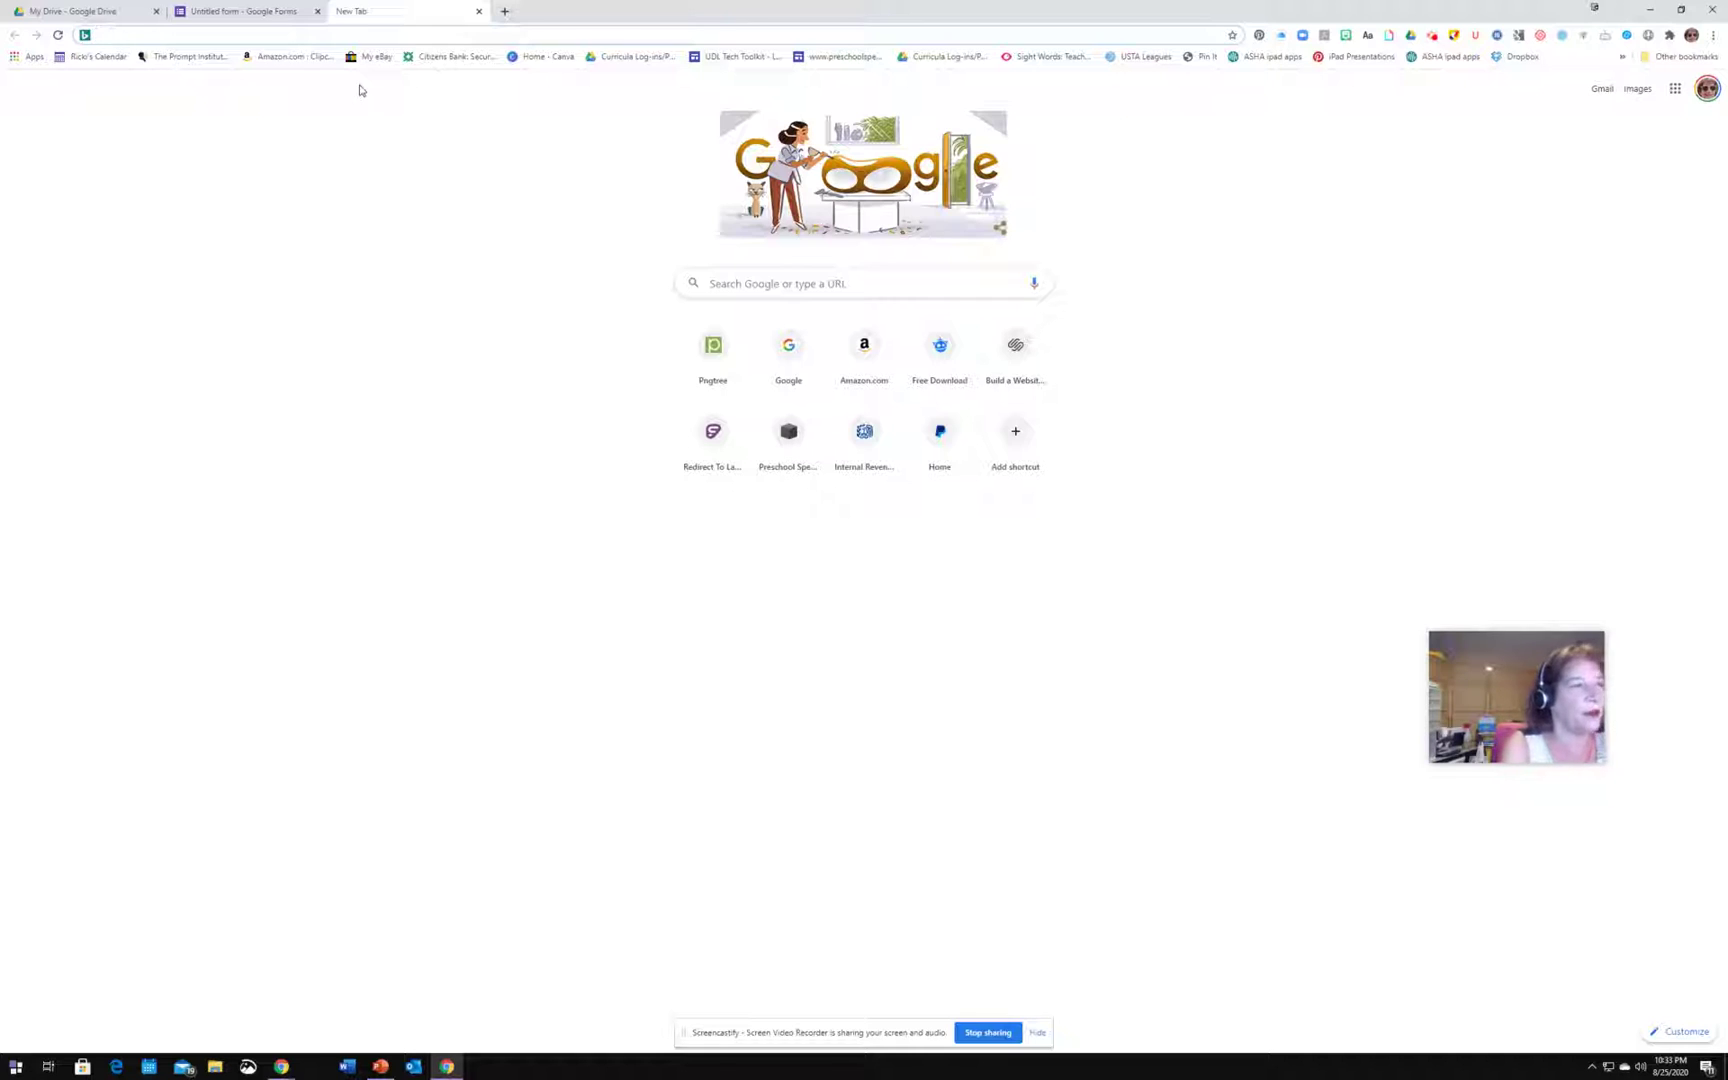
Search for 'google forms' and open the Google Forms about page from the results.
{"action": "type", "text": "g"}
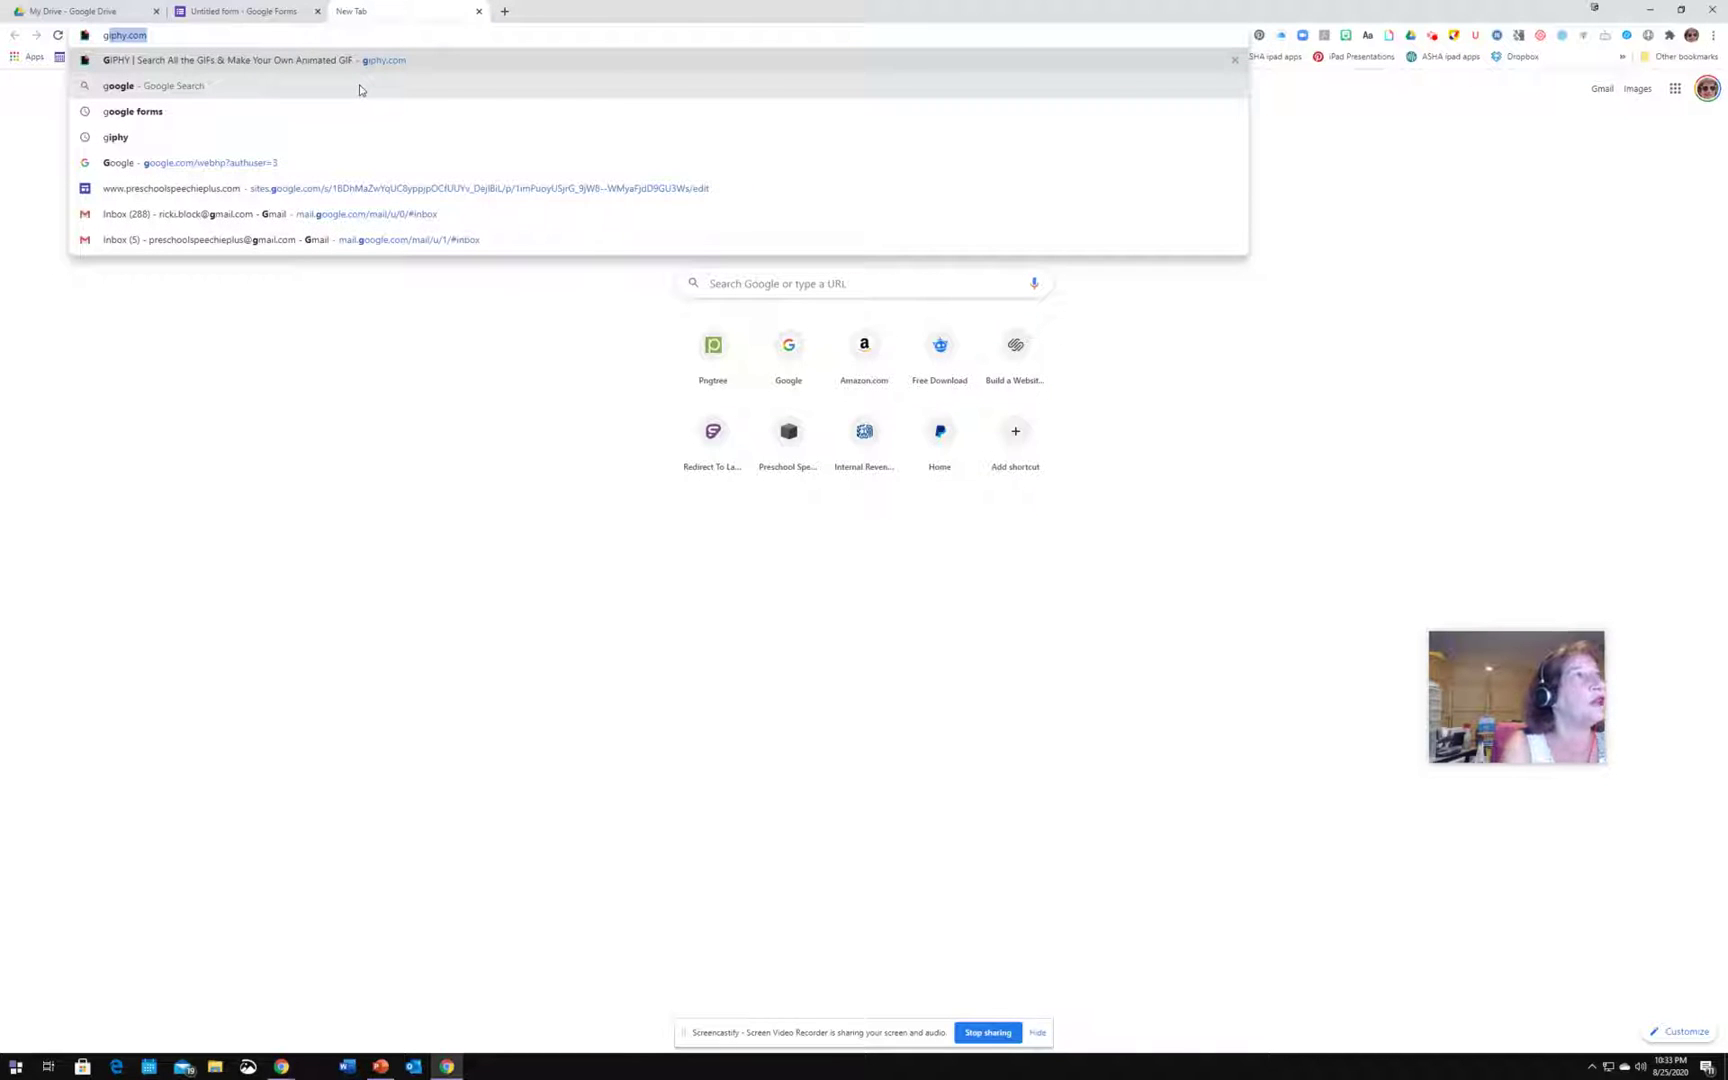
{"action": "type", "text": "oogle fo"}
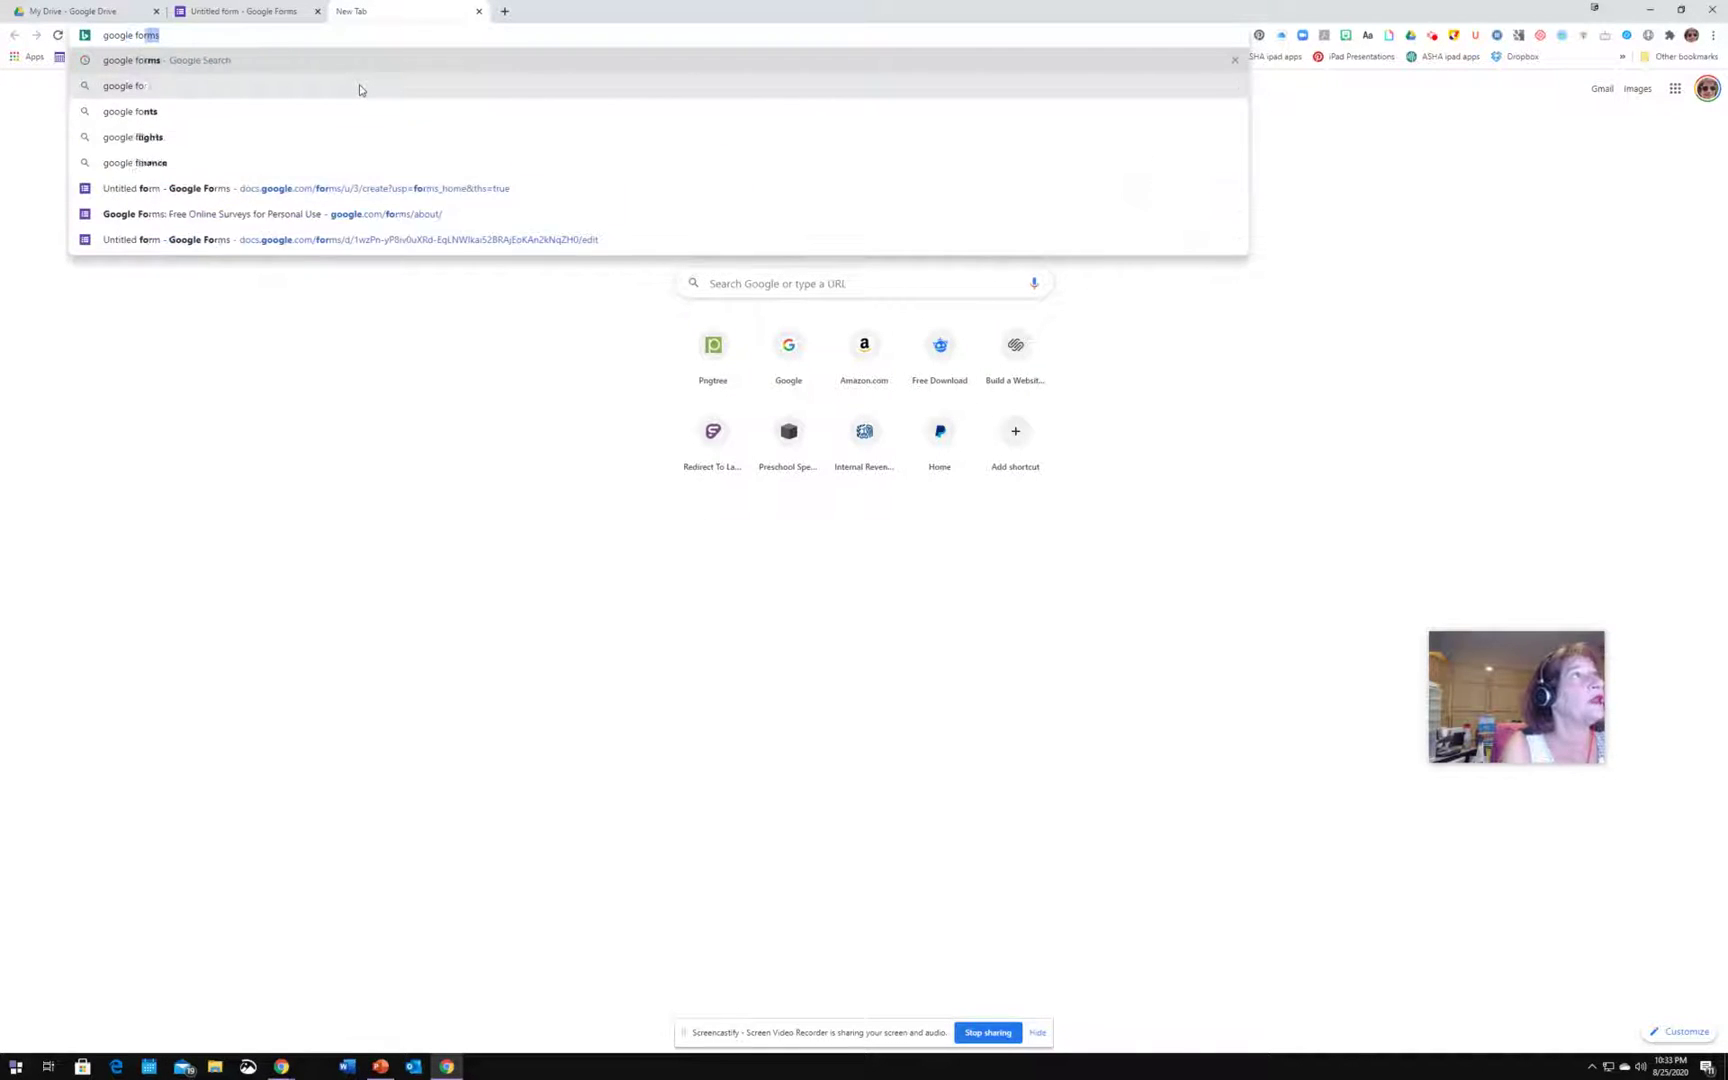
{"action": "type", "text": "rms"}
{"action": "key", "text": "Return"}
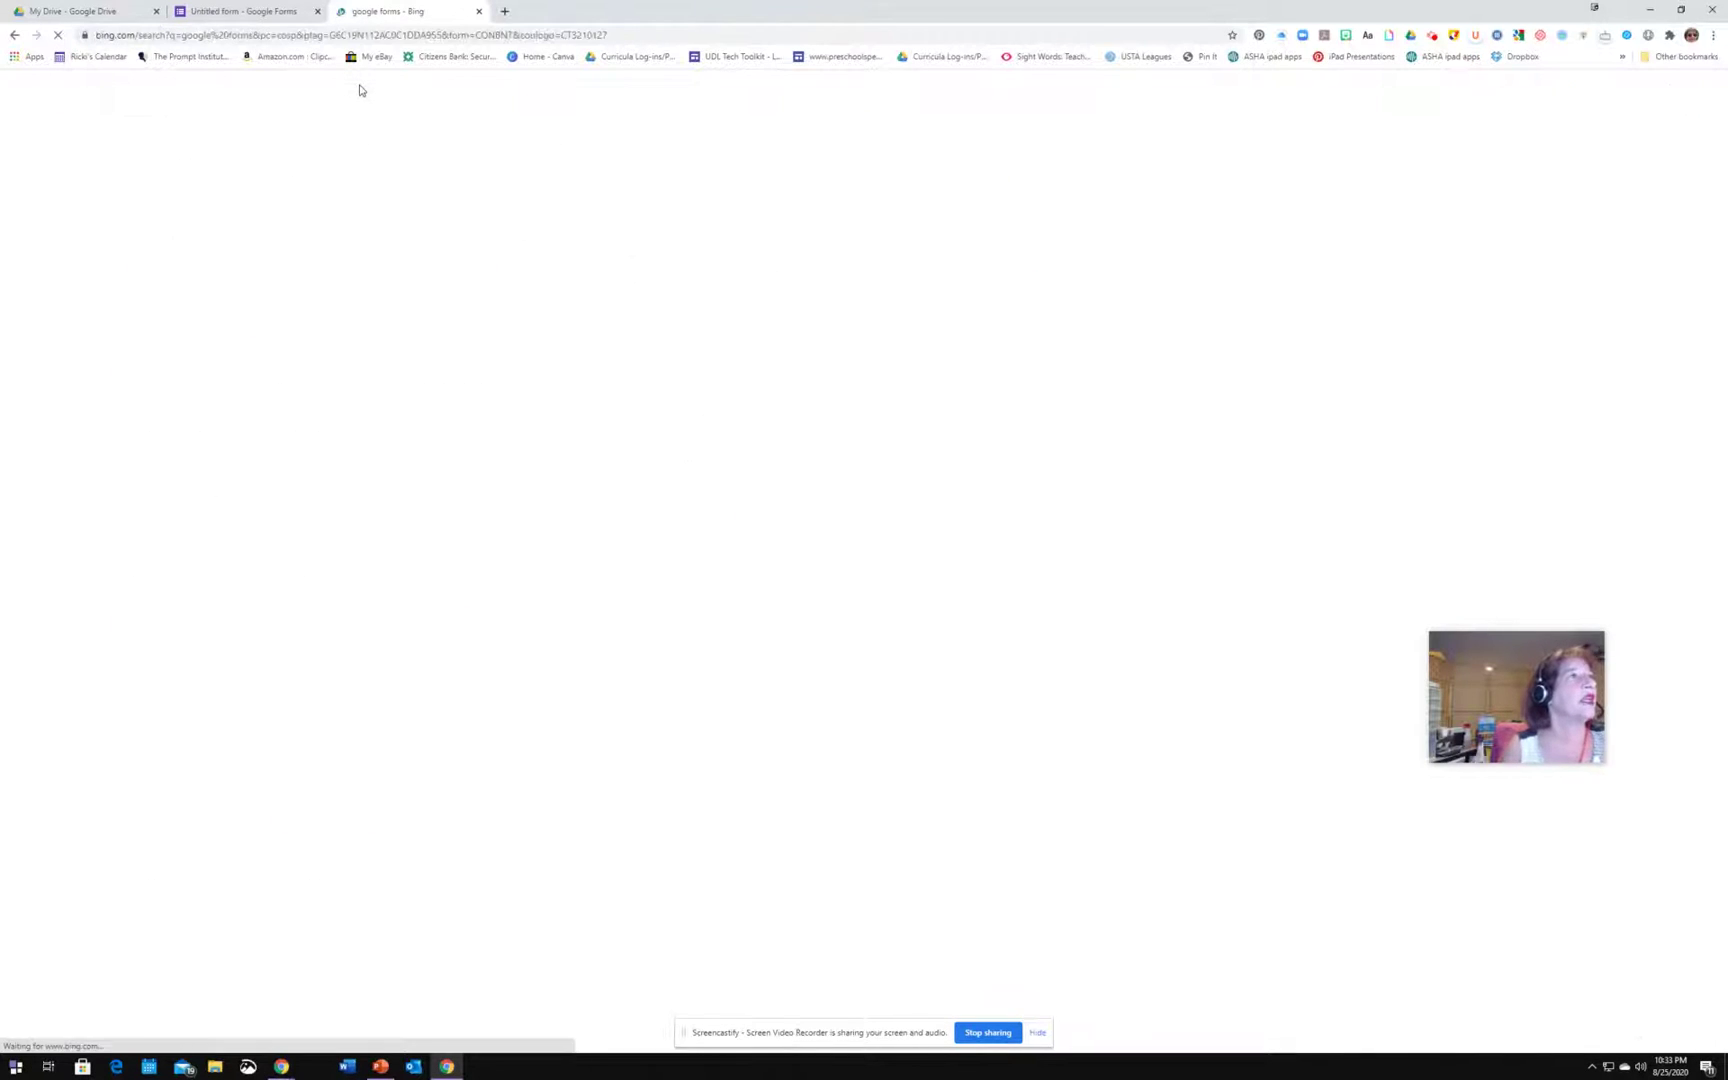
{"action": "left_click", "coordinate": [221, 221]}
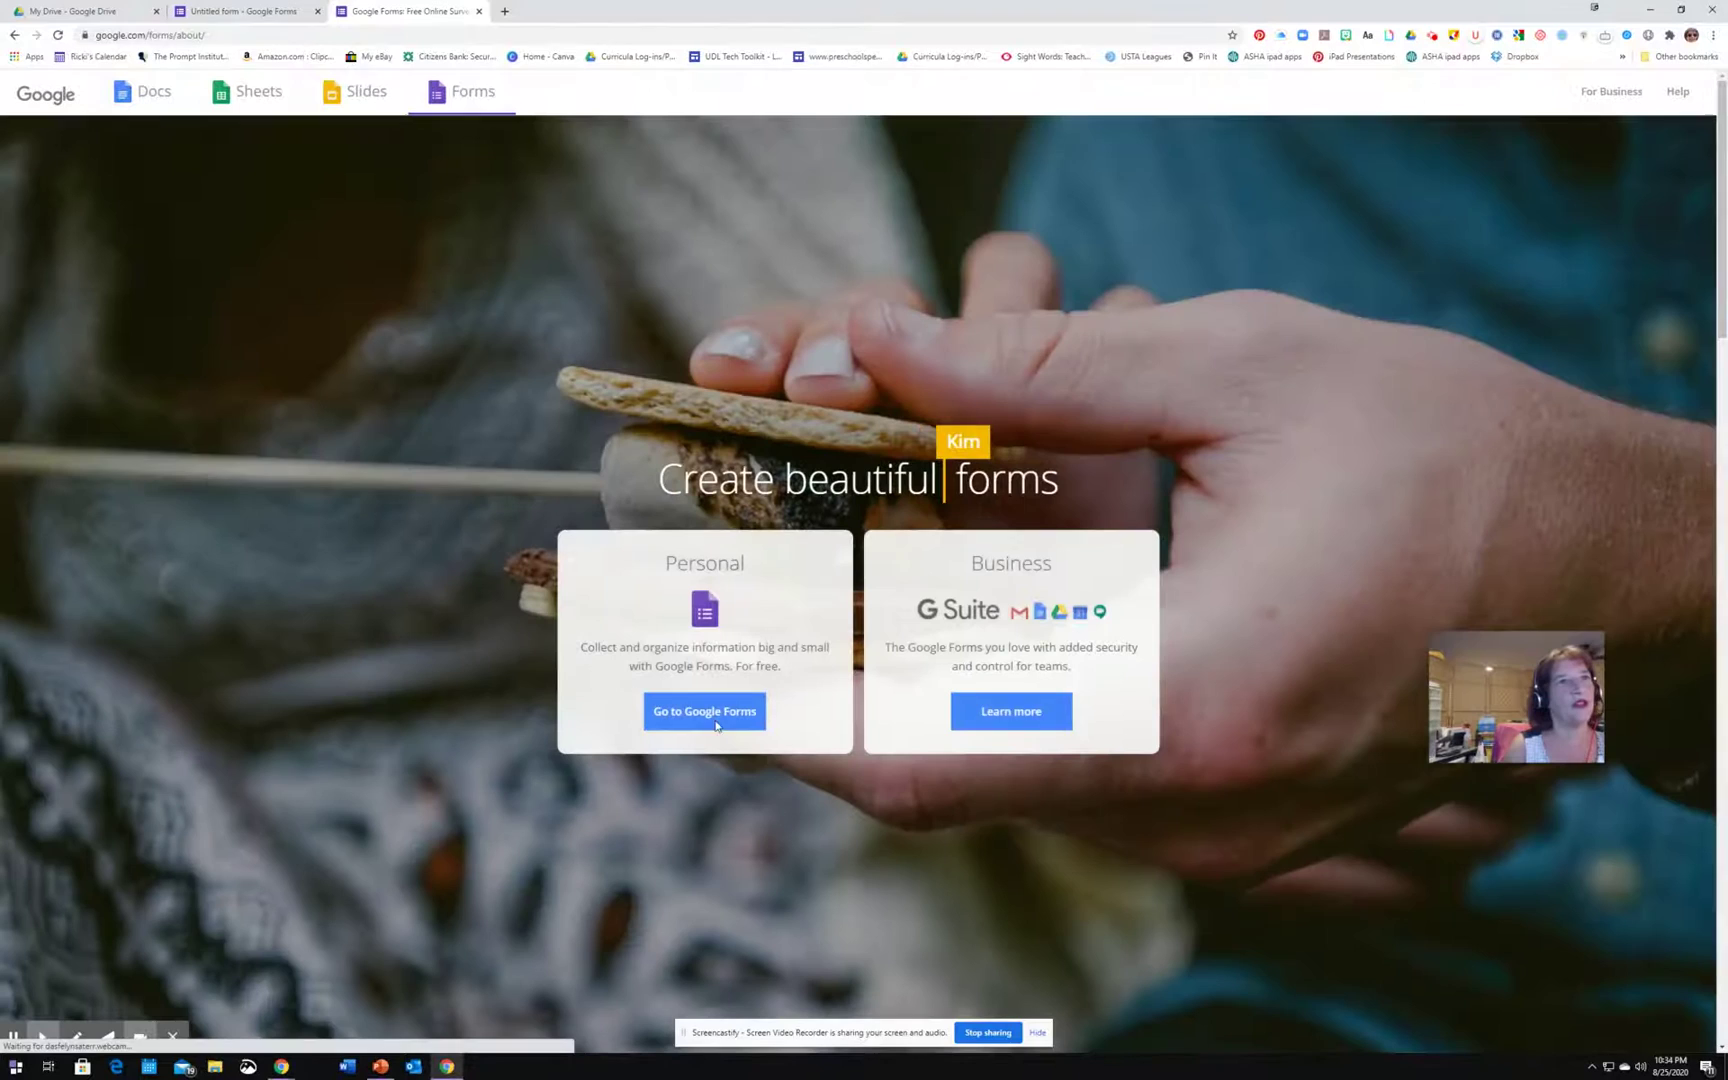
Close the about page and retitle the Untitled form 'SLP Data 20-21'.
{"action": "left_click", "coordinate": [479, 11]}
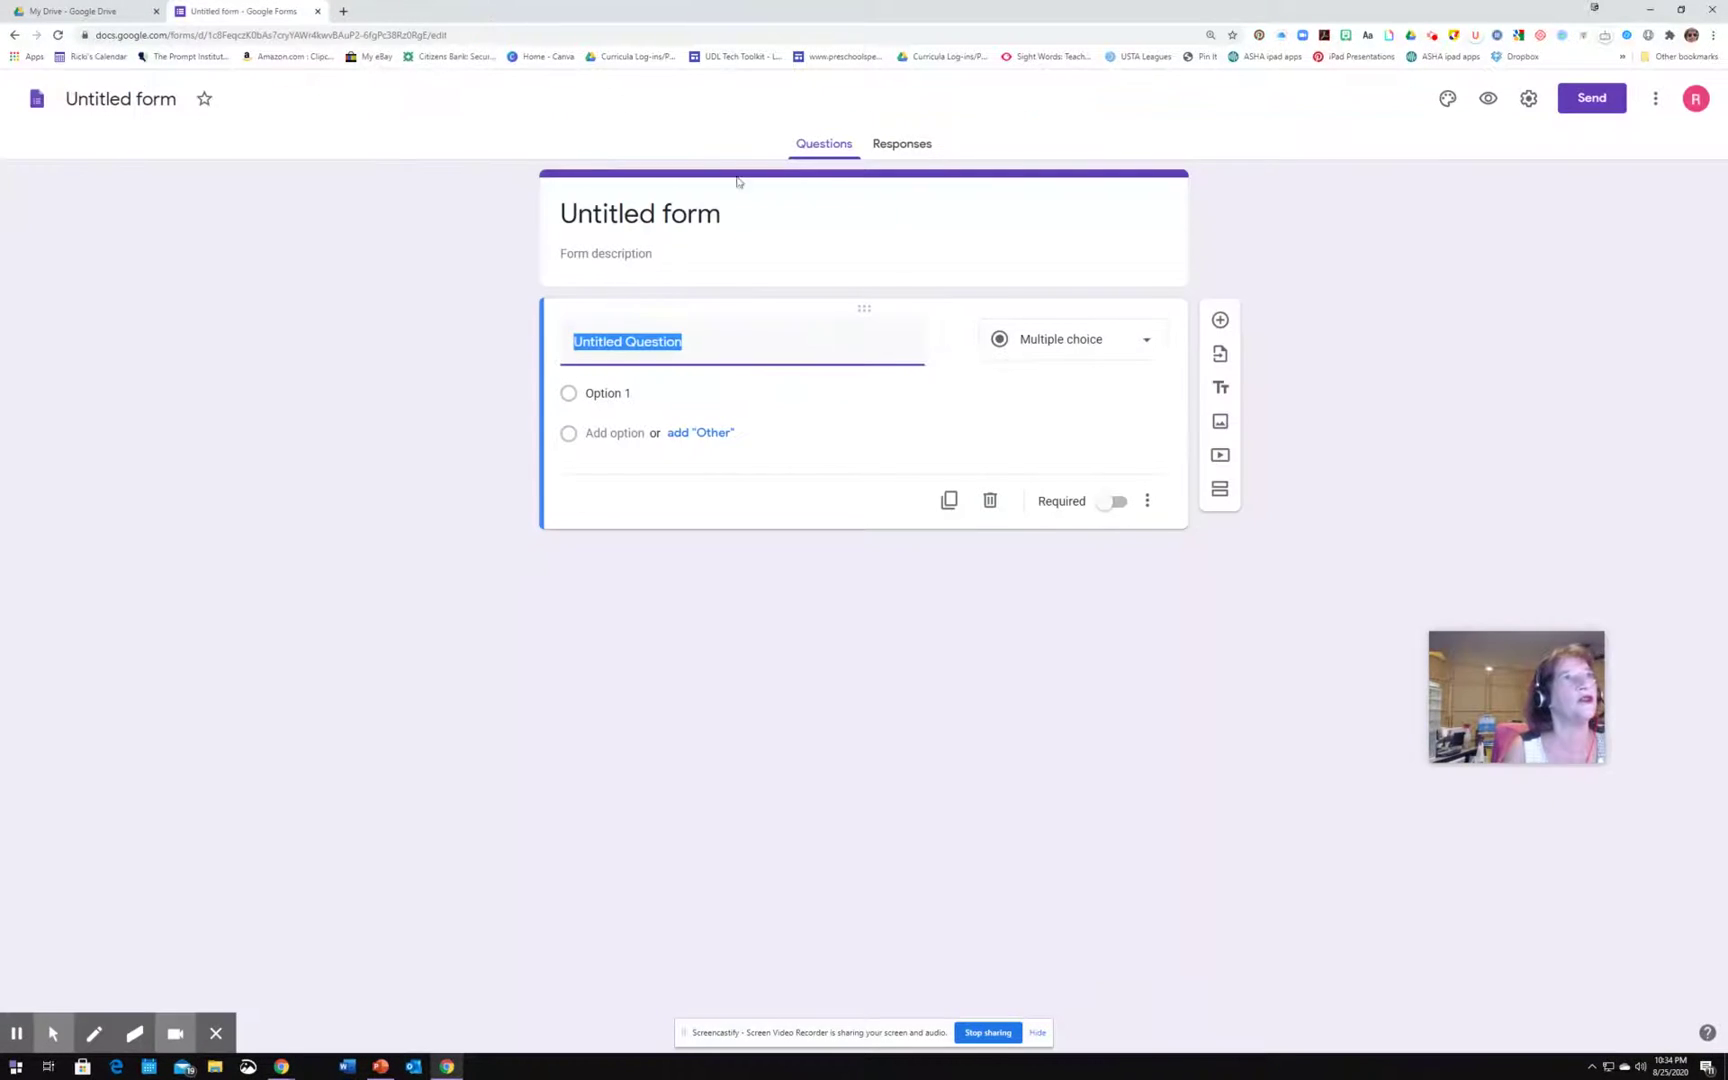
{"action": "left_click", "coordinate": [690, 218]}
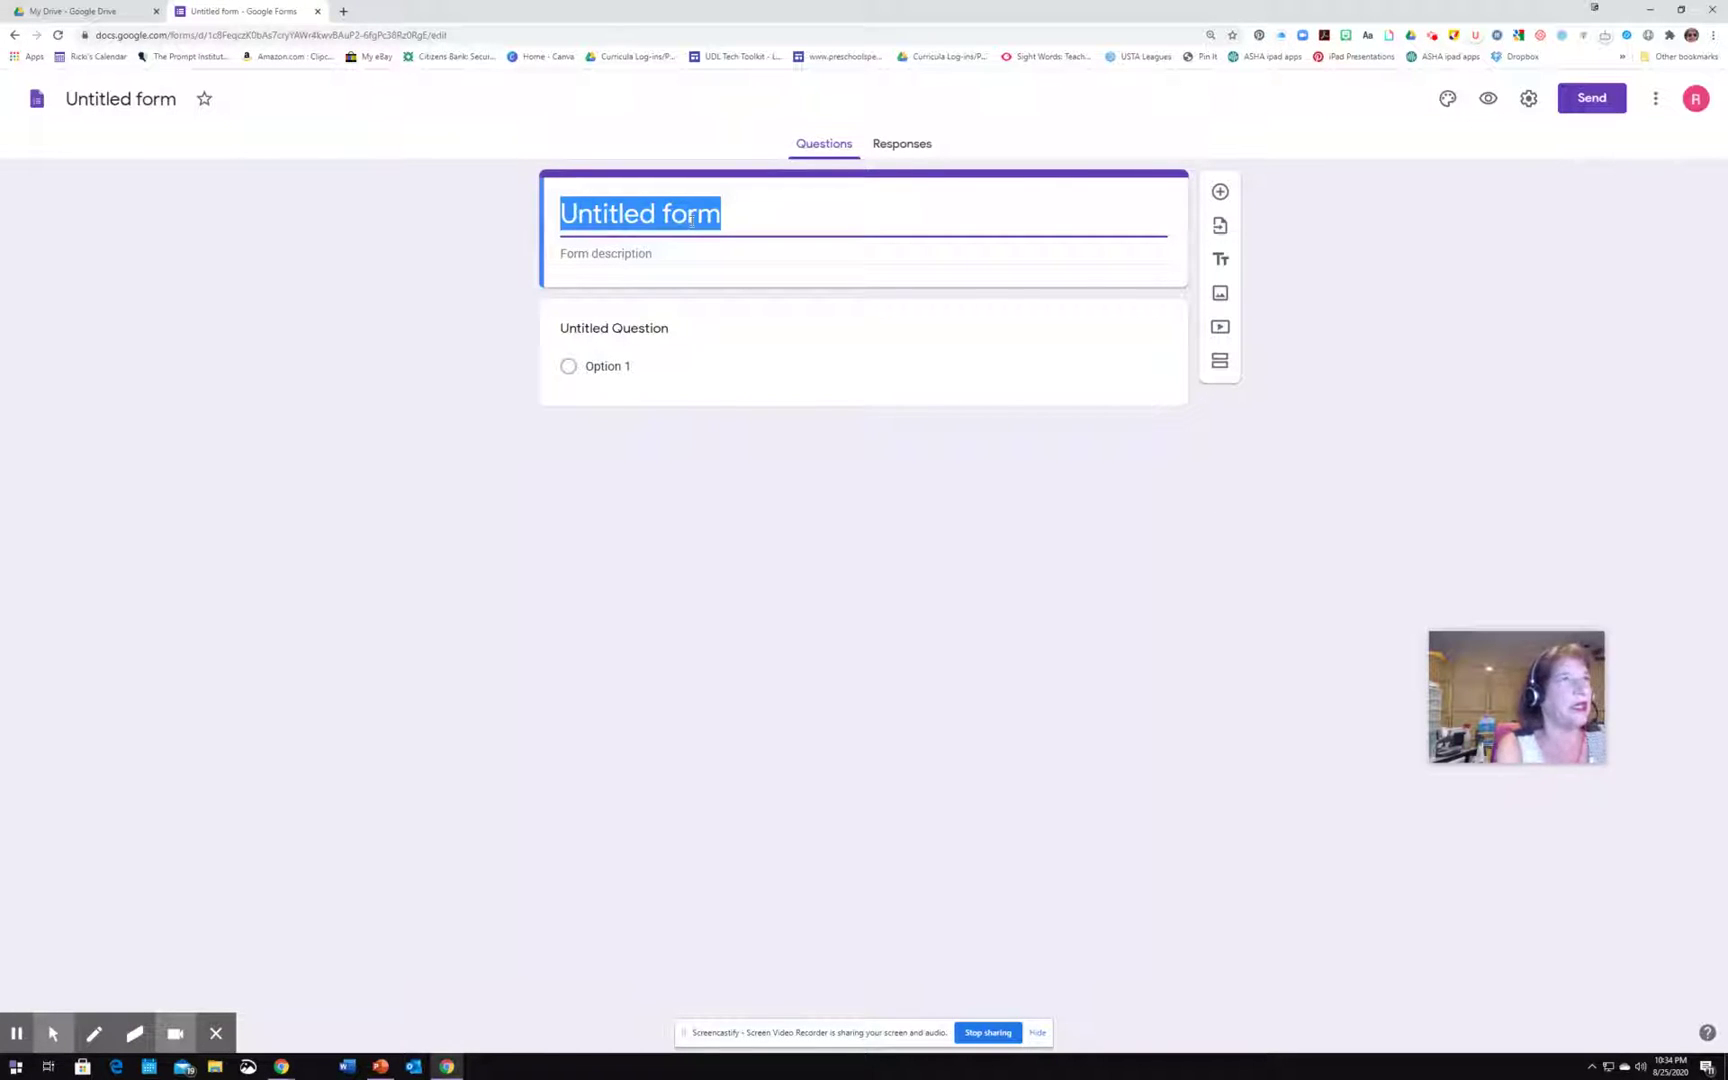
{"action": "type", "text": "SLP "}
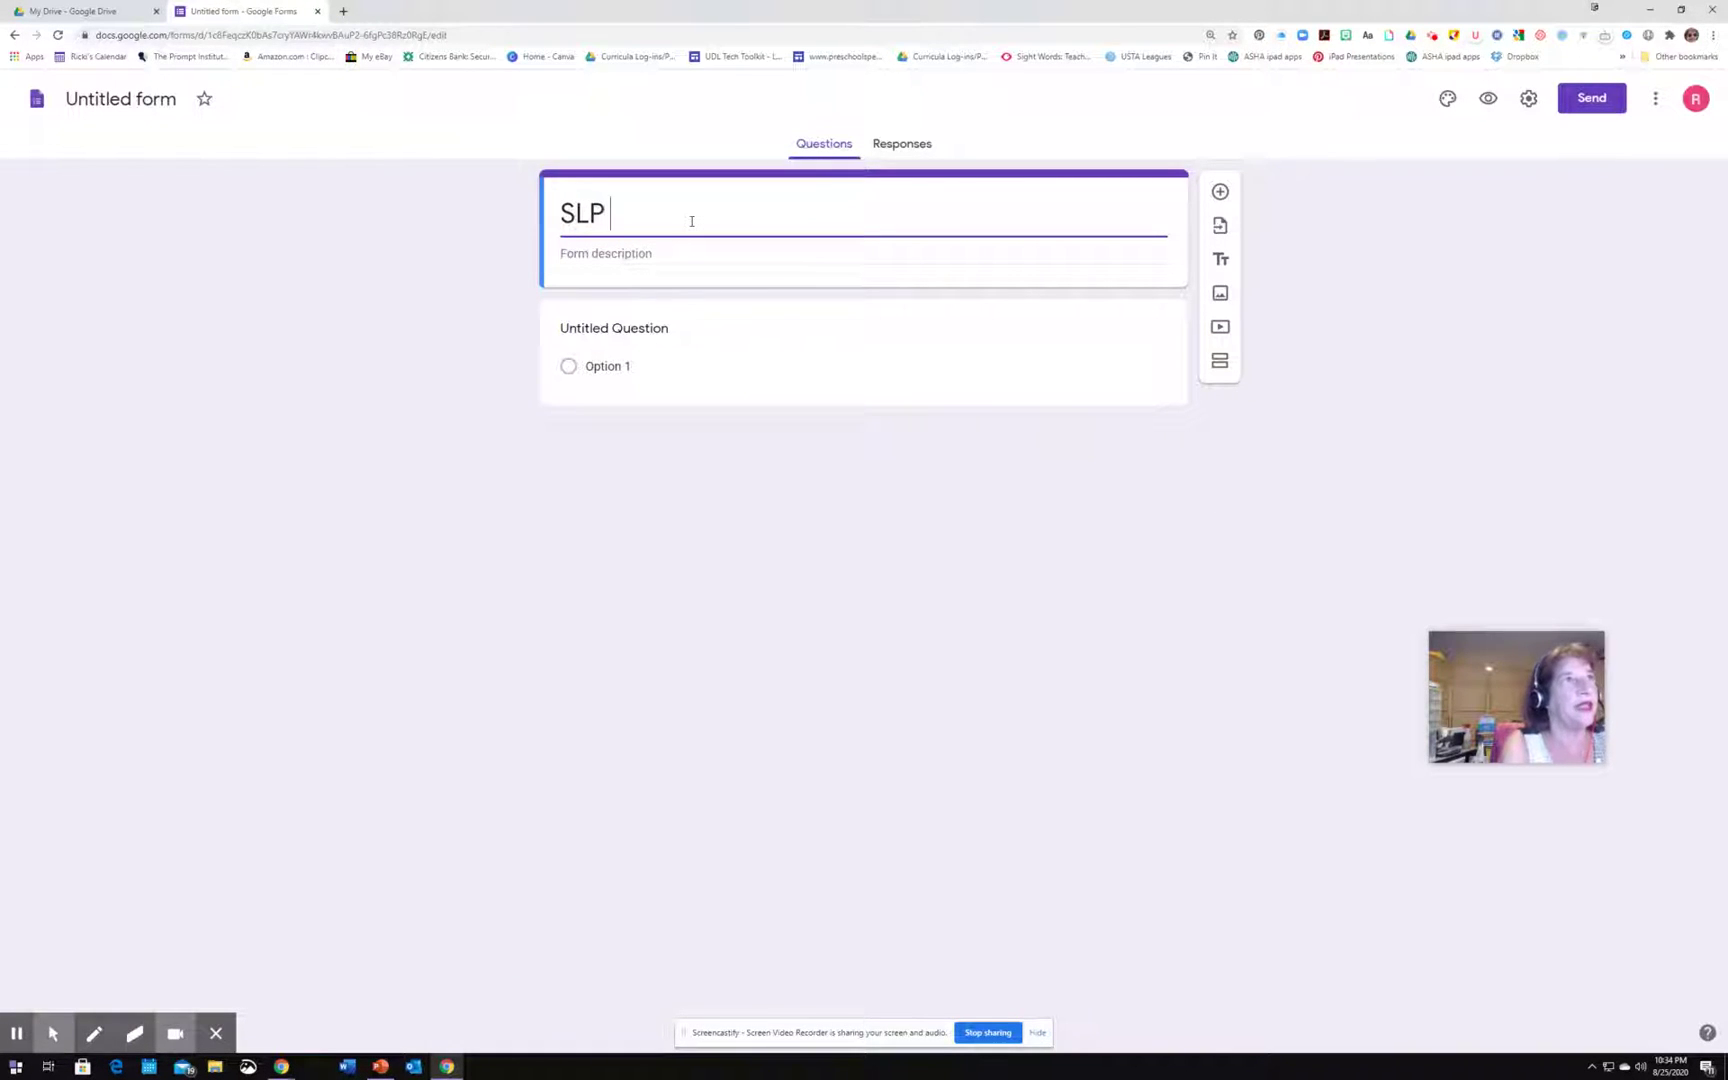
{"action": "type", "text": "Data"}
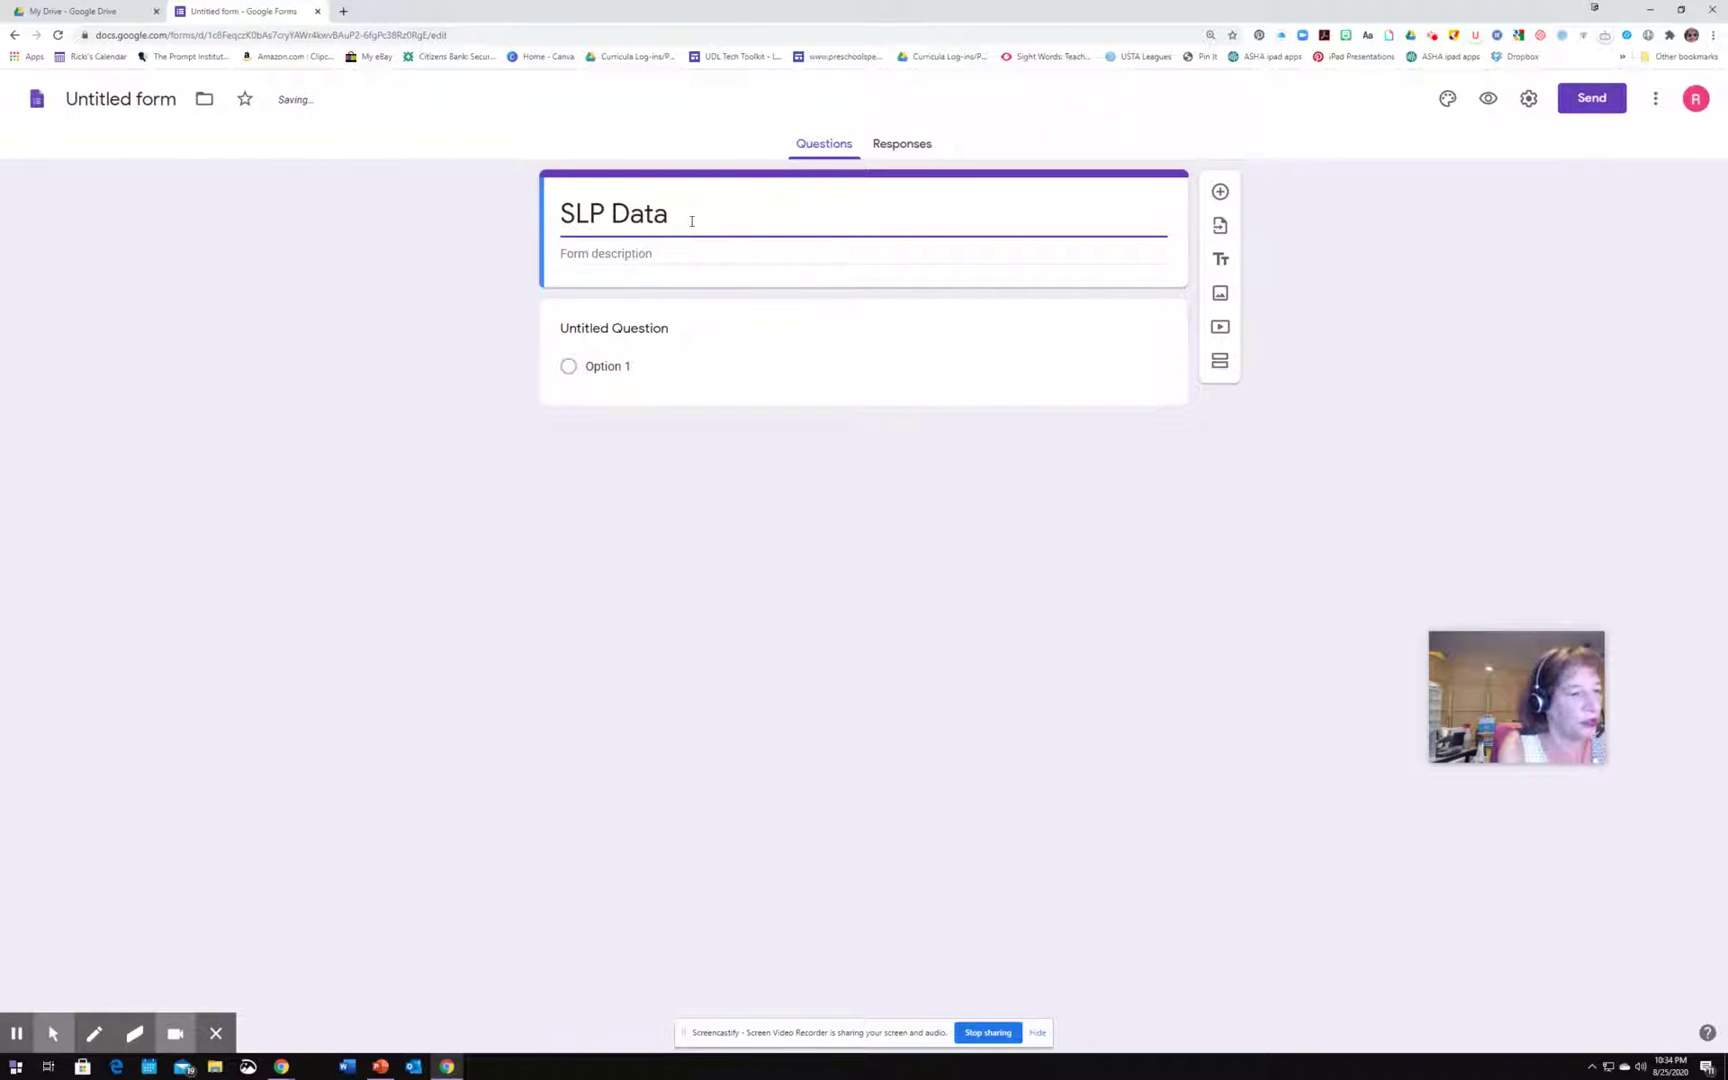
{"action": "type", "text": " 20-21"}
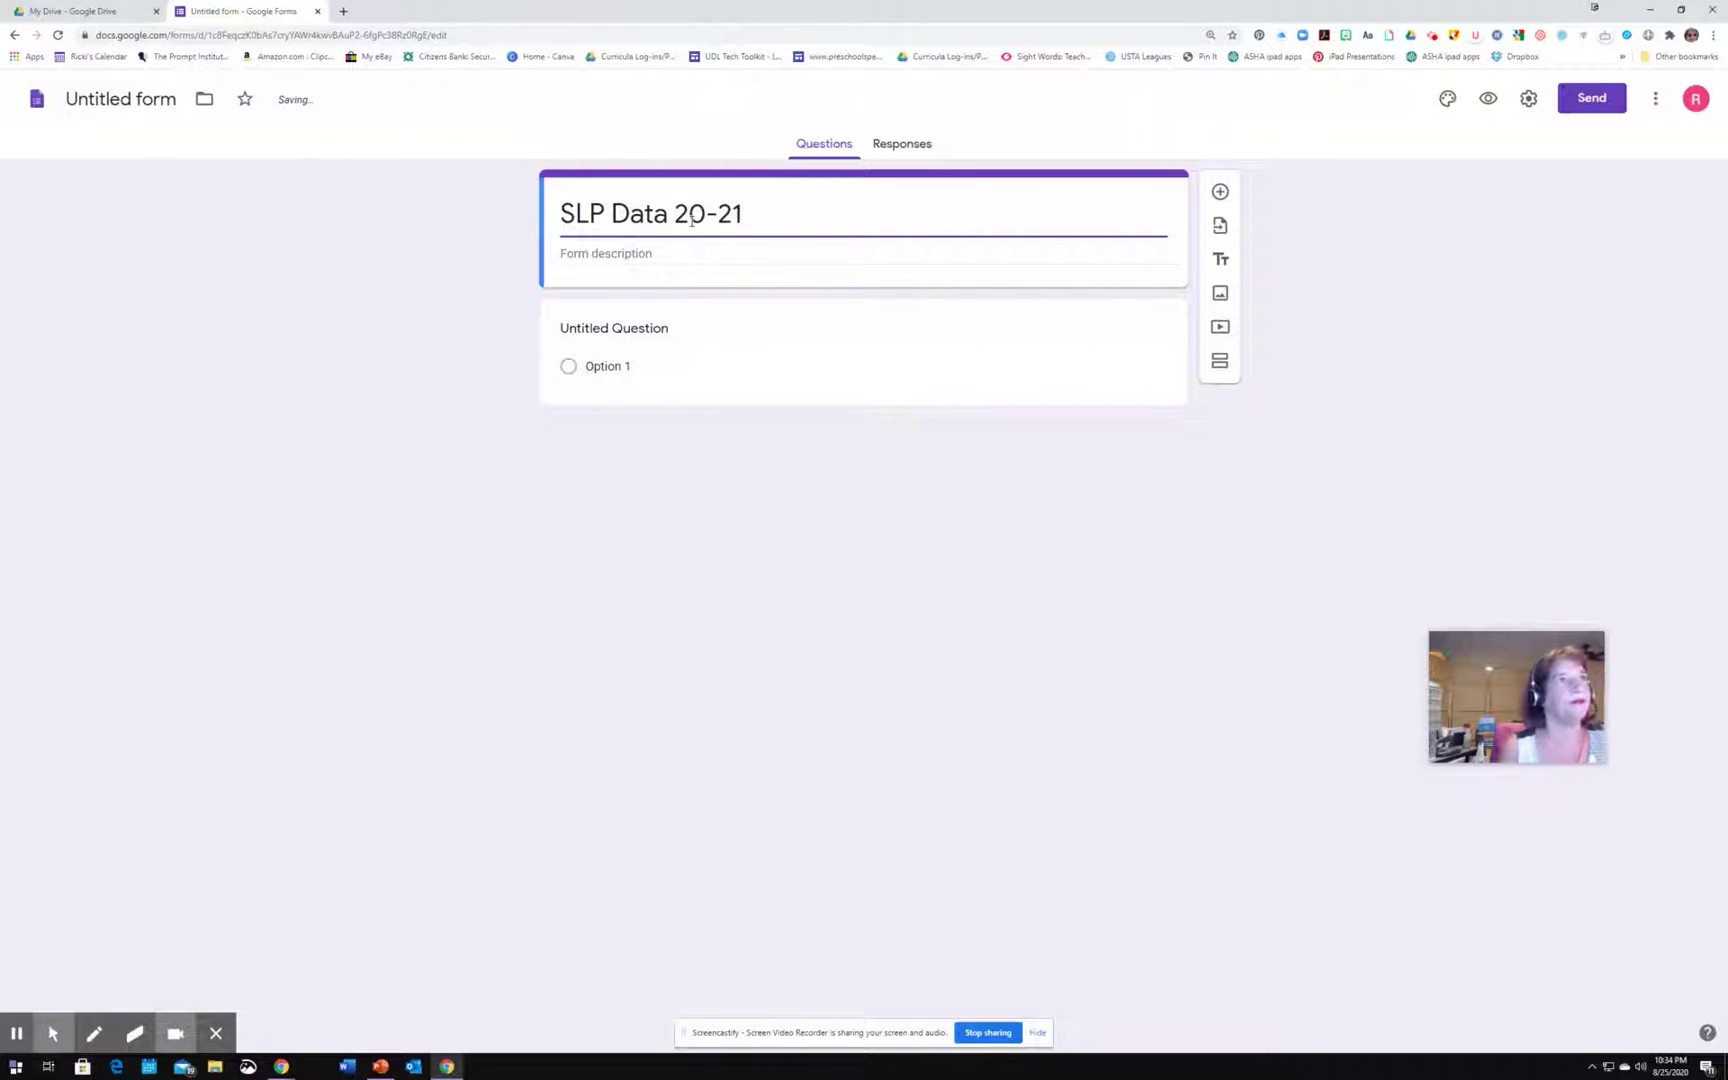
{"action": "left_click", "coordinate": [627, 327]}
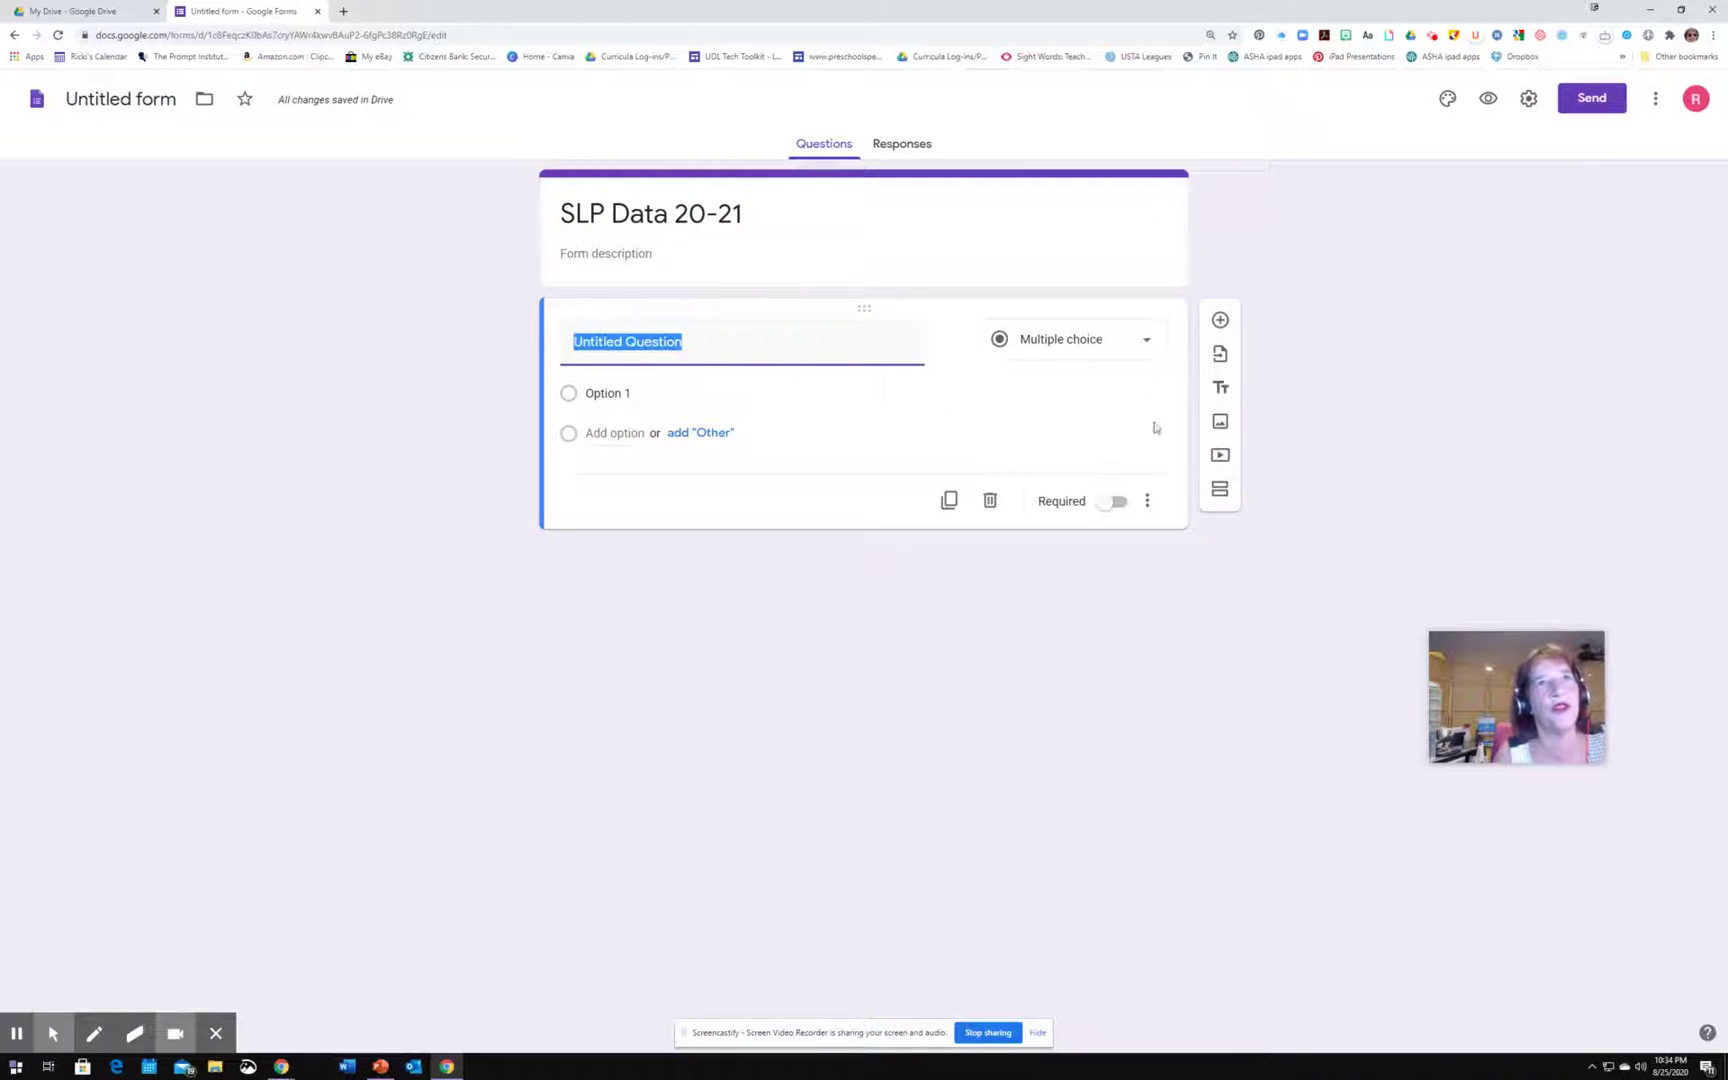
Title the first question 'Name', leaving it as a Short answer question.
{"action": "left_click", "coordinate": [1147, 346]}
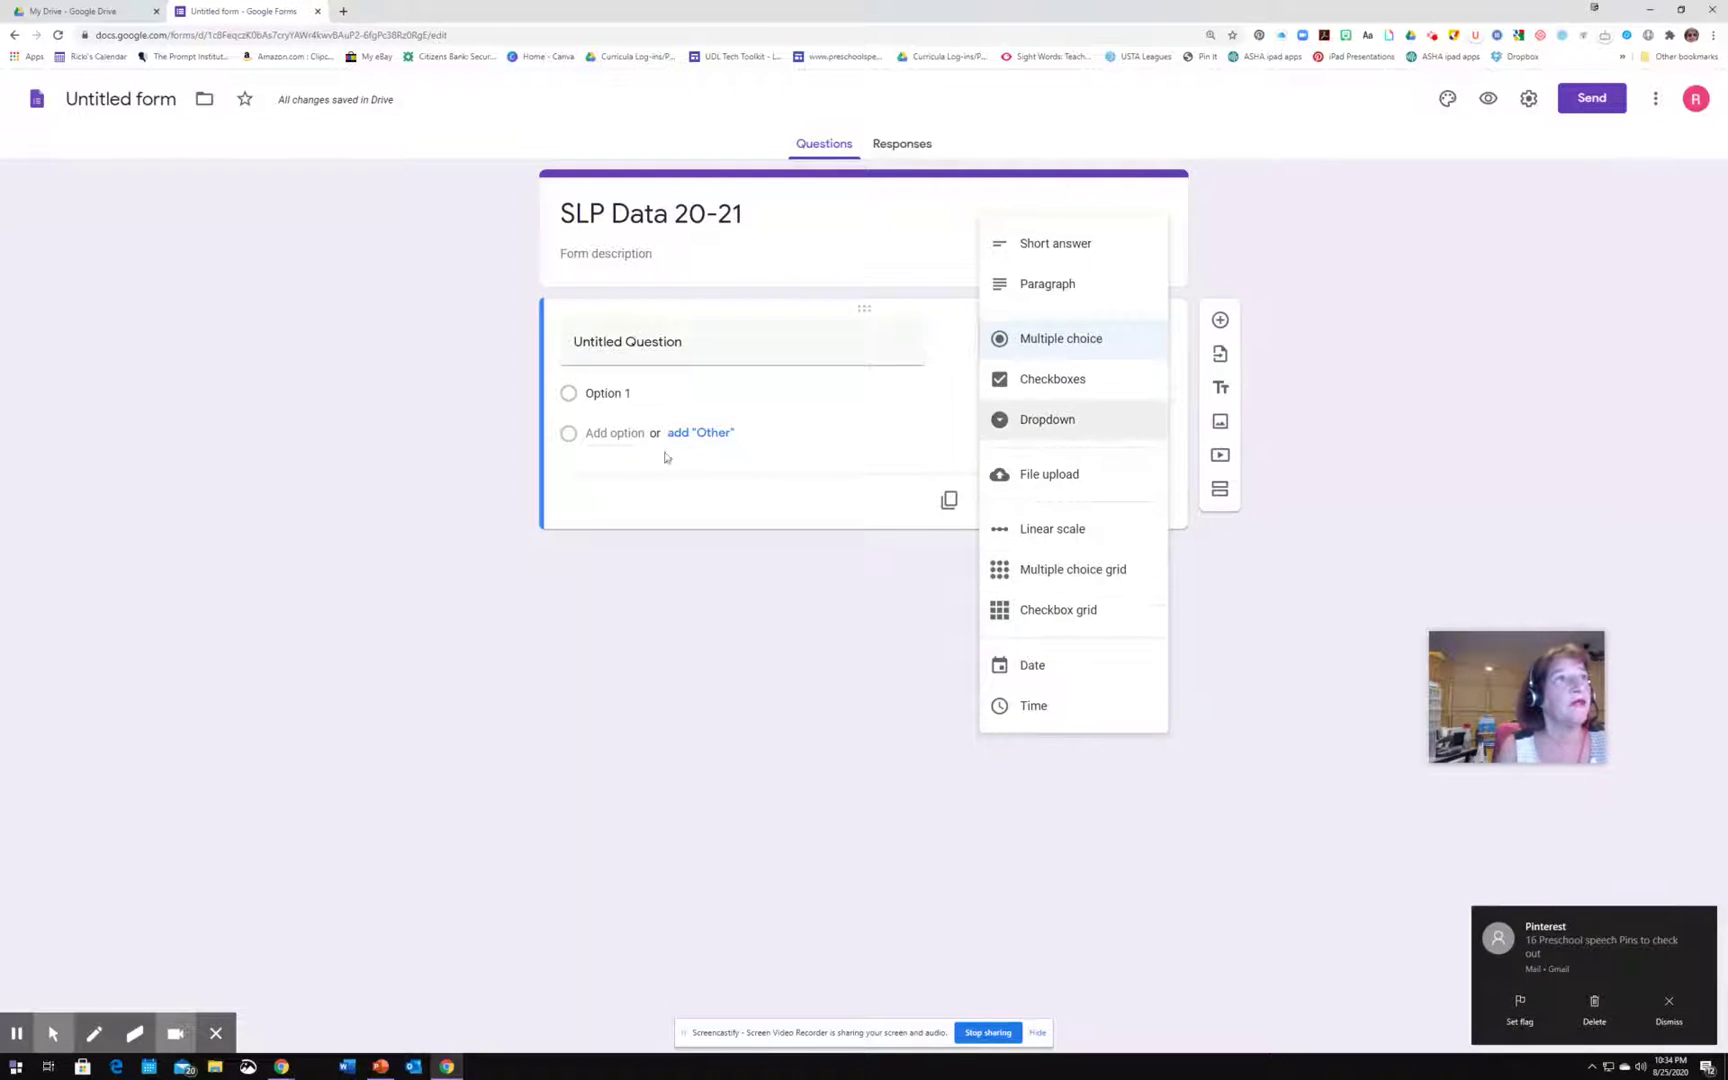
{"action": "left_click", "coordinate": [668, 345]}
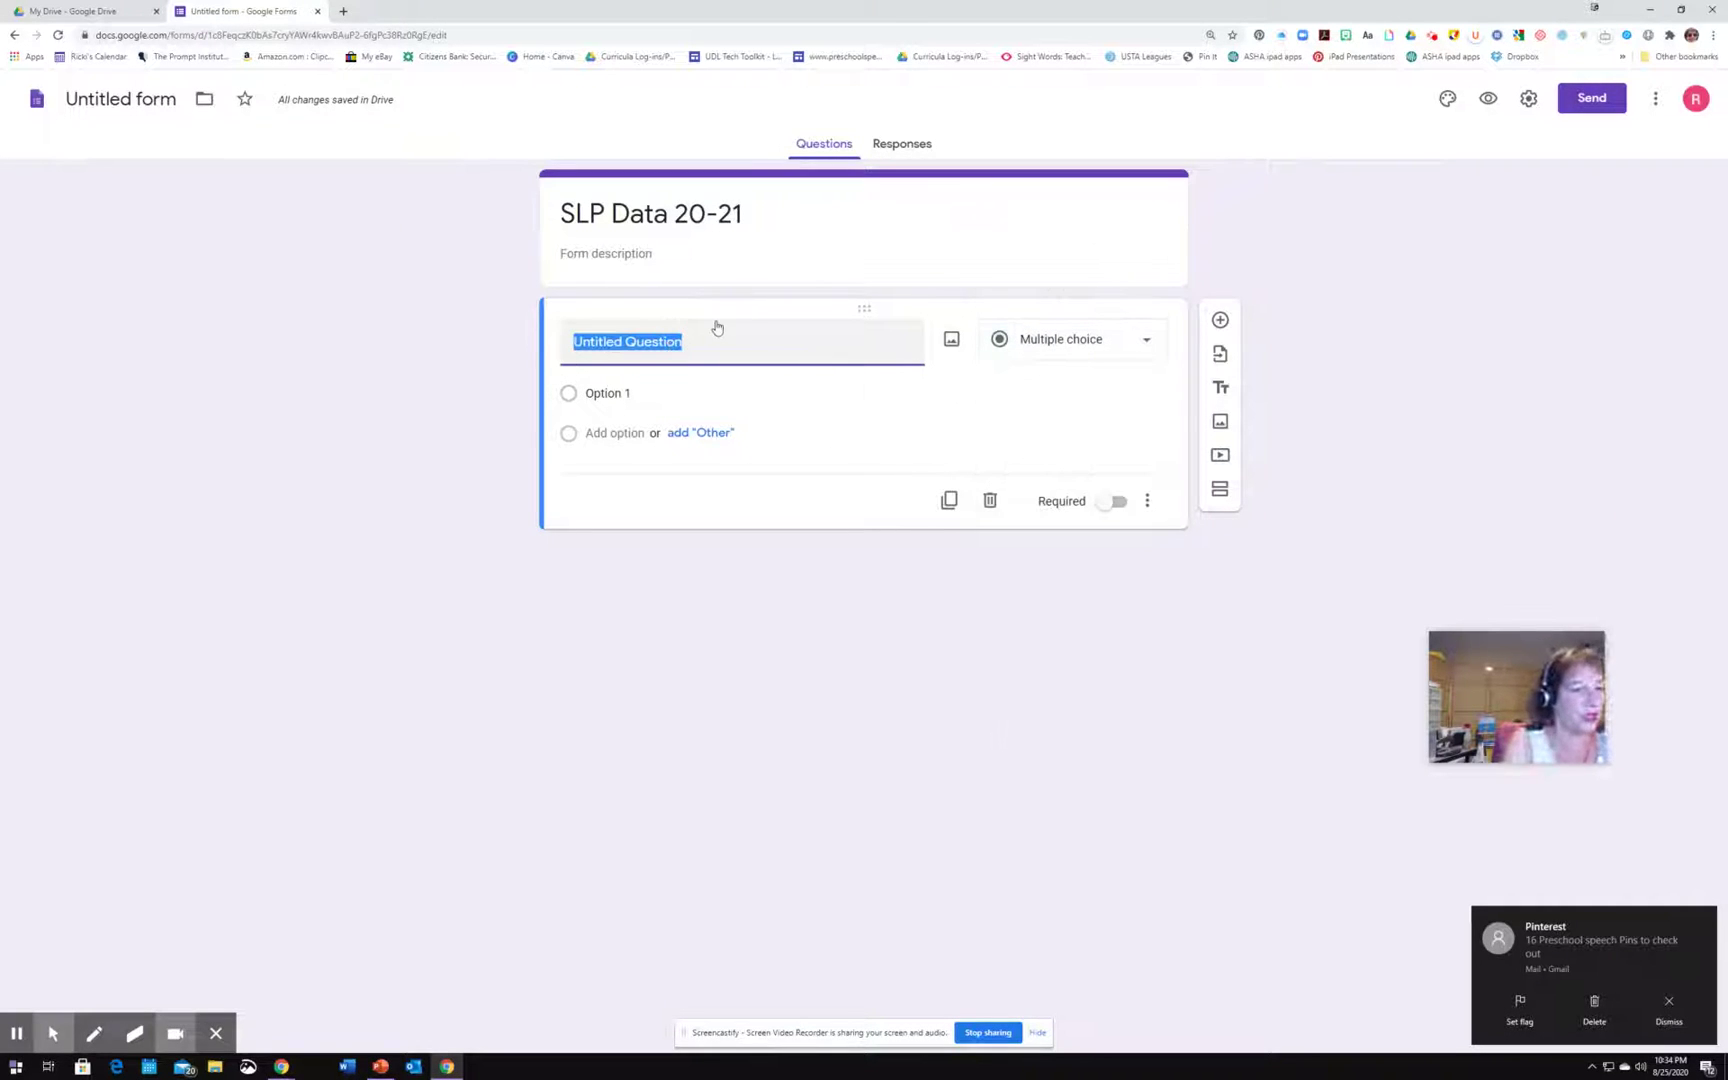
{"action": "type", "text": "Name"}
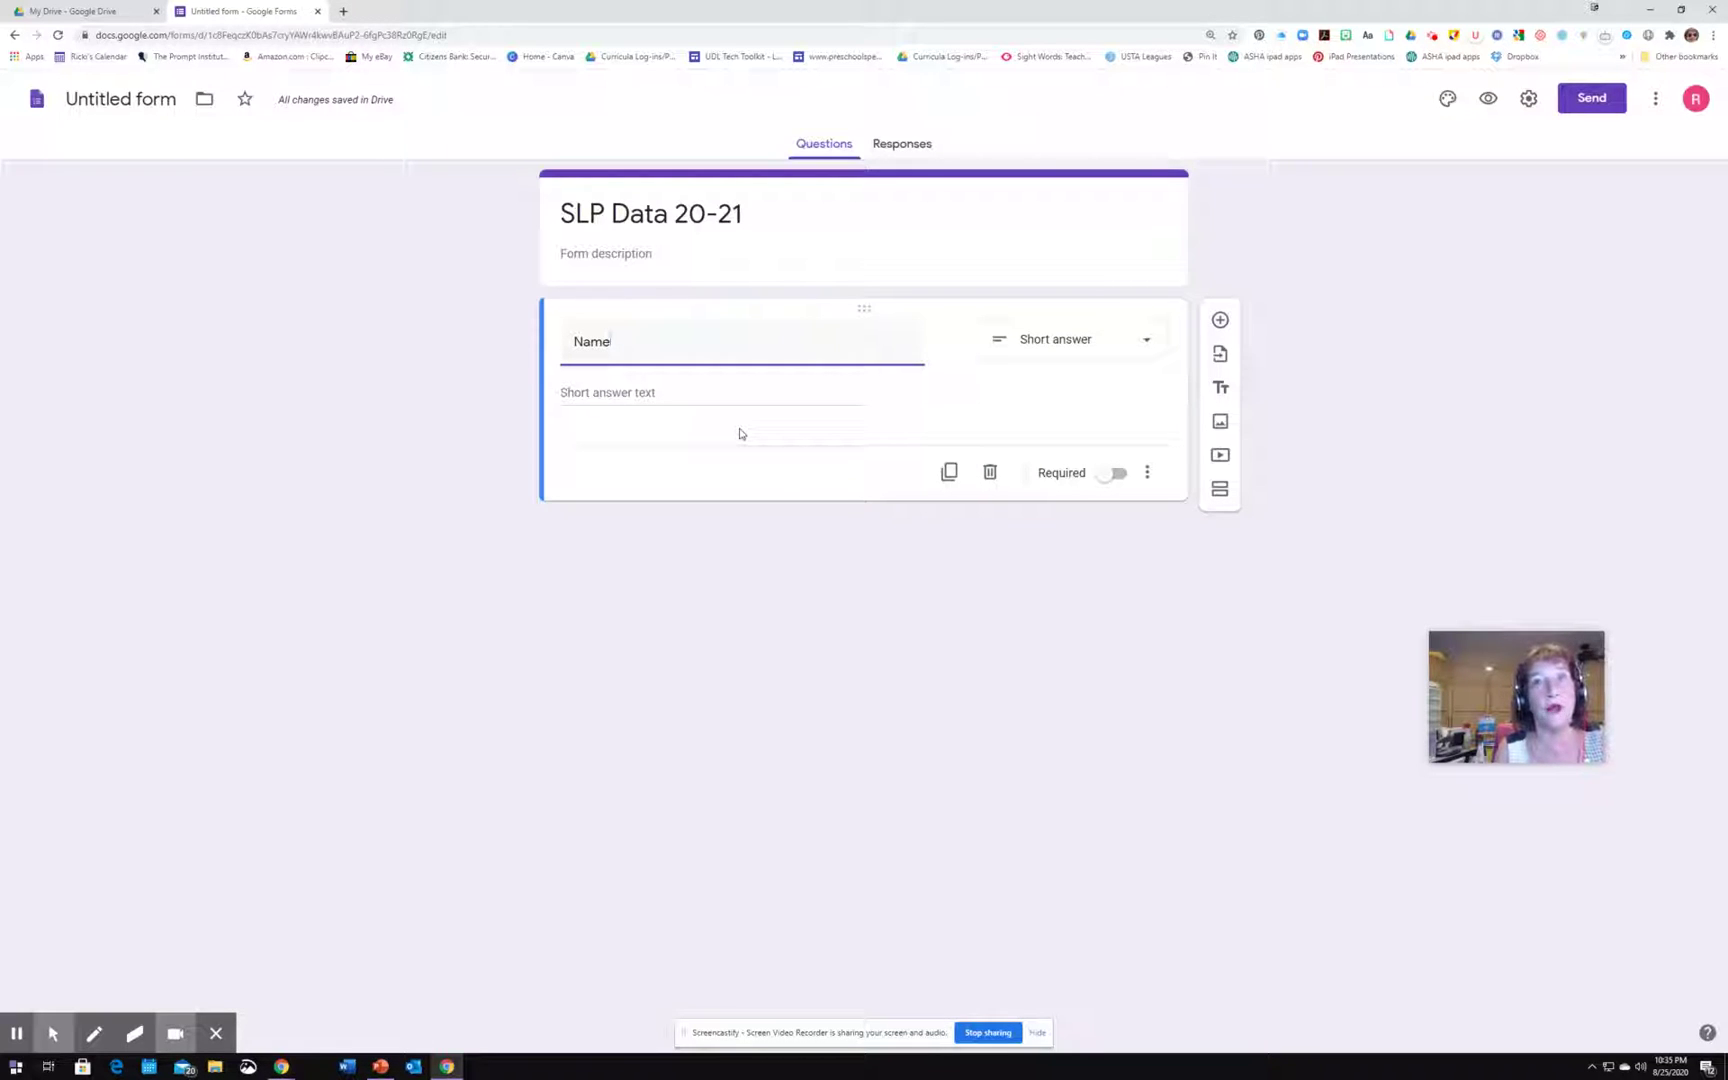
Add two new questions titled 'Date' and 'Time' below Name.
{"action": "left_click", "coordinate": [1220, 320]}
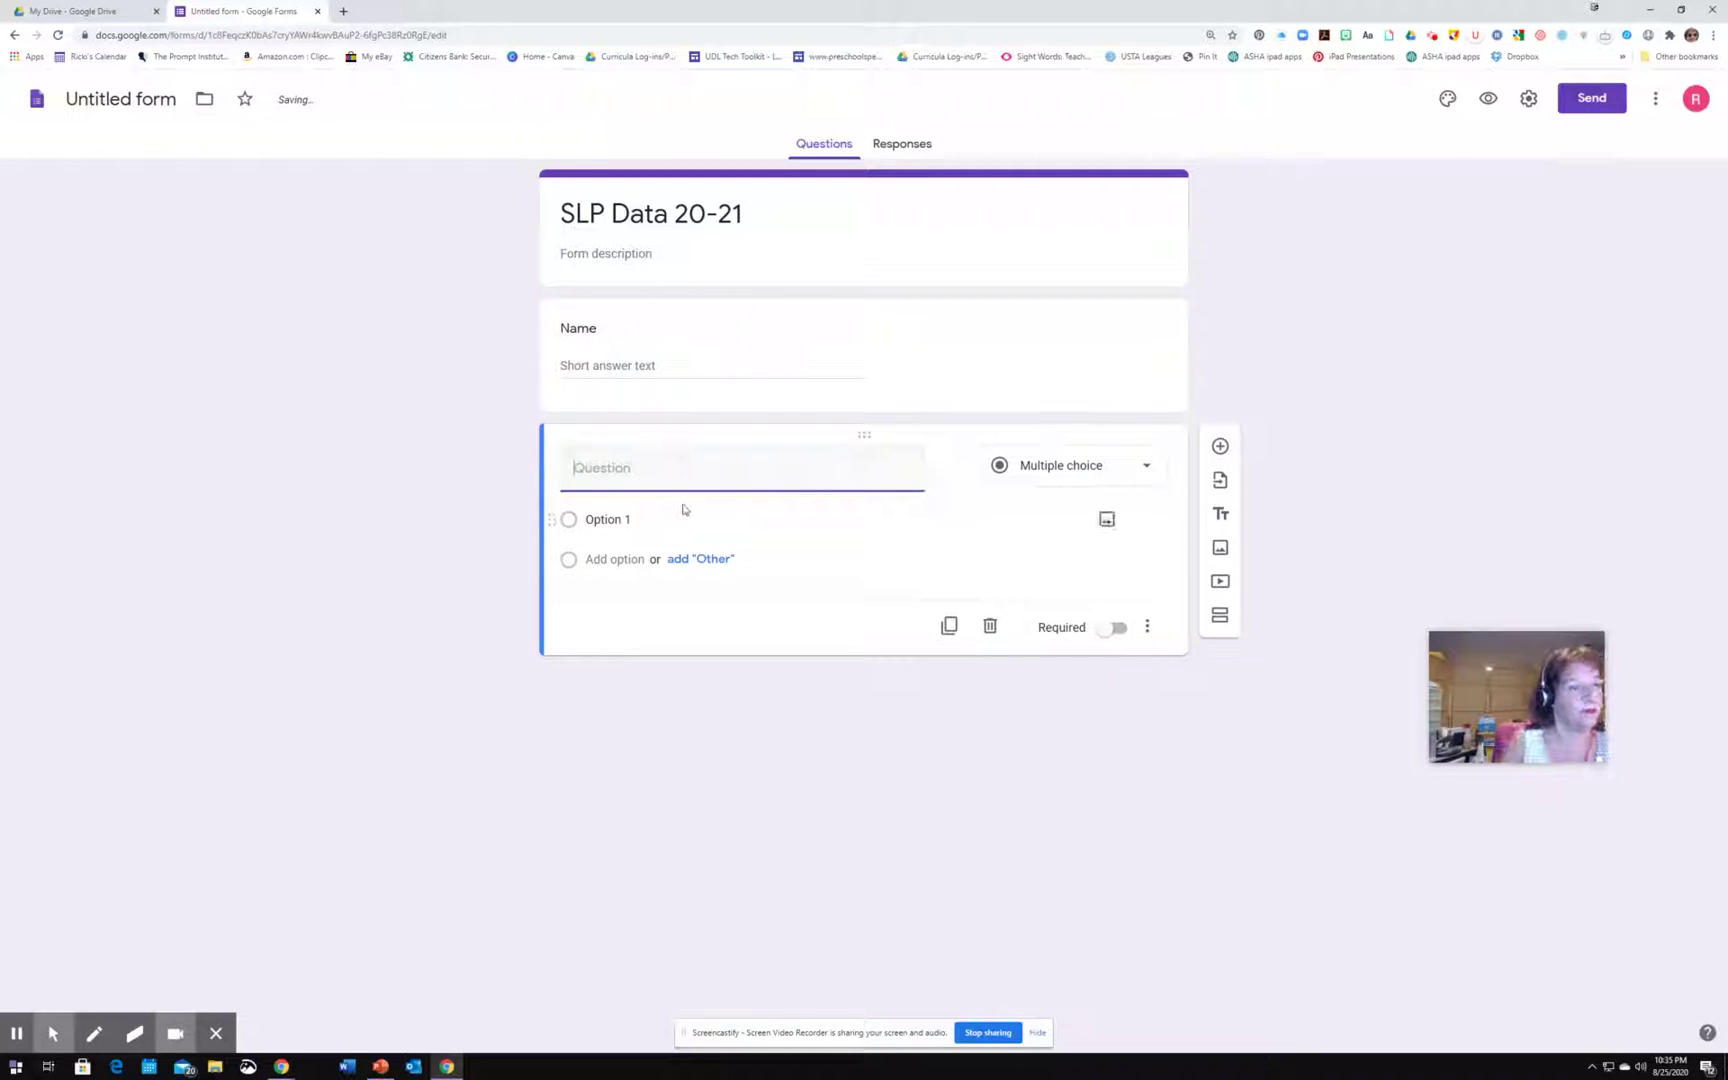
{"action": "type", "text": "Date"}
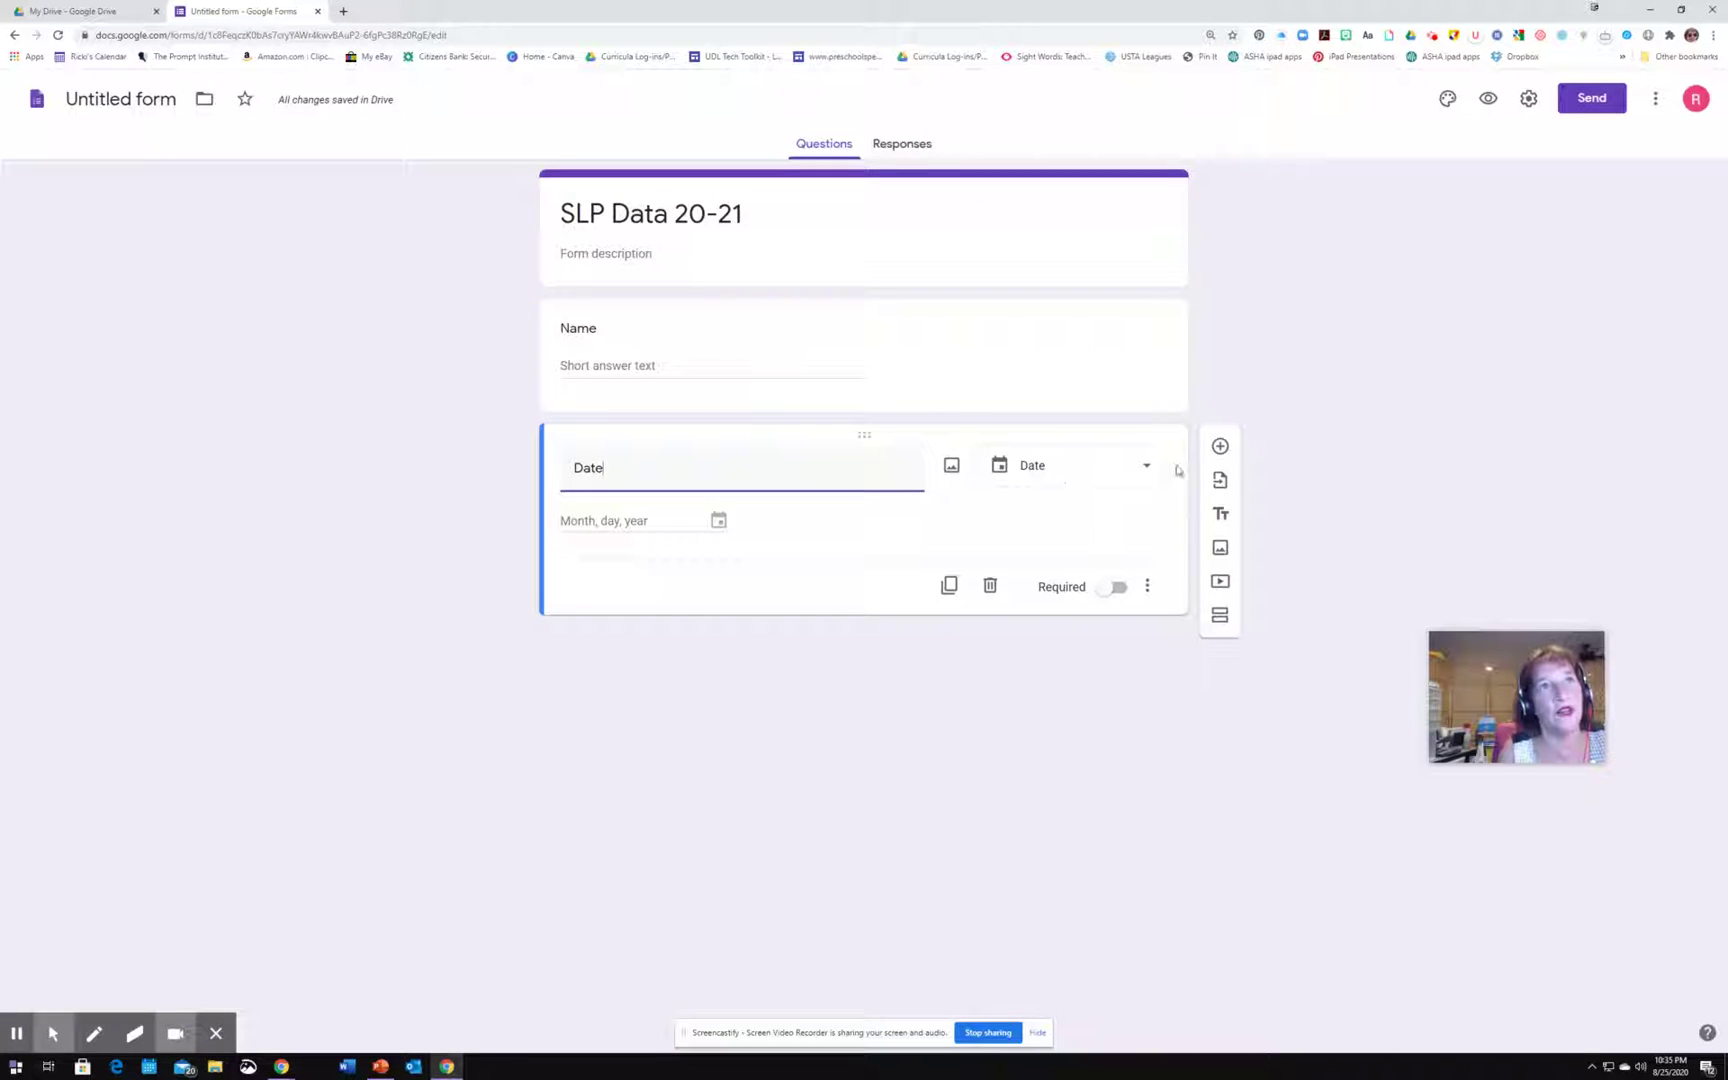
{"action": "left_click", "coordinate": [1220, 446]}
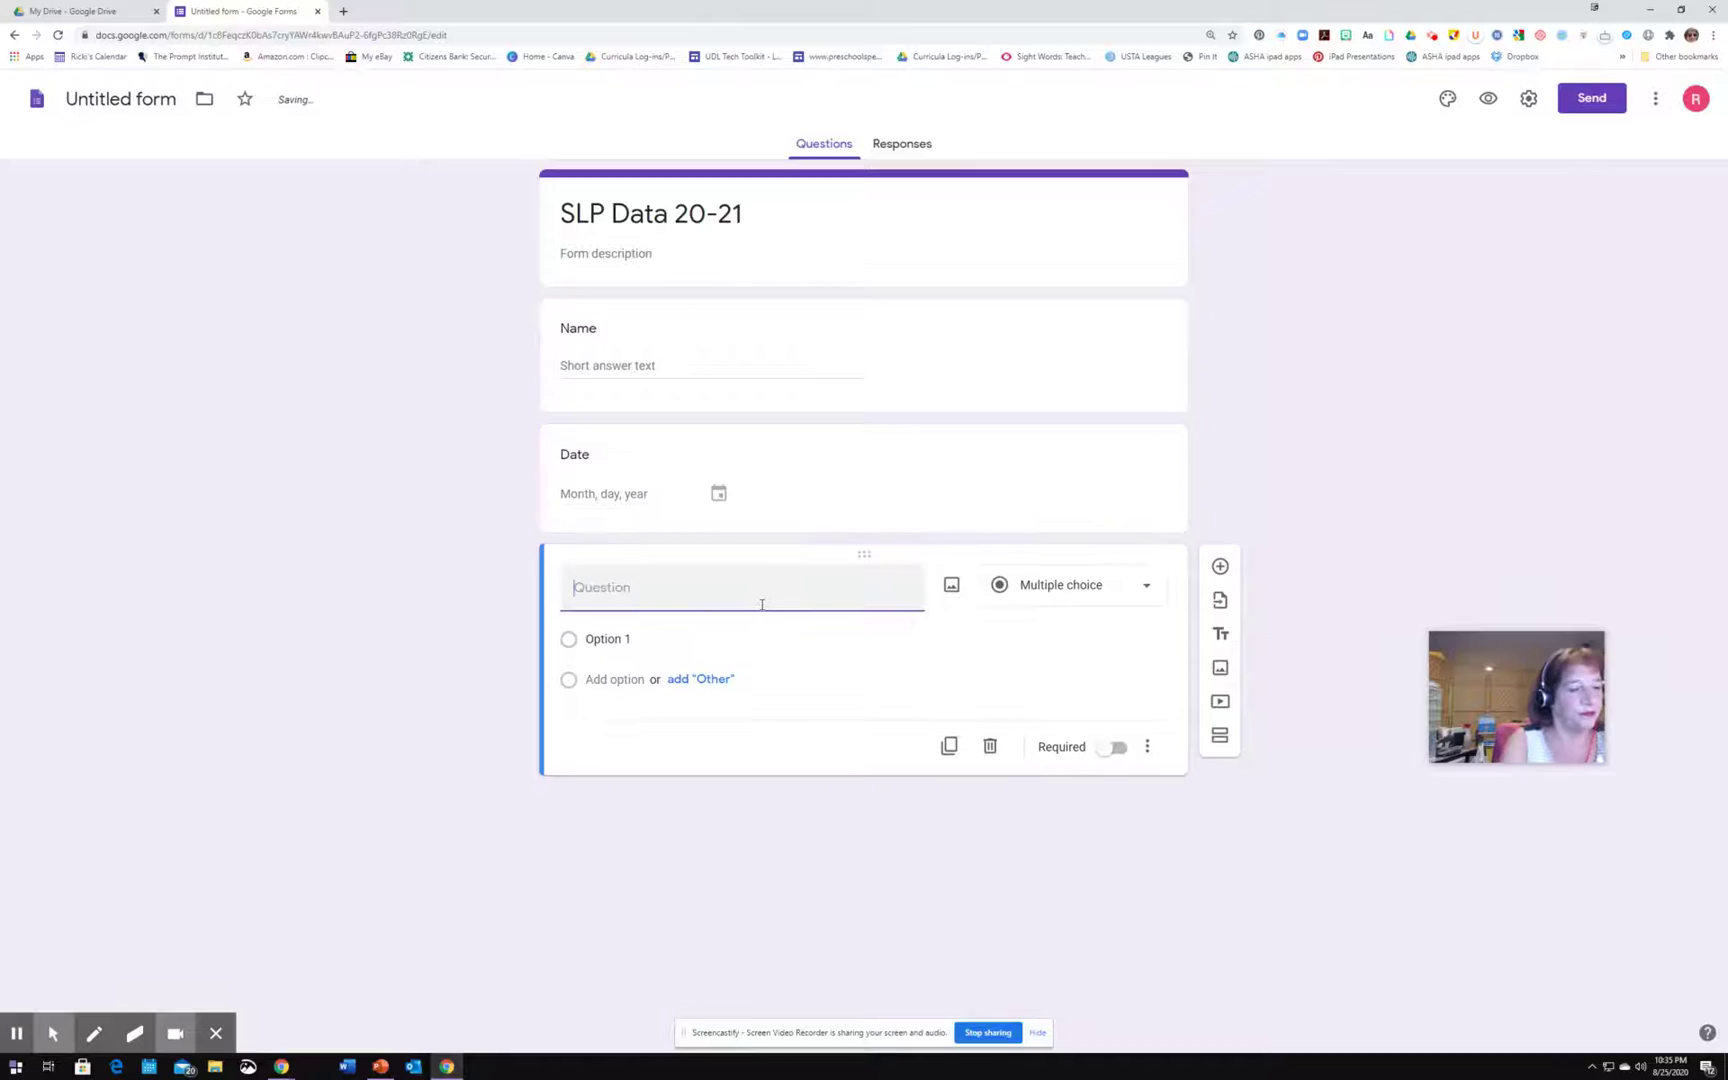
{"action": "type", "text": "Time"}
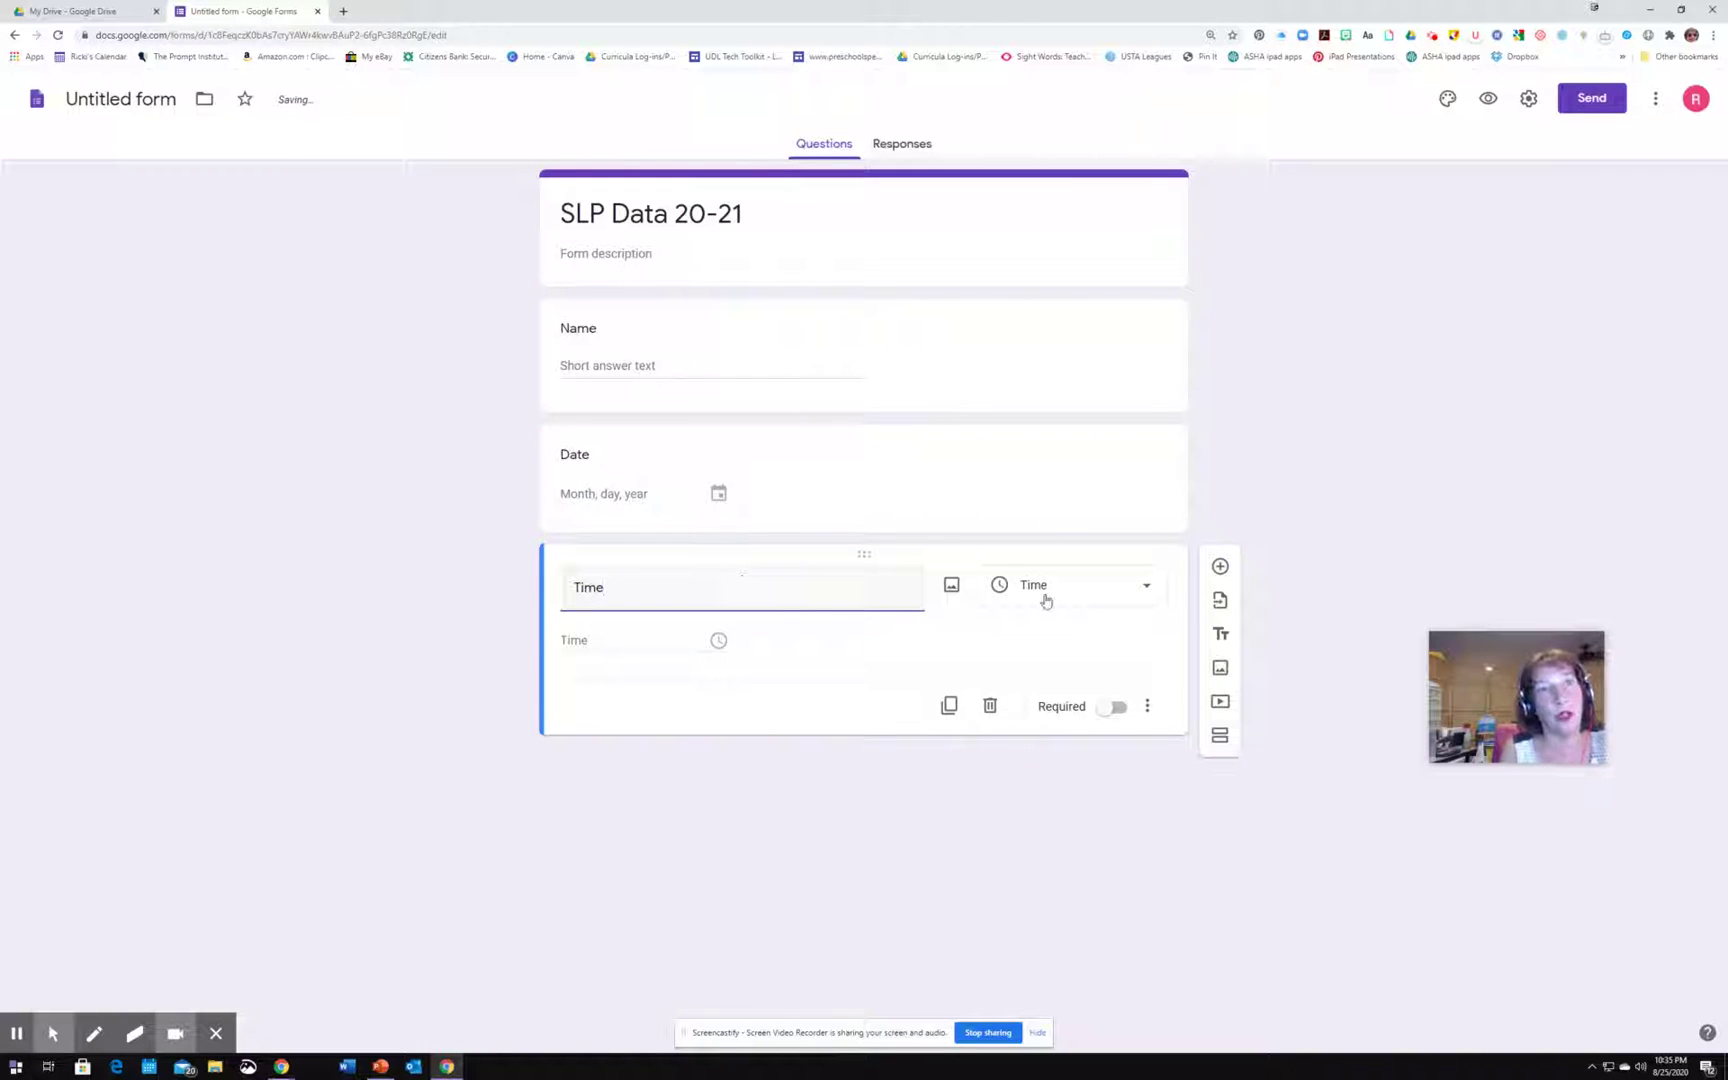
Add a fourth question below Time titled 'Session Type'.
{"action": "left_click", "coordinate": [1218, 567]}
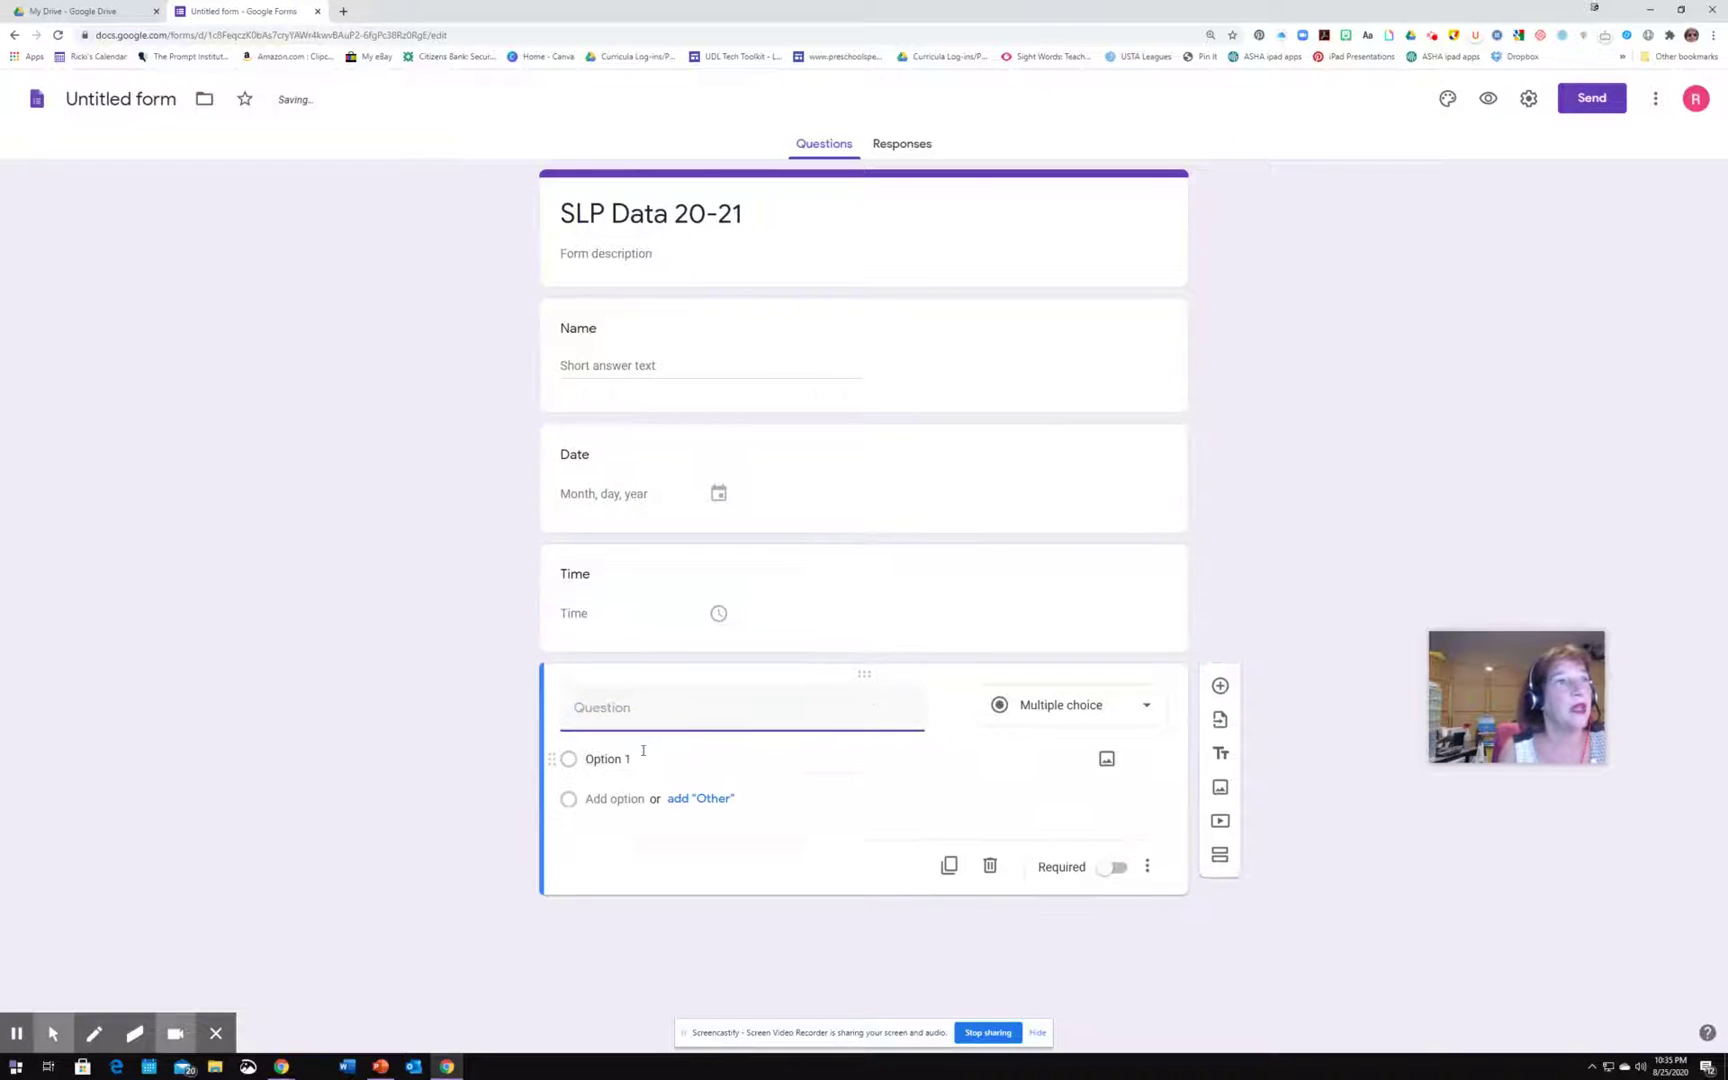
{"action": "left_click", "coordinate": [613, 710]}
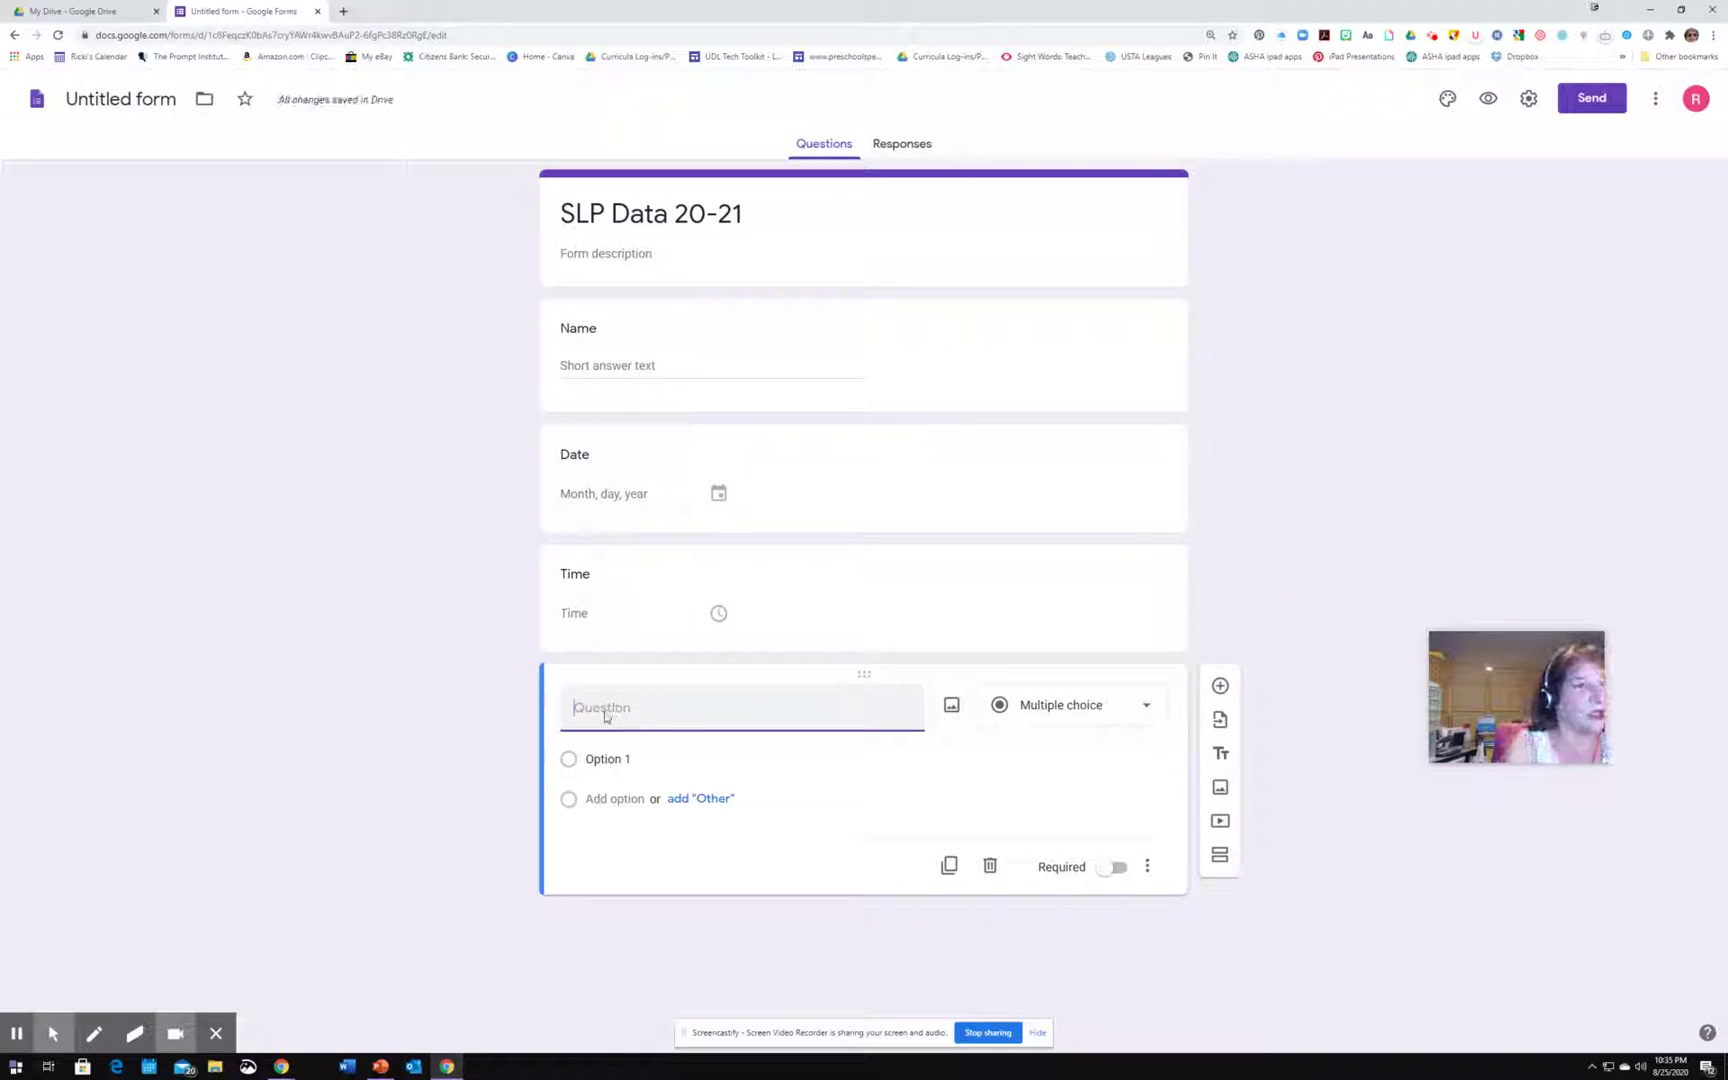
{"action": "type", "text": "Session Type"}
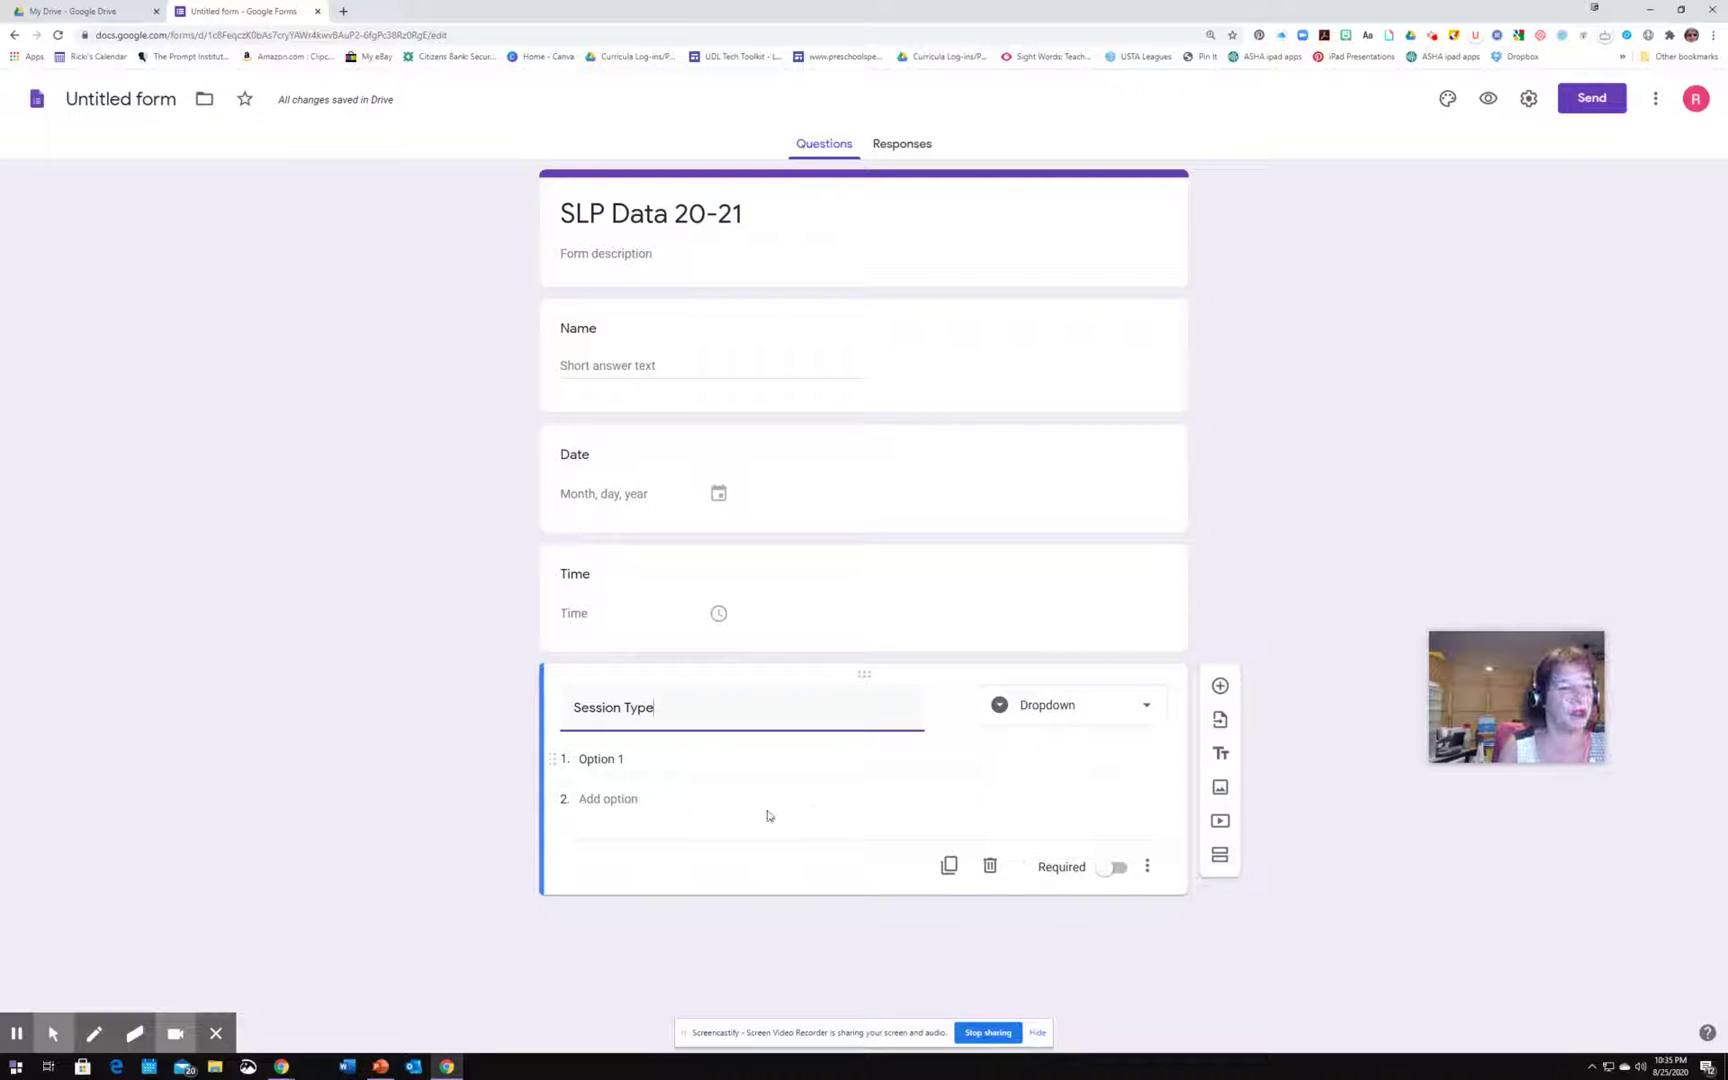
Enter the Session Type dropdown options 'Ind I', 'Ind R' and 'Makeup'.
{"action": "left_click", "coordinate": [641, 762]}
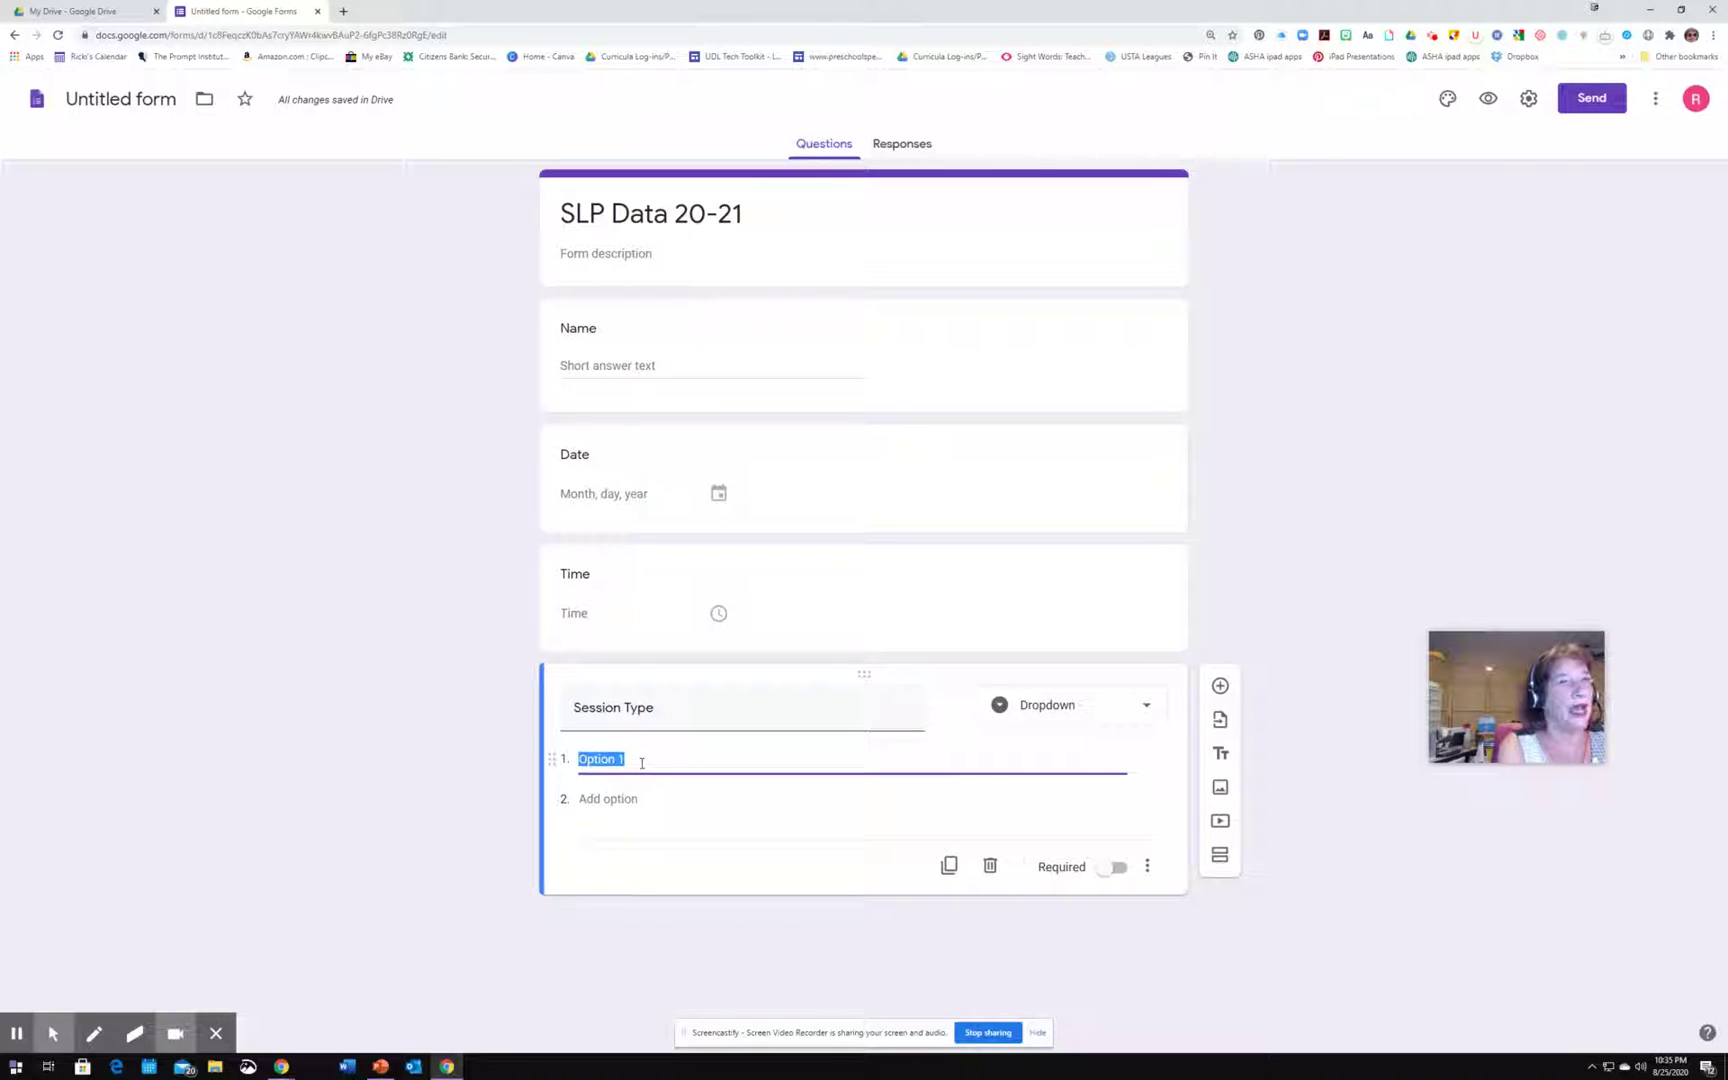
{"action": "type", "text": "ind"}
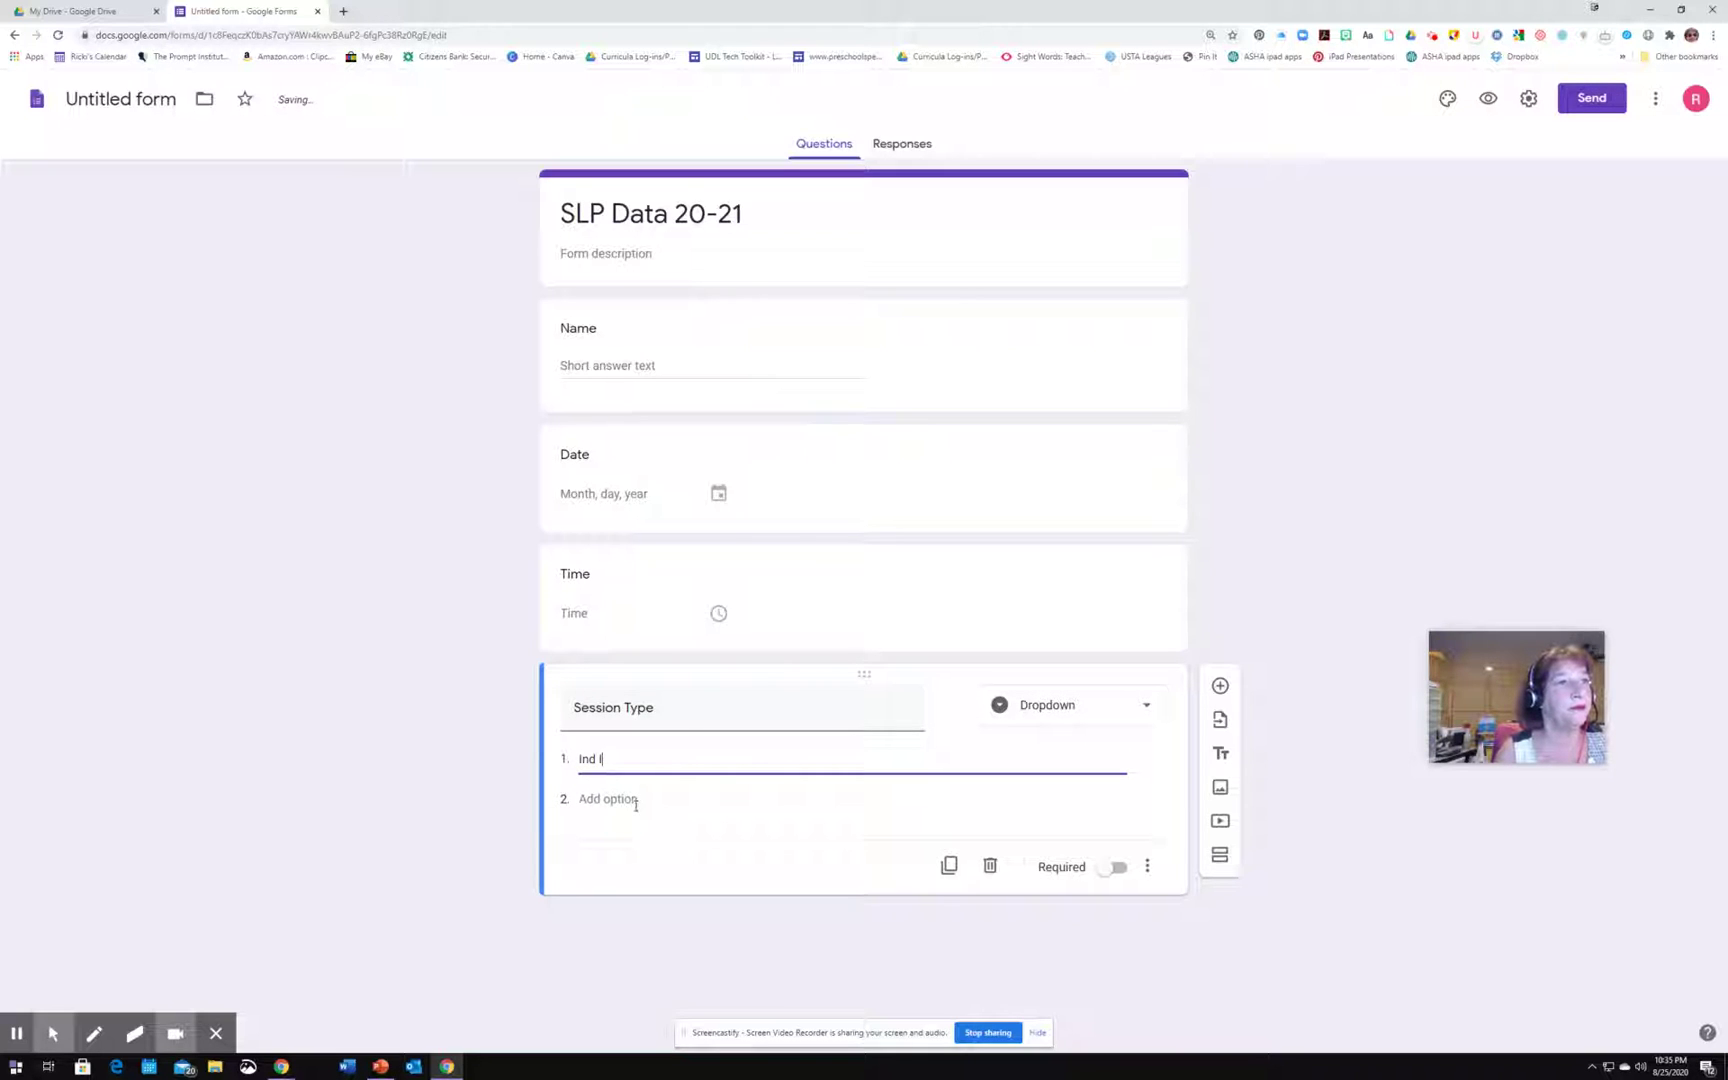
{"action": "type", "text": " I"}
{"action": "left_click", "coordinate": [636, 802]}
{"action": "type", "text": "(nd"}
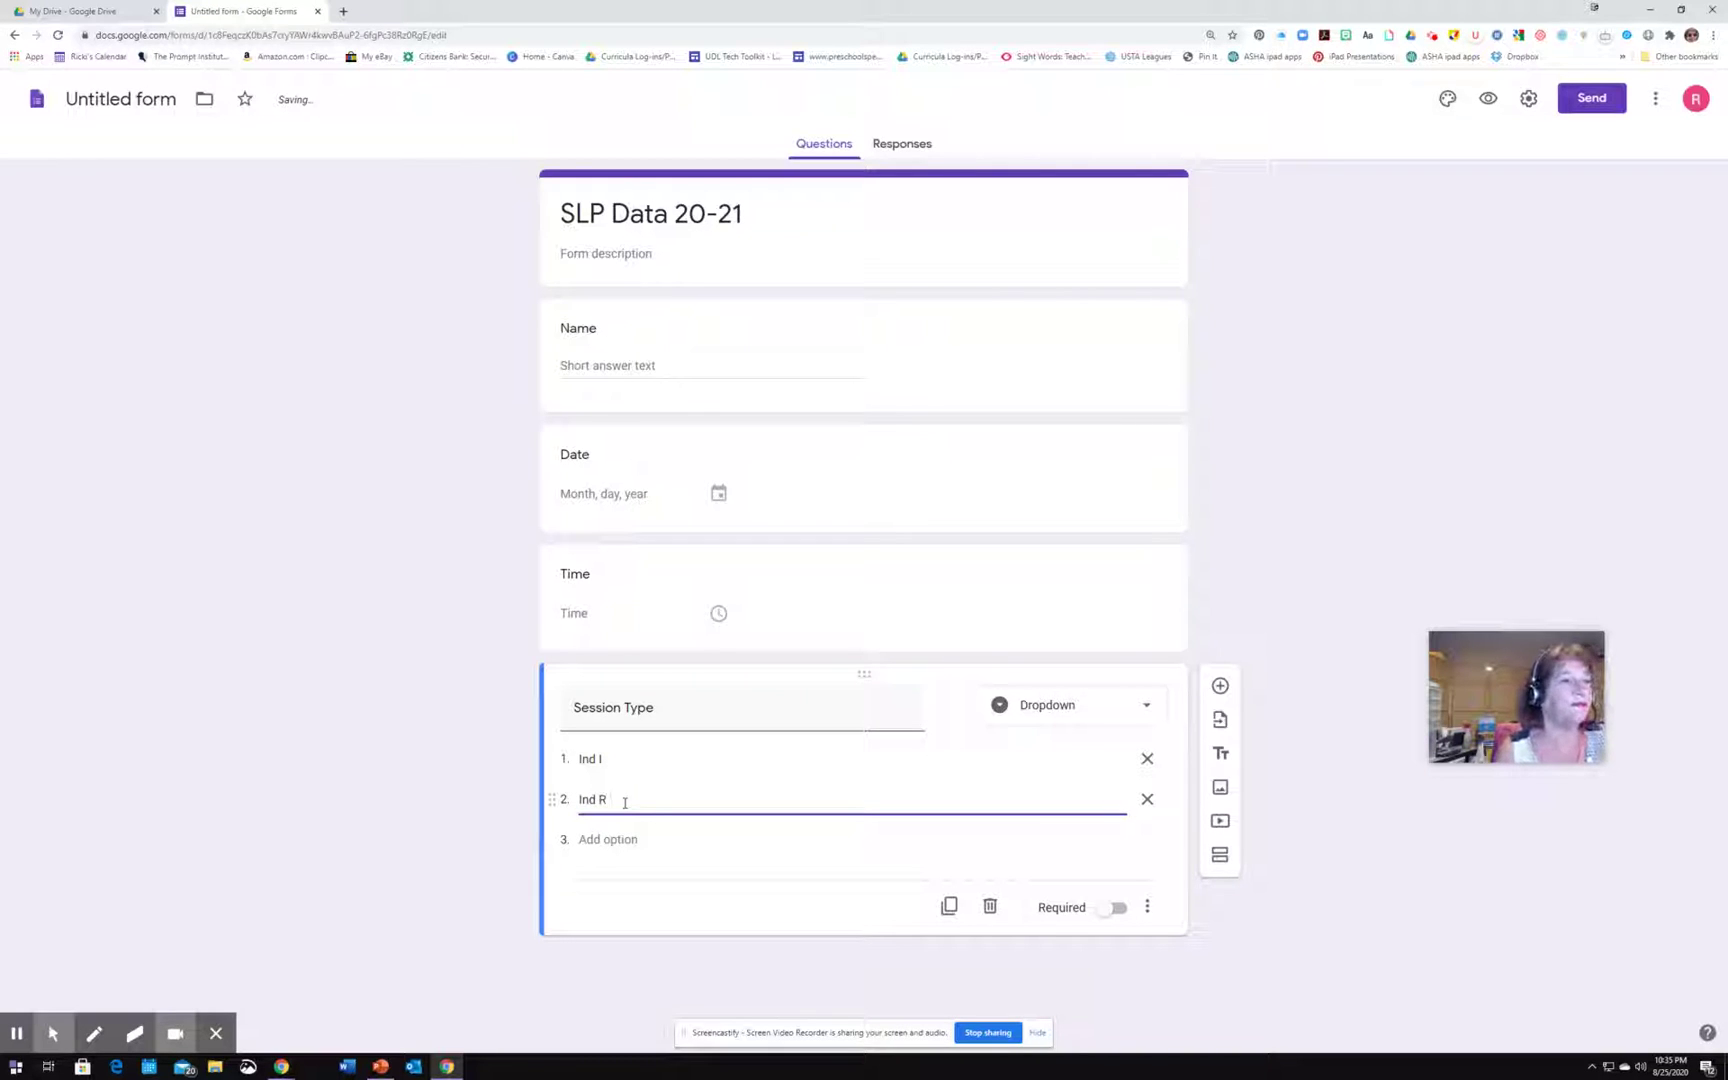
{"action": "left_click", "coordinate": [610, 839]}
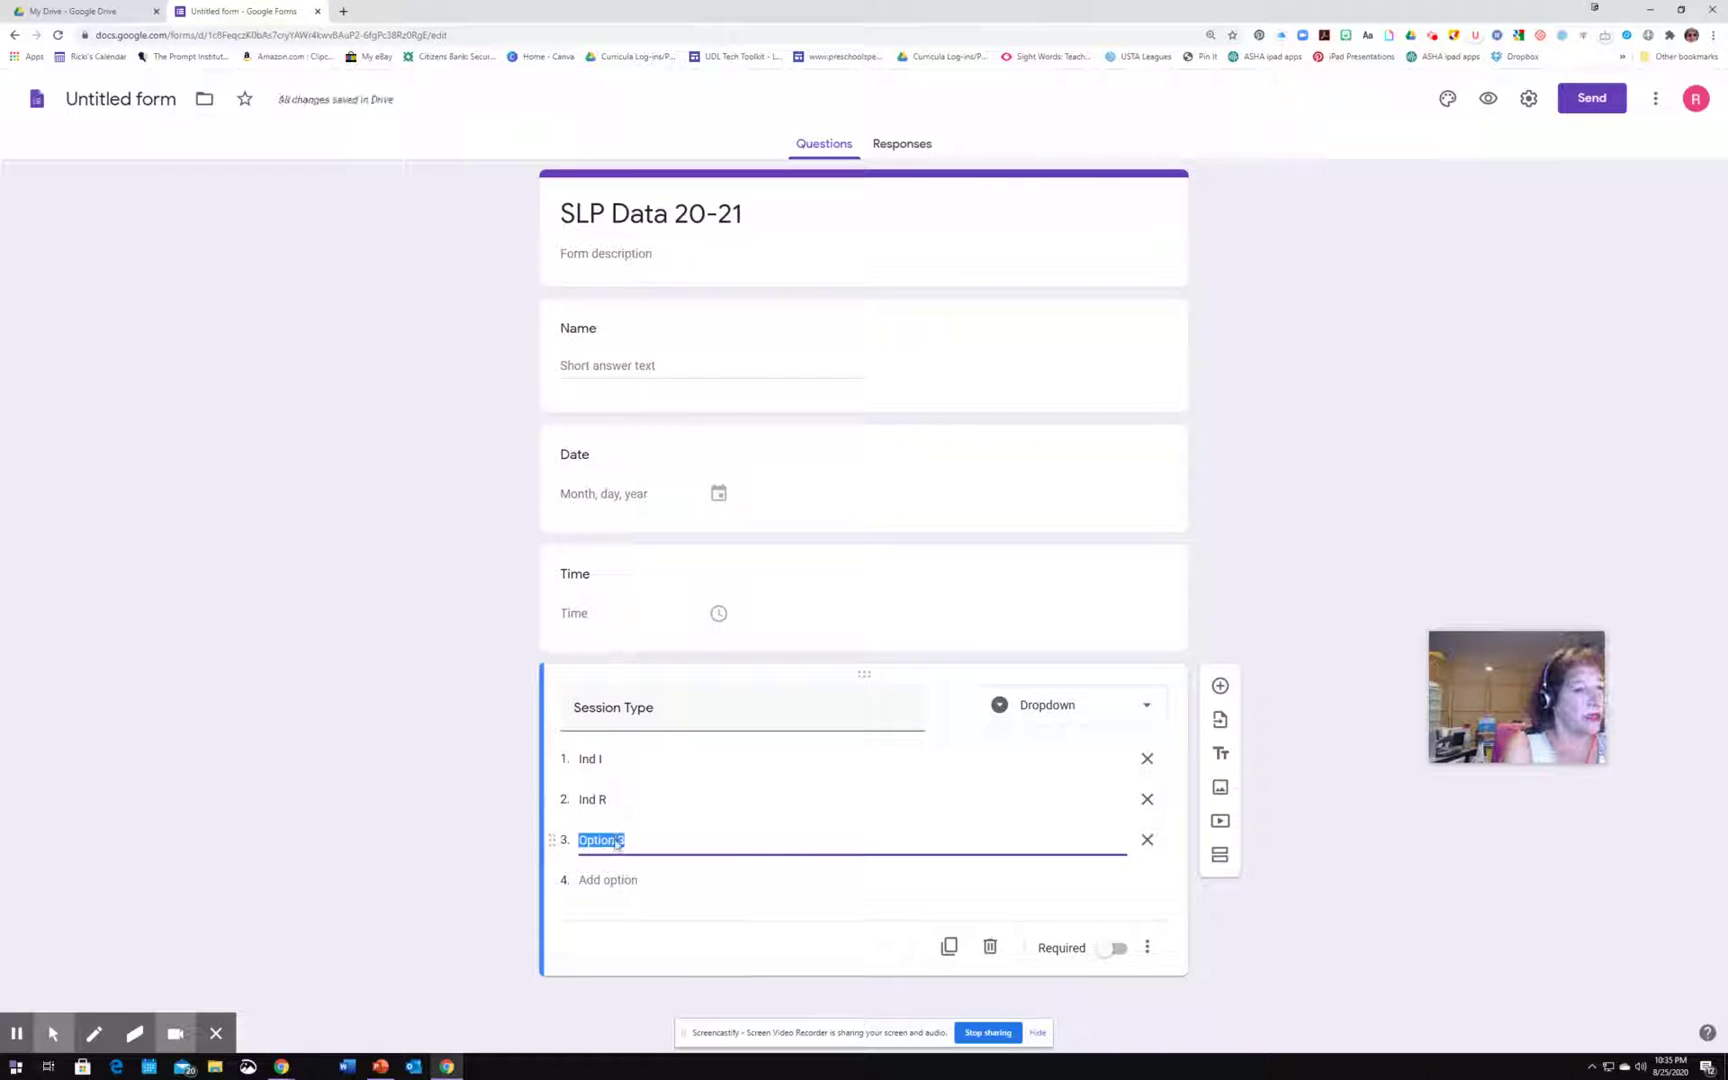
{"action": "type", "text": "Makeu"}
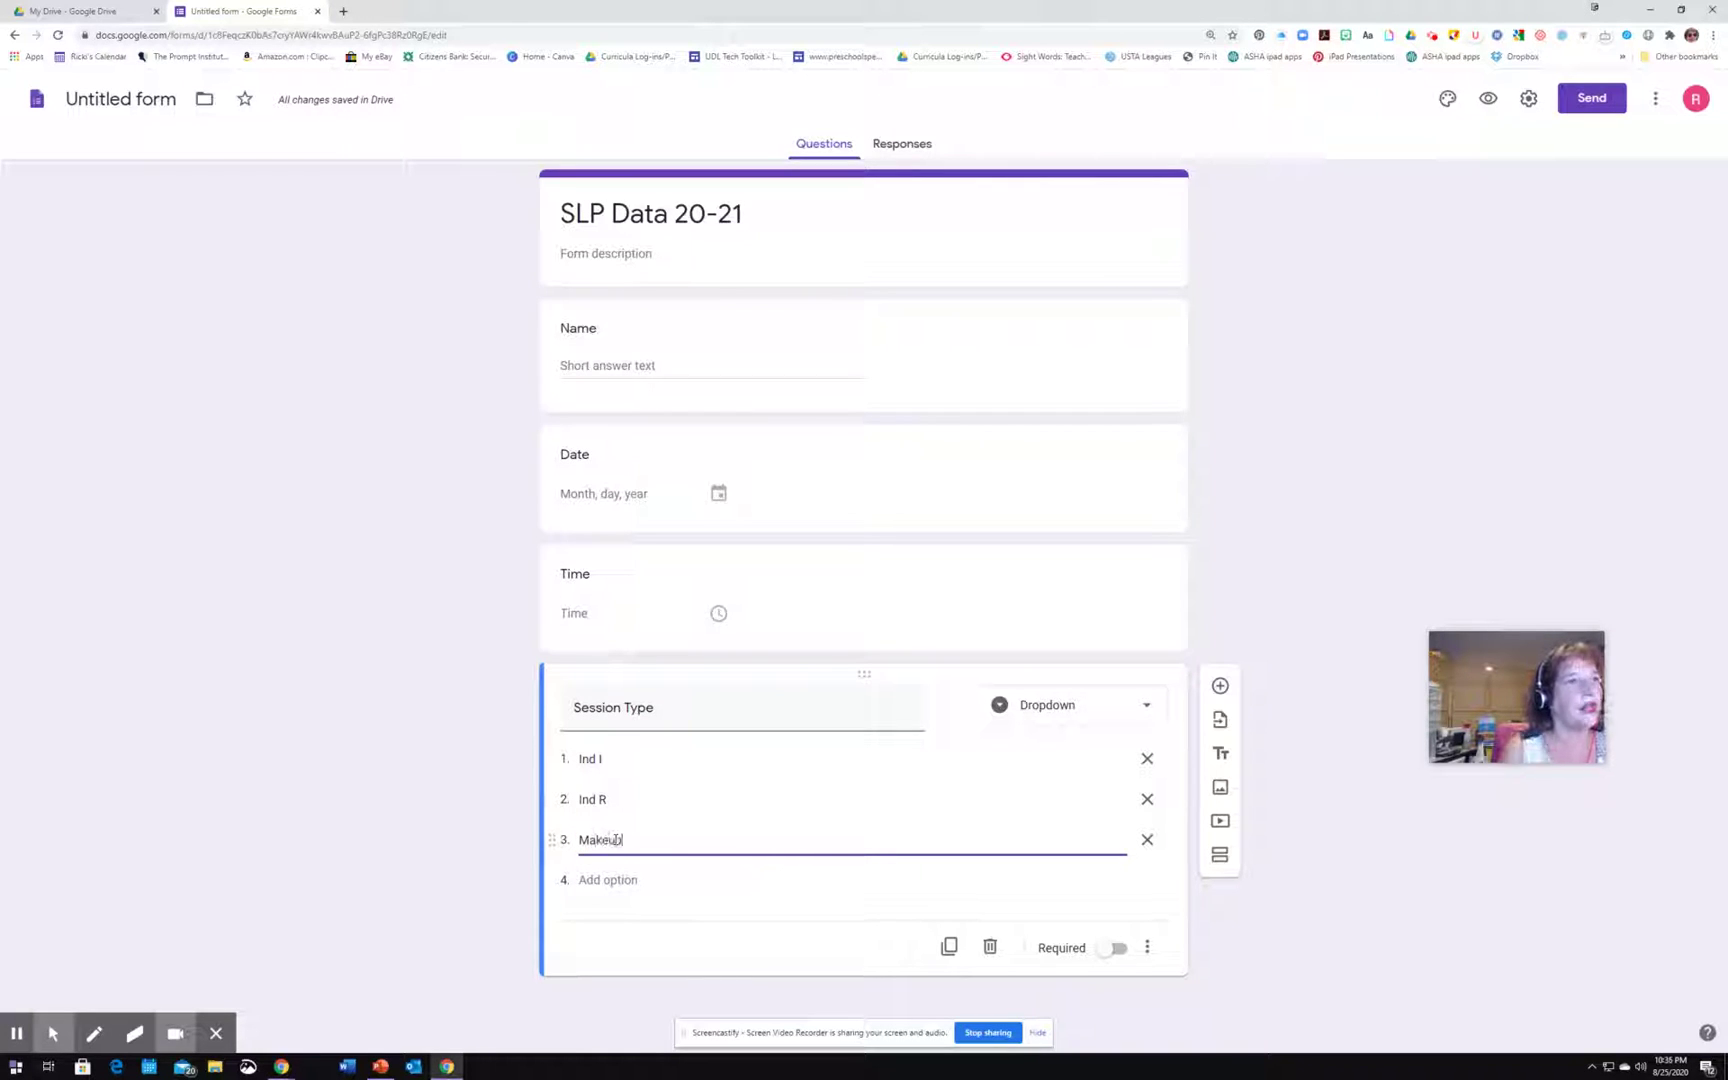
{"action": "type", "text": "p"}
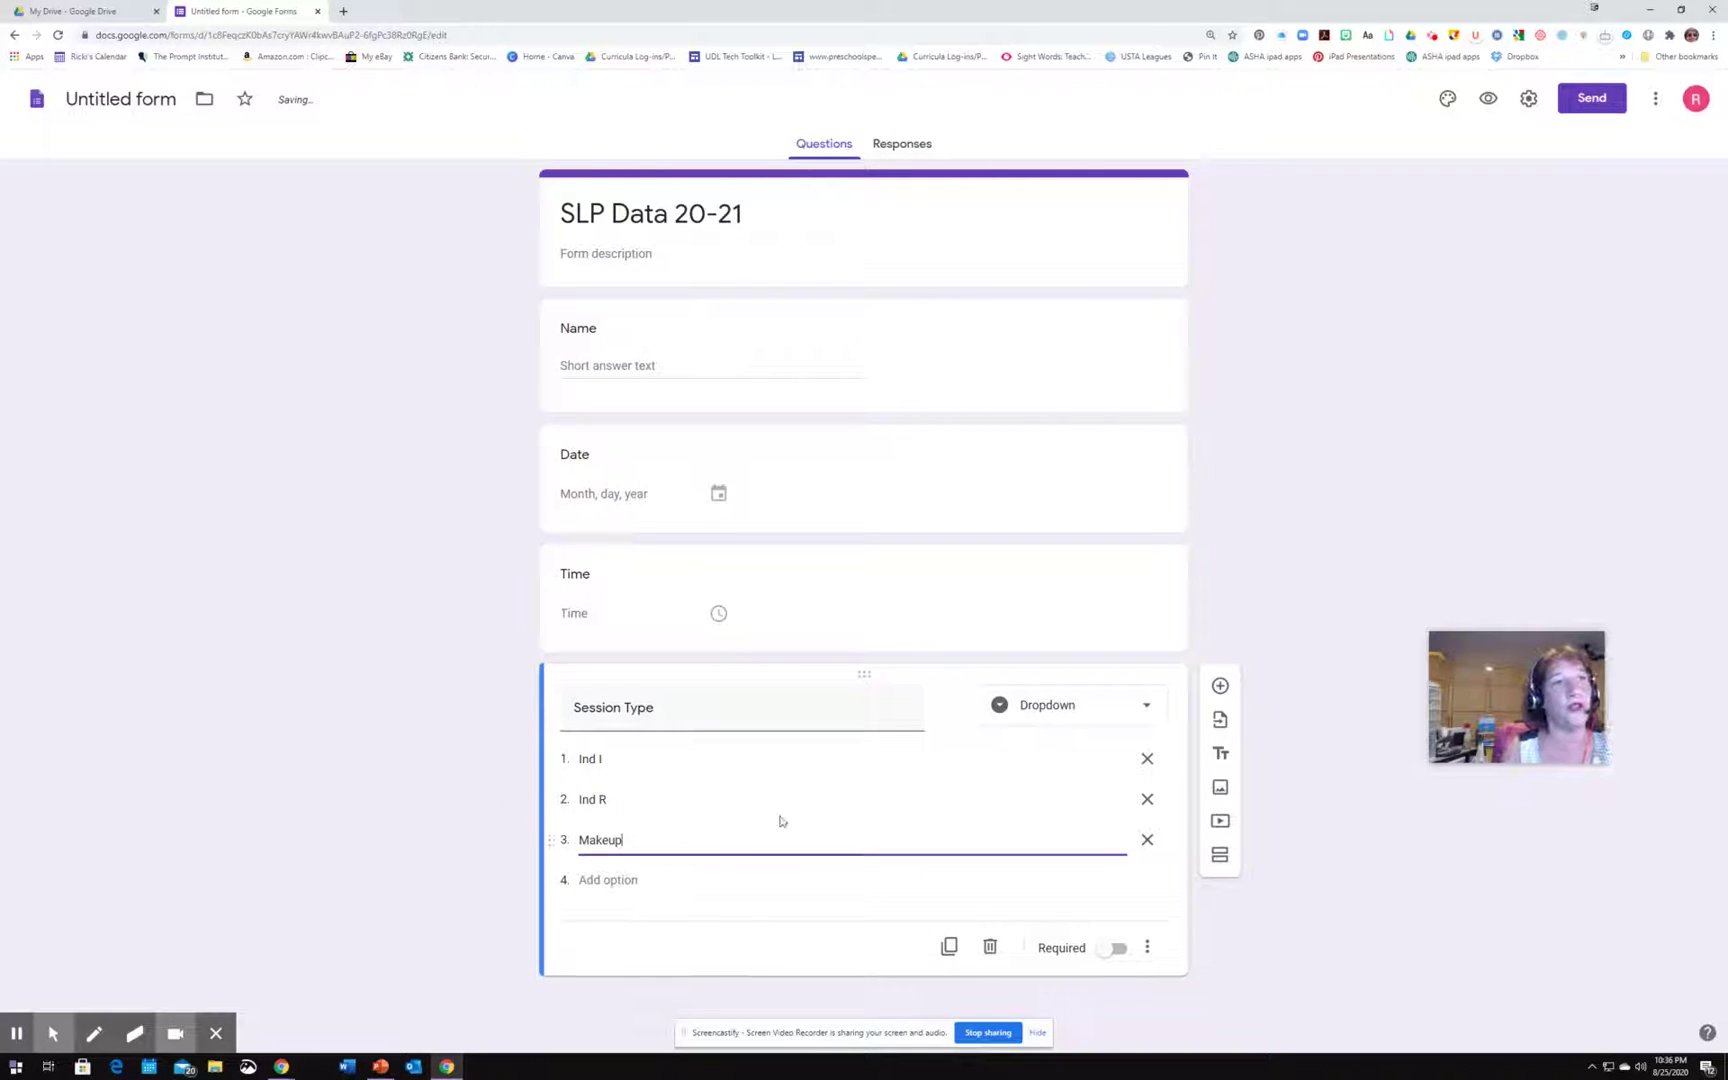
{"action": "left_click", "coordinate": [755, 872]}
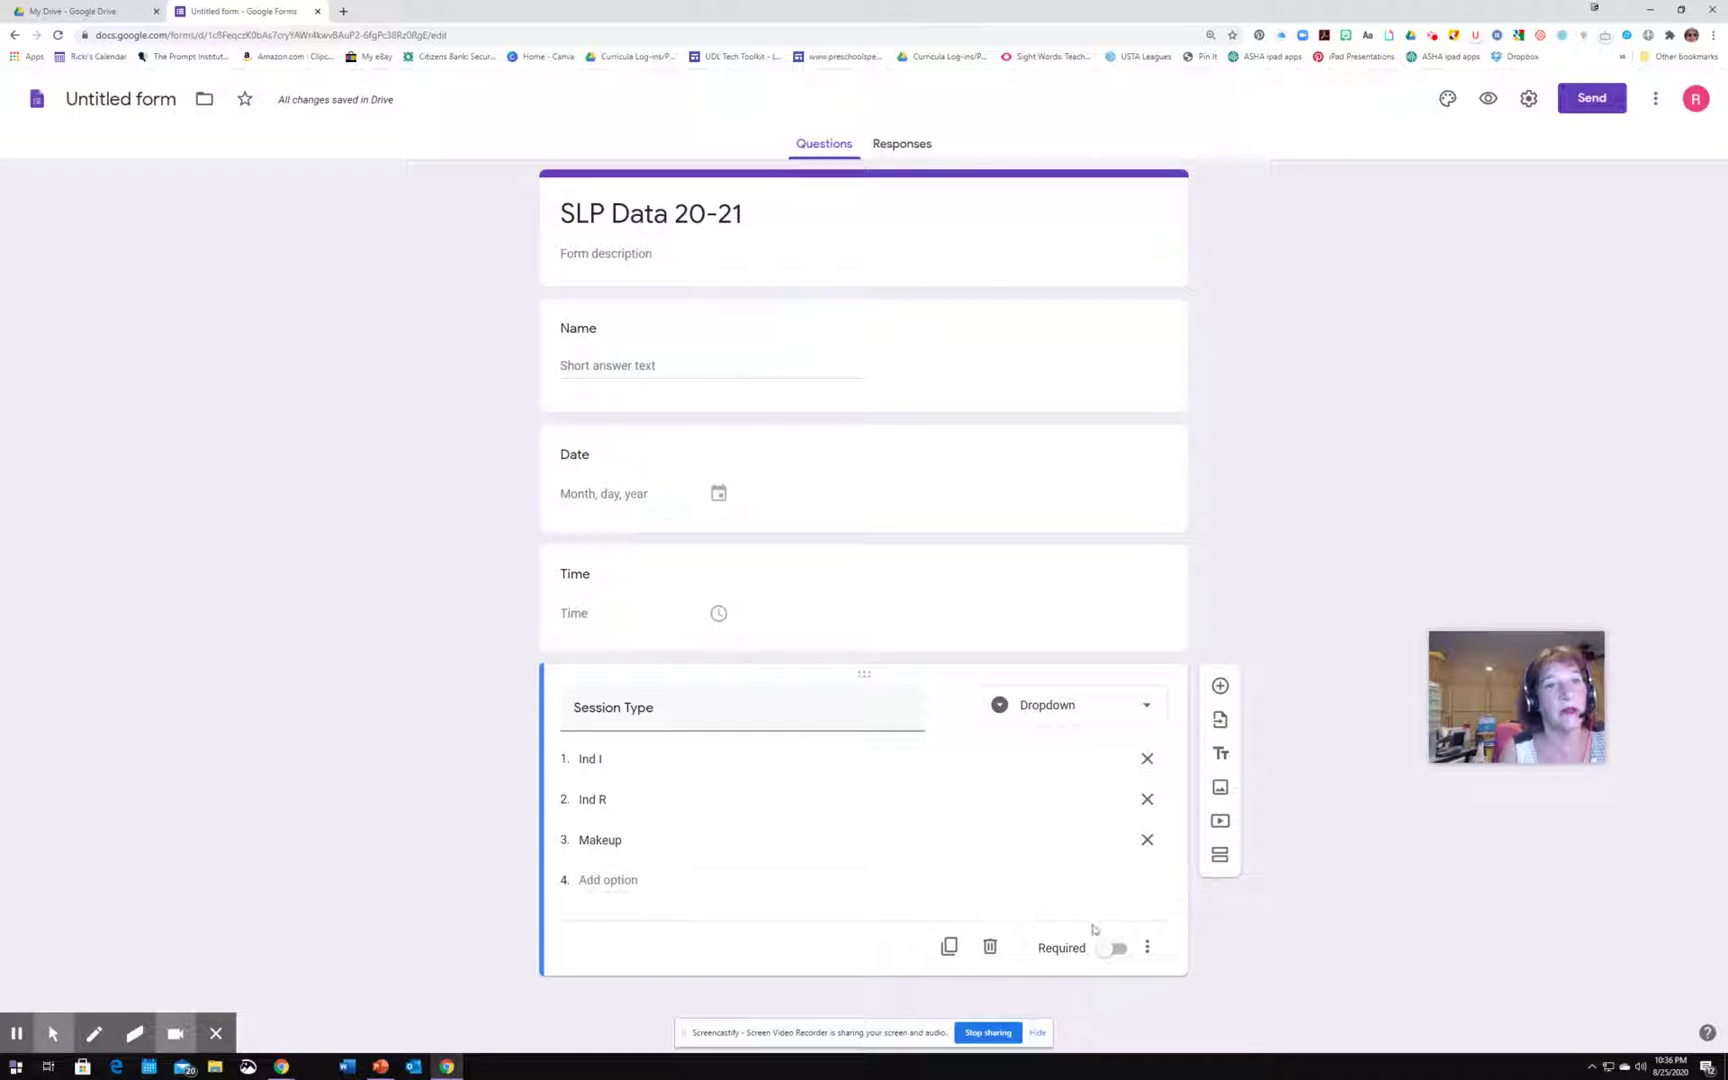
Add two new questions titled 'S Blends' and 'S BL PL' below Session Type.
{"action": "left_click", "coordinate": [1220, 686]}
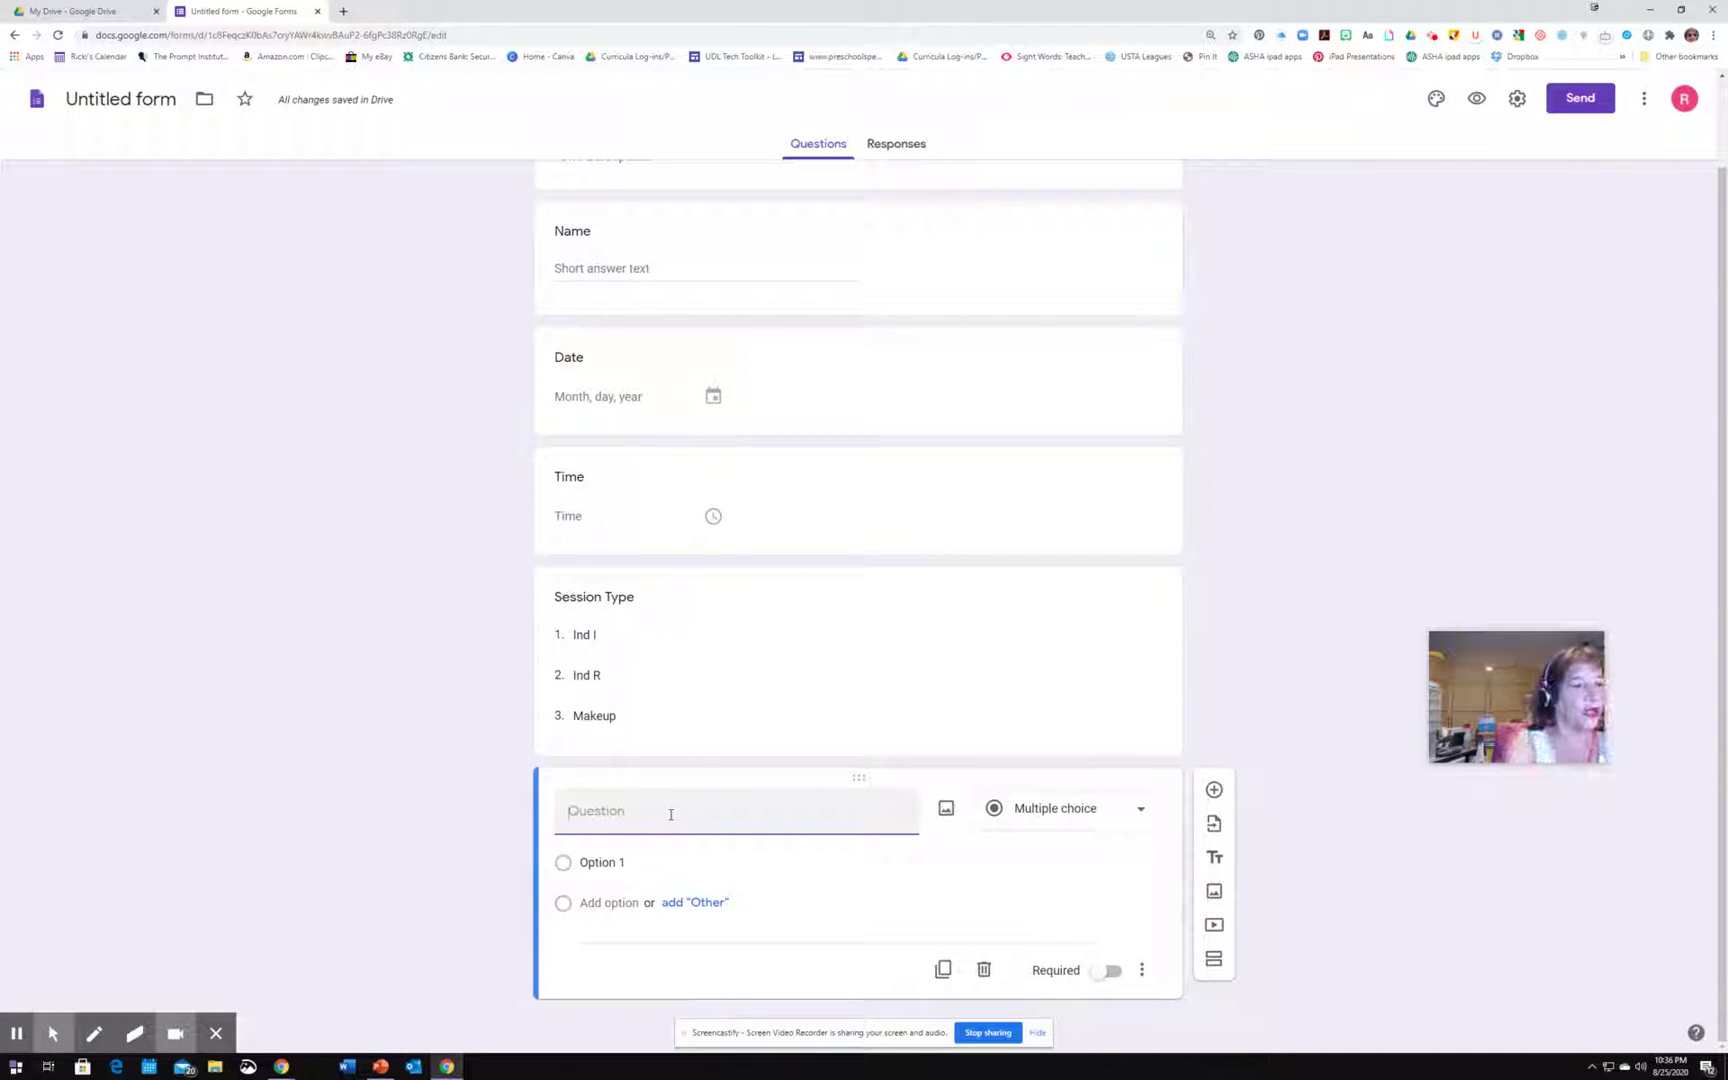
{"action": "type", "text": "S Blends"}
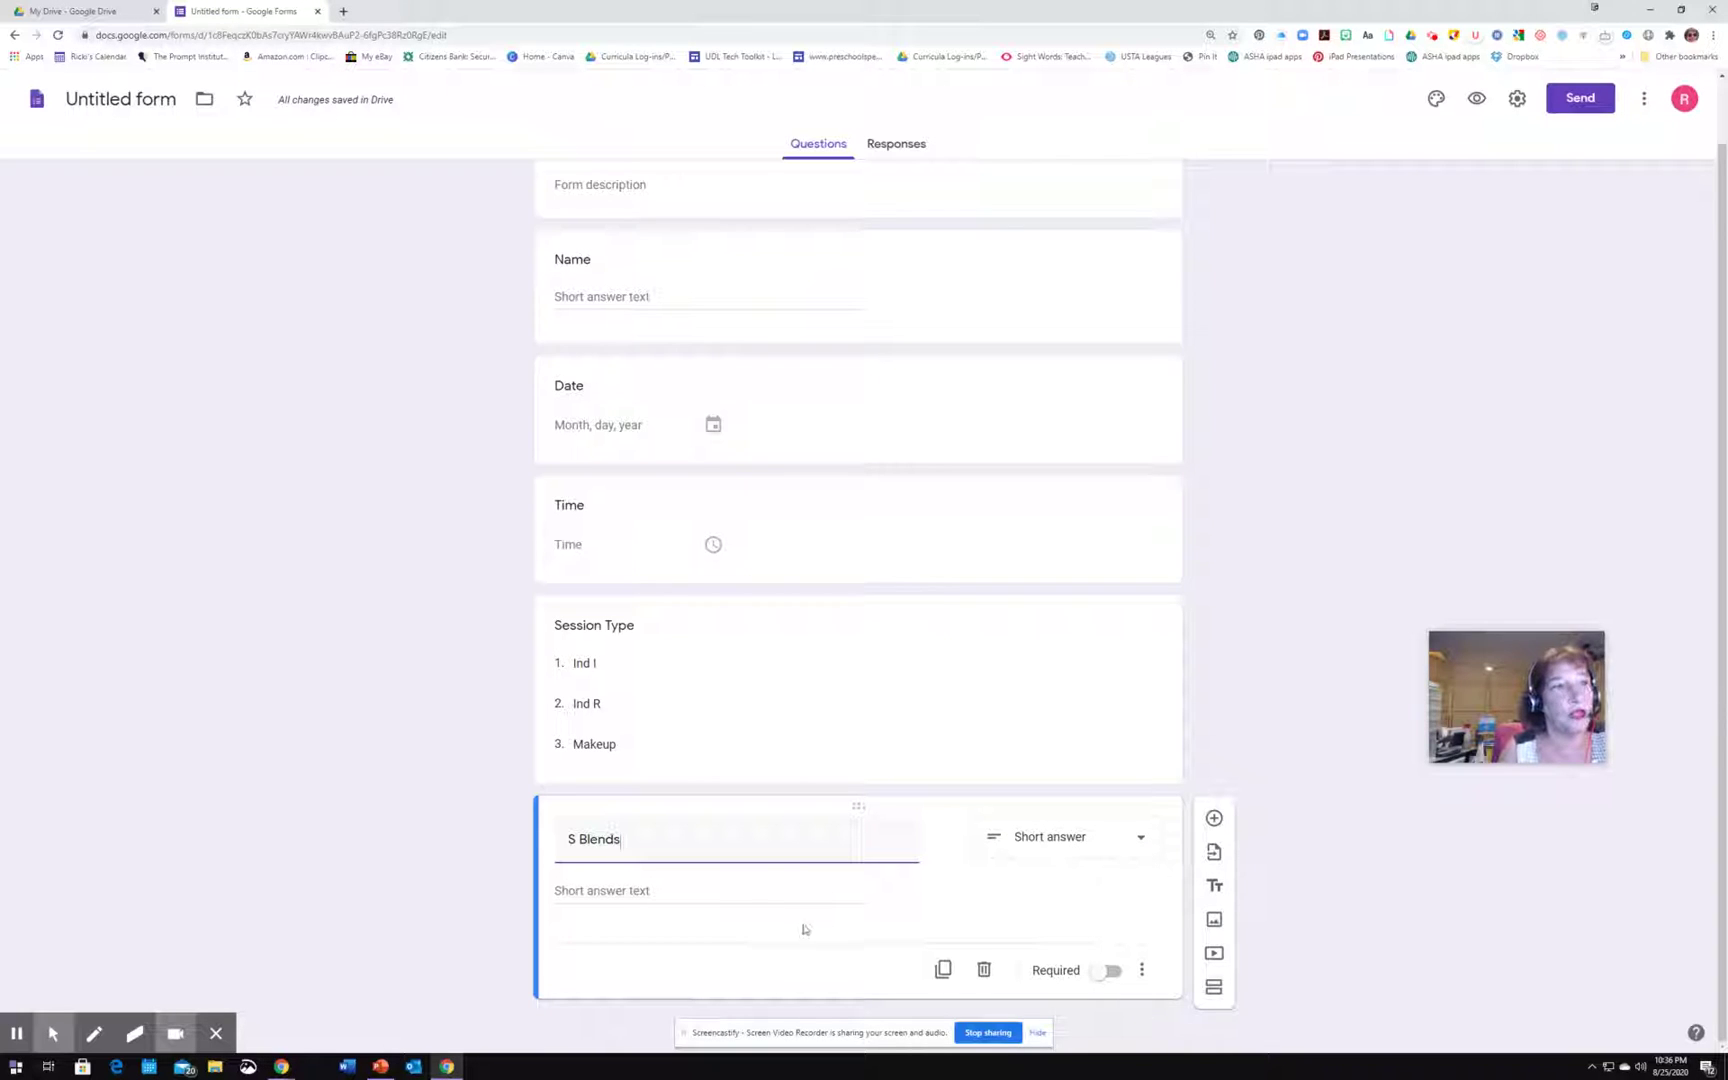
{"action": "left_click", "coordinate": [1214, 819]}
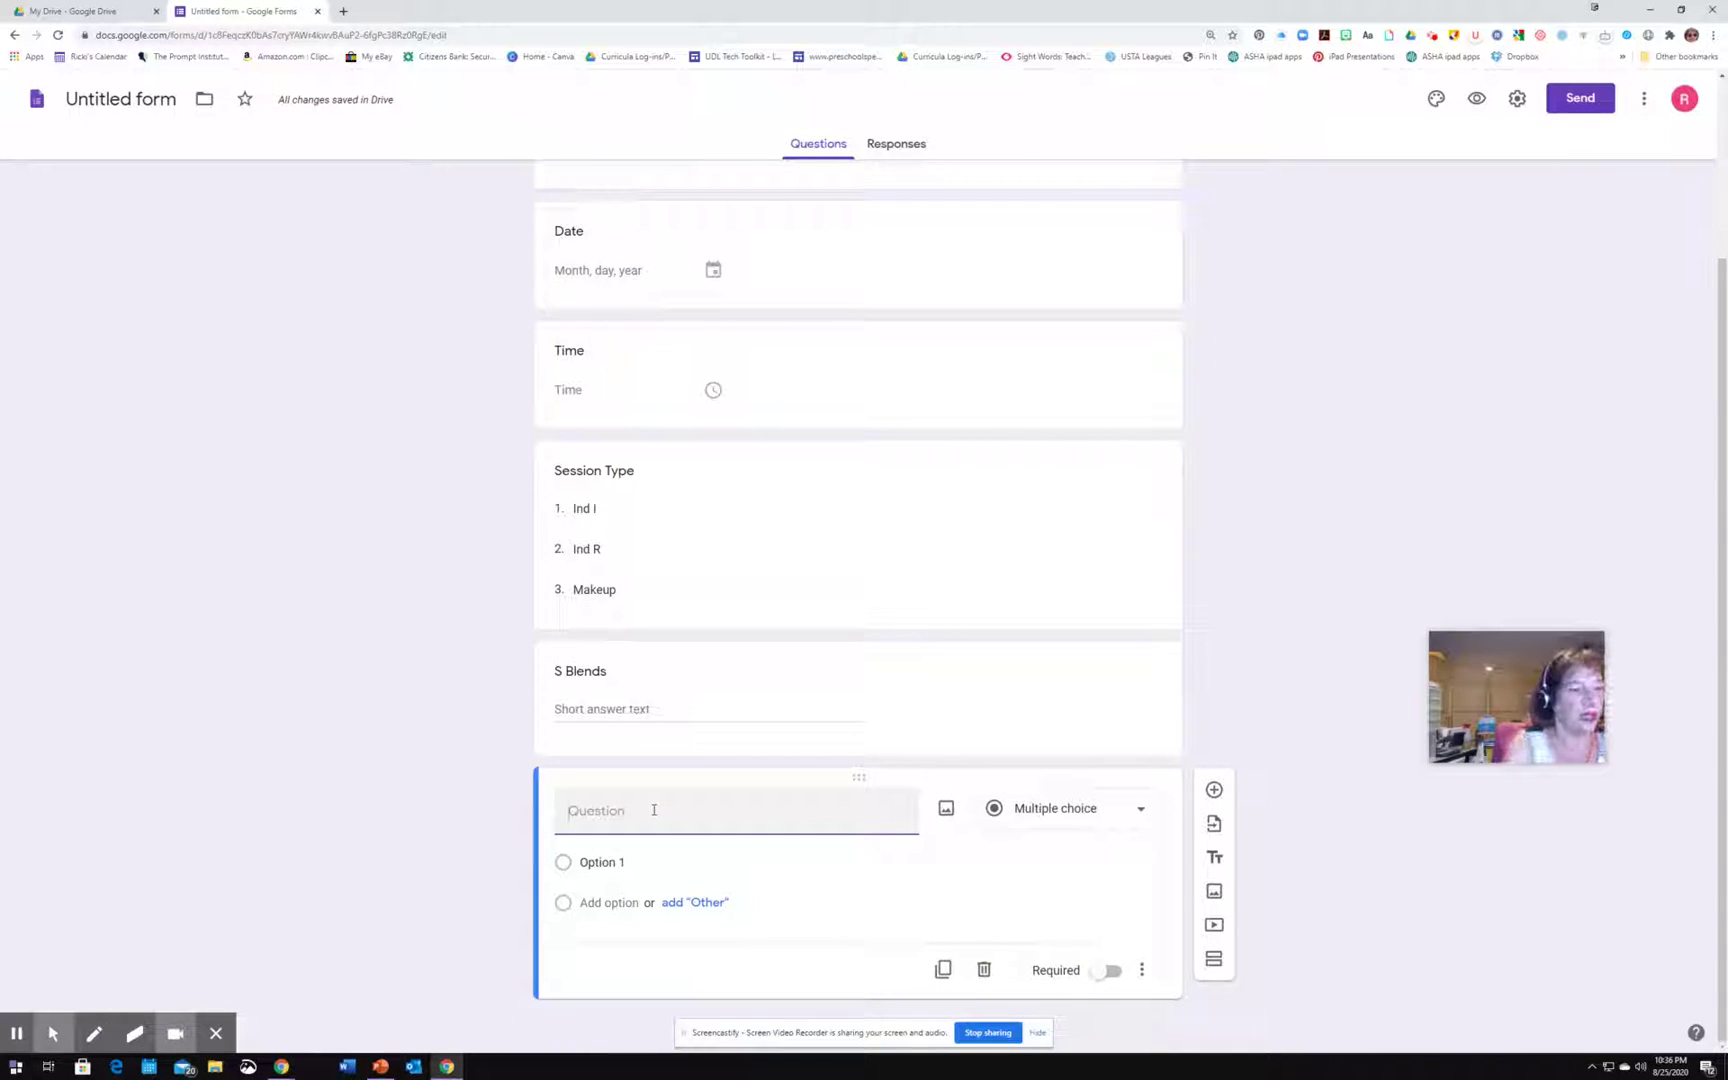
{"action": "type", "text": "S BL PL"}
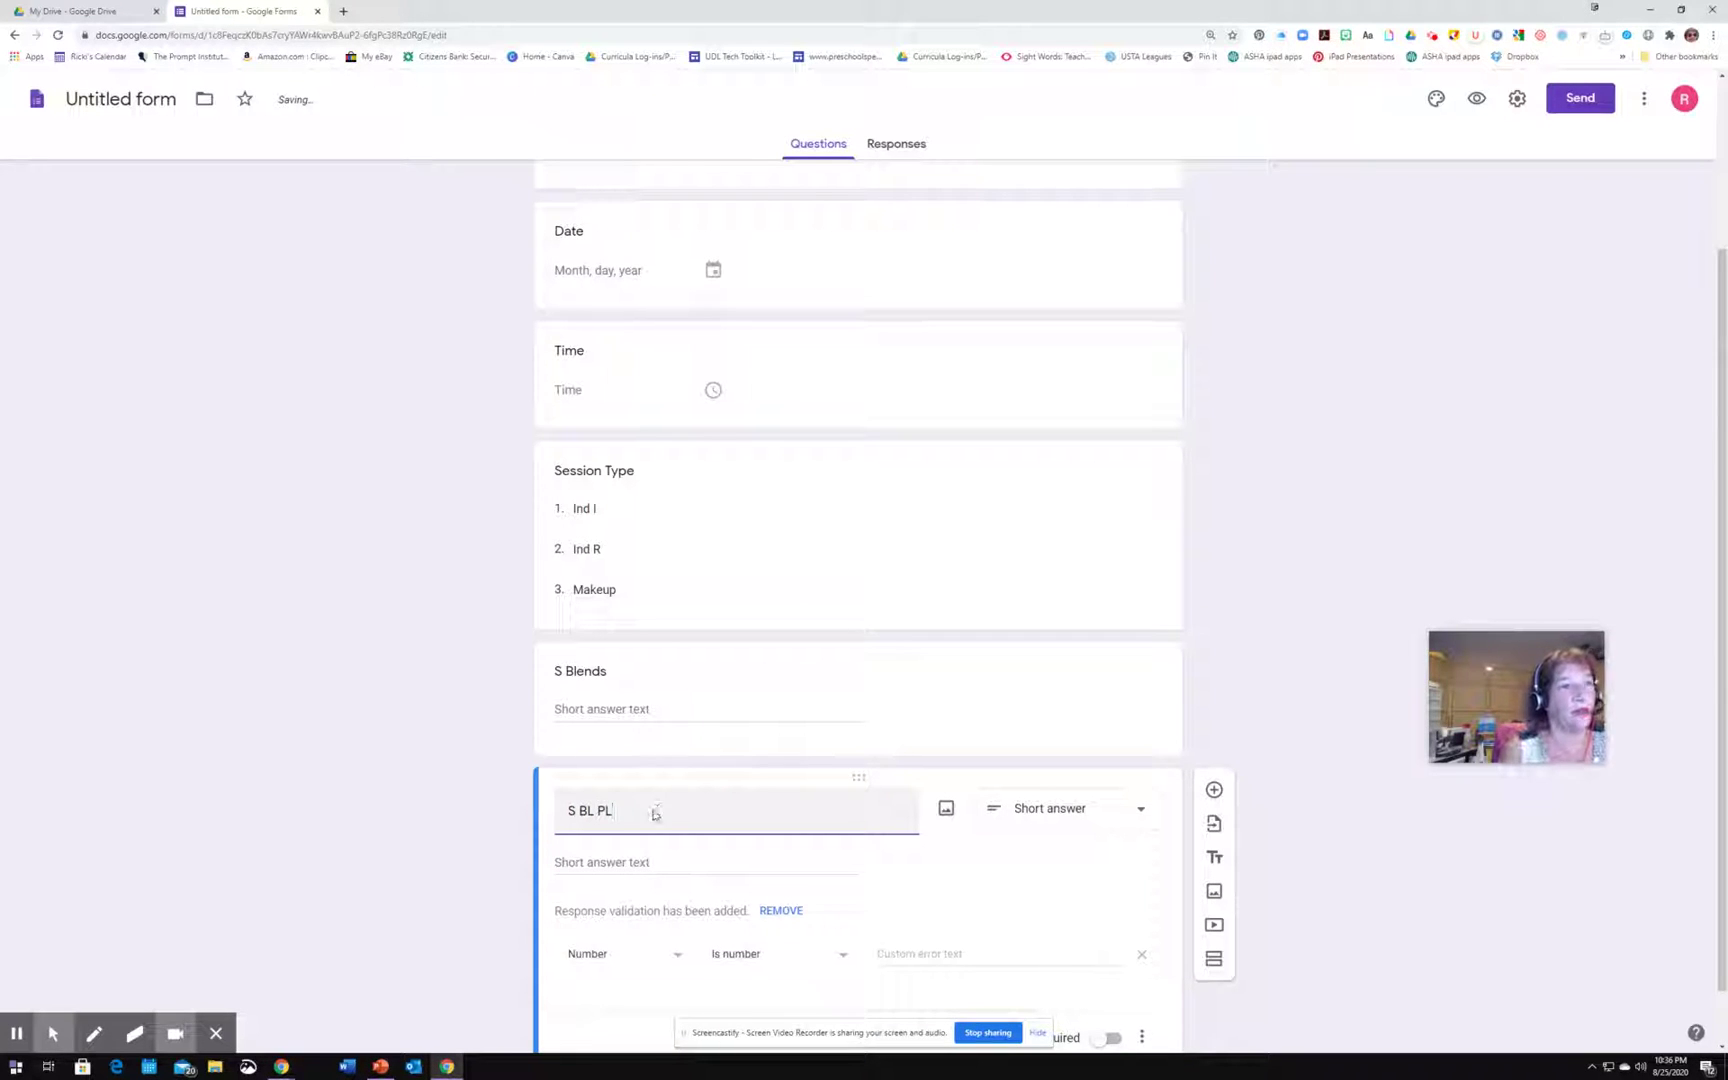
Make S BL PL a multiple-choice question with choices 5, 4, 3, 2 and 1.
{"action": "left_click", "coordinate": [1140, 808]}
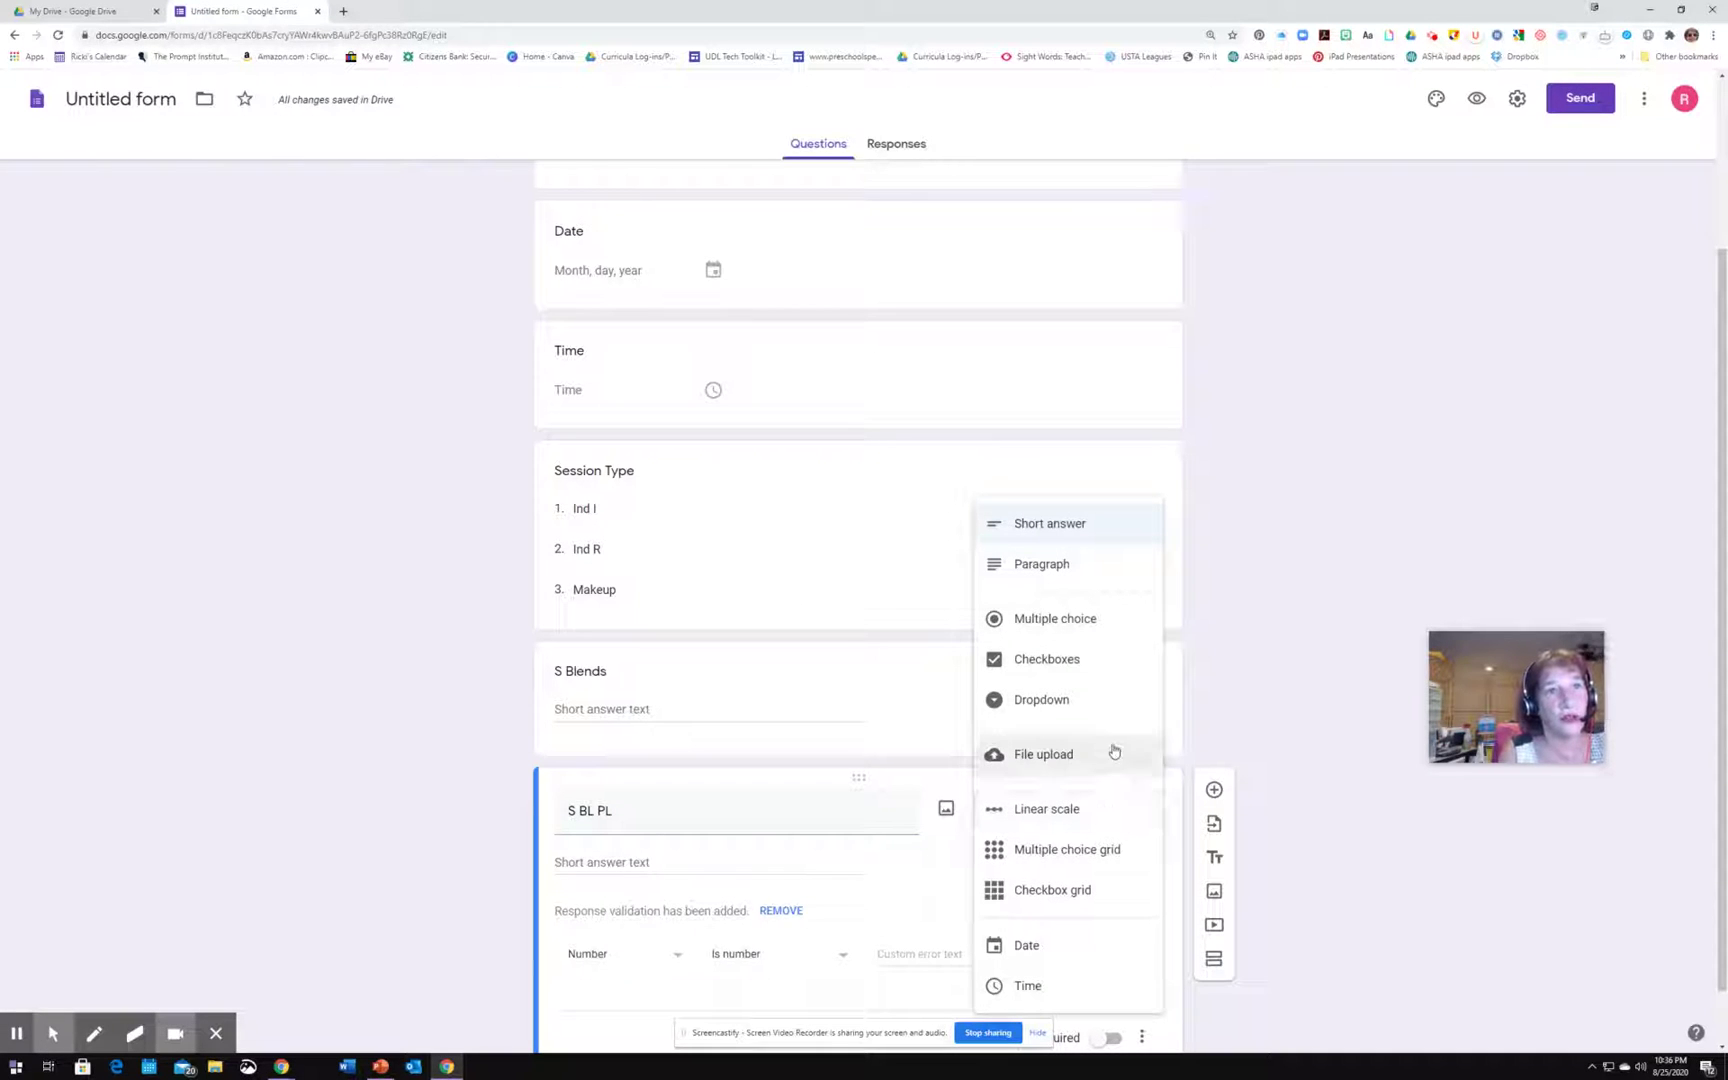
{"action": "left_click", "coordinate": [1050, 614]}
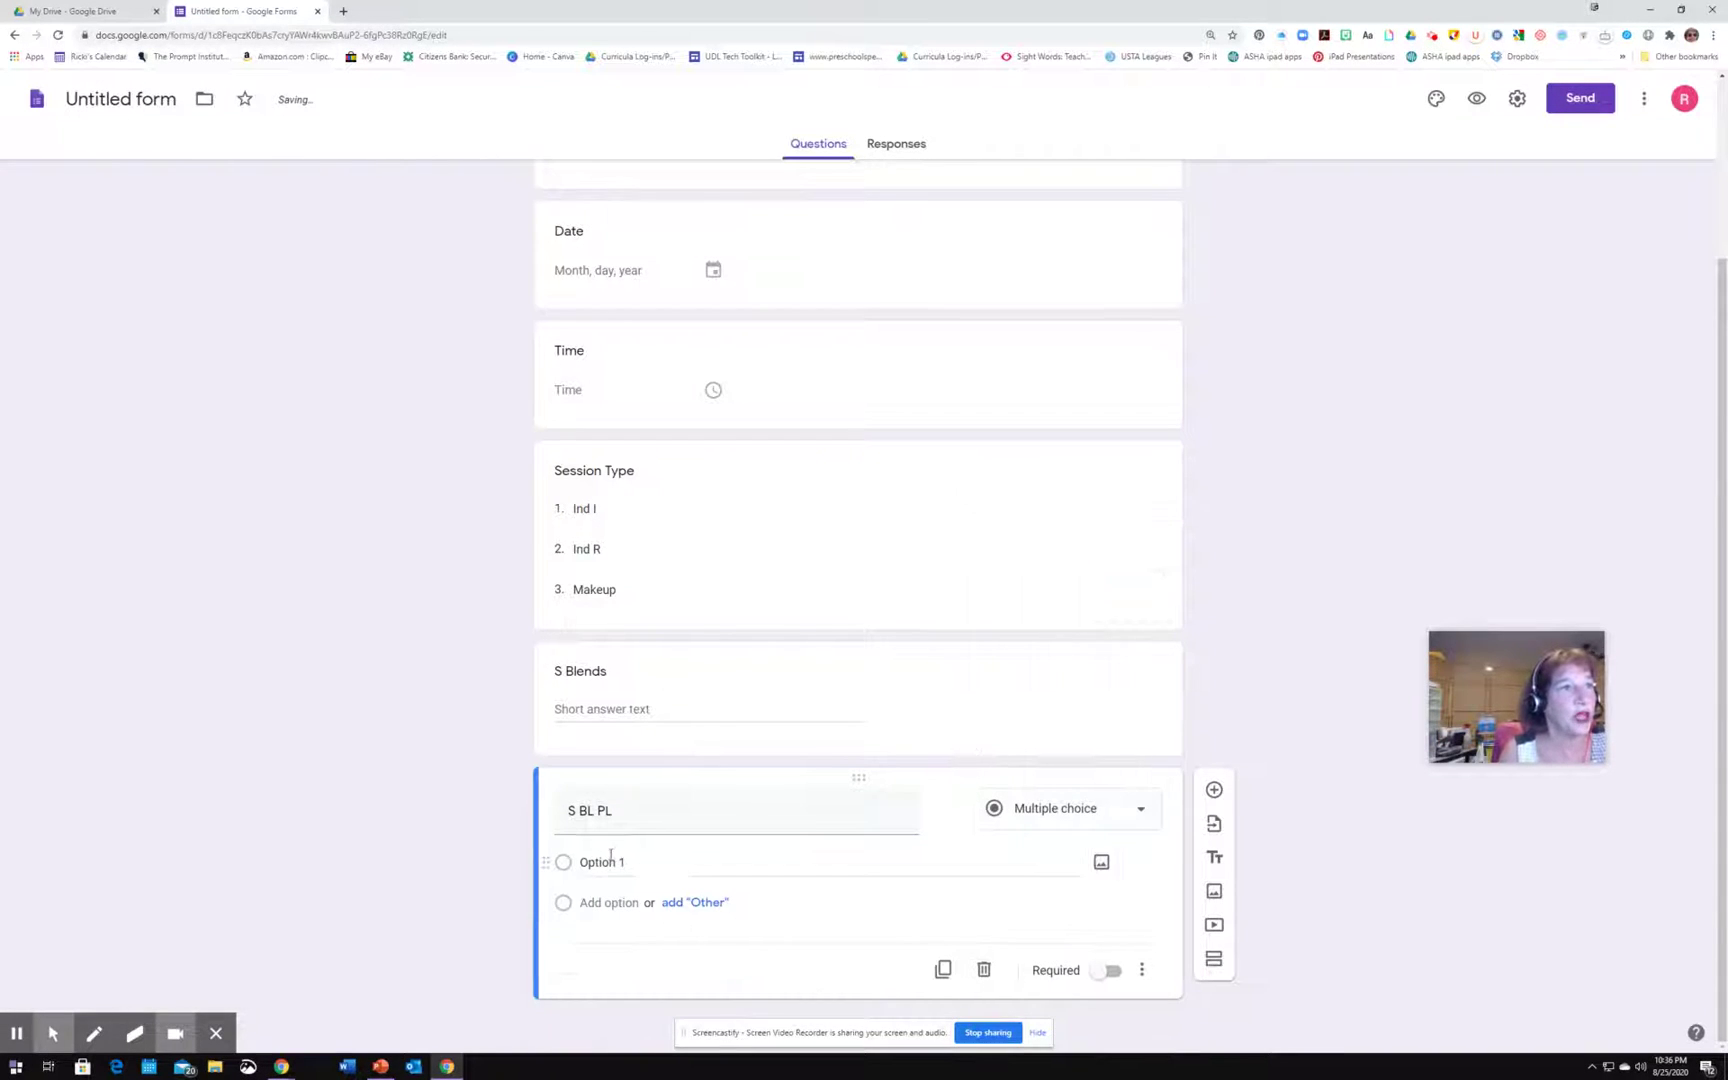
{"action": "left_click", "coordinate": [605, 862]}
{"action": "type", "text": "5"}
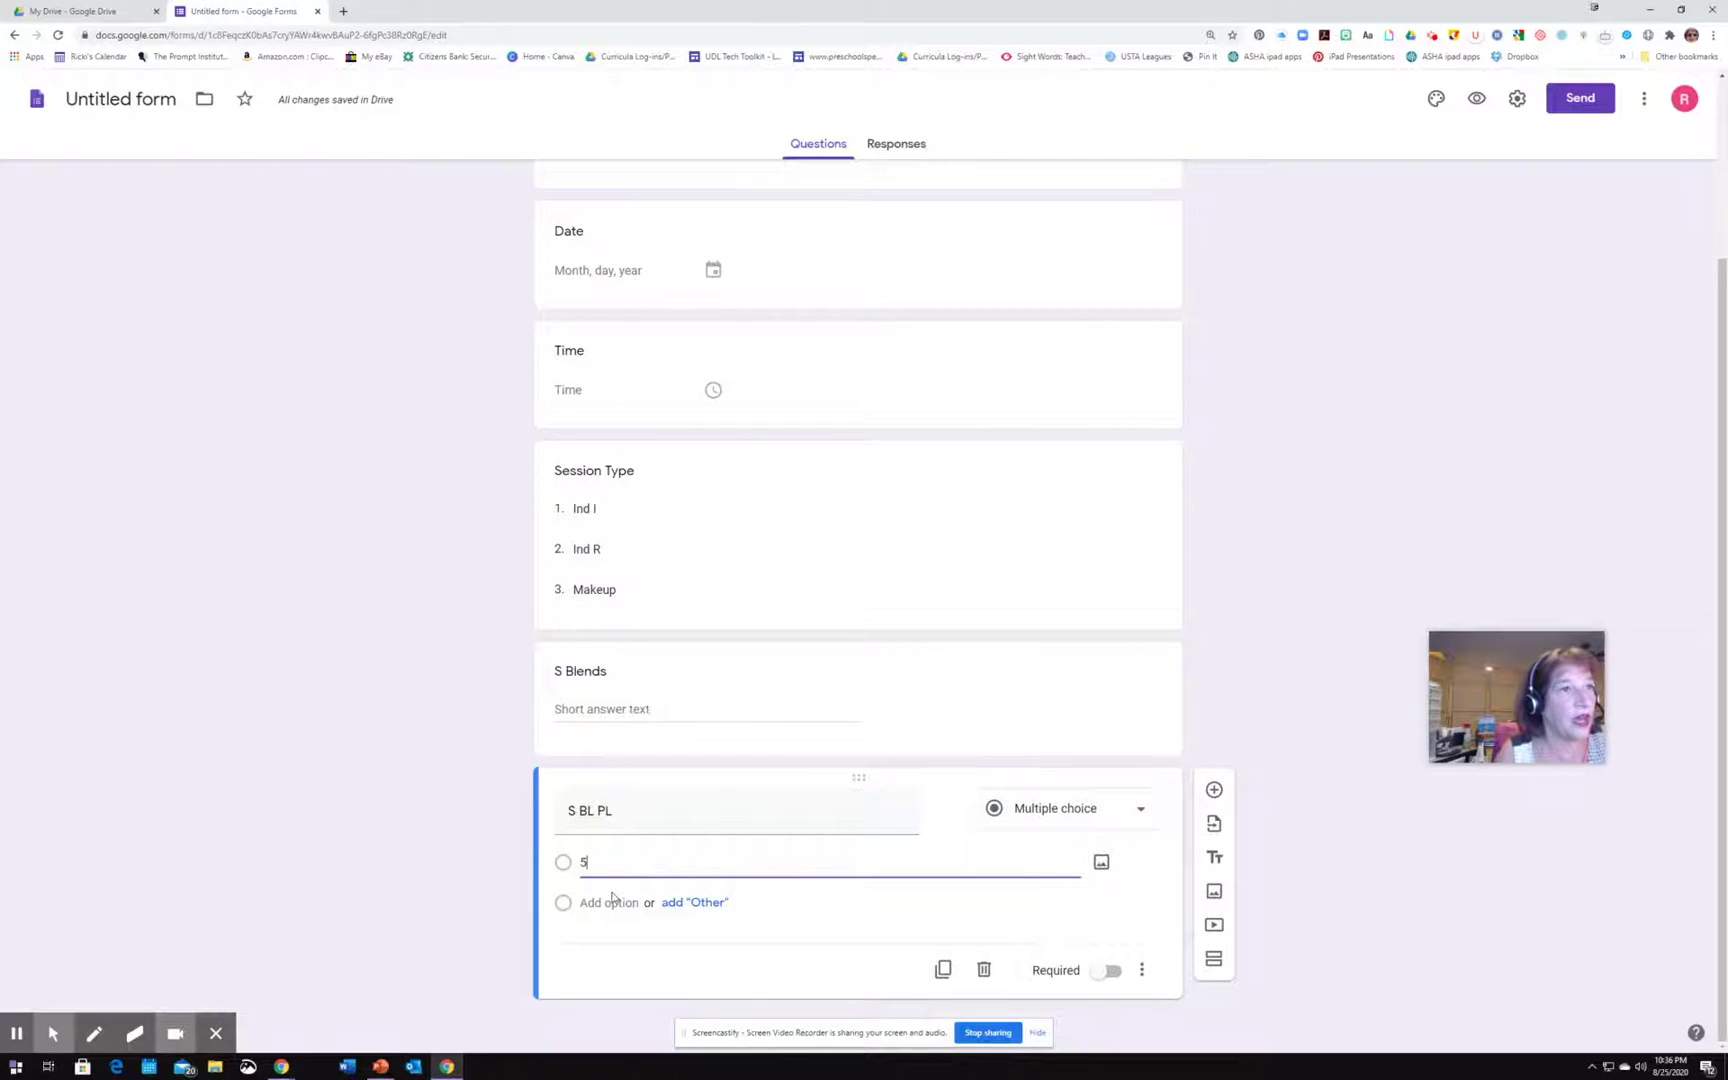
{"action": "key", "text": "Return"}
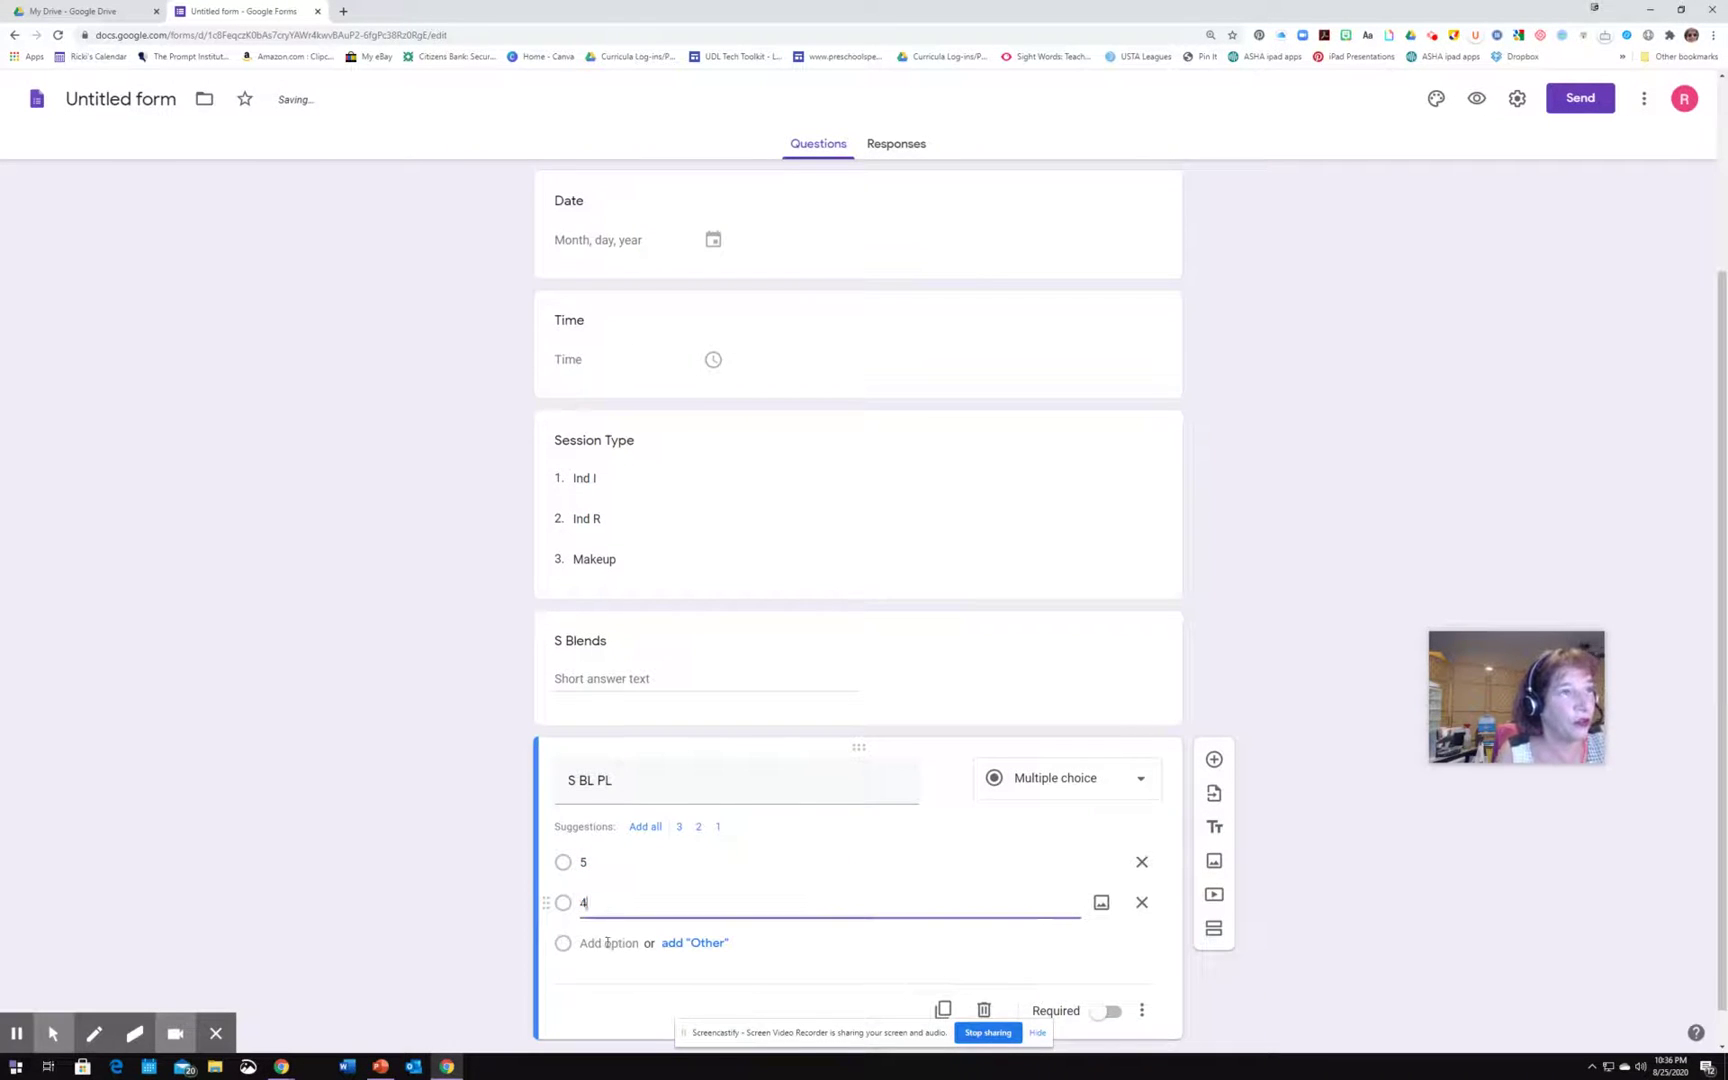
{"action": "key", "text": "Return"}
{"action": "left_click", "coordinate": [609, 983]}
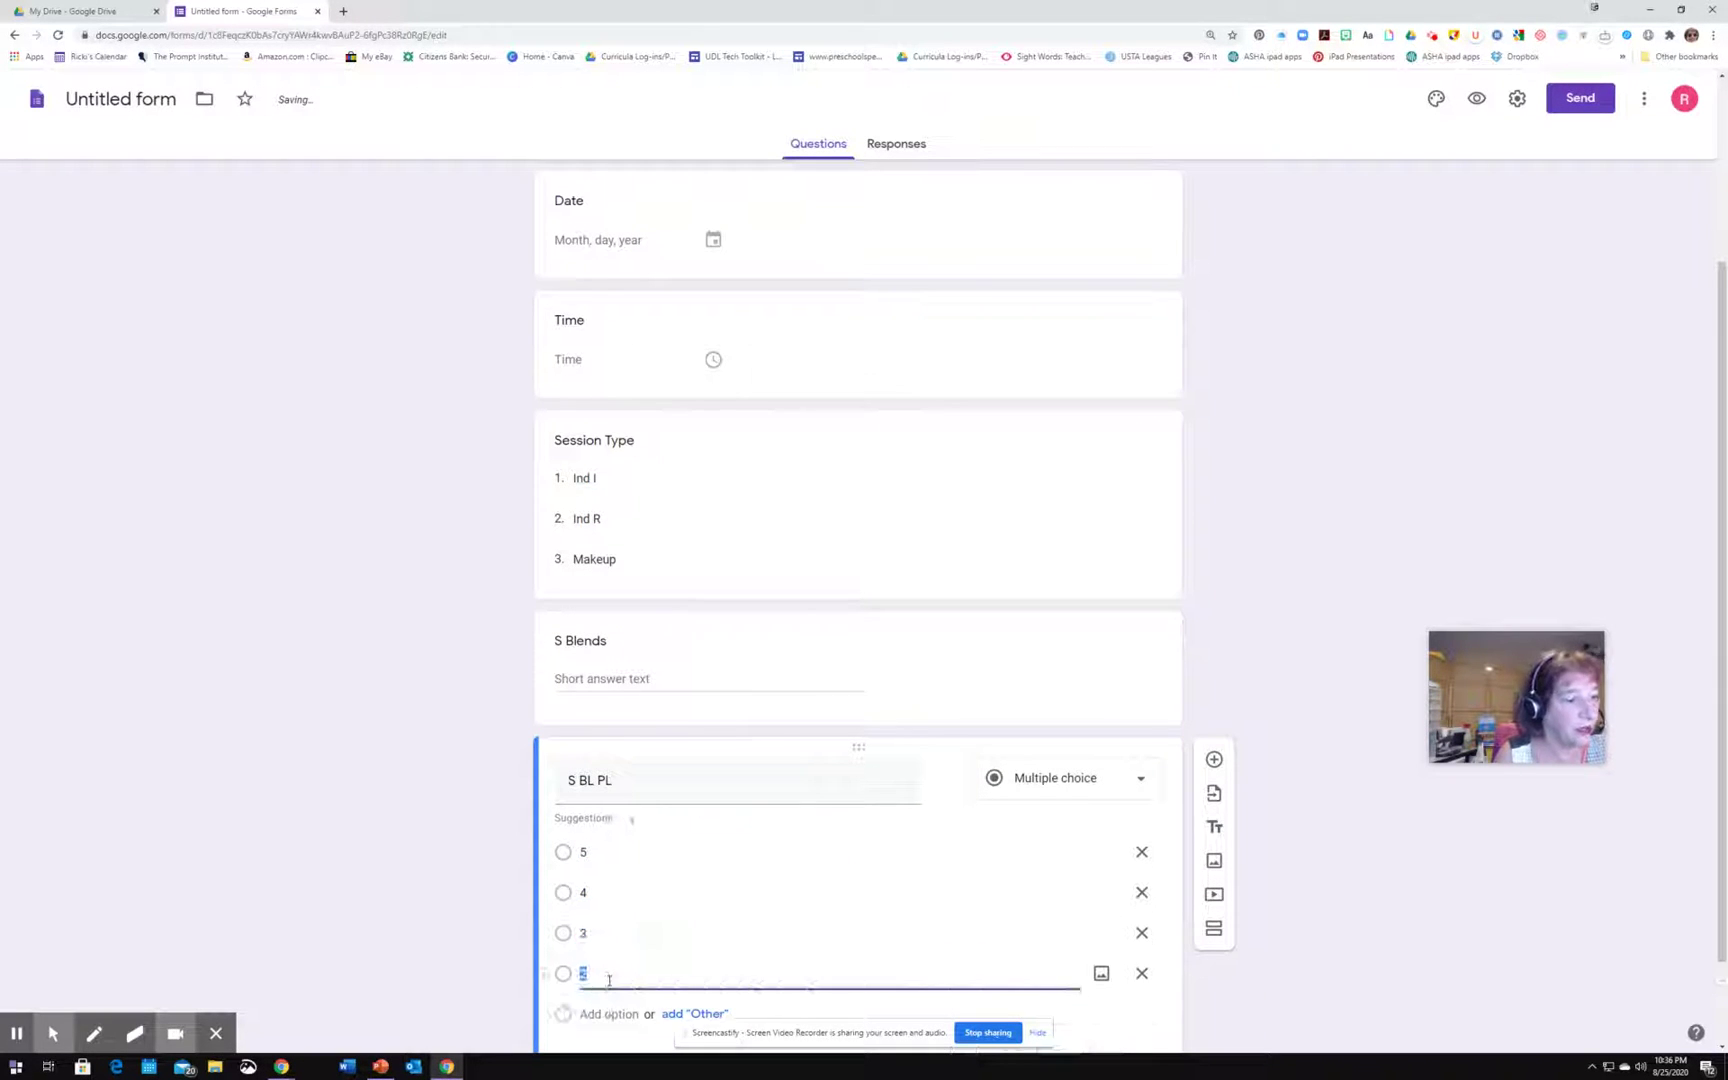
{"action": "left_click", "coordinate": [610, 1015]}
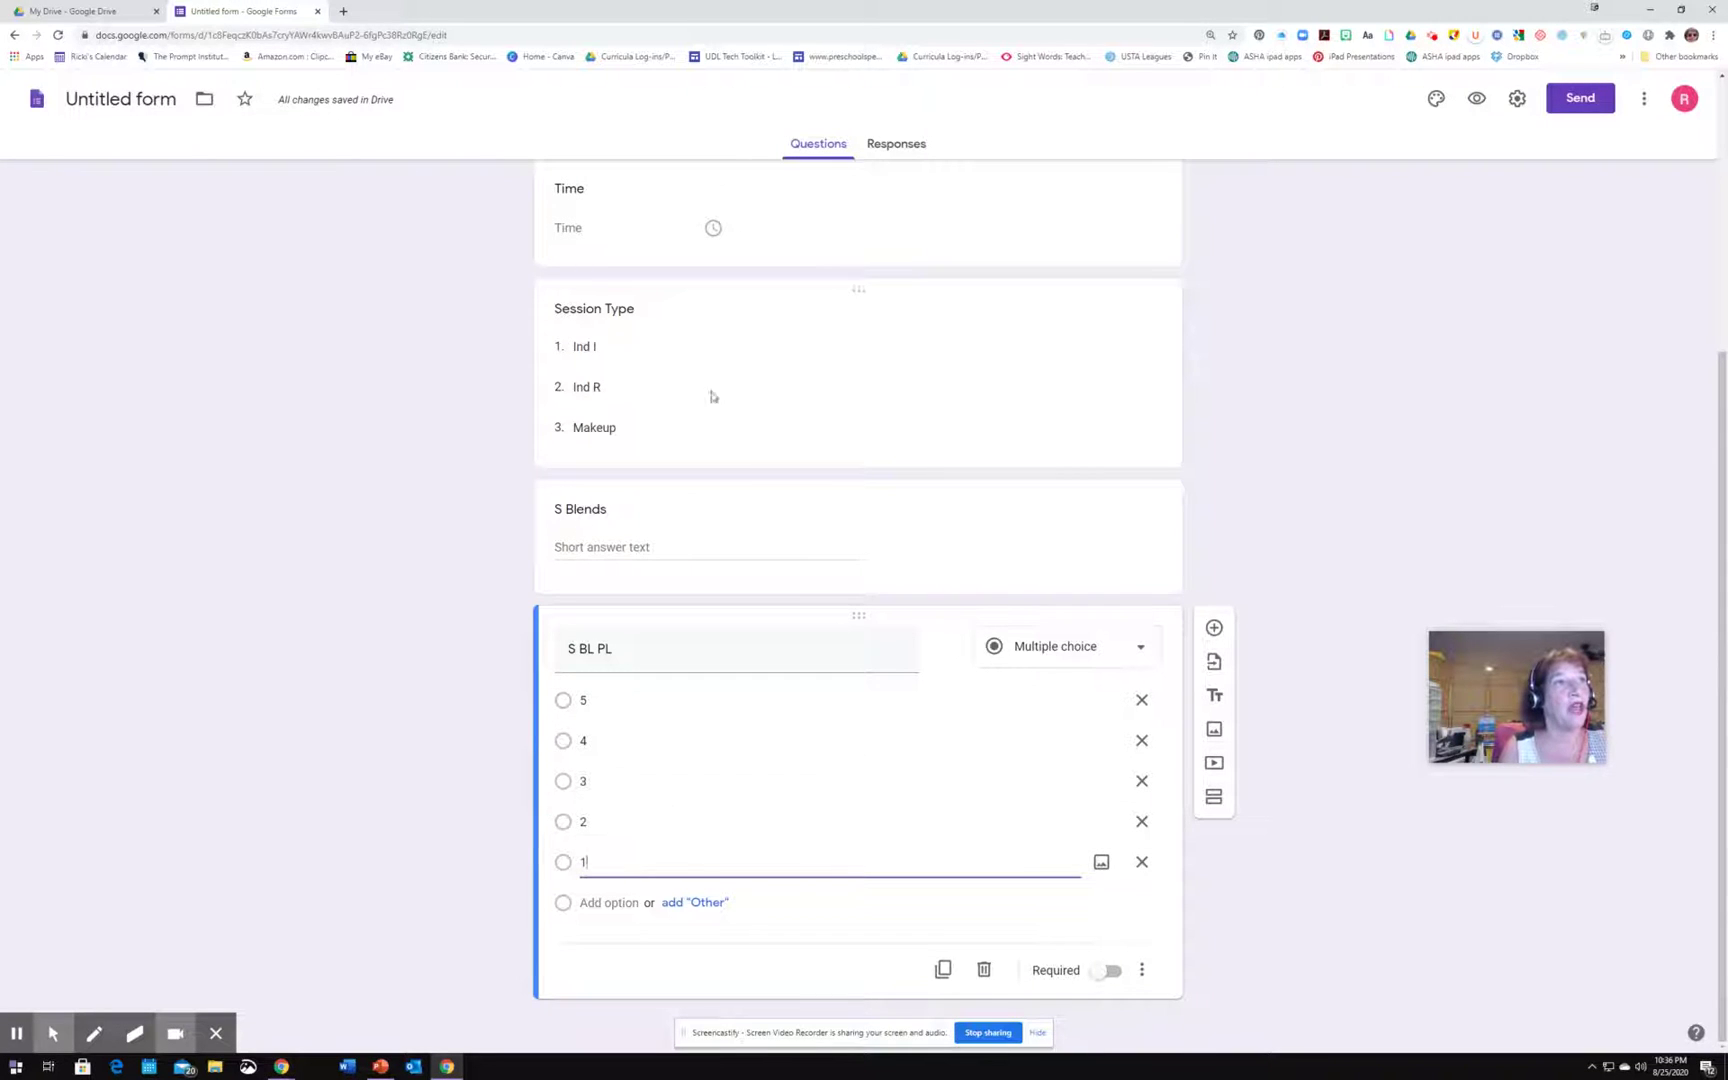
Duplicate the S Blends question.
{"action": "left_click", "coordinate": [686, 515]}
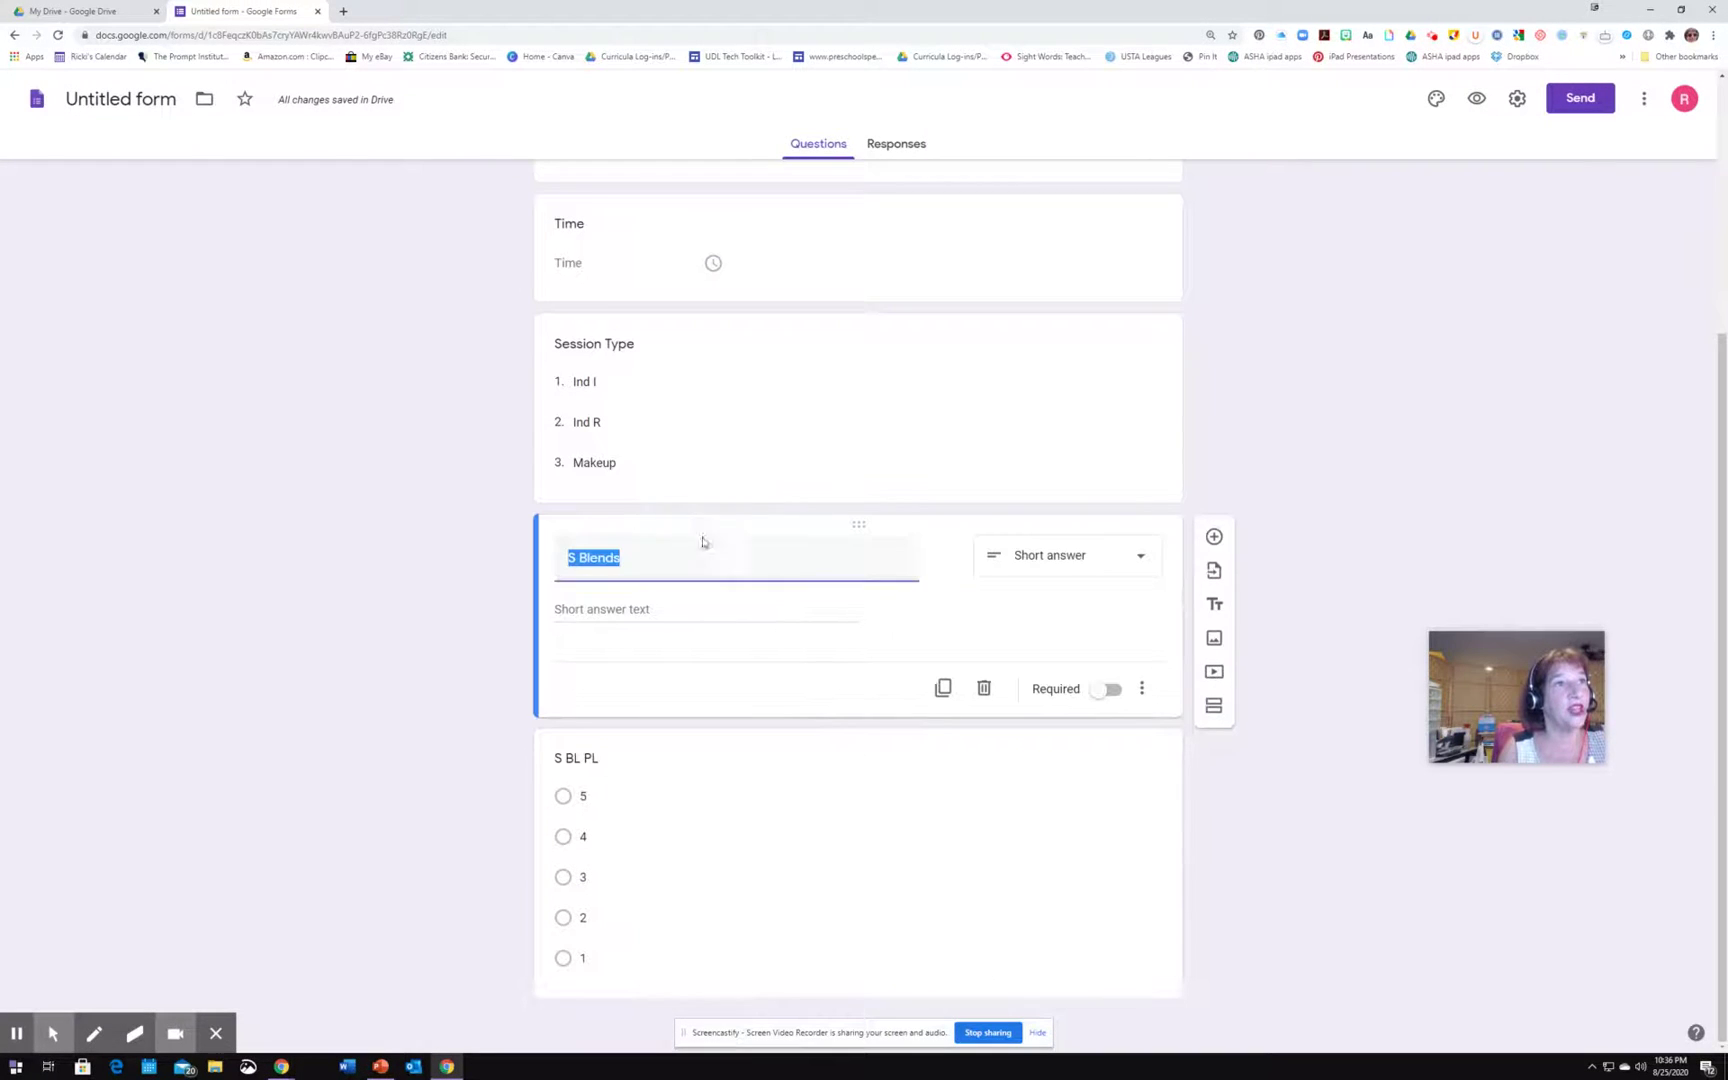
{"action": "left_click", "coordinate": [942, 688]}
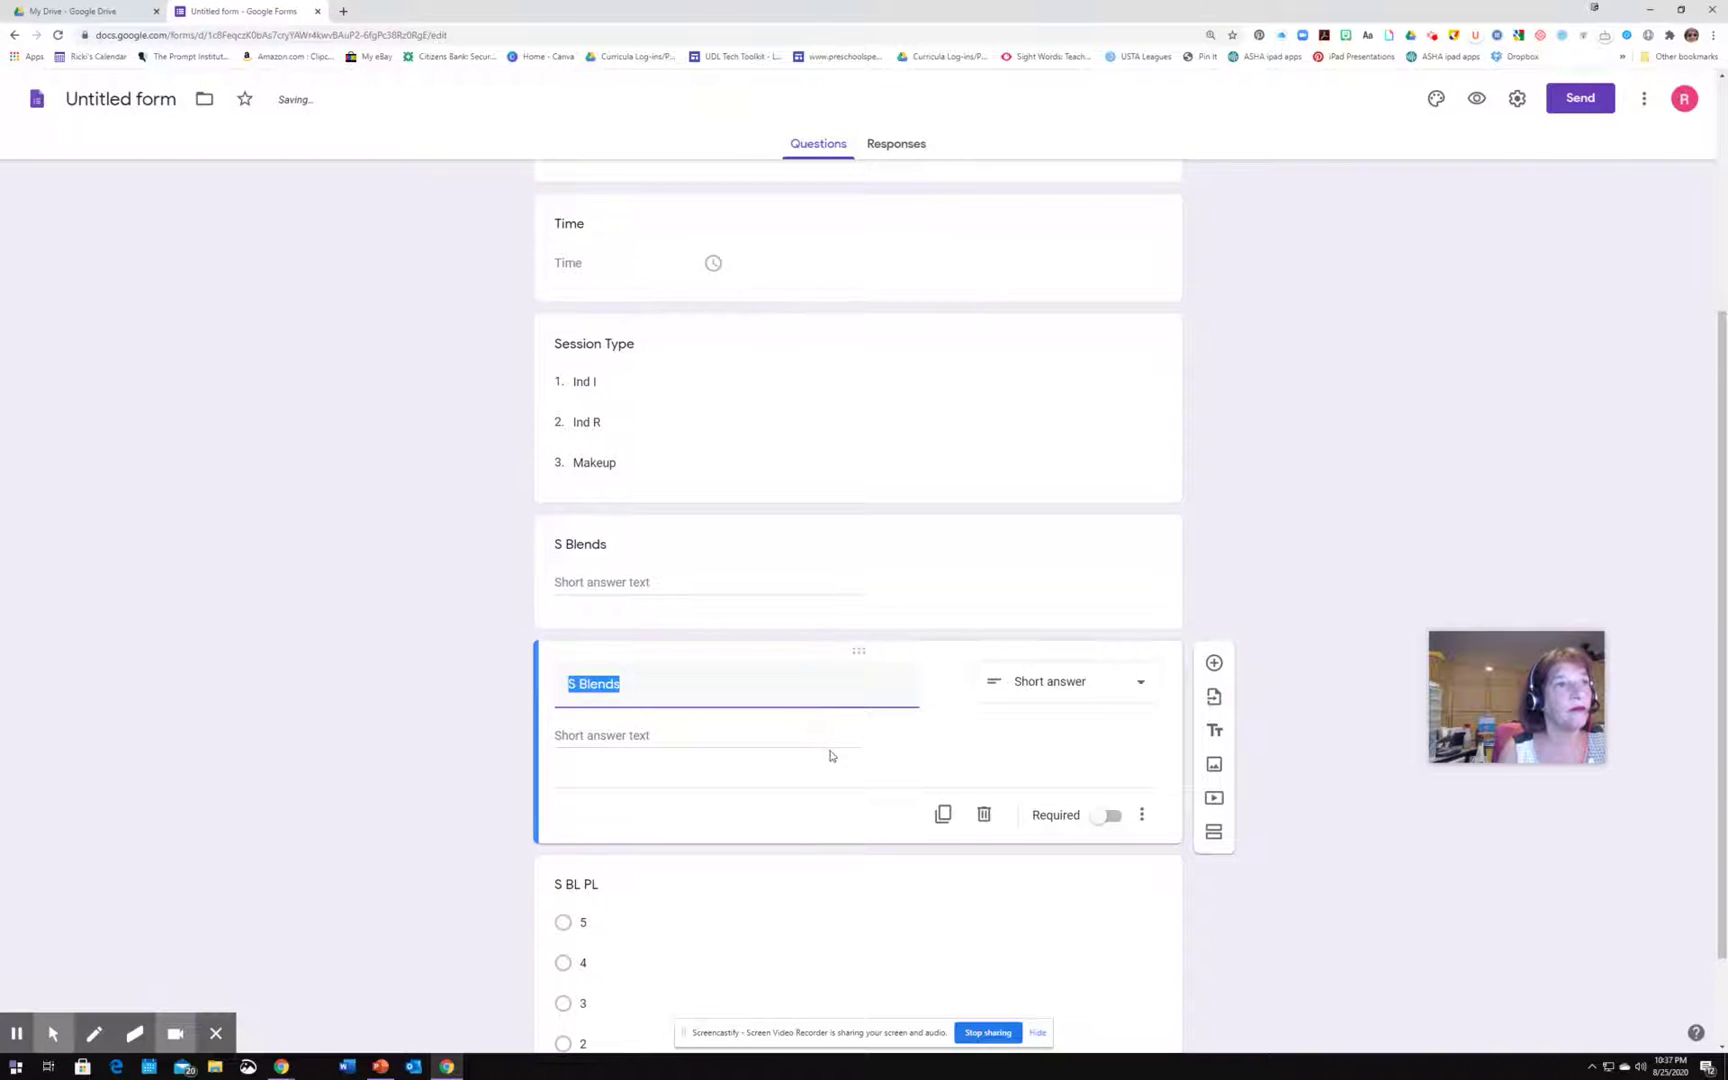
{"action": "scroll", "coordinate": [829, 755], "scroll_direction": "down", "scroll_amount": 1}
{"action": "left_click", "coordinate": [850, 870]}
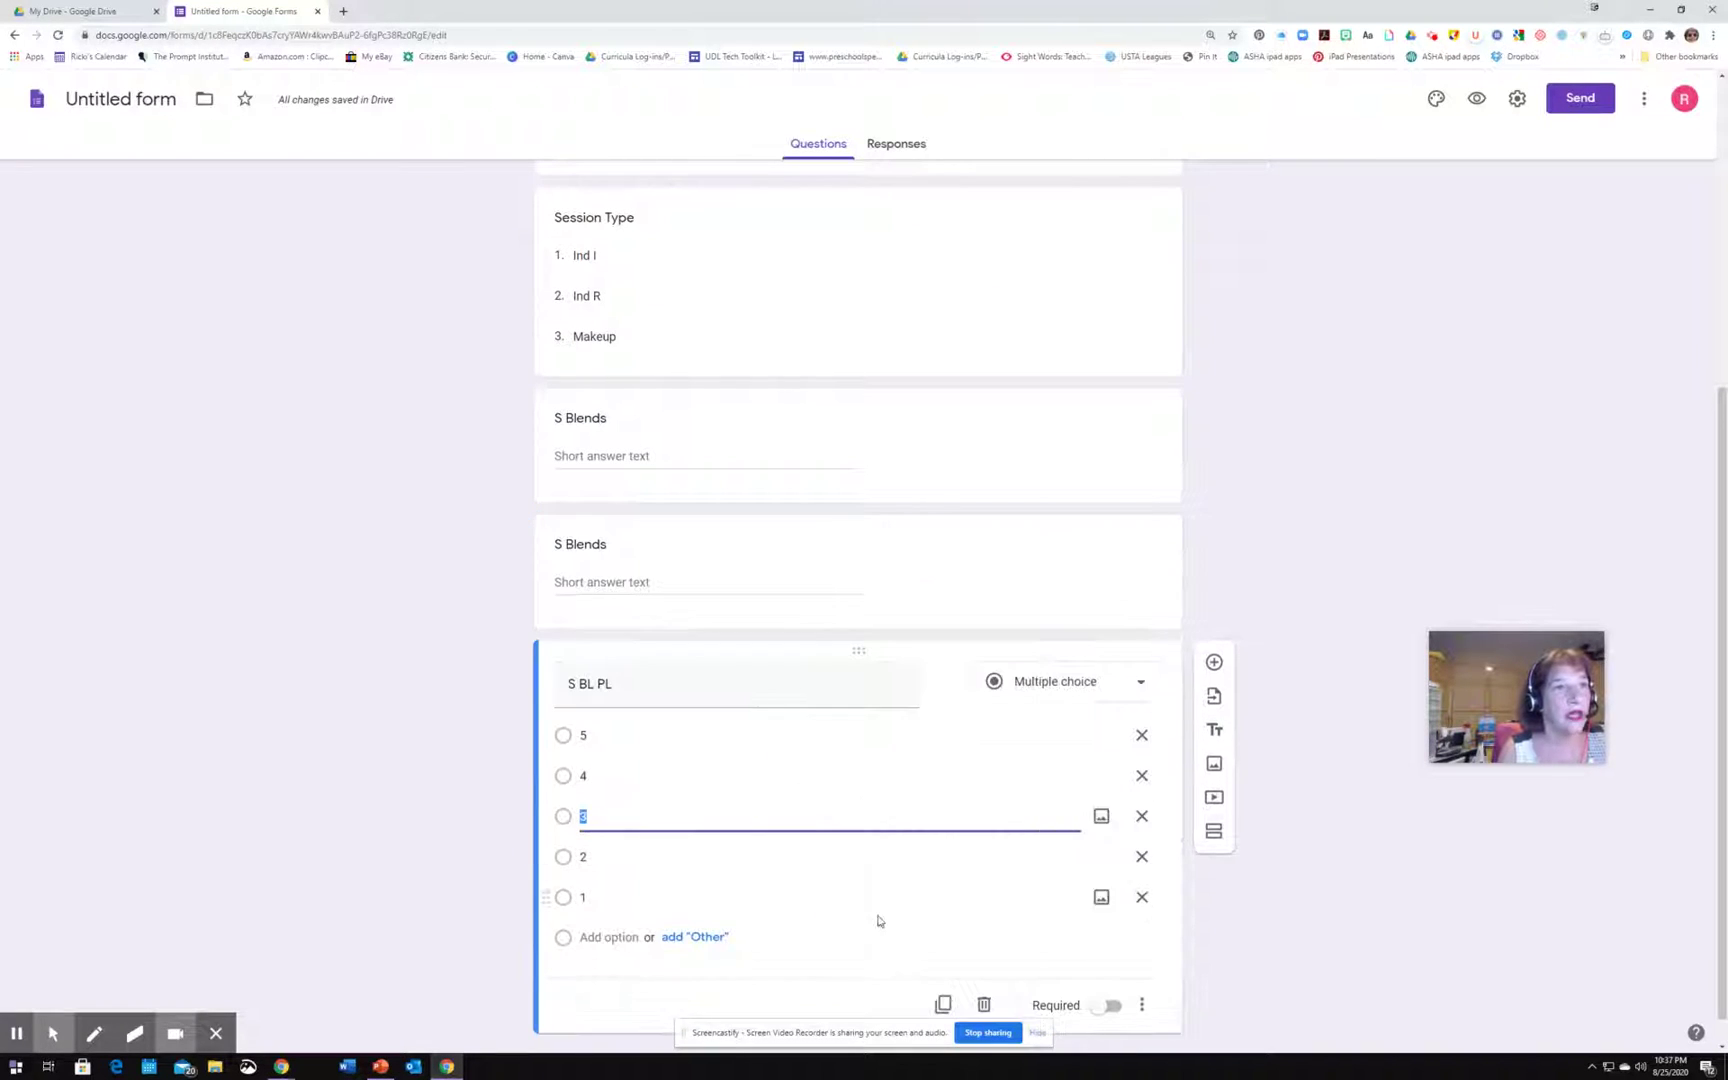
Duplicate S BL PL and move the S Blends copy below the first S BL PL.
{"action": "left_click", "coordinate": [942, 999]}
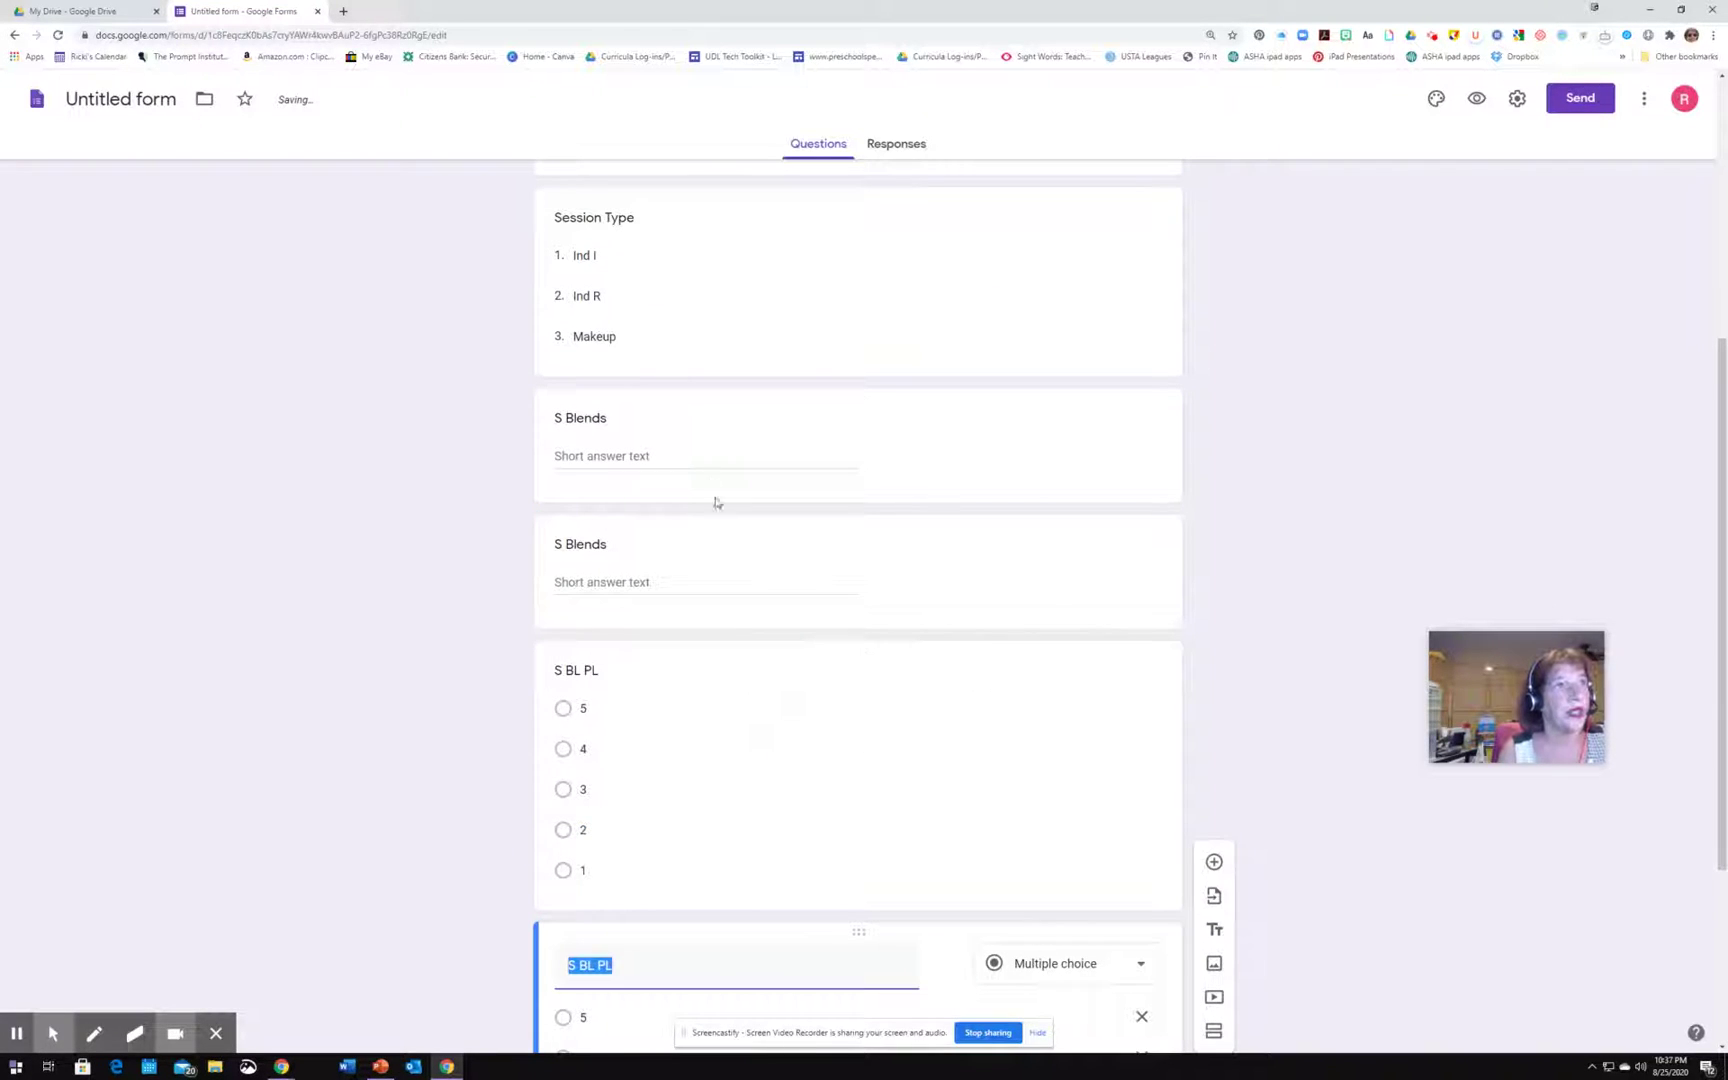
{"action": "left_click", "coordinate": [678, 542]}
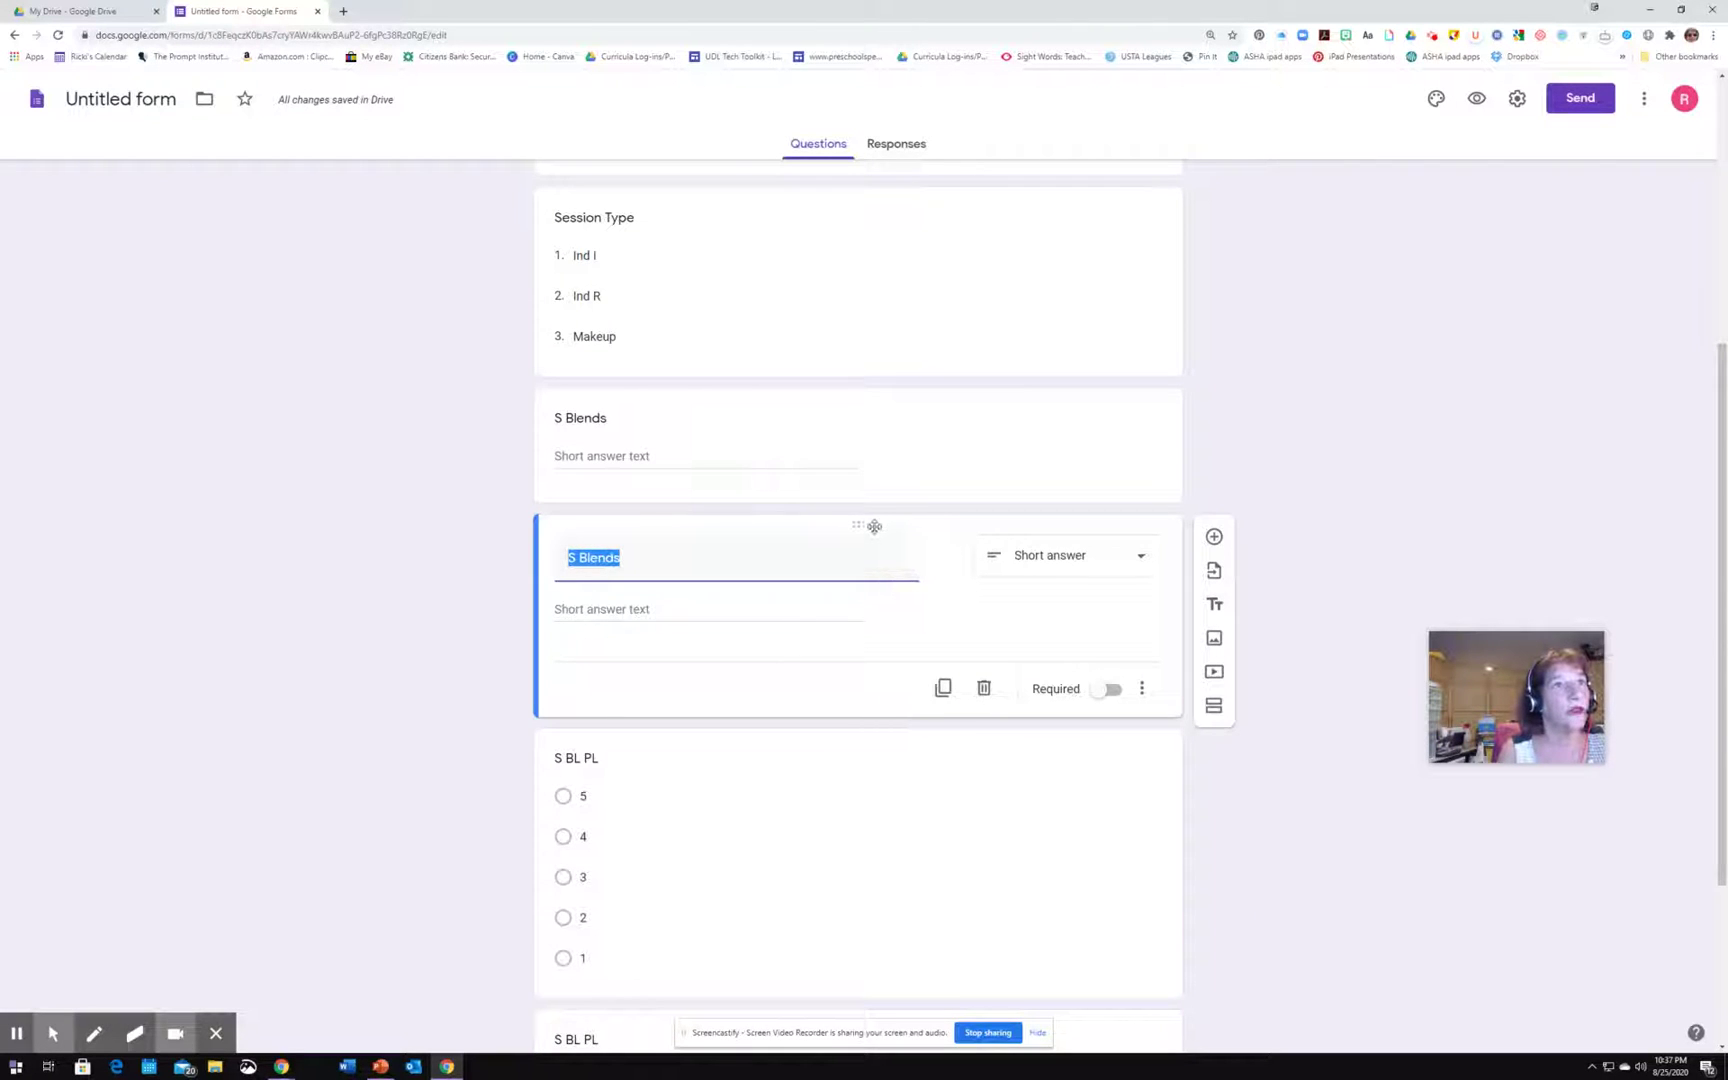
{"action": "left_click_drag", "start_coordinate": [859, 522], "coordinate": [885, 826]}
{"action": "scroll", "coordinate": [885, 826], "scroll_direction": "down", "scroll_amount": 3}
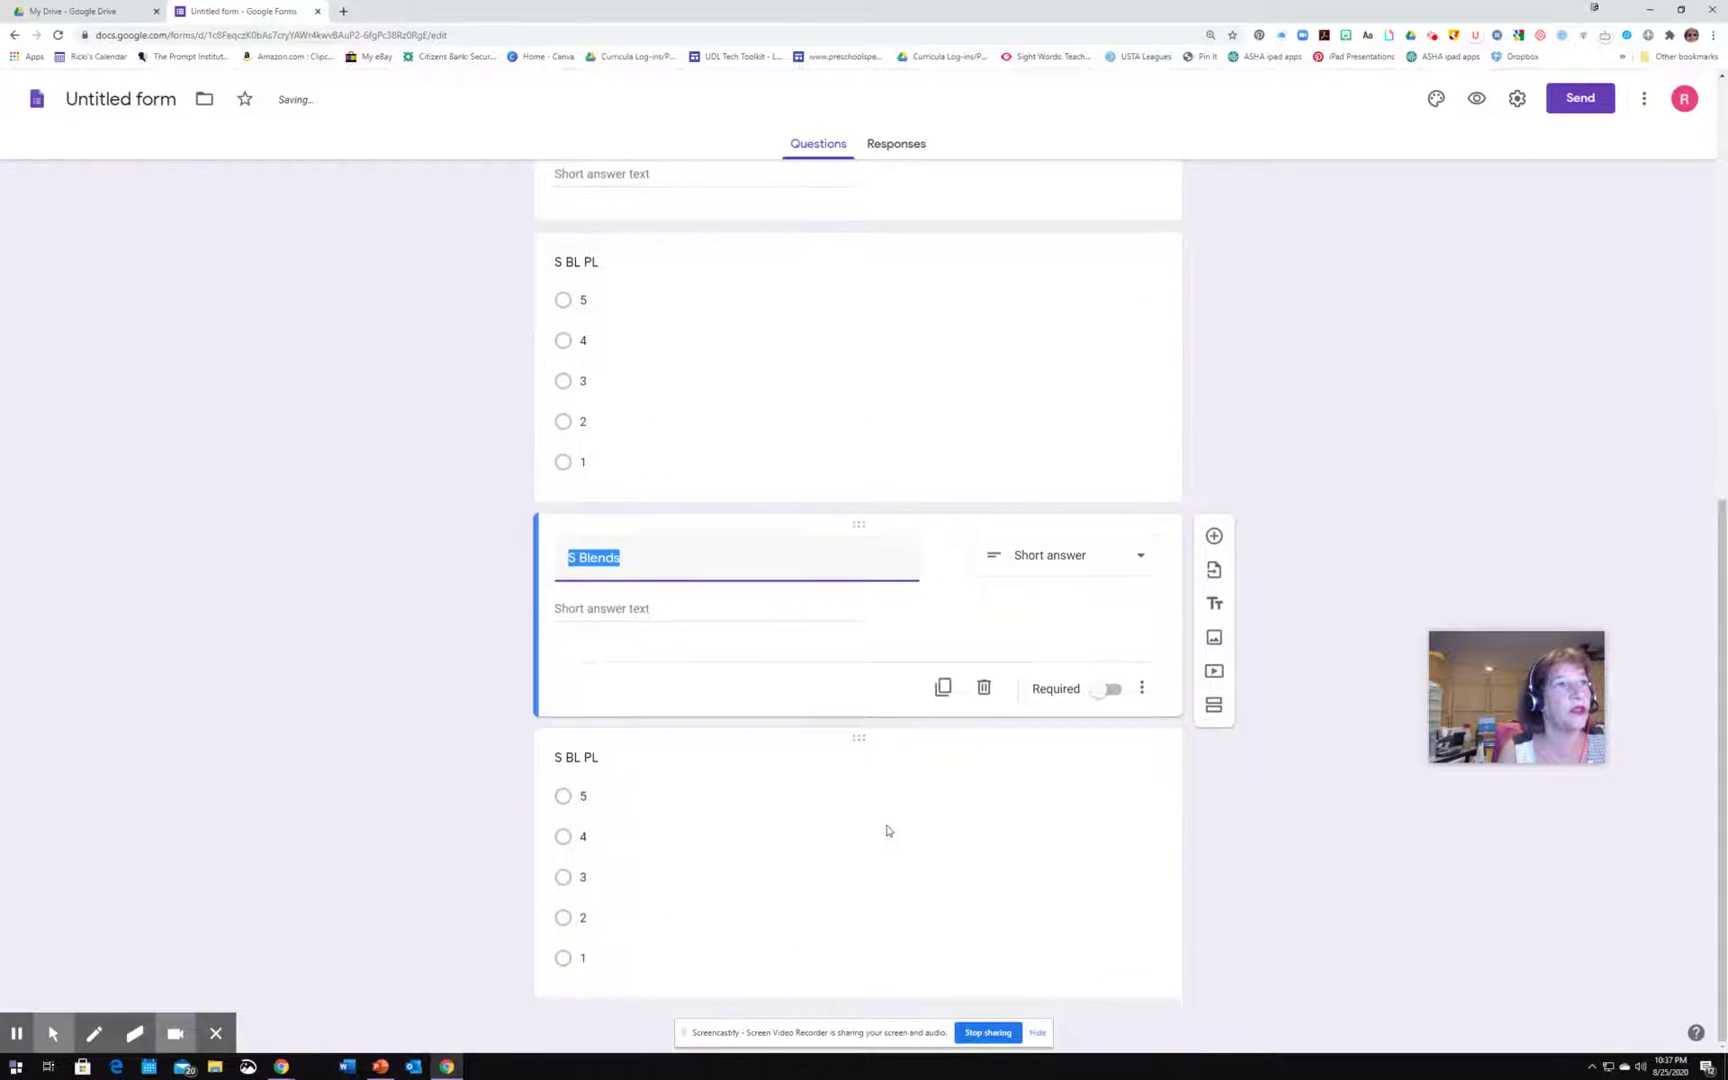
{"action": "scroll", "coordinate": [886, 828], "scroll_direction": "up", "scroll_amount": 3}
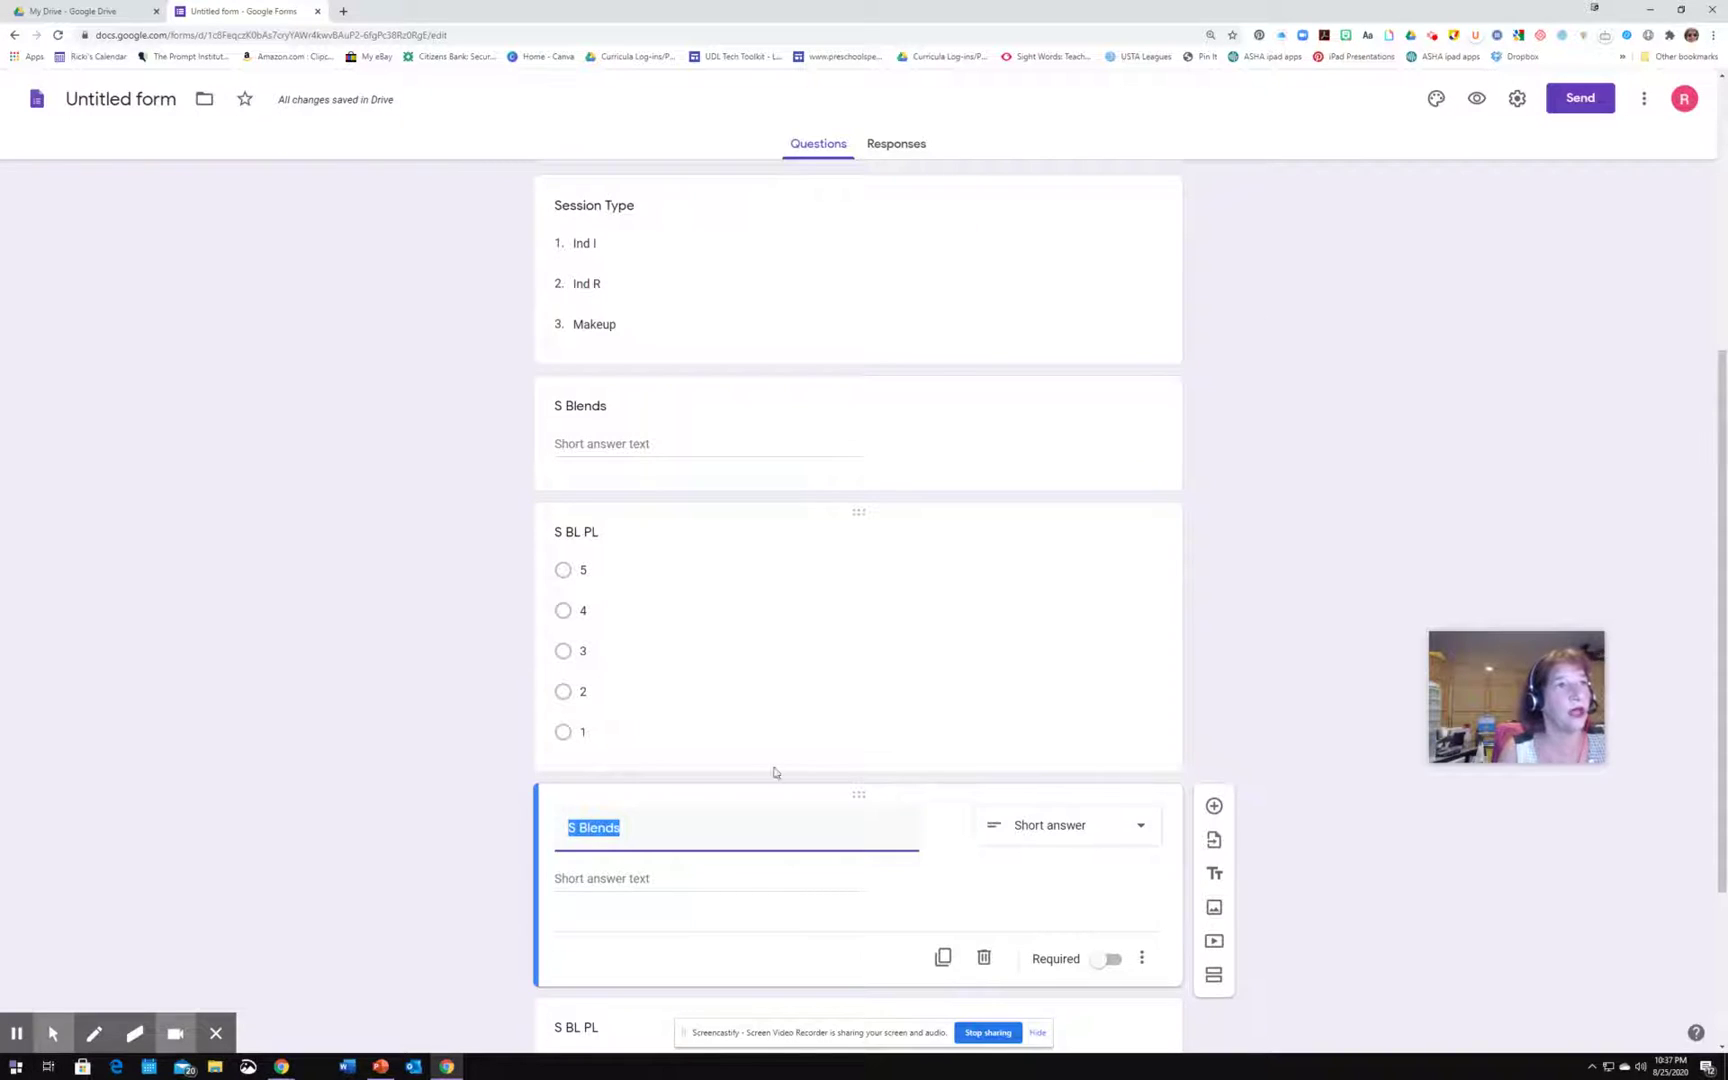
{"action": "scroll", "coordinate": [775, 772], "scroll_direction": "down", "scroll_amount": 3}
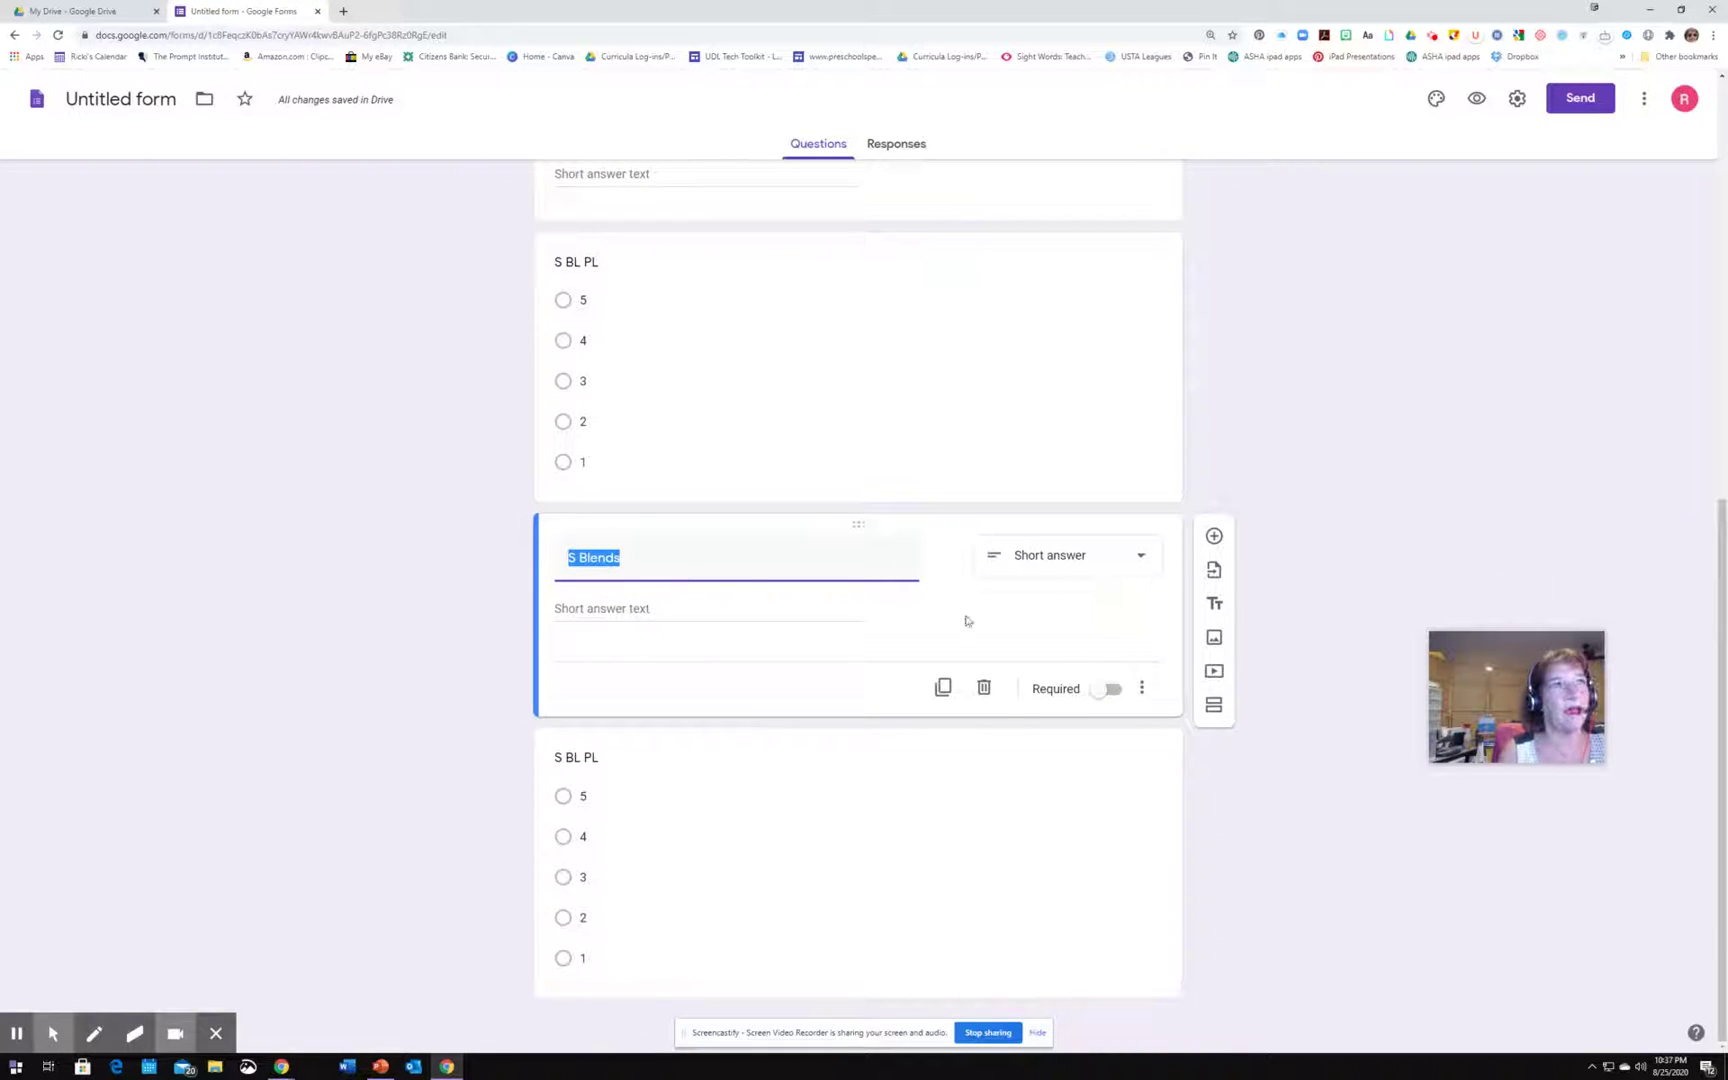
{"action": "scroll", "coordinate": [843, 652], "scroll_direction": "up", "scroll_amount": 2}
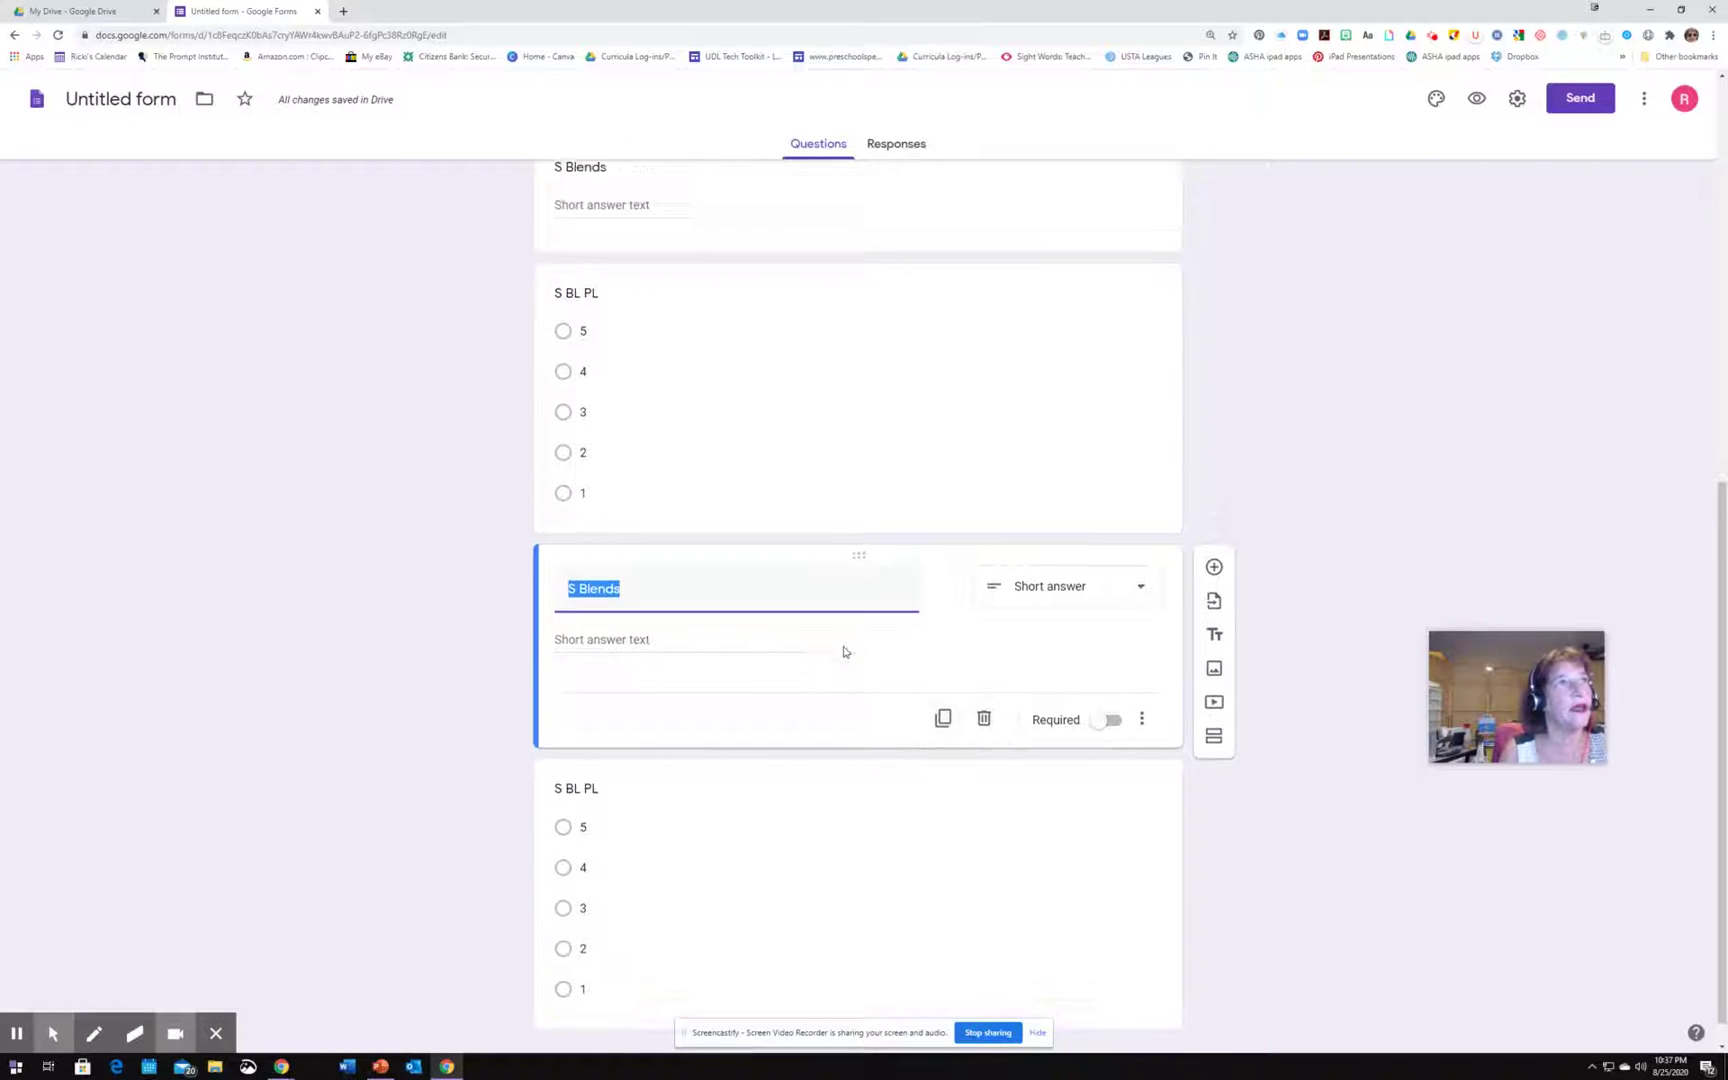
Rename the copied S Blends question to 'WH Who + action'.
{"action": "left_click", "coordinate": [626, 758]}
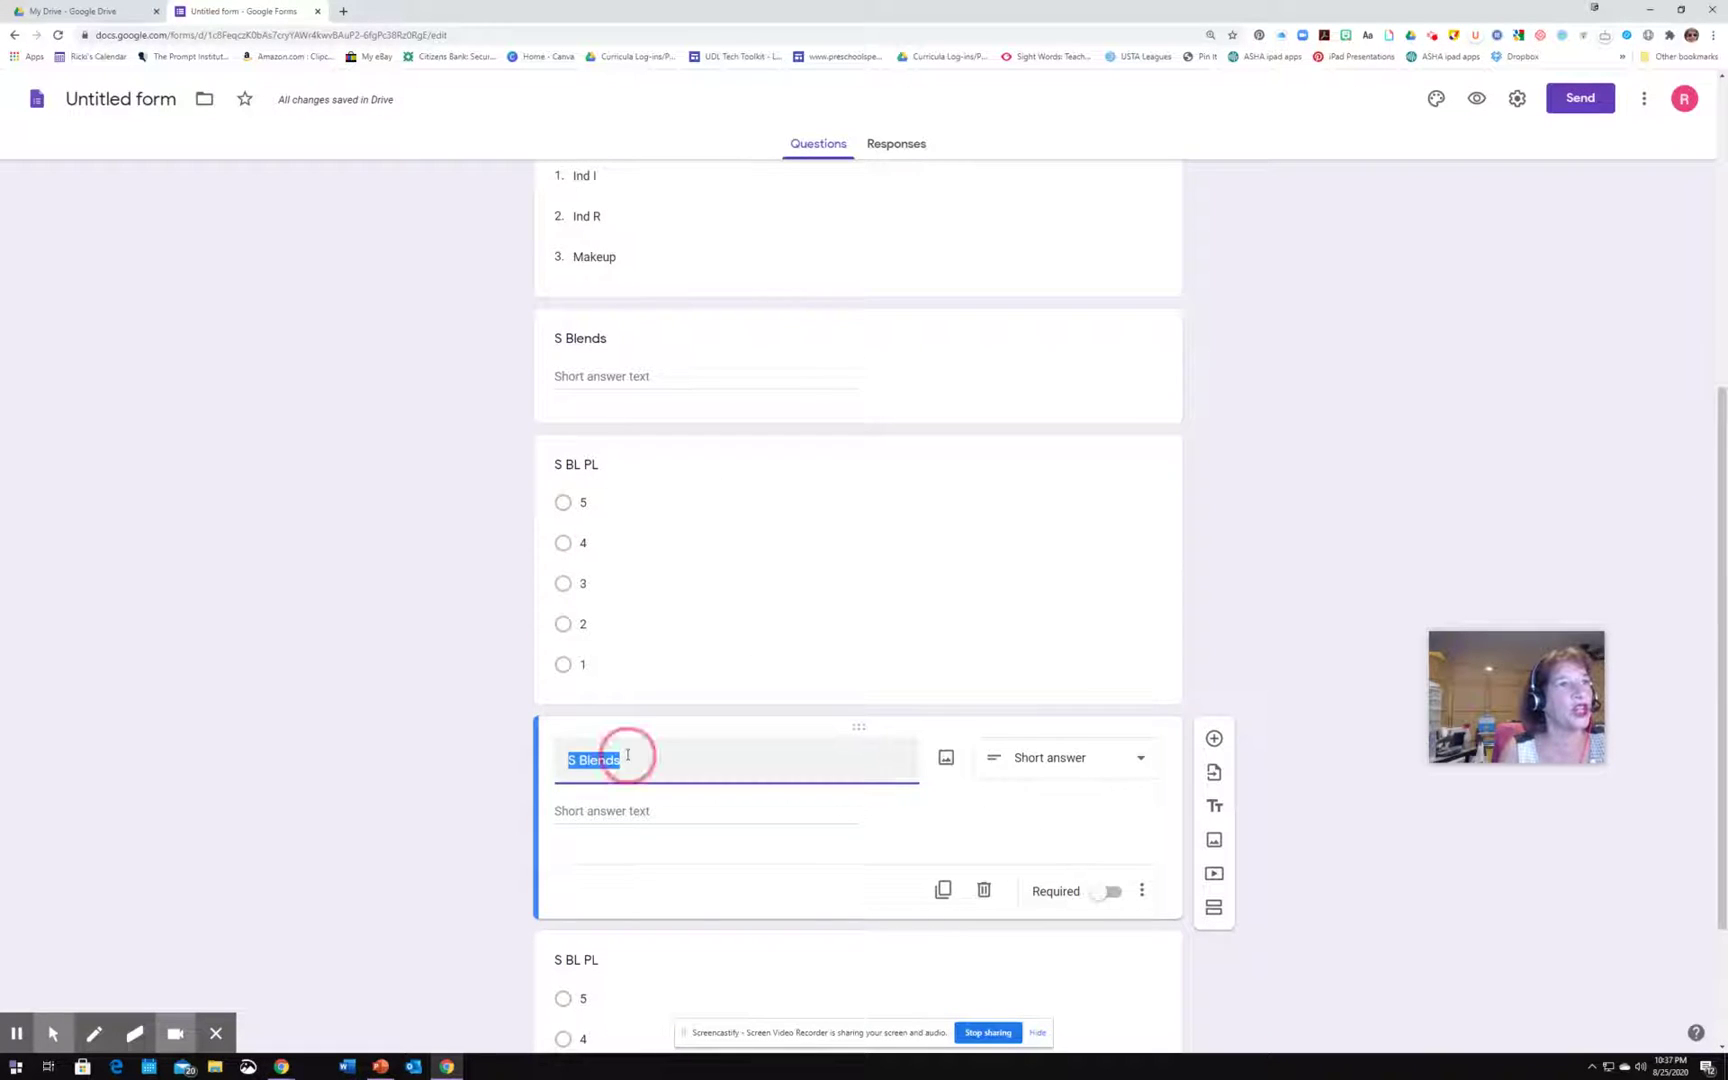
{"action": "left_click", "coordinate": [565, 760]}
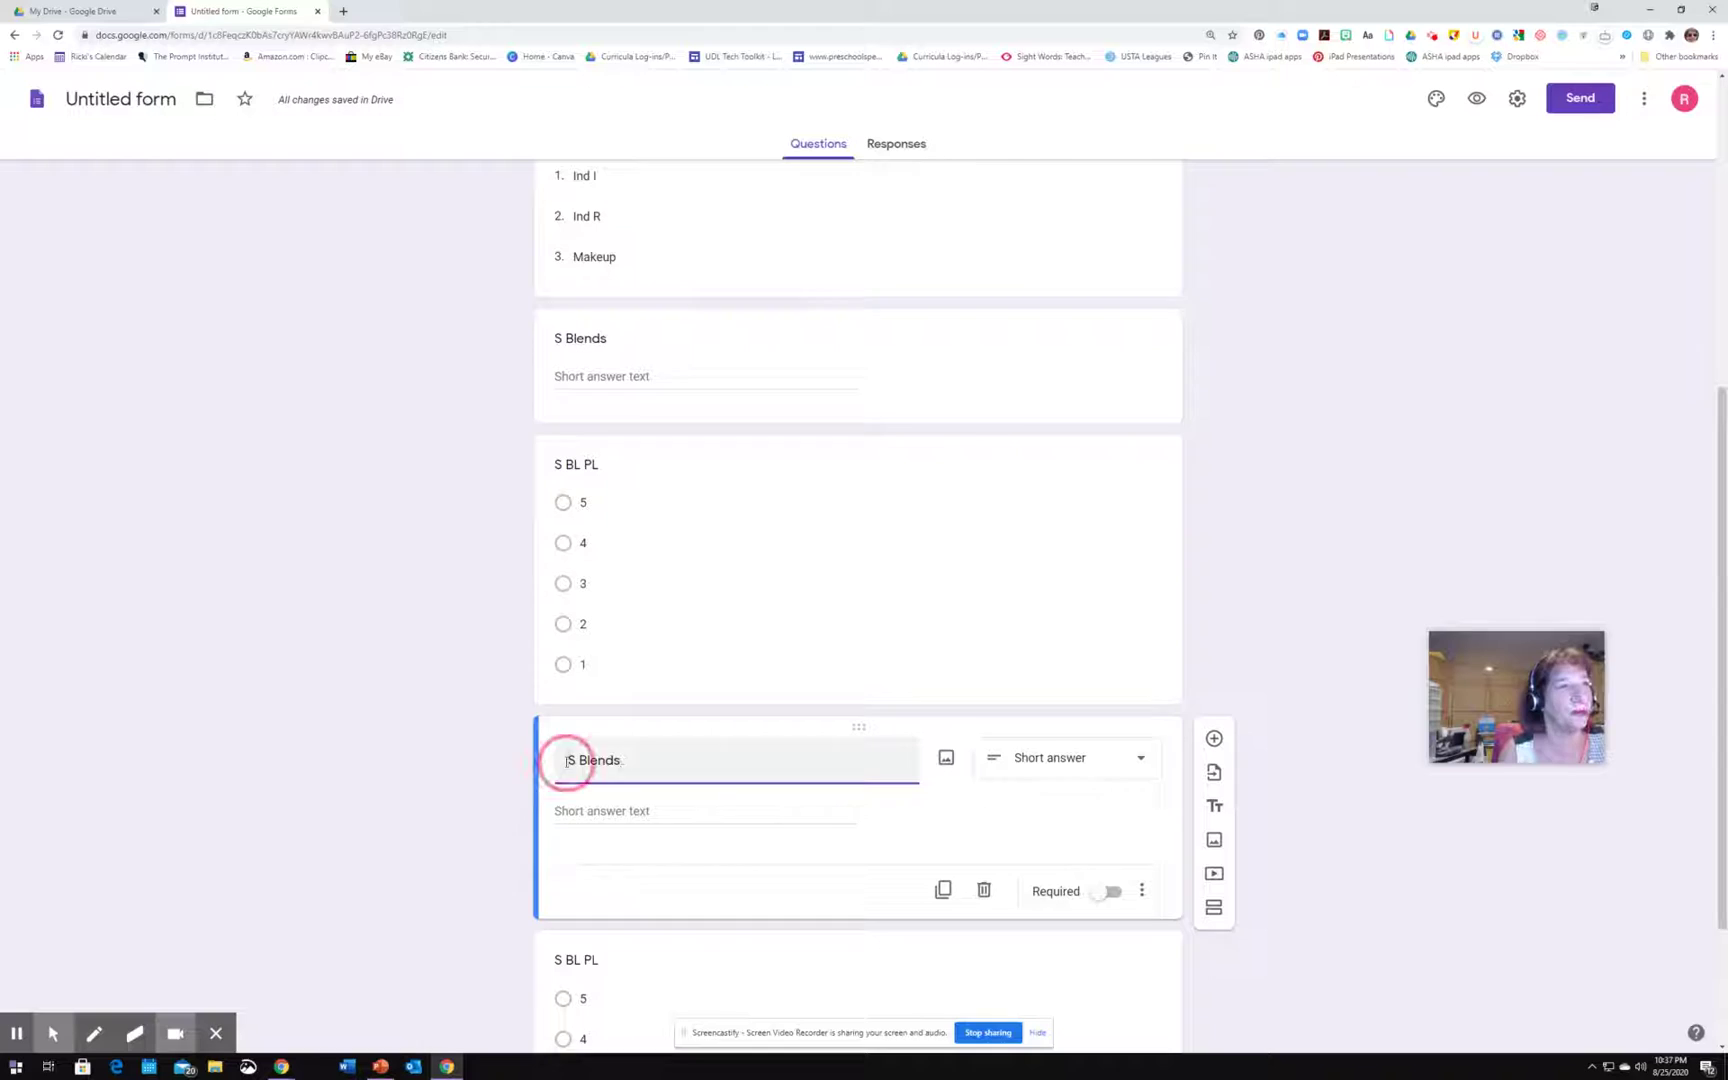
{"action": "left_click_drag", "start_coordinate": [578, 760], "coordinate": [600, 764]}
{"action": "left_click", "coordinate": [633, 762]}
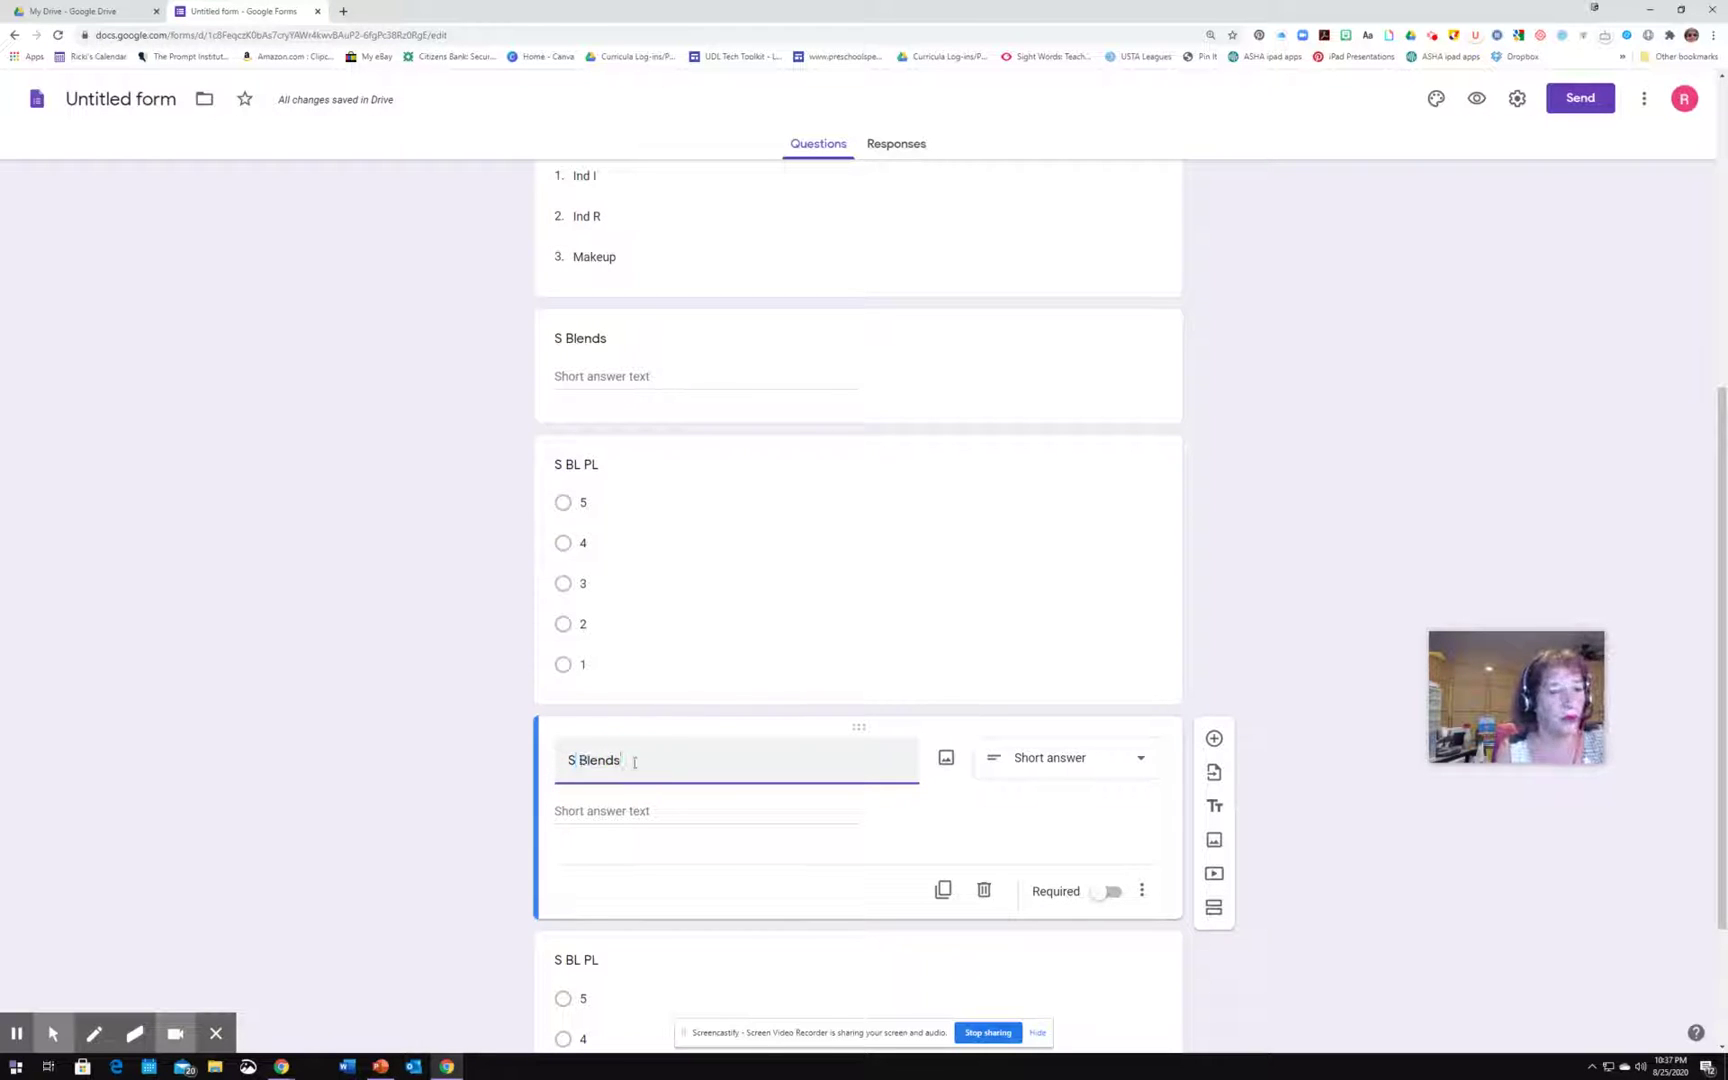
{"action": "key", "text": "BackSpace"}
{"action": "key", "text": "BackSpace"}
{"action": "key", "text": "BackSpace"}
{"action": "key", "text": "BackSpace"}
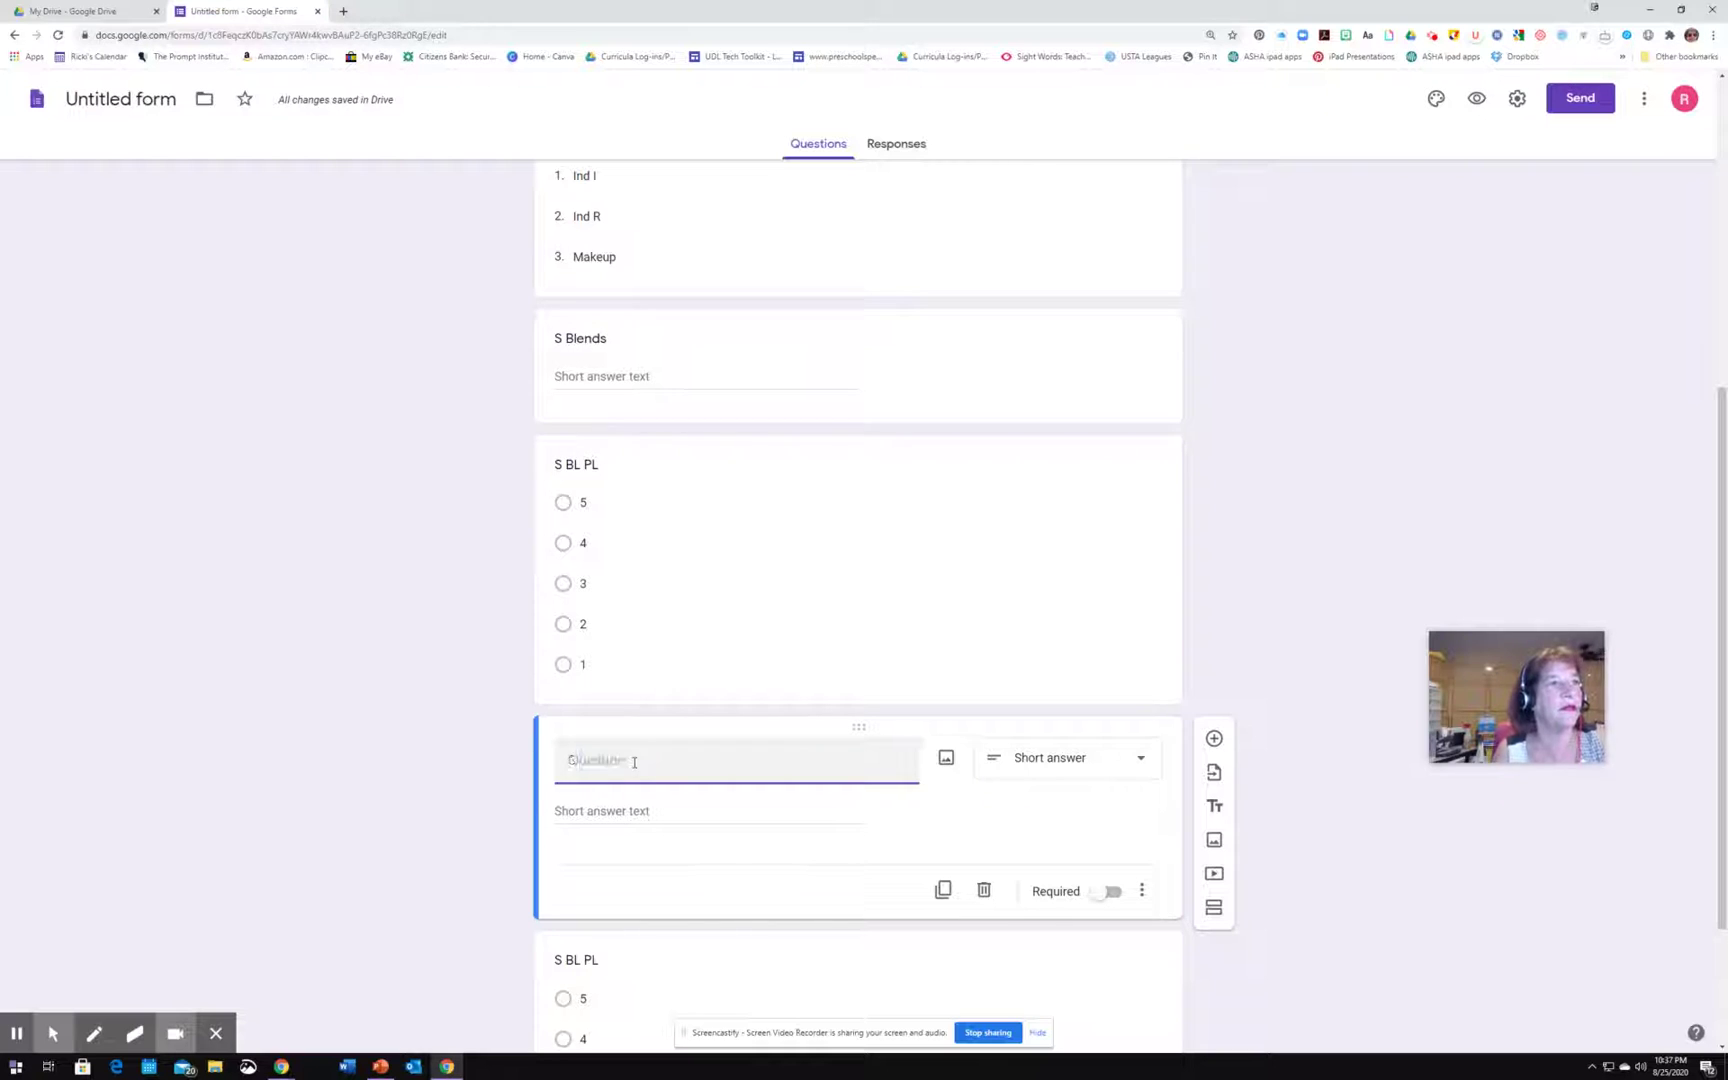
{"action": "type", "text": "WH"}
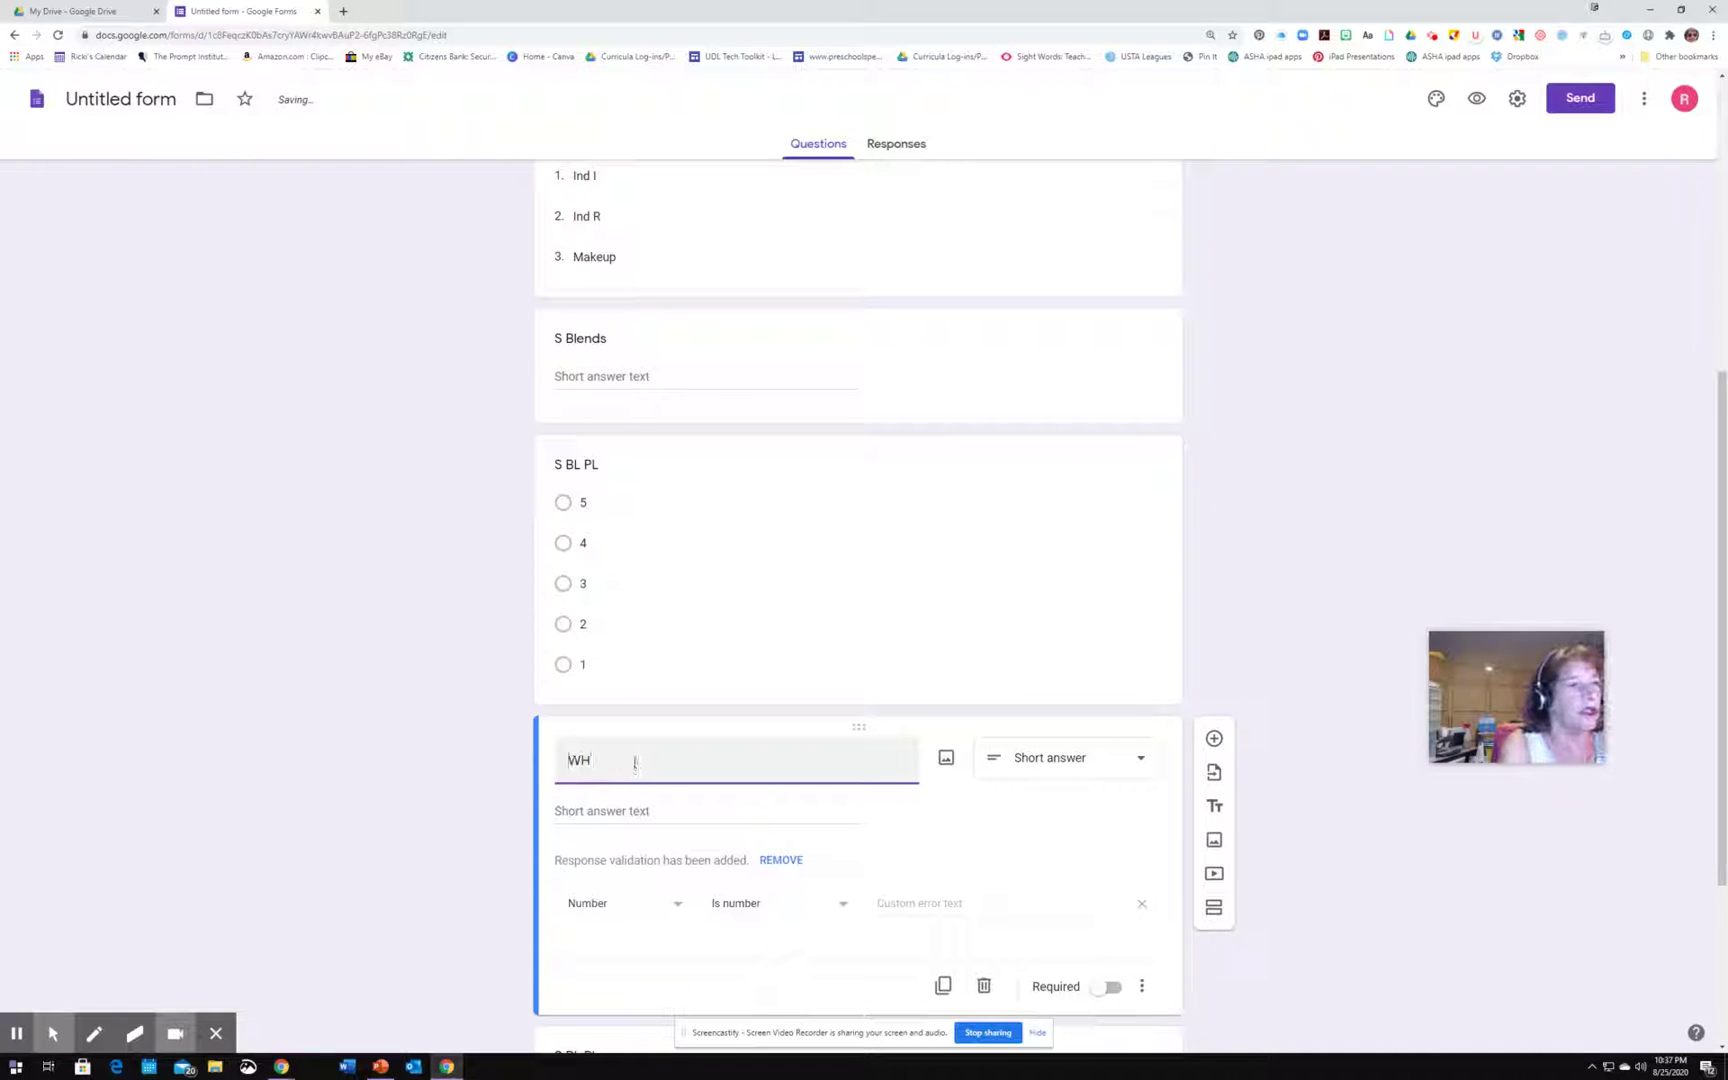
{"action": "type", "text": " Who "}
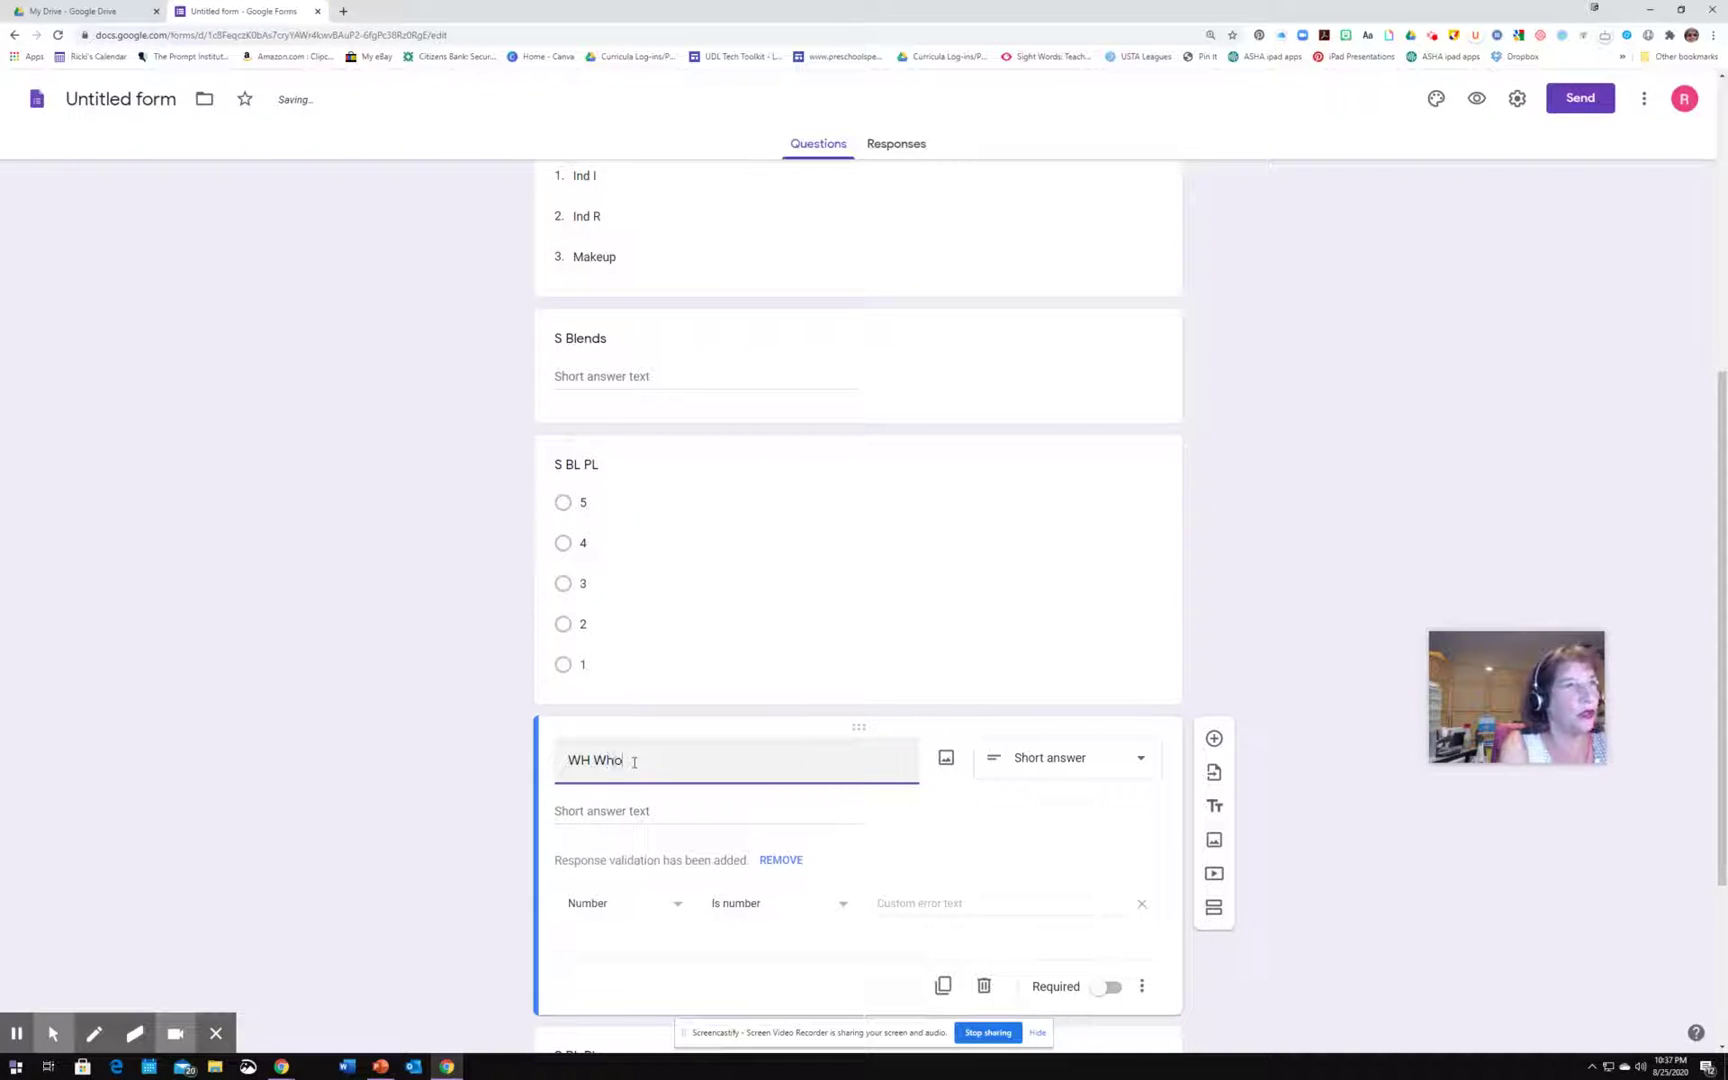
{"action": "type", "text": "+ac"}
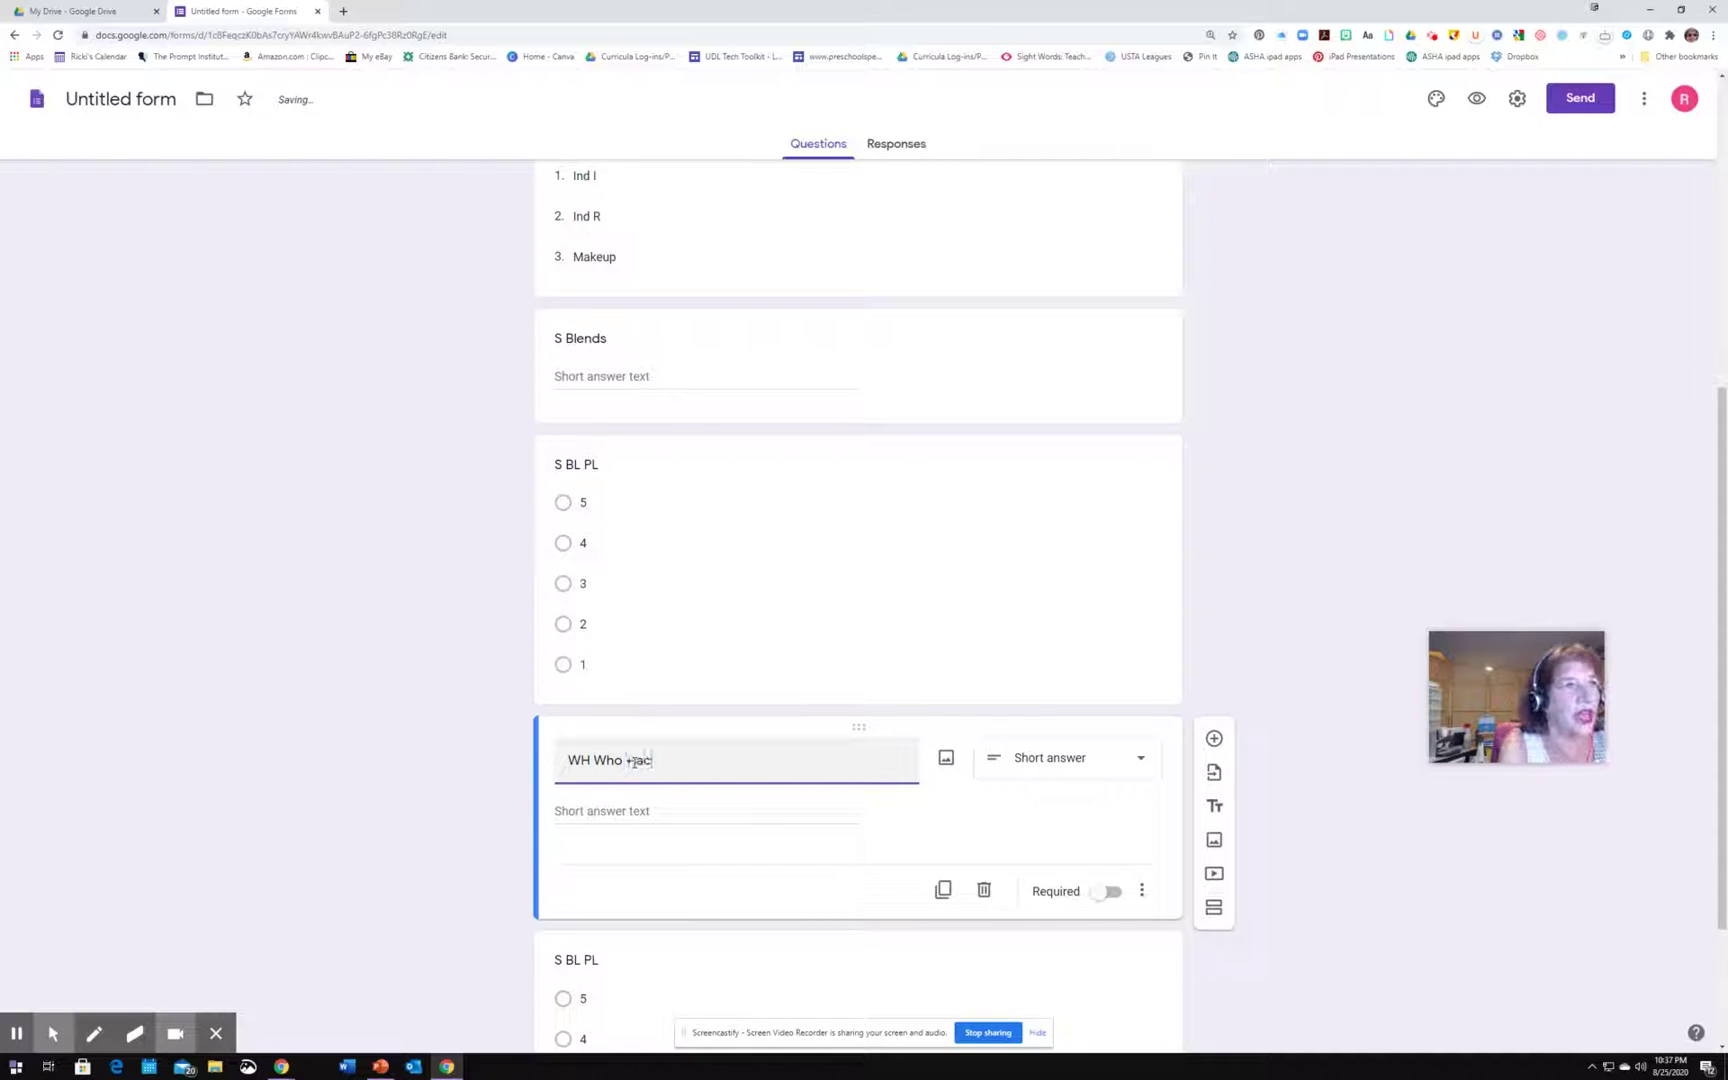
{"action": "type", "text": "tion"}
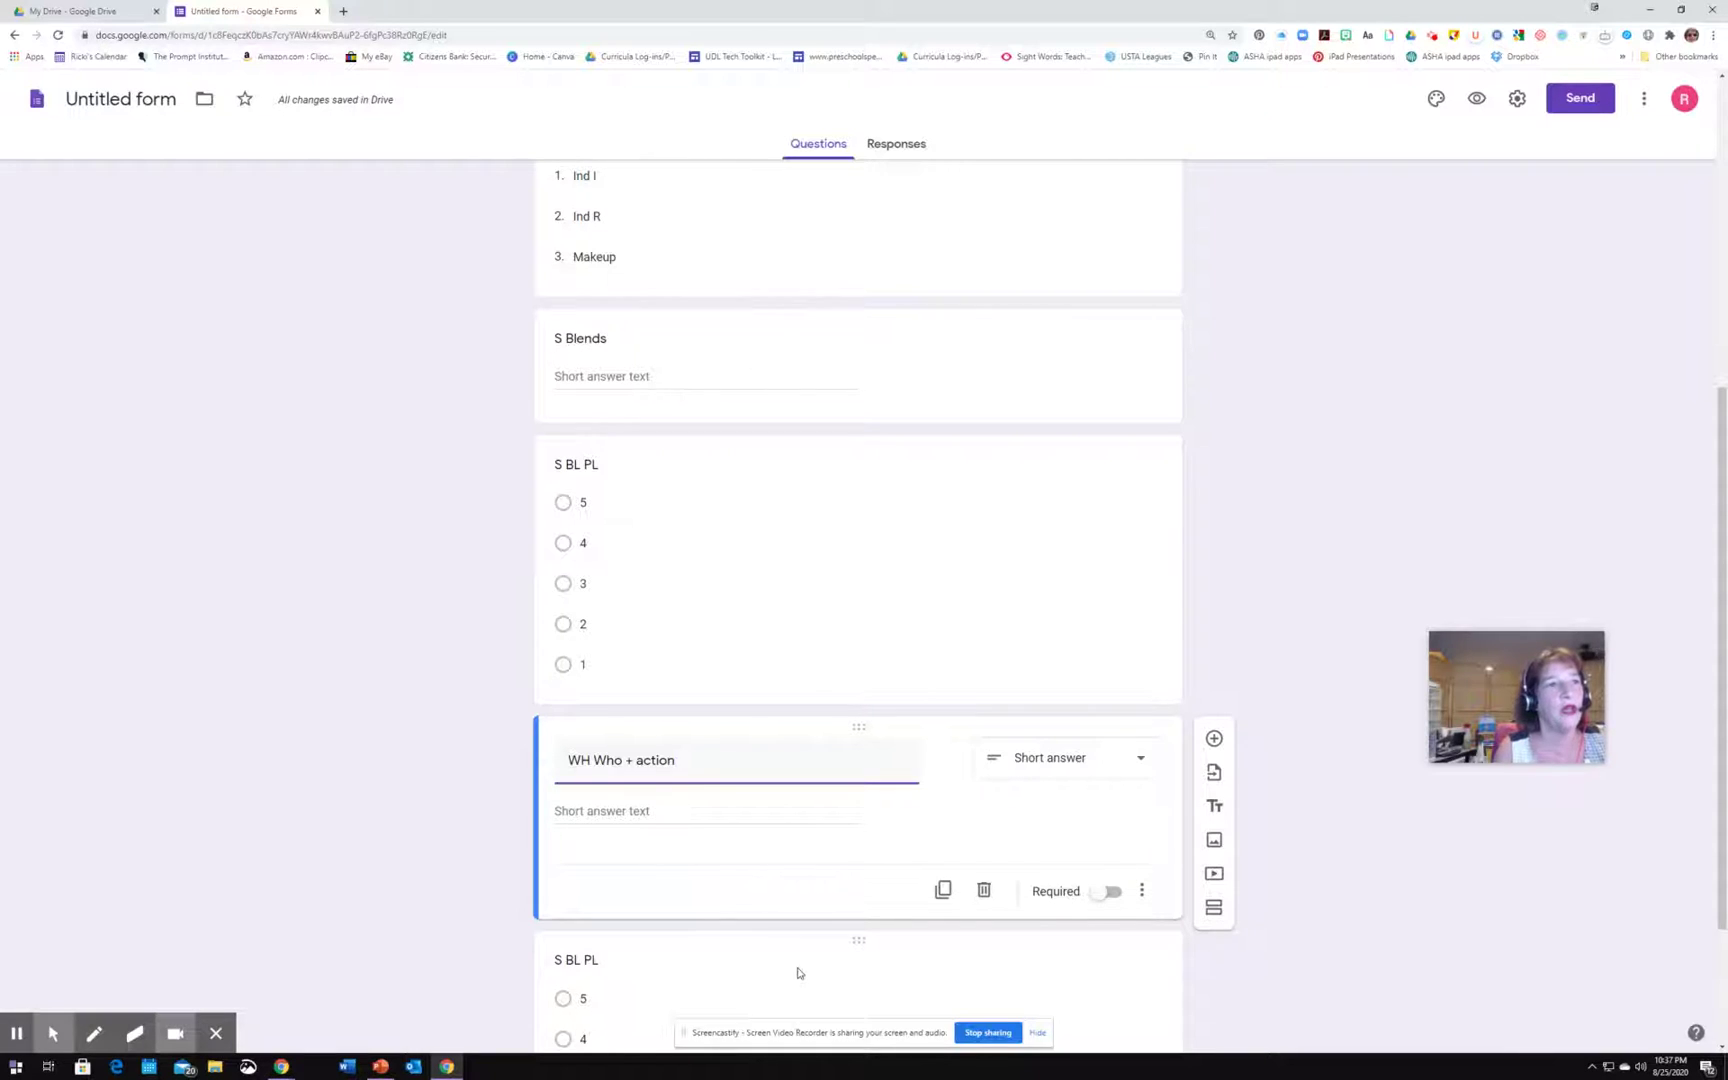
Rename the following 5–1 rating question to 'Who PL'.
{"action": "scroll", "coordinate": [798, 972], "scroll_direction": "down", "scroll_amount": 2}
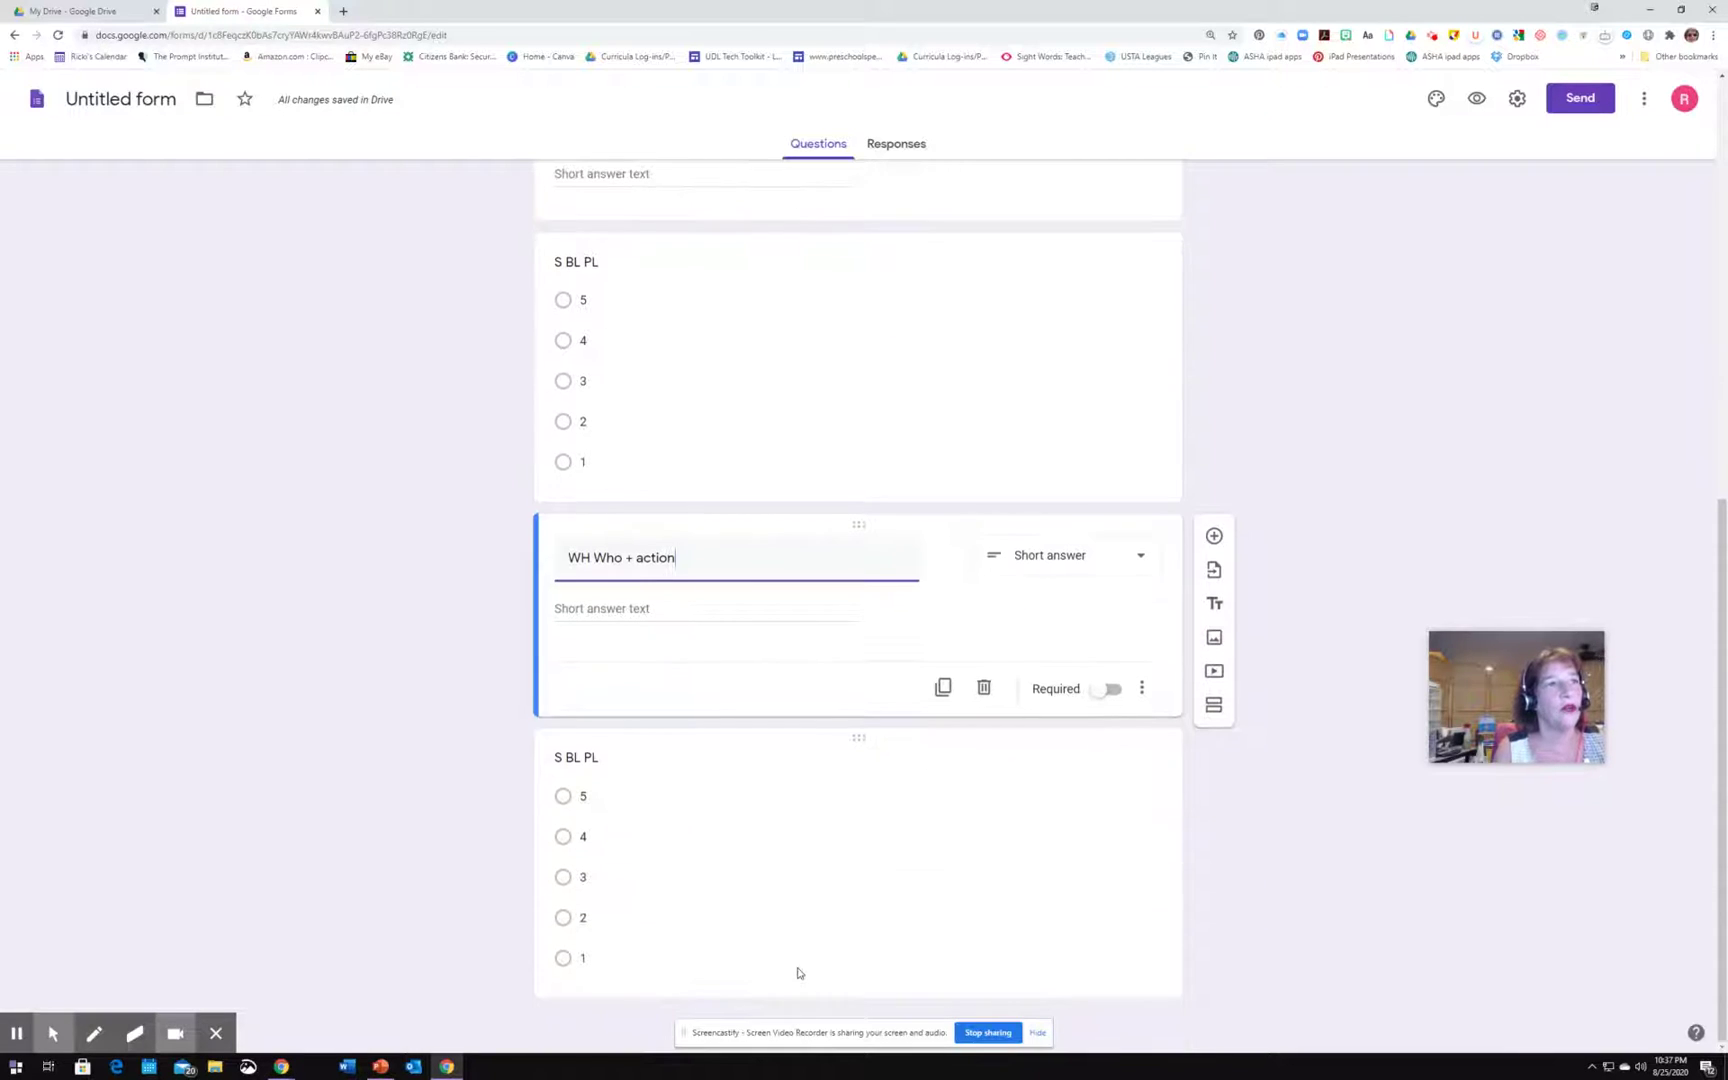
{"action": "left_click", "coordinate": [574, 759]}
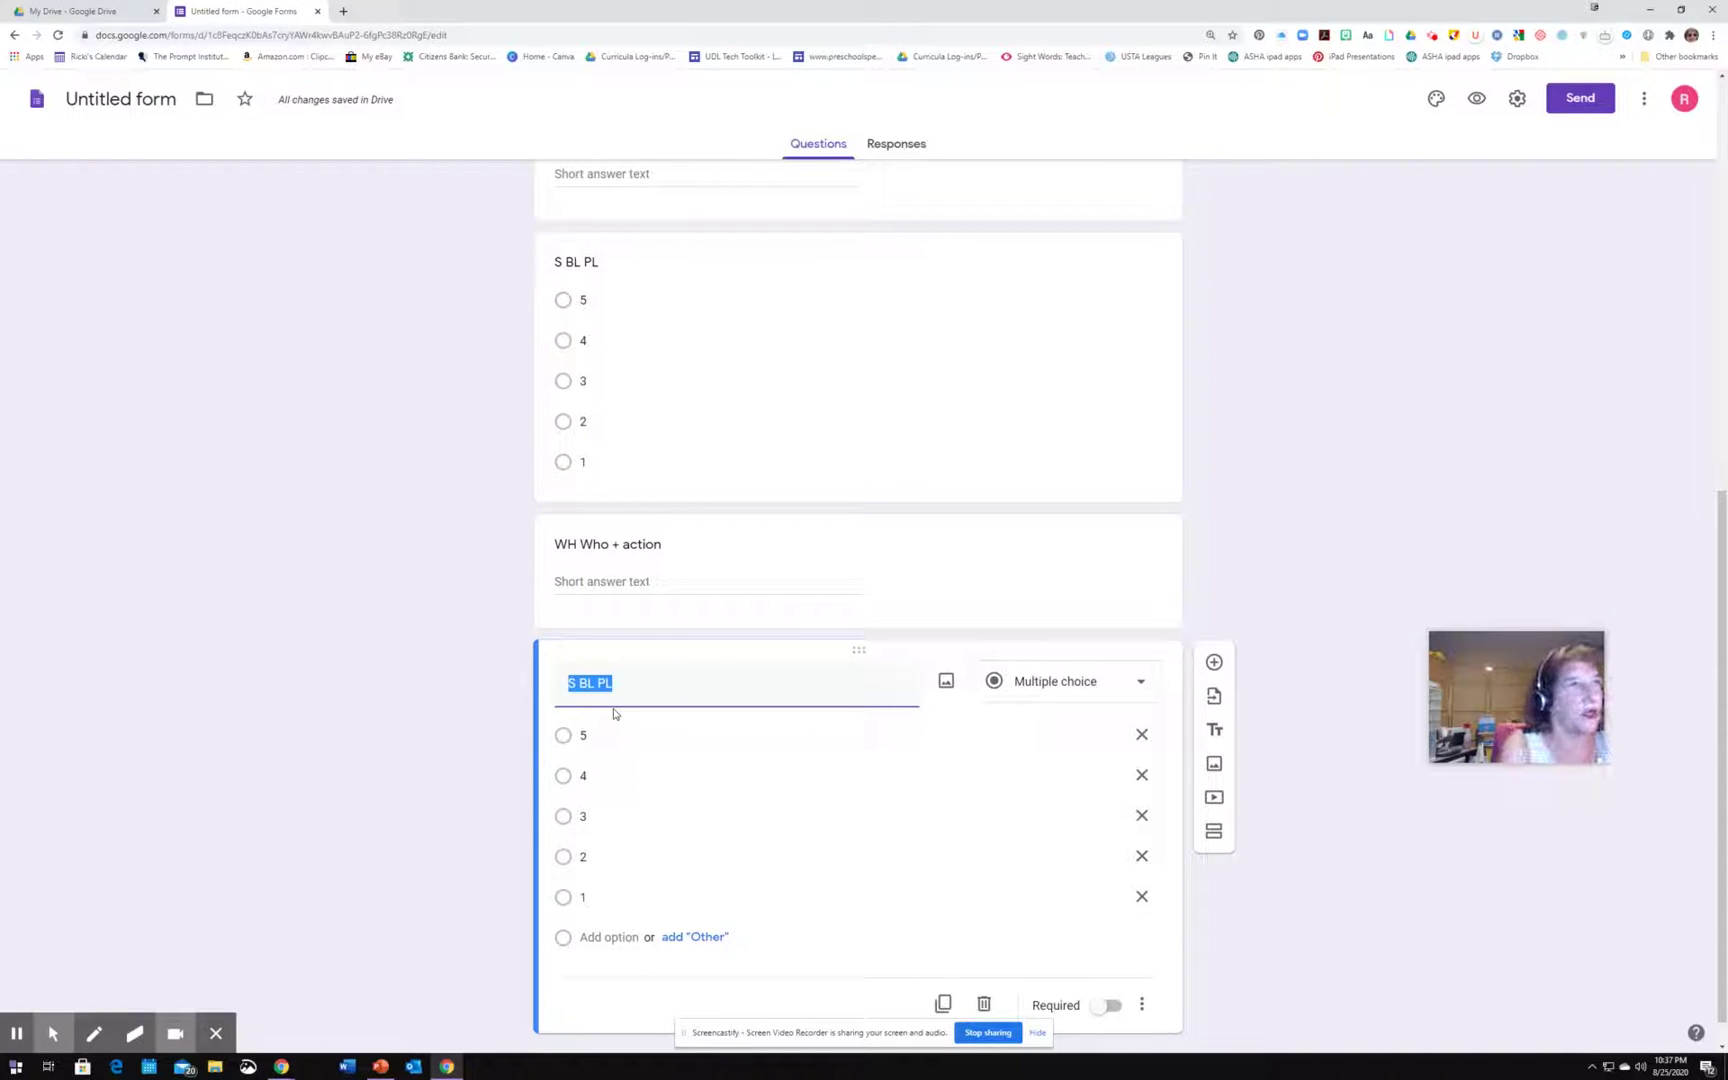
{"action": "type", "text": "Who"}
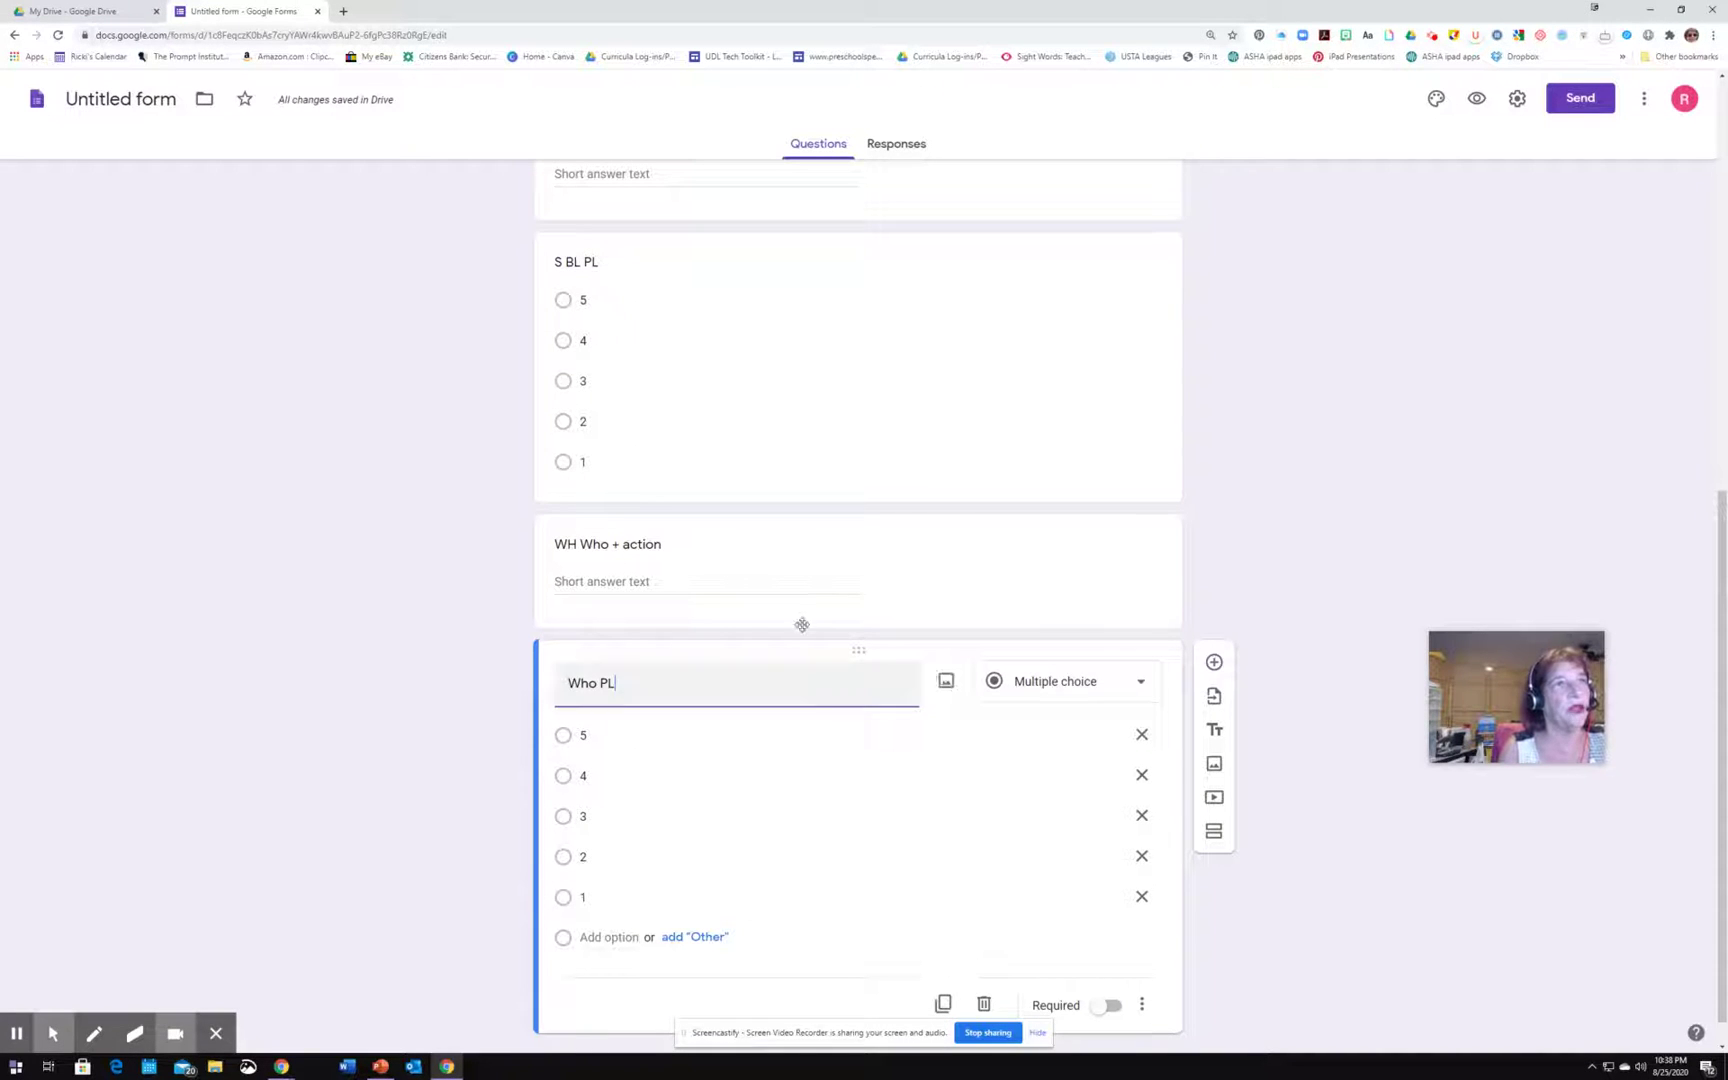
Duplicate WH Who + action and Who PL, and move the WH Who + action copy below Who PL.
{"action": "left_click", "coordinate": [771, 598]}
{"action": "left_click", "coordinate": [941, 688]}
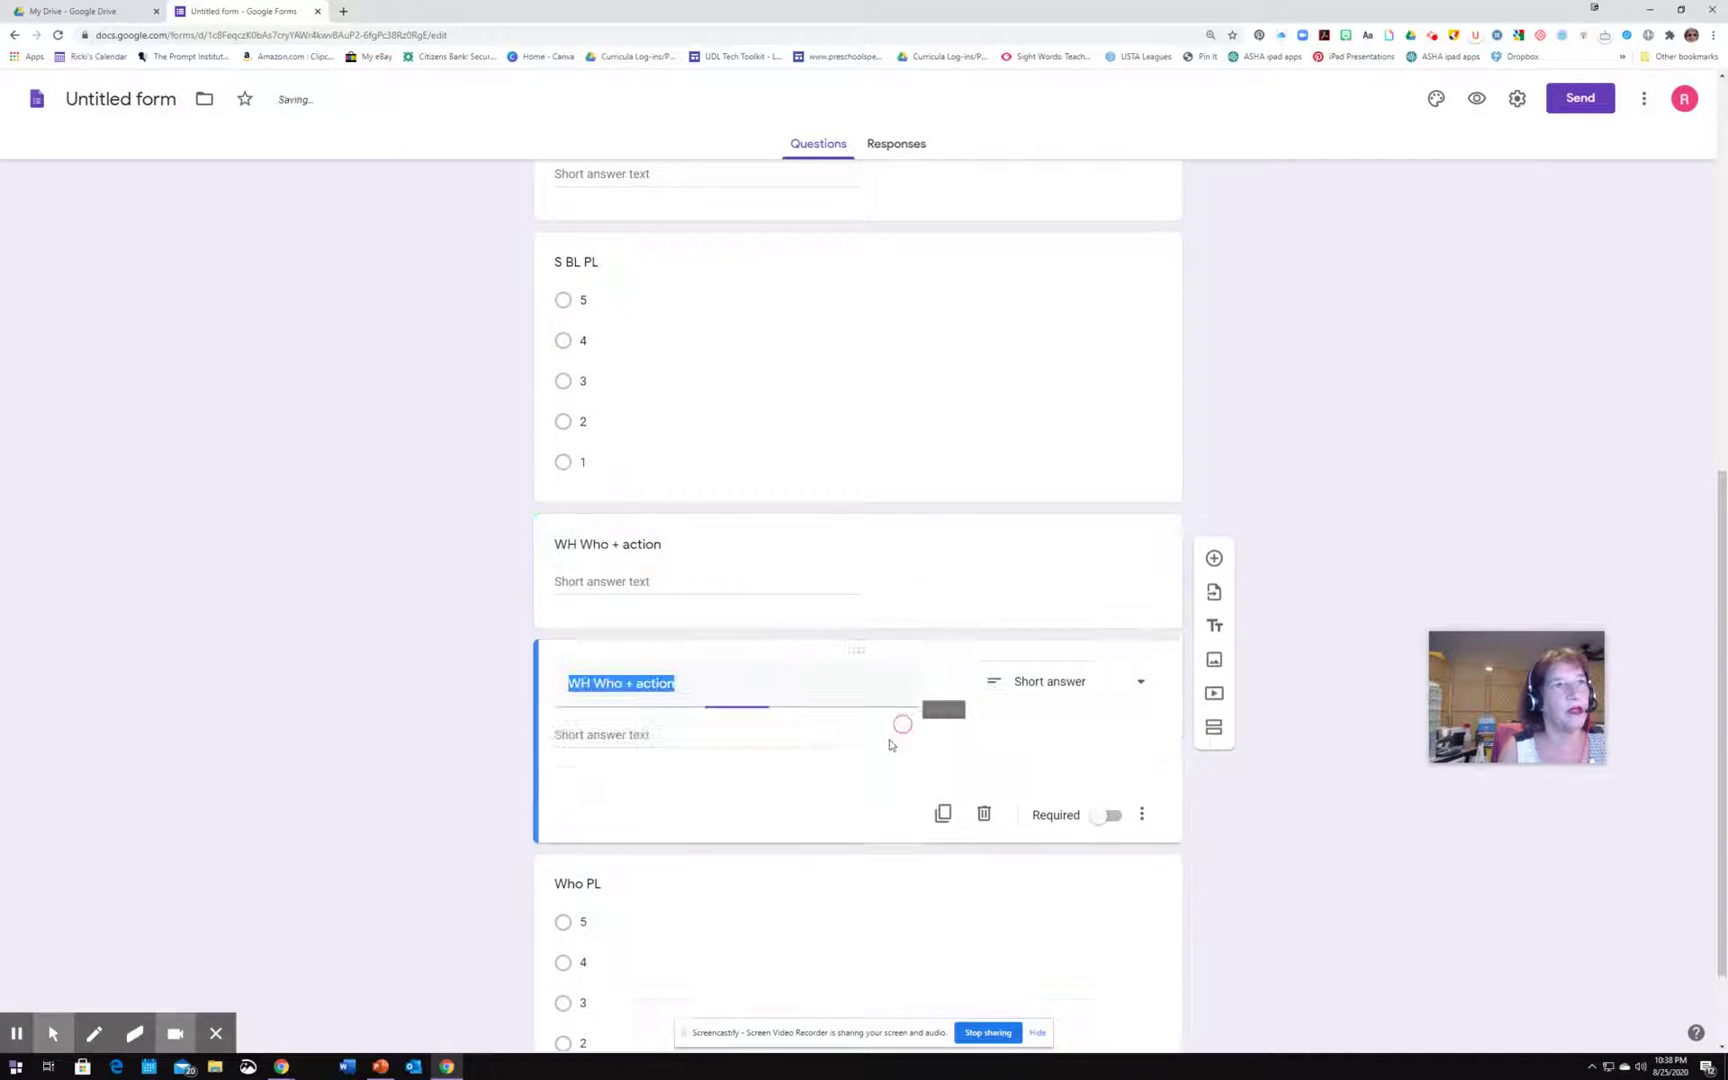
{"action": "left_click", "coordinate": [710, 950]}
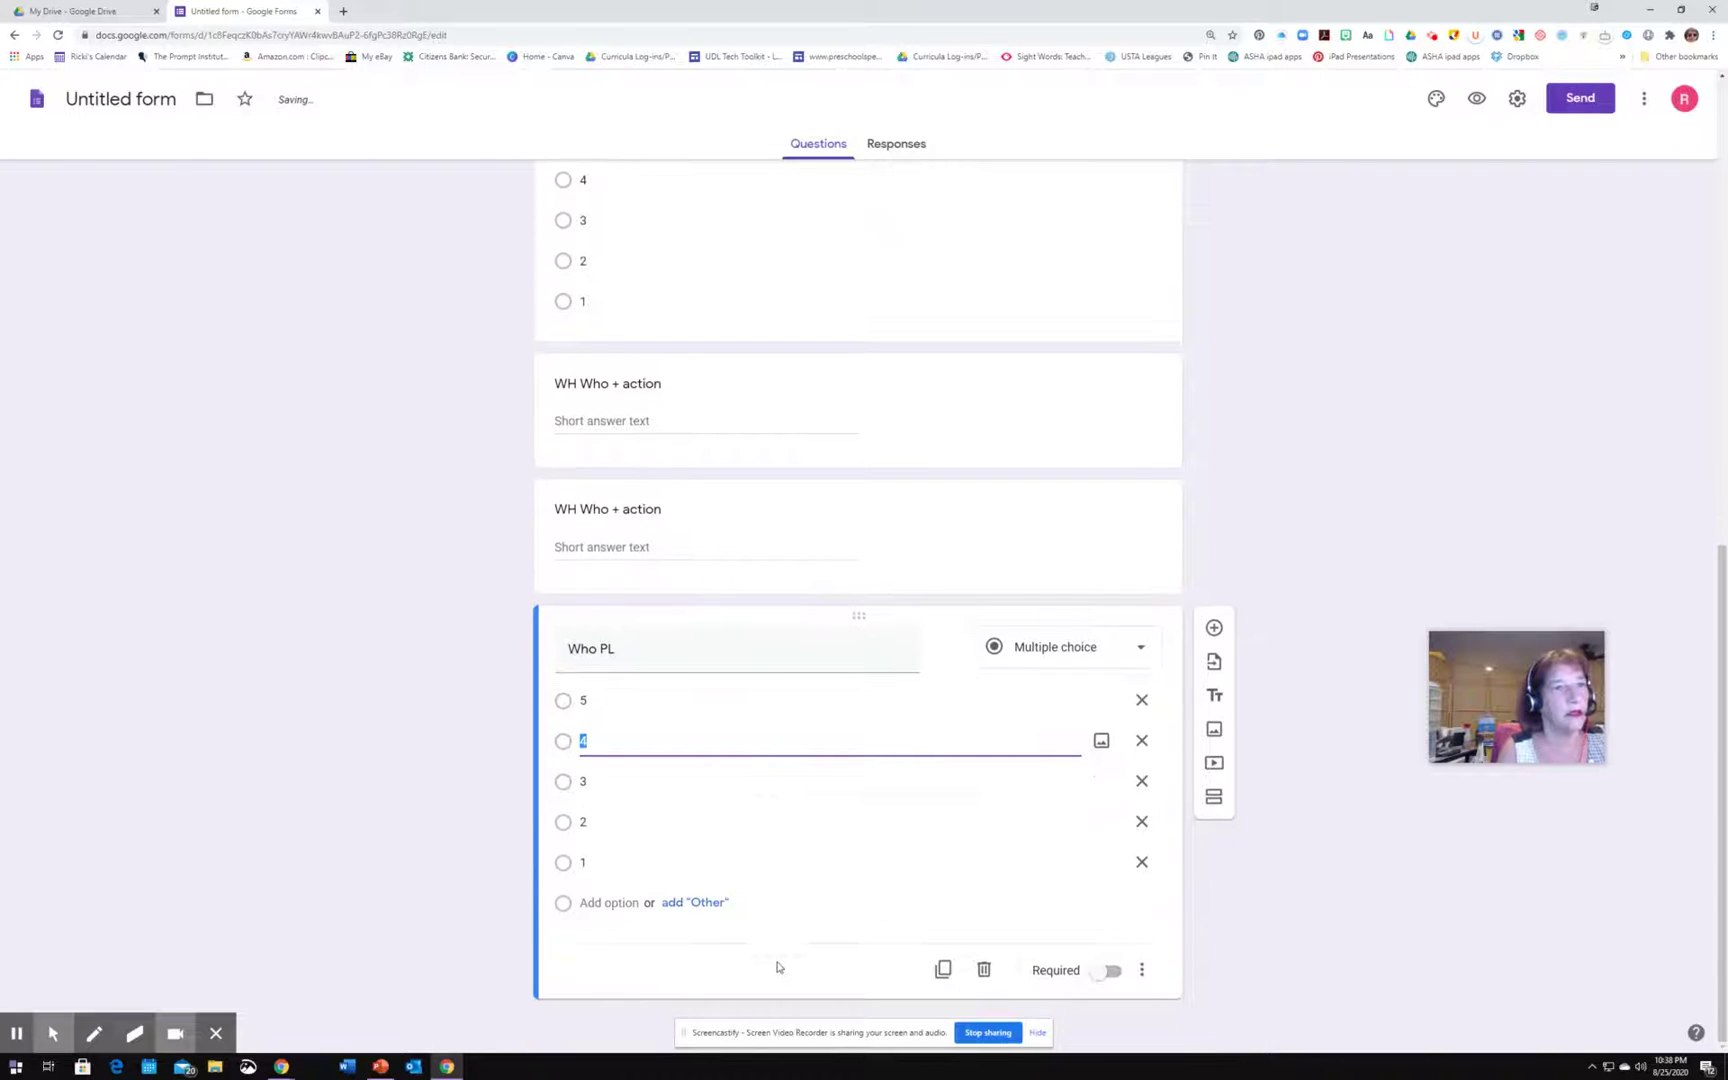
{"action": "left_click", "coordinate": [937, 963]}
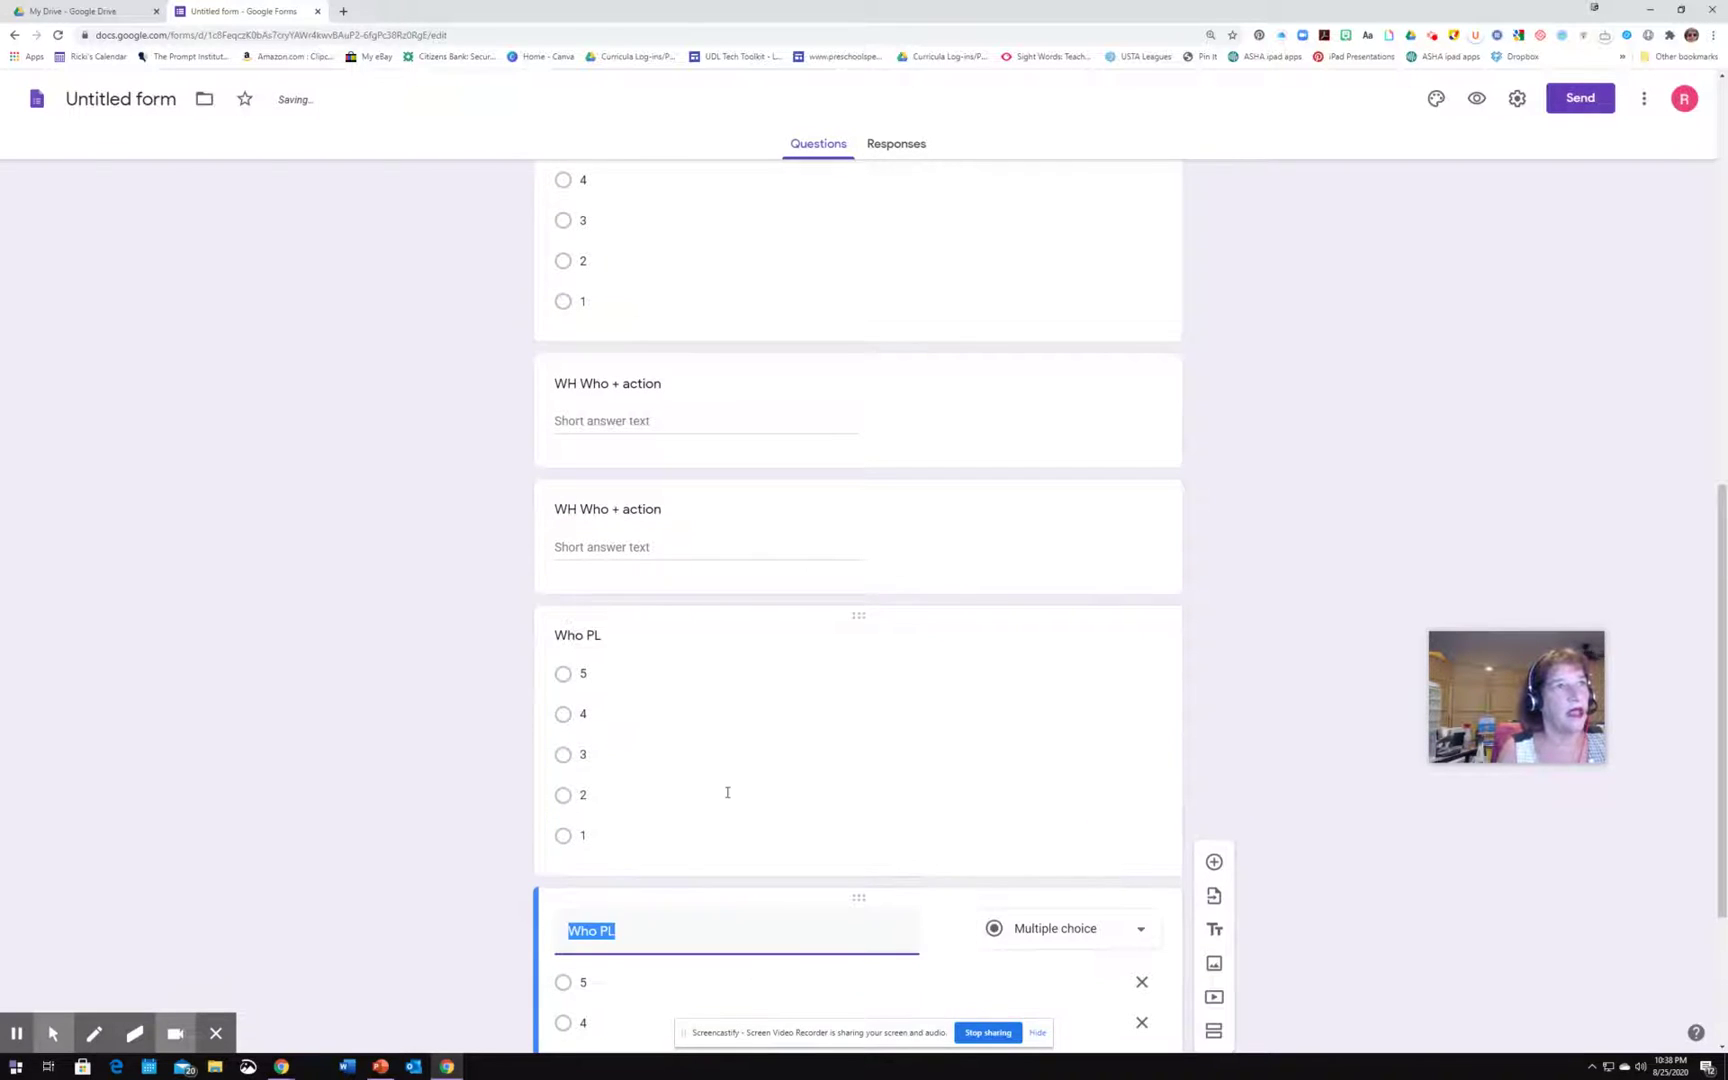
{"action": "scroll", "coordinate": [632, 393], "scroll_direction": "up", "scroll_amount": 1}
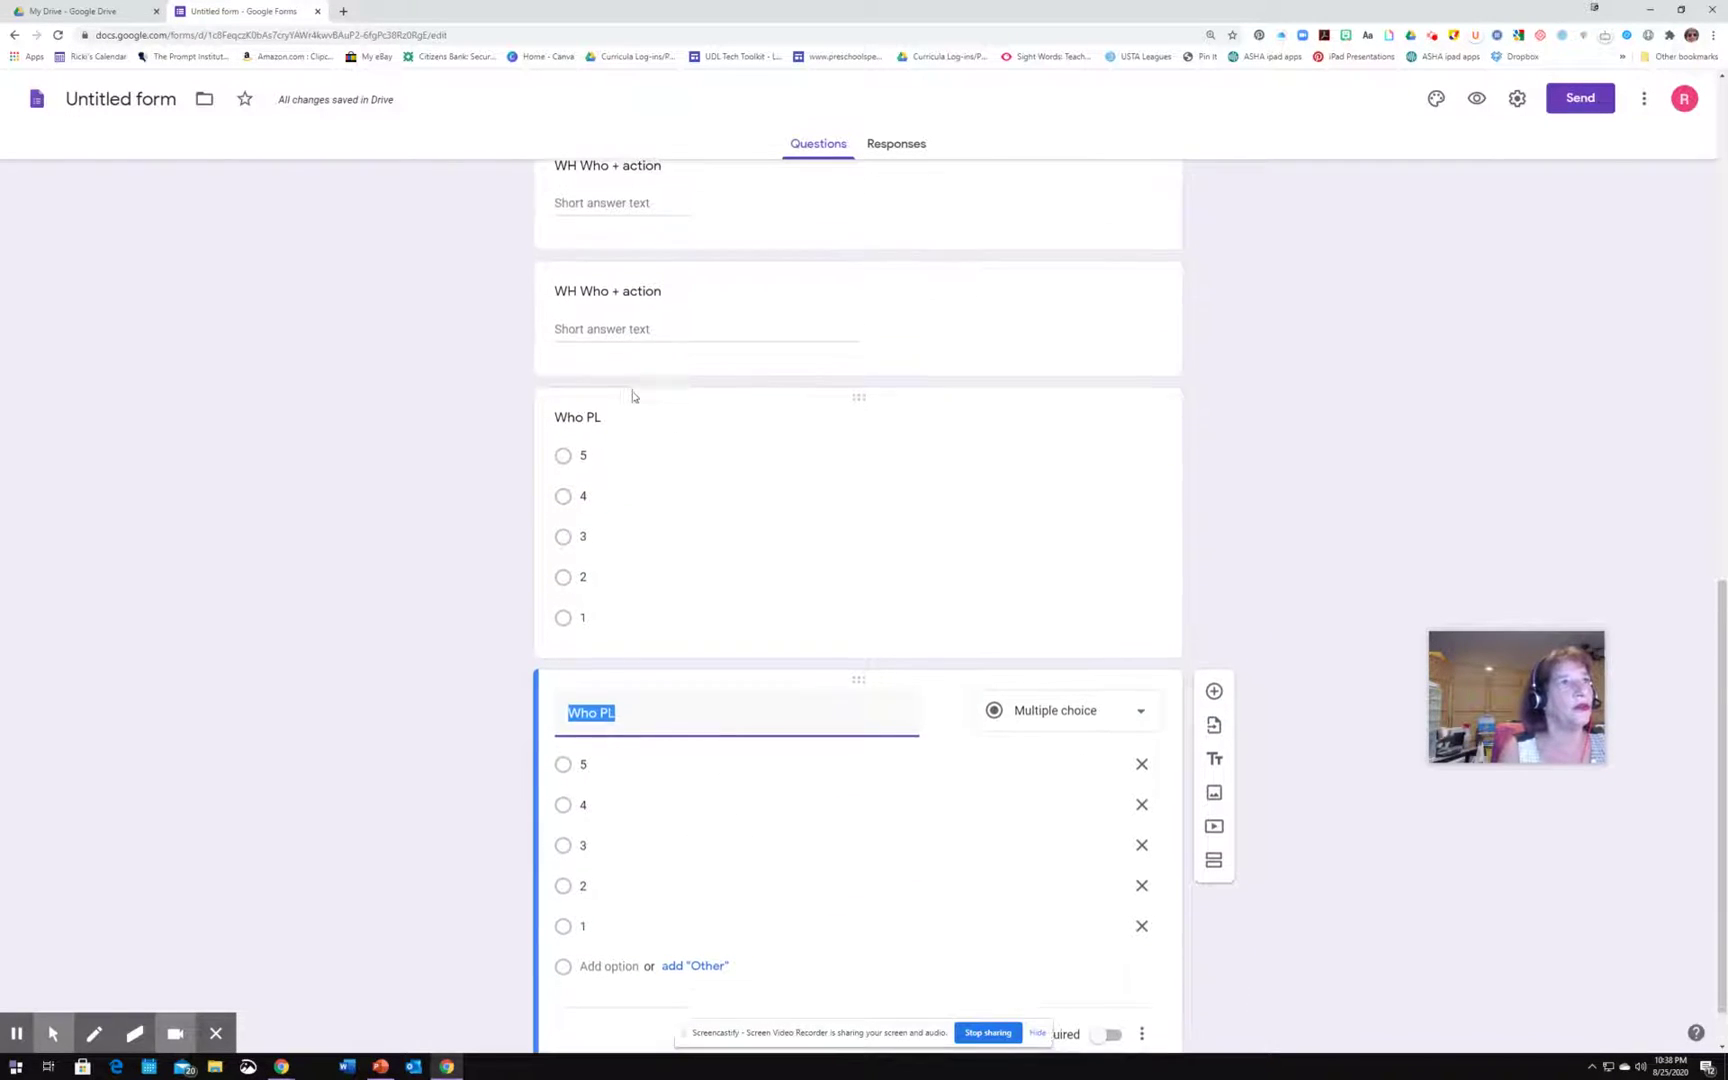
{"action": "scroll", "coordinate": [632, 393], "scroll_direction": "up", "scroll_amount": 2}
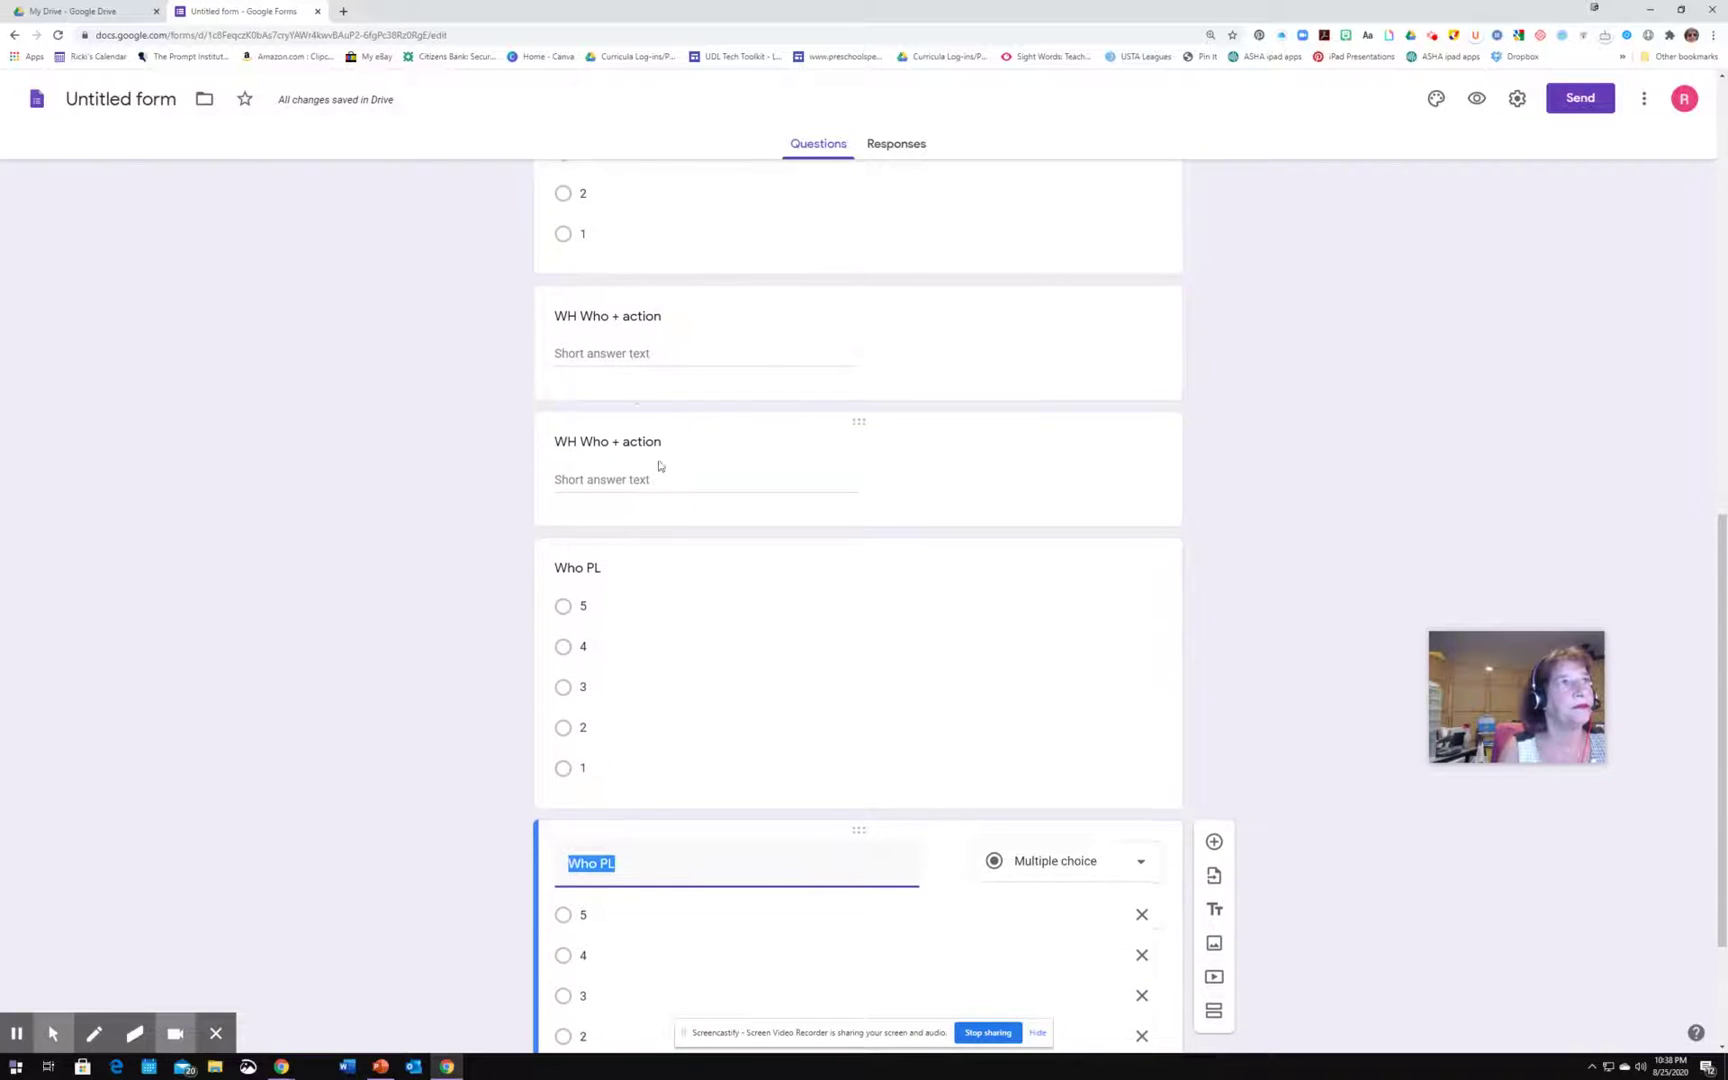
{"action": "left_click", "coordinate": [667, 518]}
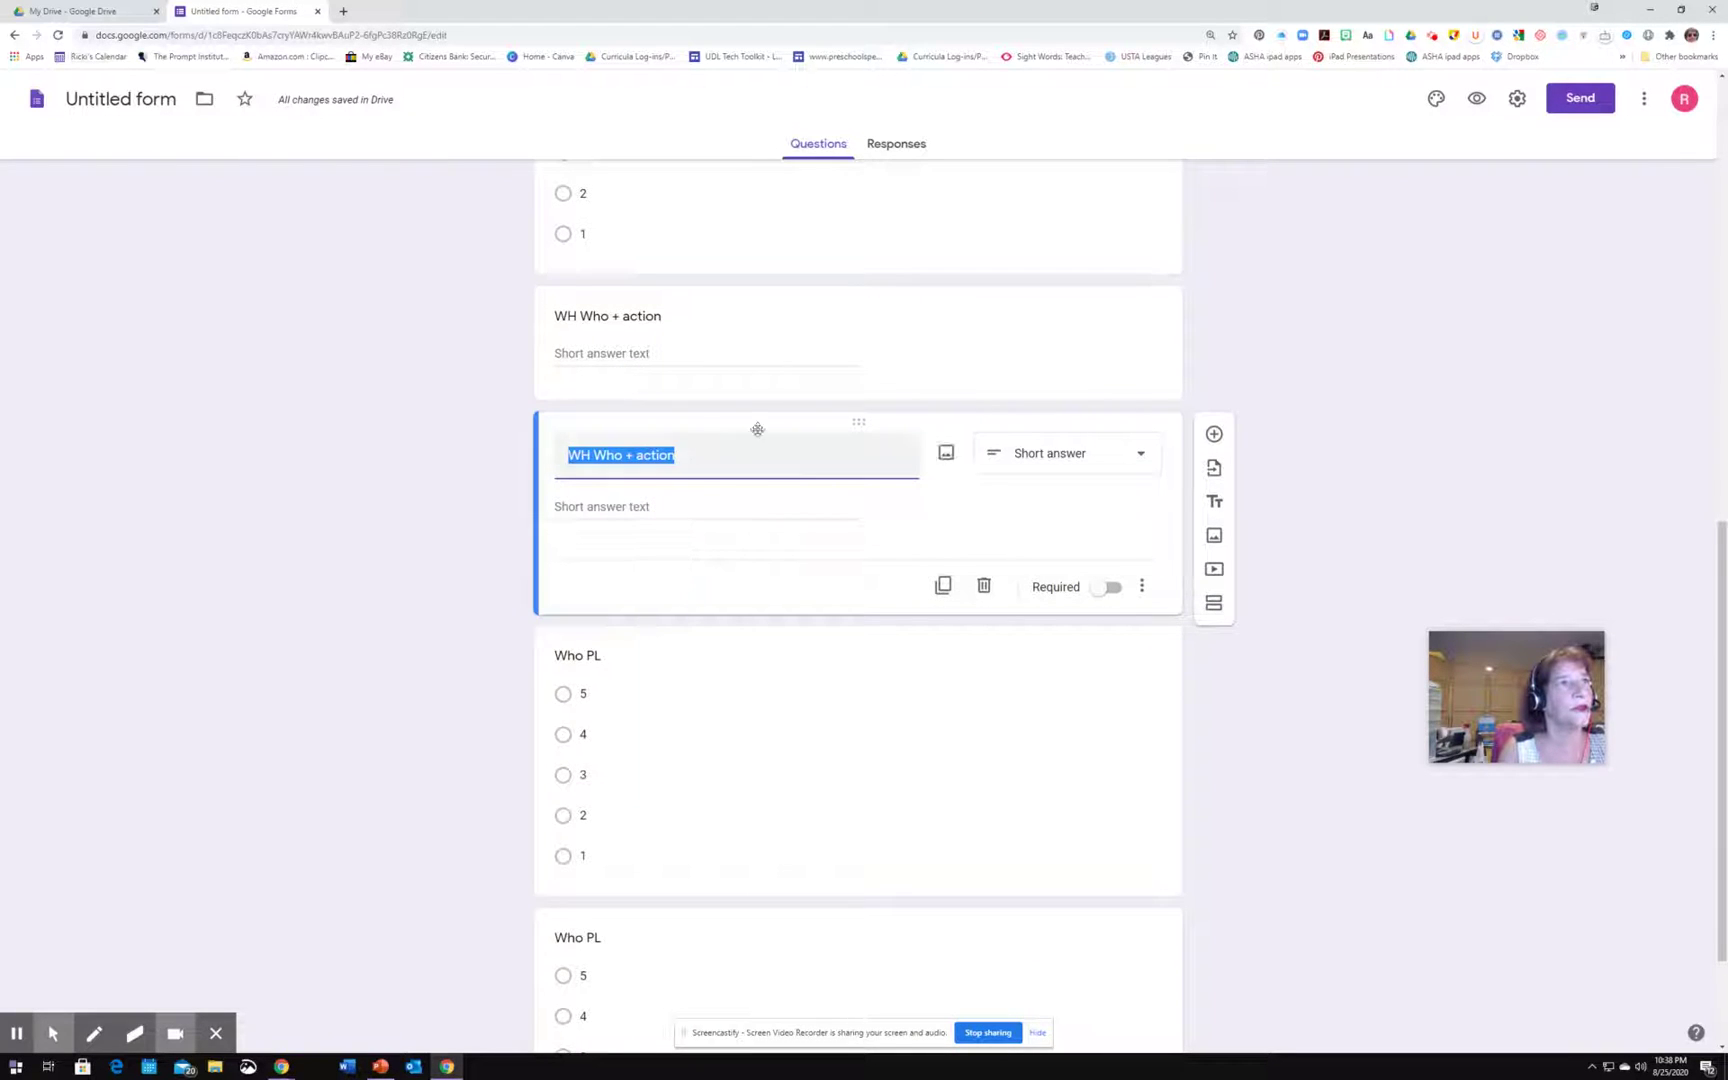
{"action": "left_click_drag", "start_coordinate": [859, 421], "coordinate": [845, 700]}
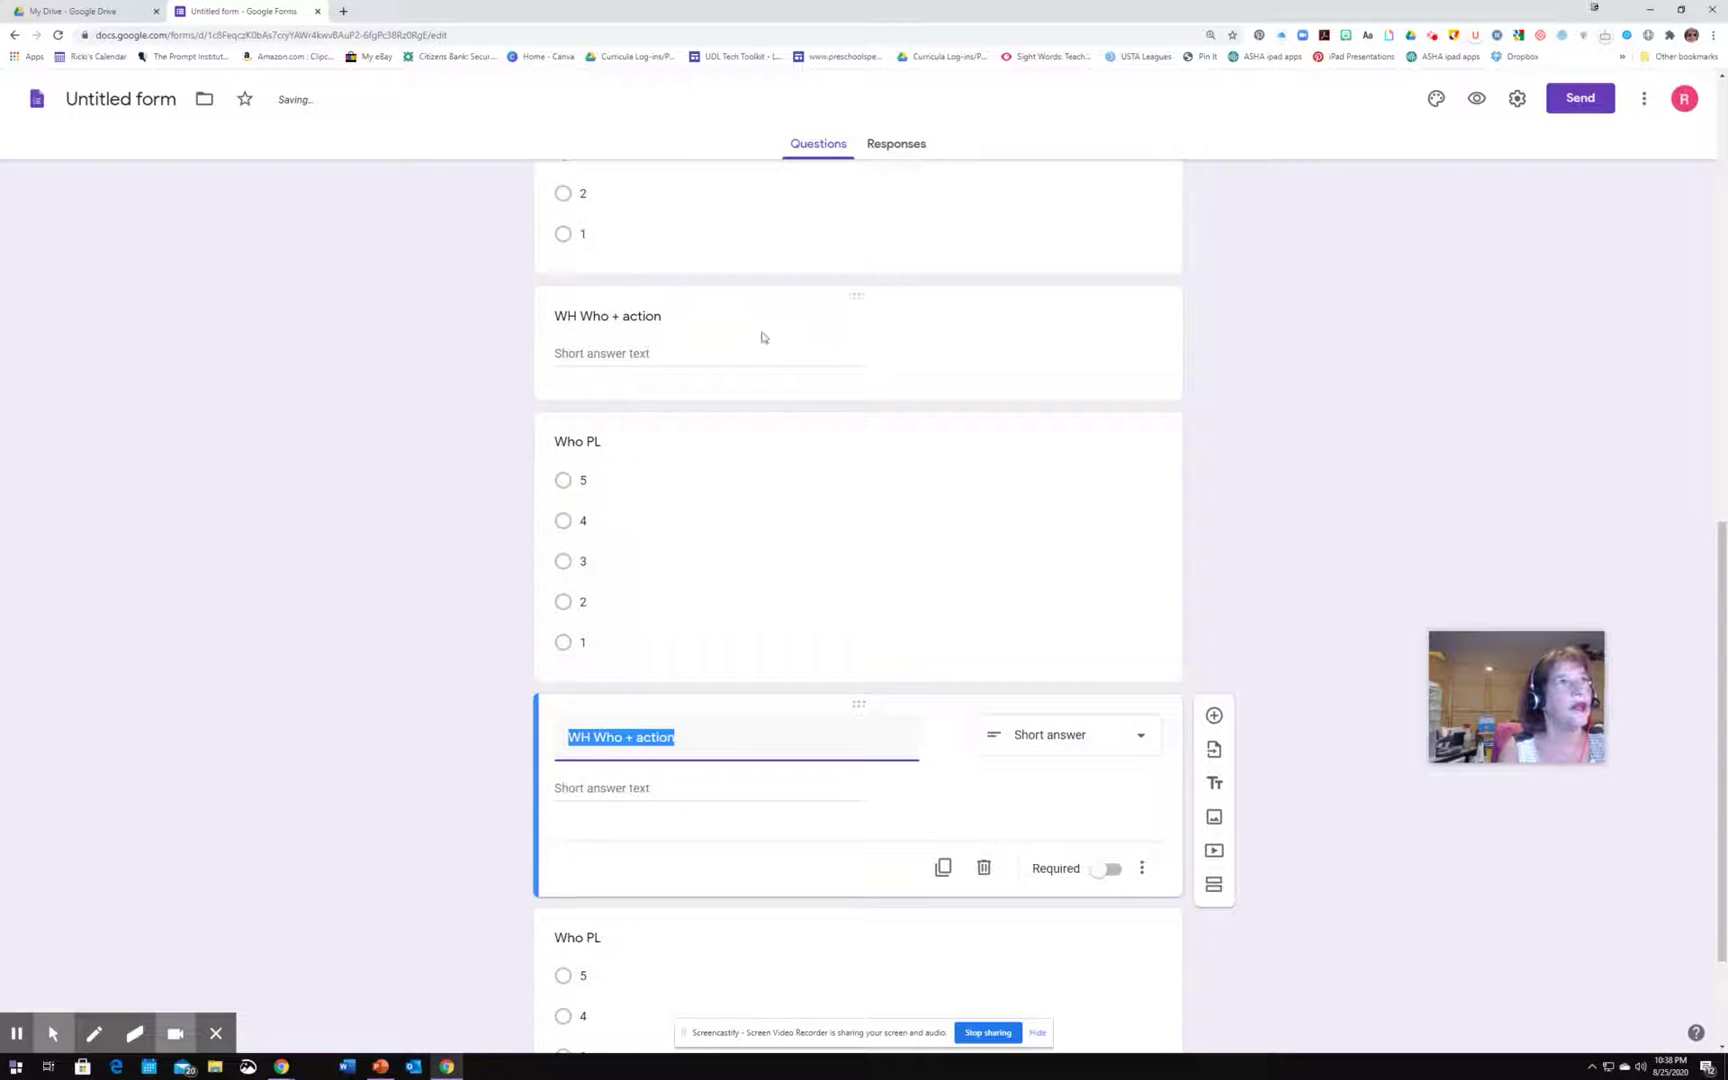
Retitle the copied question to 'WH What + action'.
{"action": "left_click", "coordinate": [620, 742]}
{"action": "left_click", "coordinate": [598, 737]}
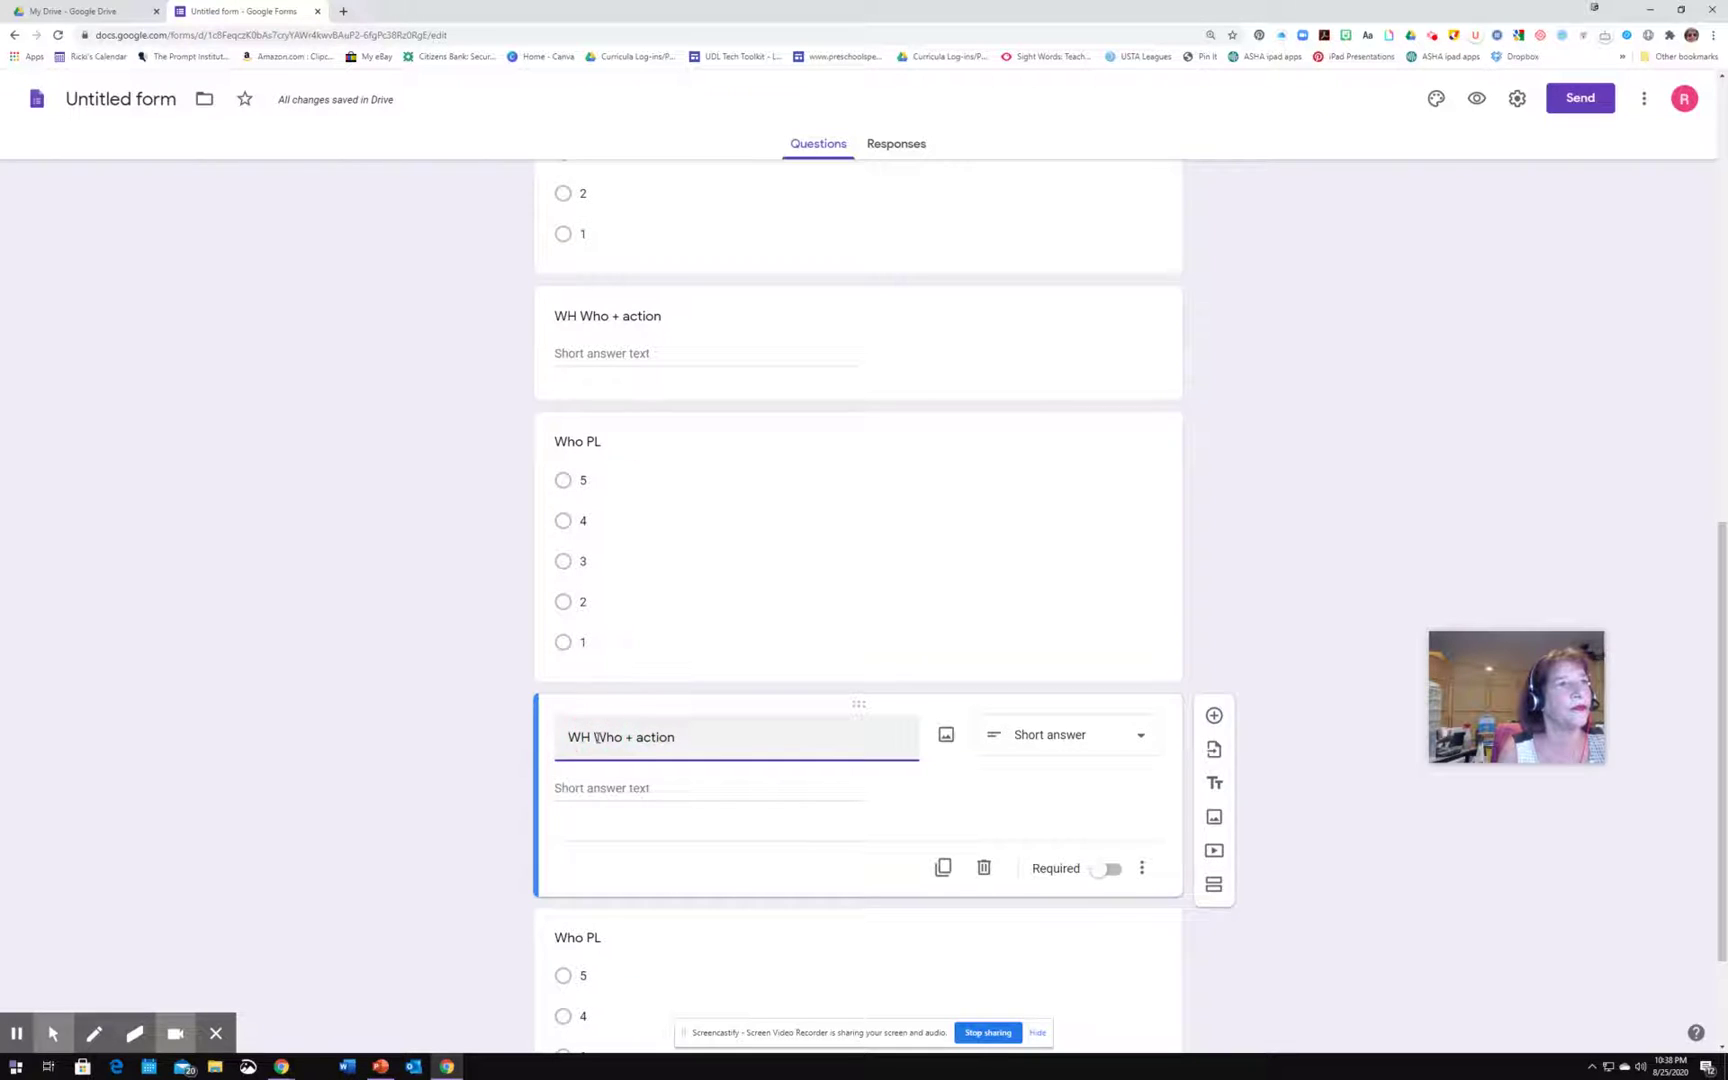
{"action": "left_click_drag", "start_coordinate": [600, 737], "coordinate": [631, 737]}
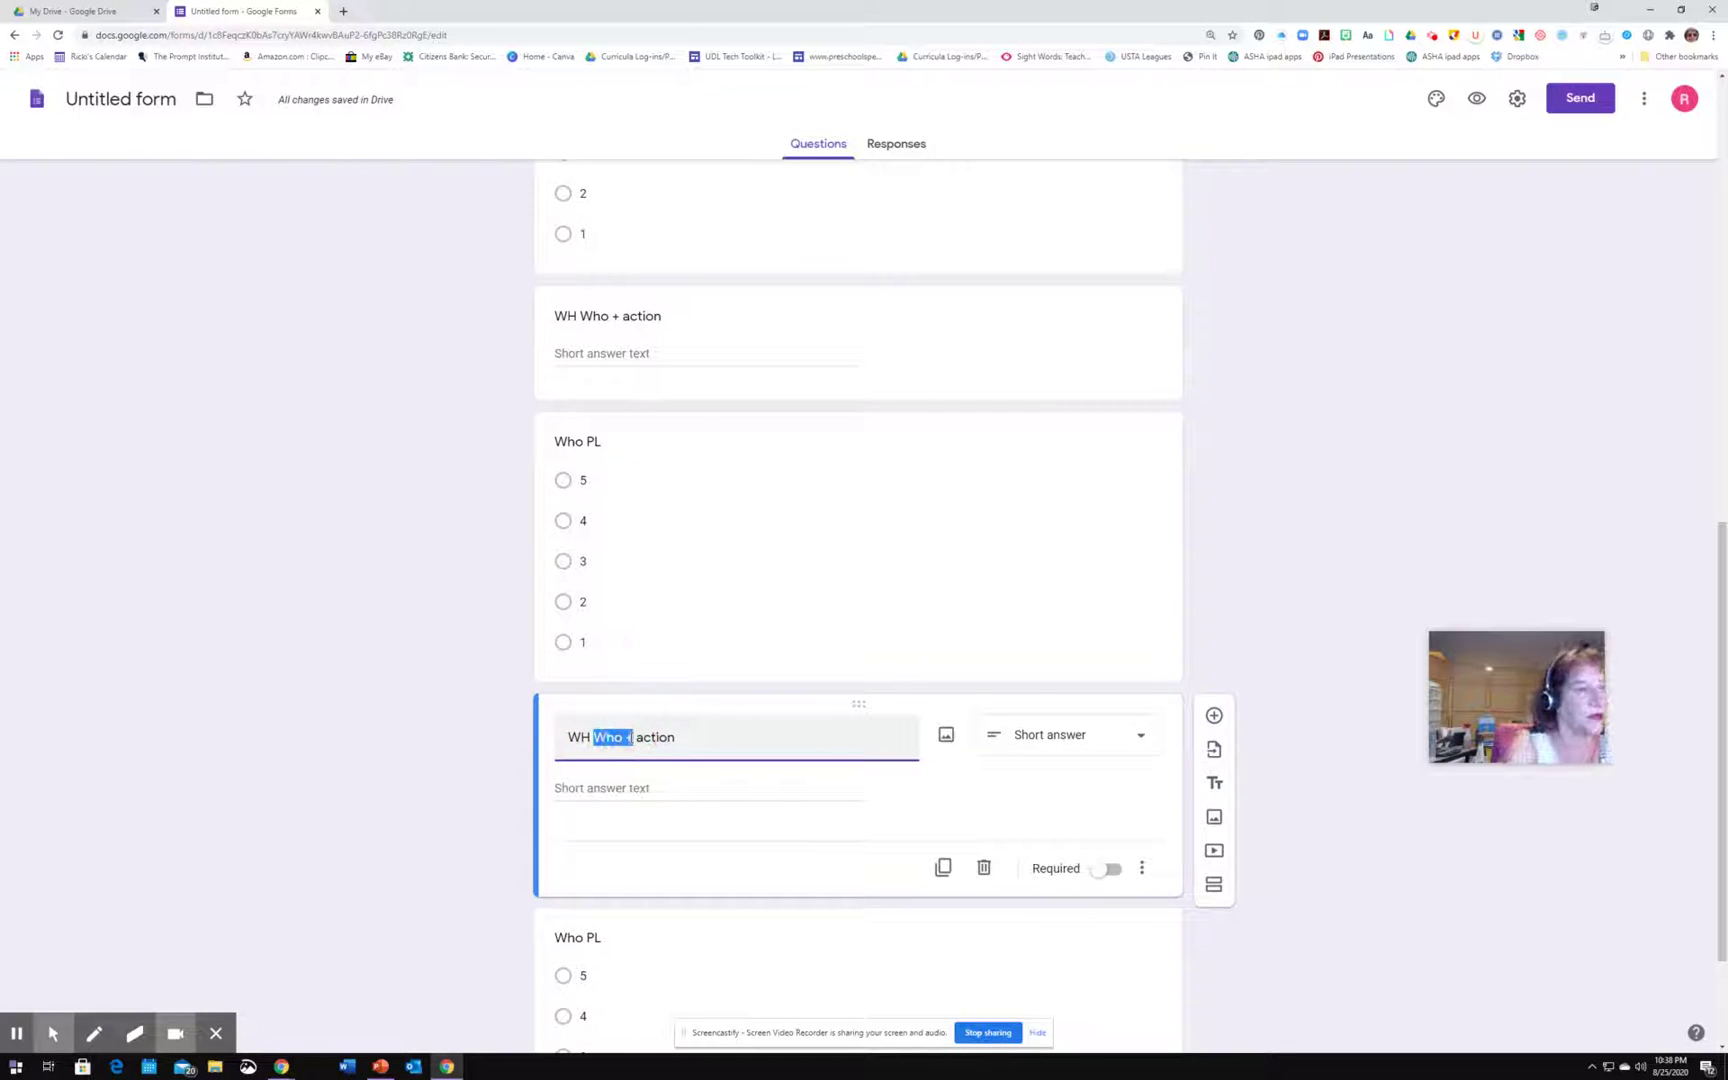
{"action": "type", "text": "What"}
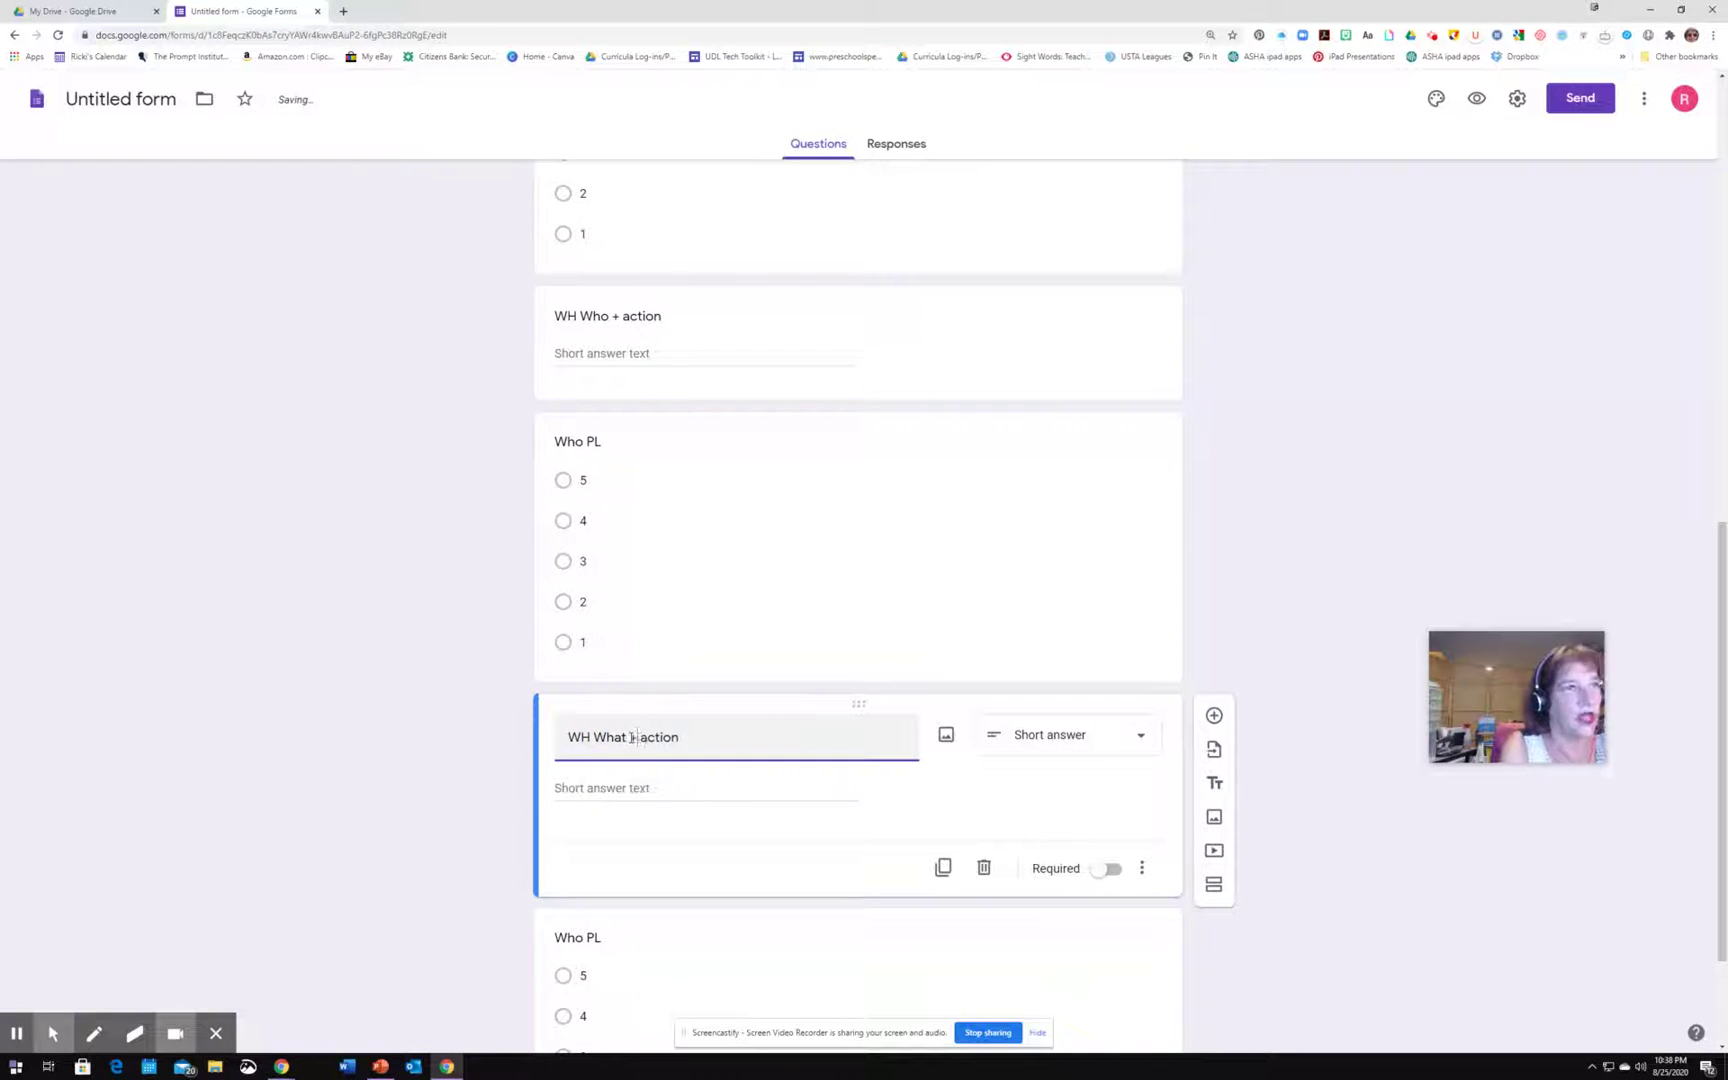
{"action": "type", "text": " +"}
{"action": "scroll", "coordinate": [735, 893], "scroll_direction": "down", "scroll_amount": 2}
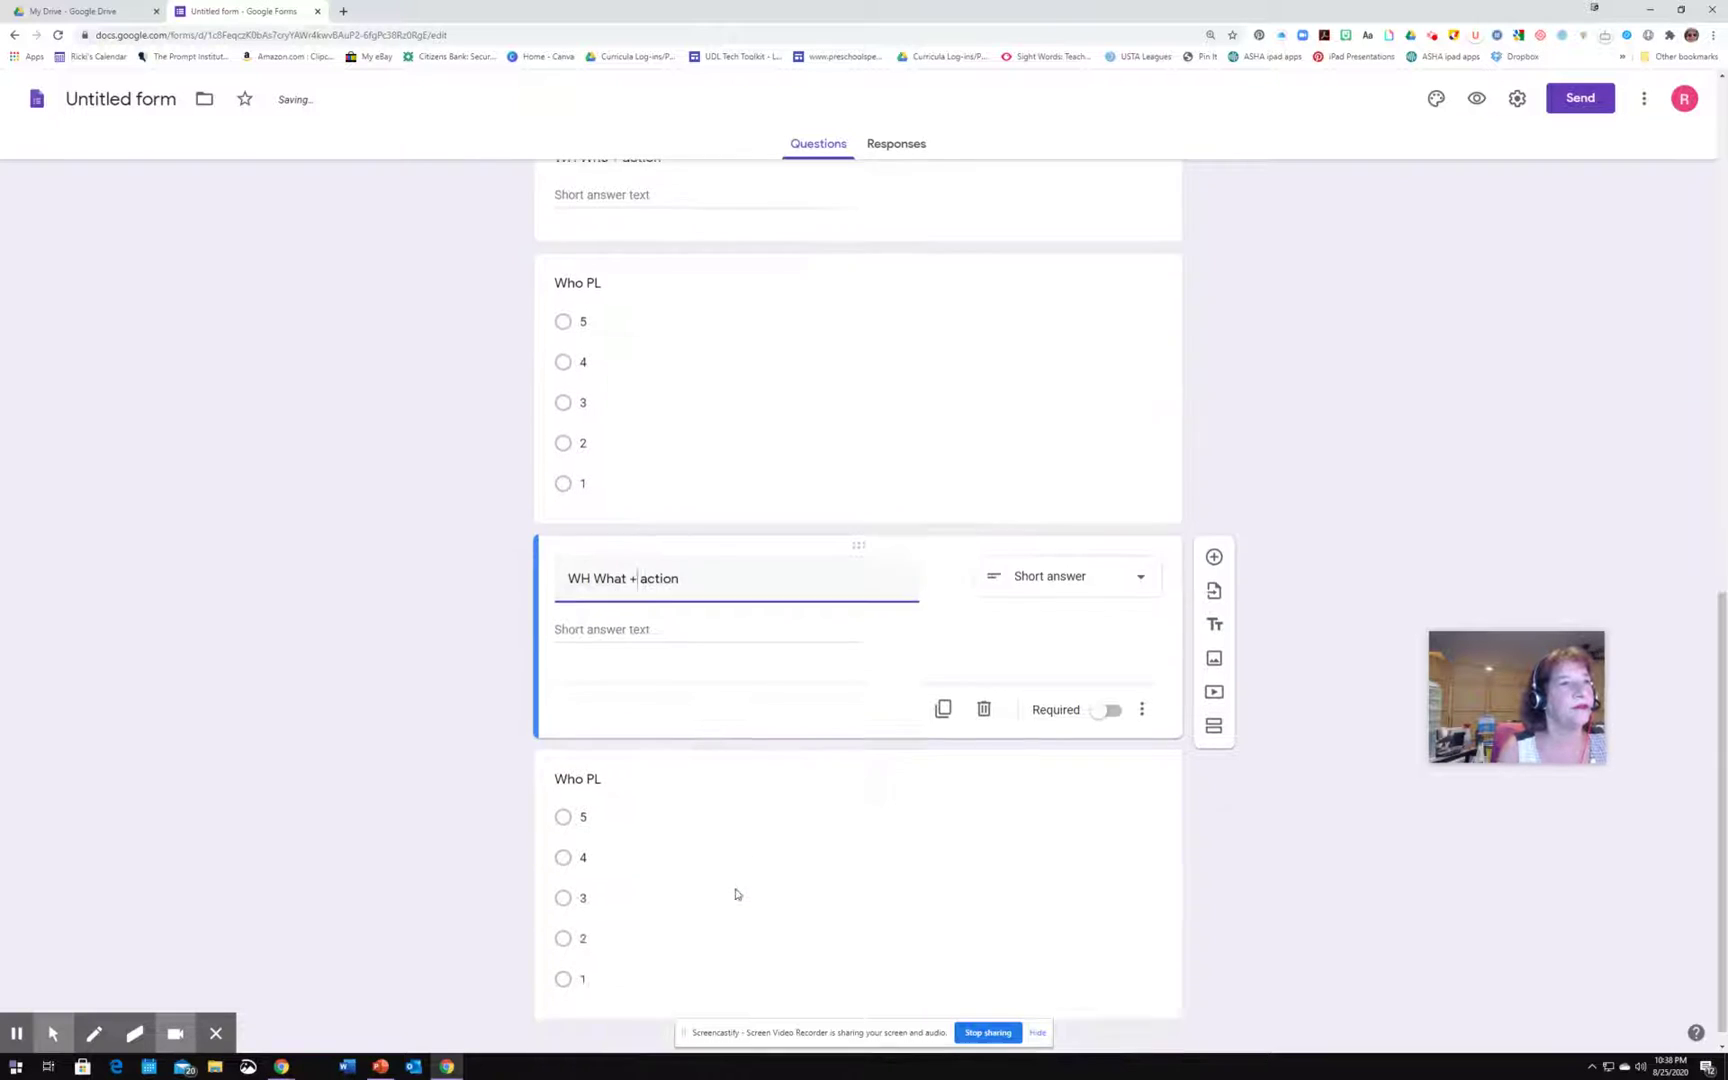
Rename the Who PL copy to 'What PL'.
{"action": "left_click", "coordinate": [592, 775]}
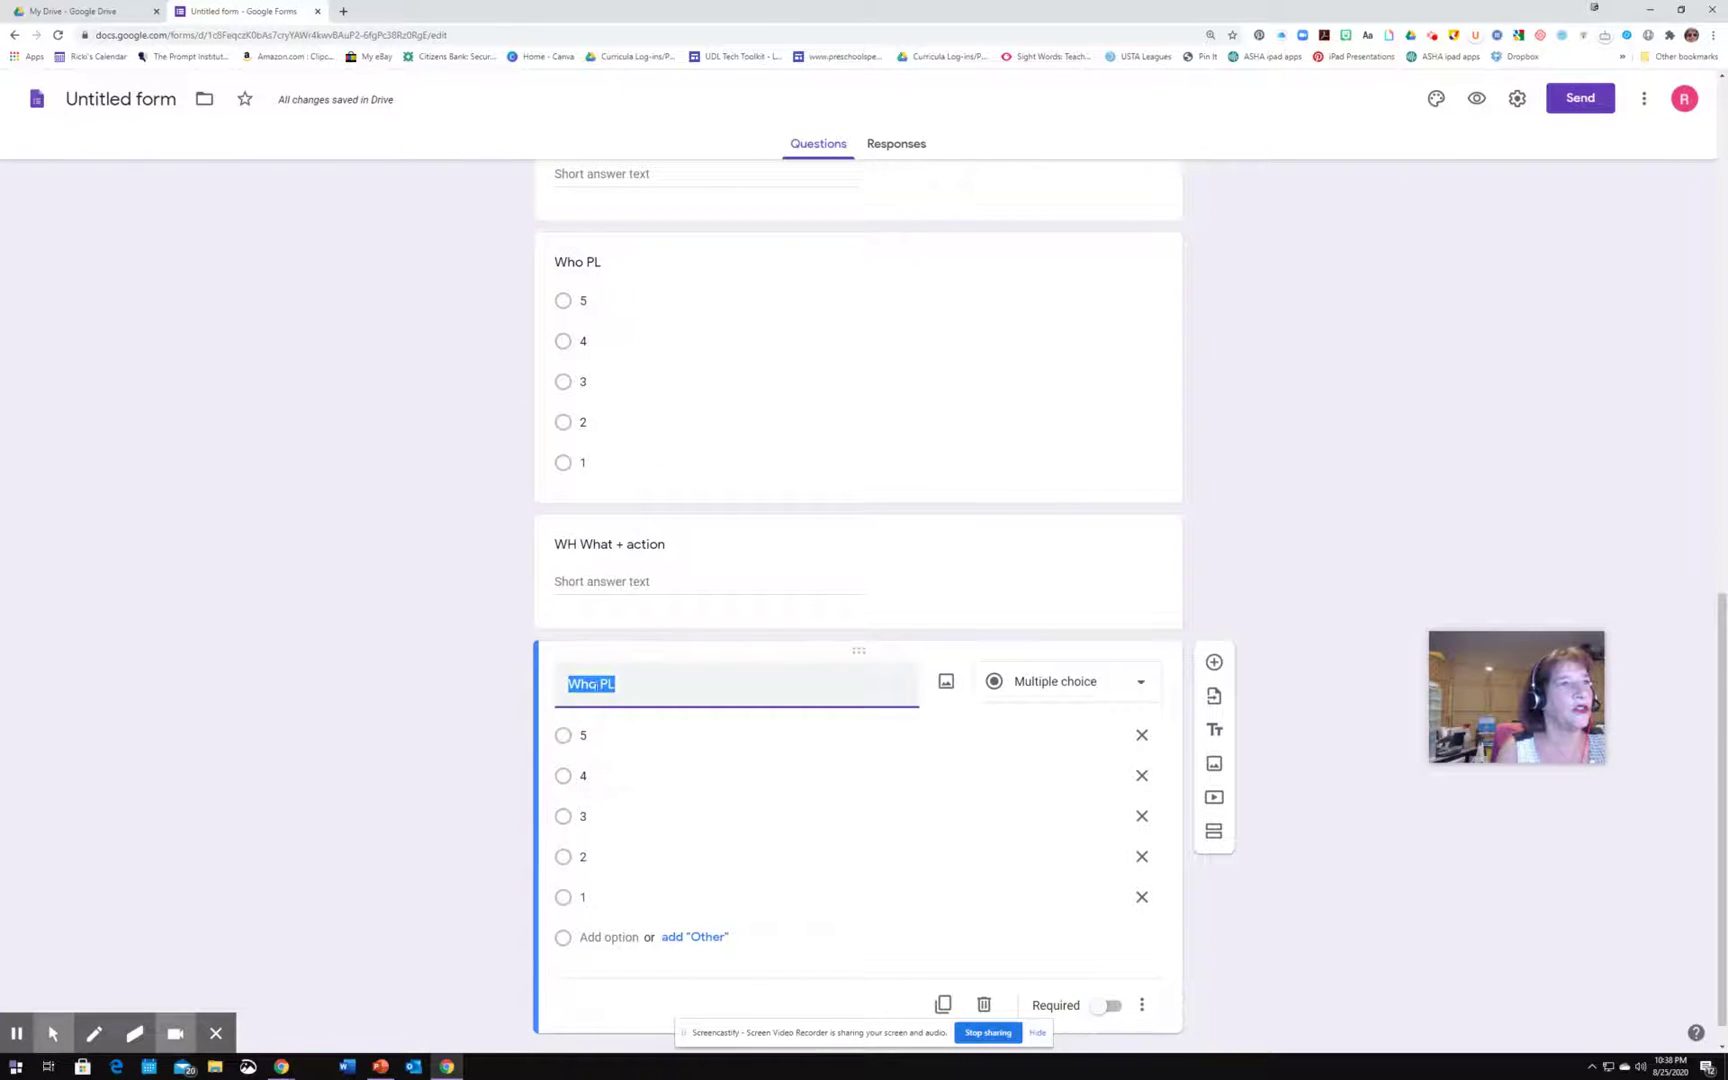
{"action": "mouse_move", "coordinate": [588, 685]}
{"action": "left_mouse_down"}
{"action": "mouse_move", "coordinate": [547, 680]}
{"action": "mouse_move", "coordinate": [567, 684]}
{"action": "left_mouse_up"}
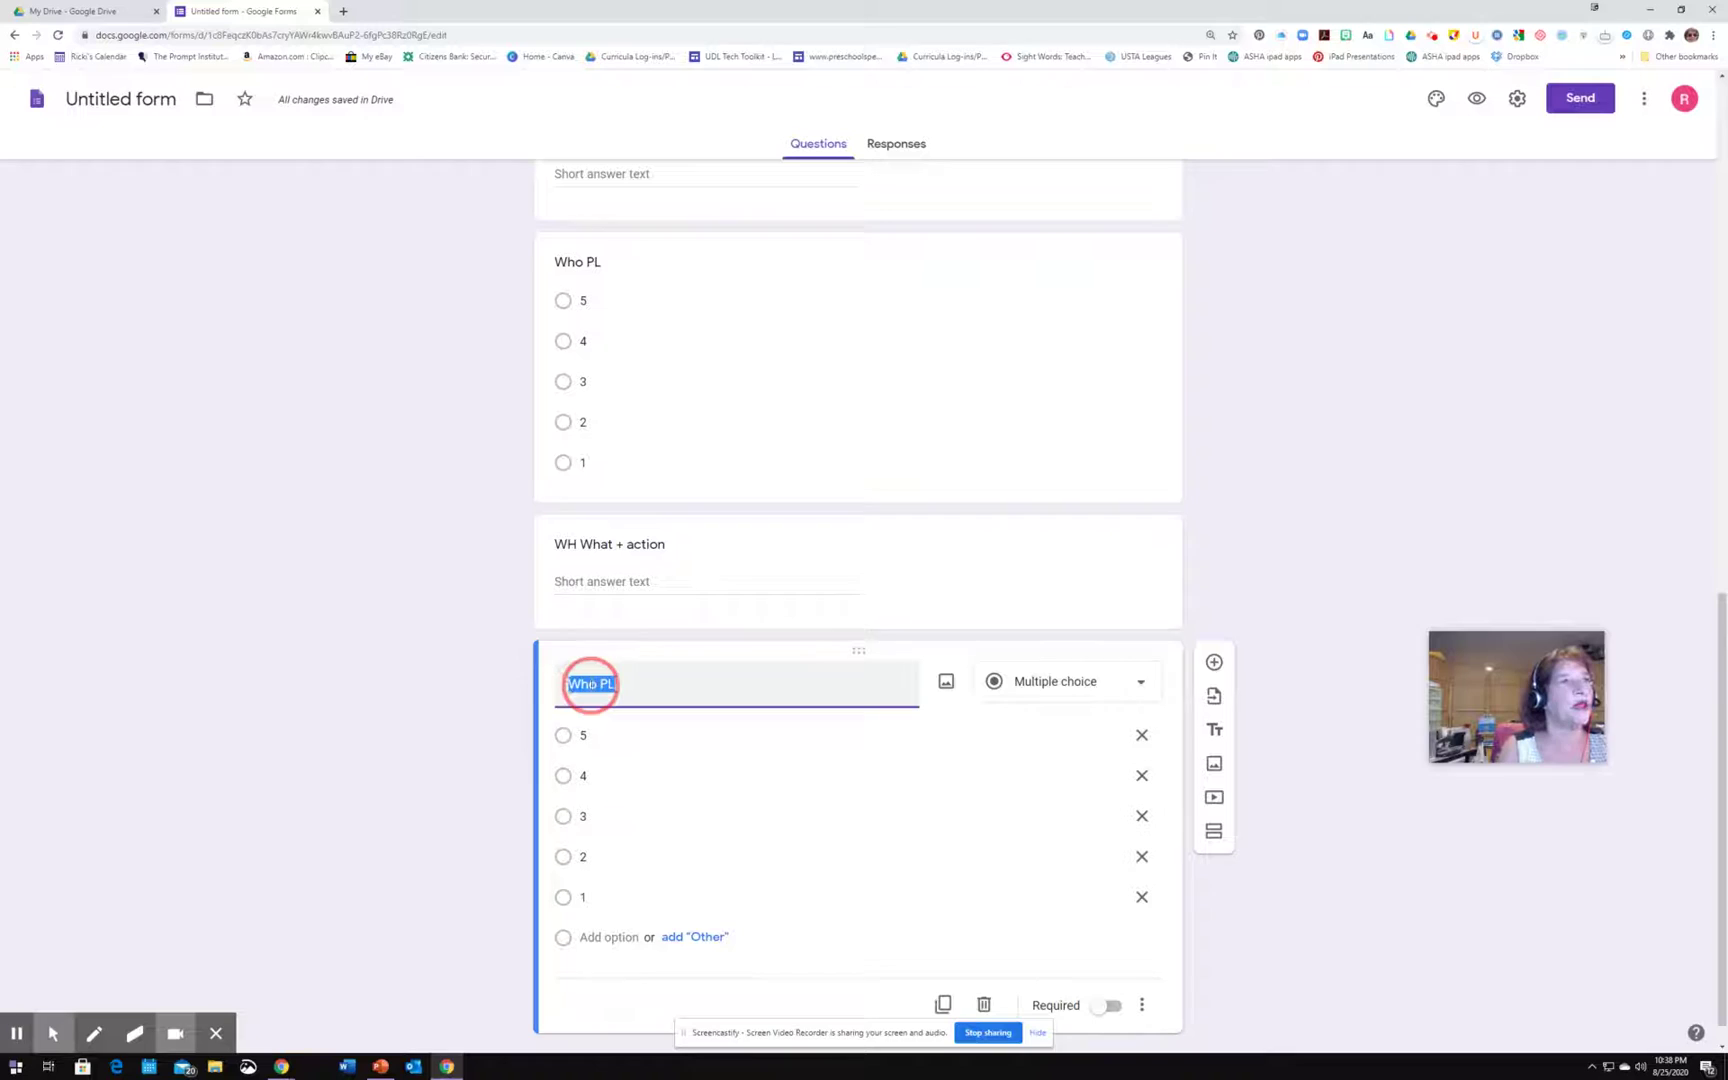
{"action": "left_click", "coordinate": [626, 684]}
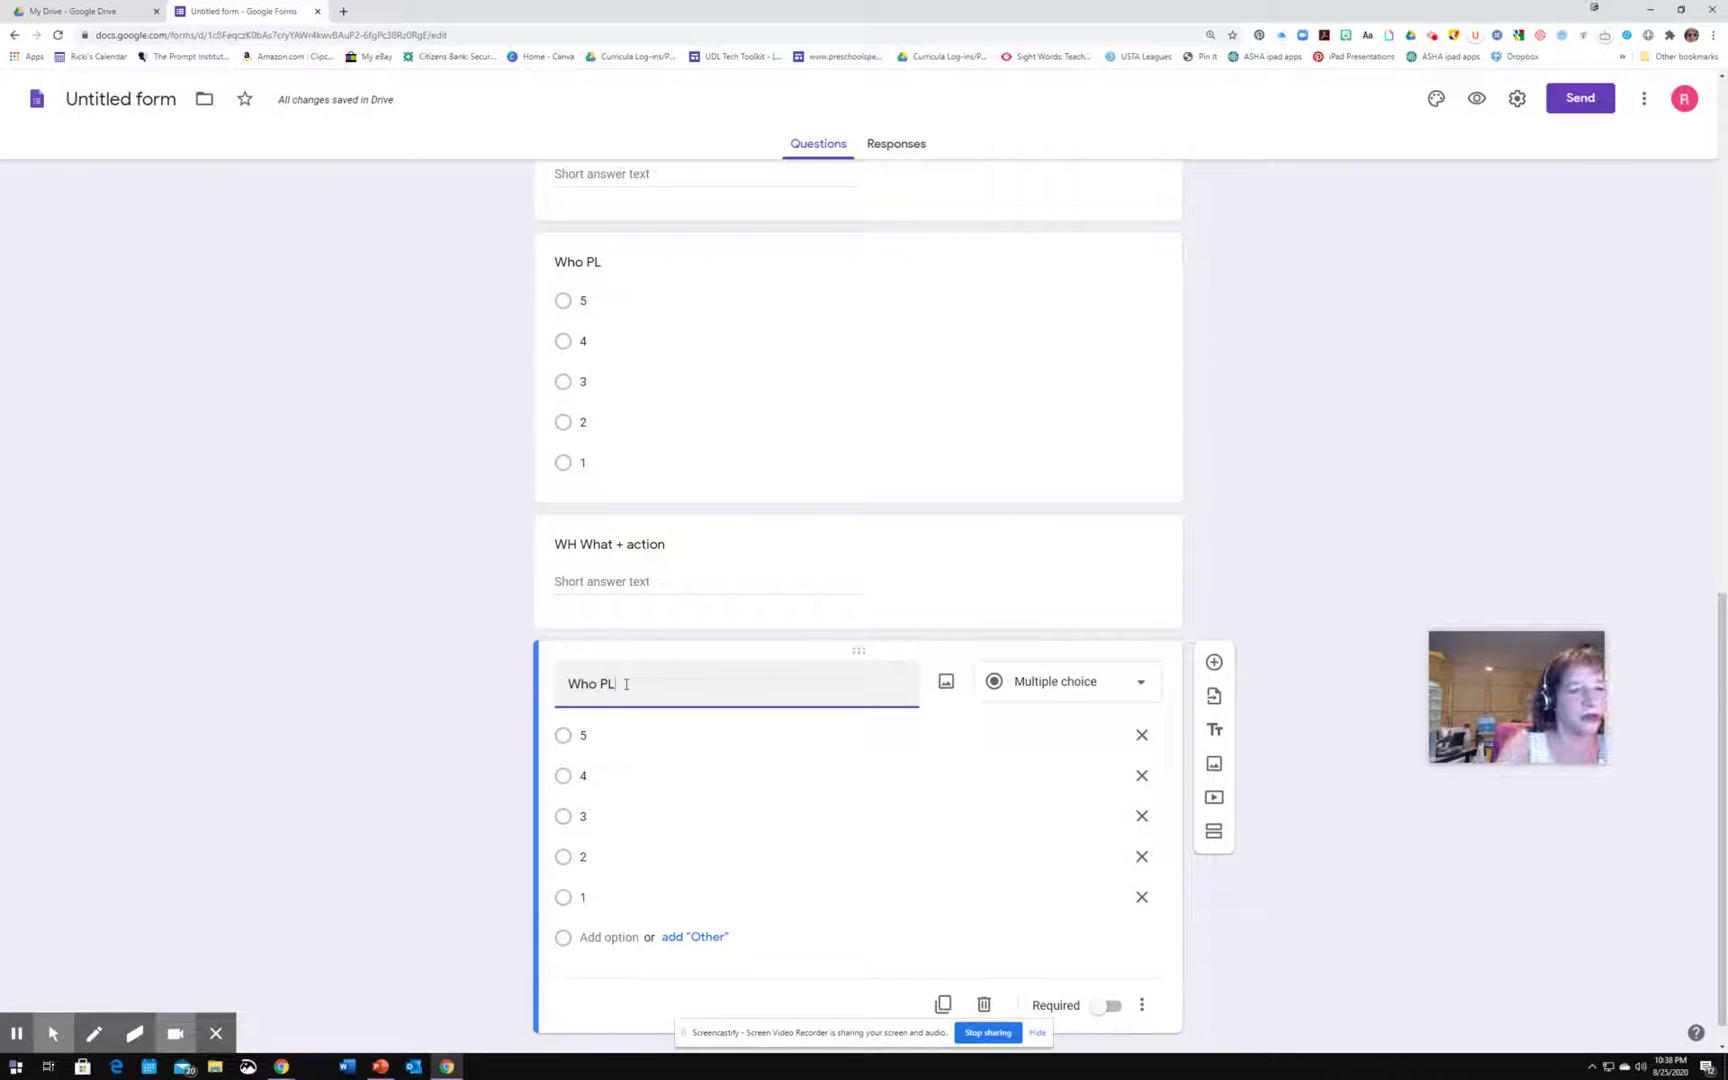
{"action": "key", "text": "BackSpace"}
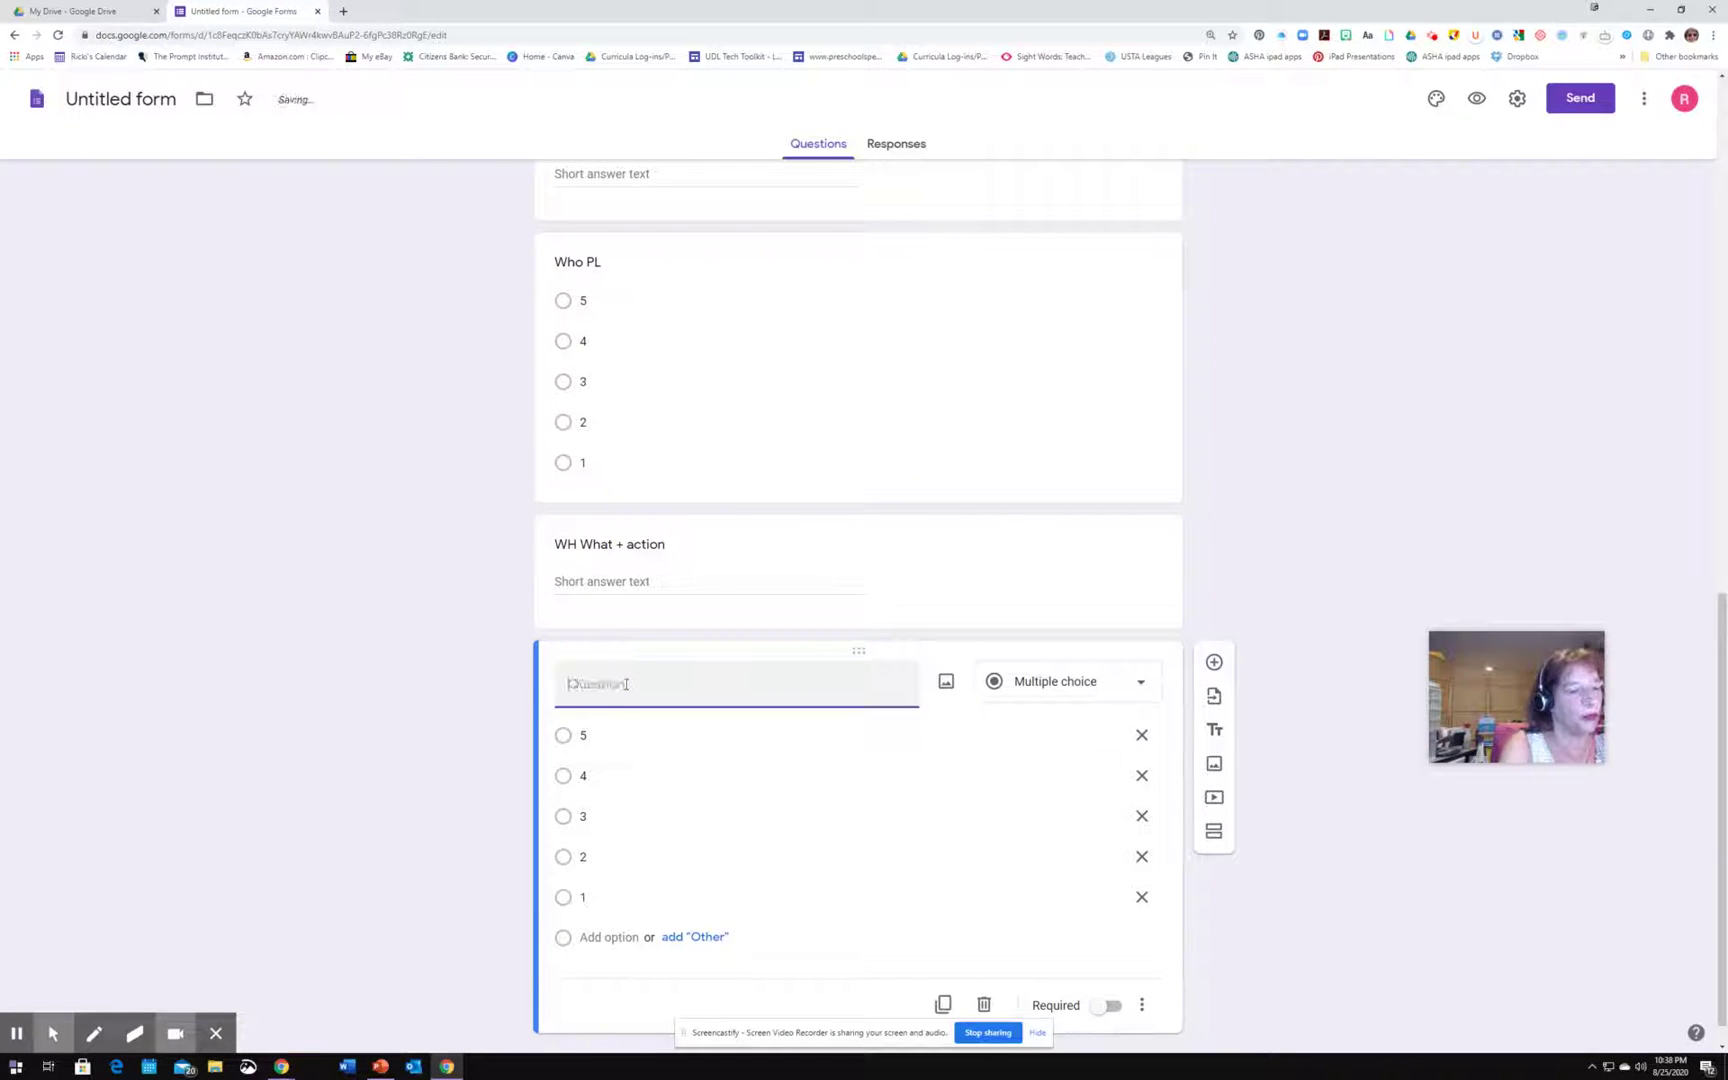
{"action": "type", "text": "Wha"}
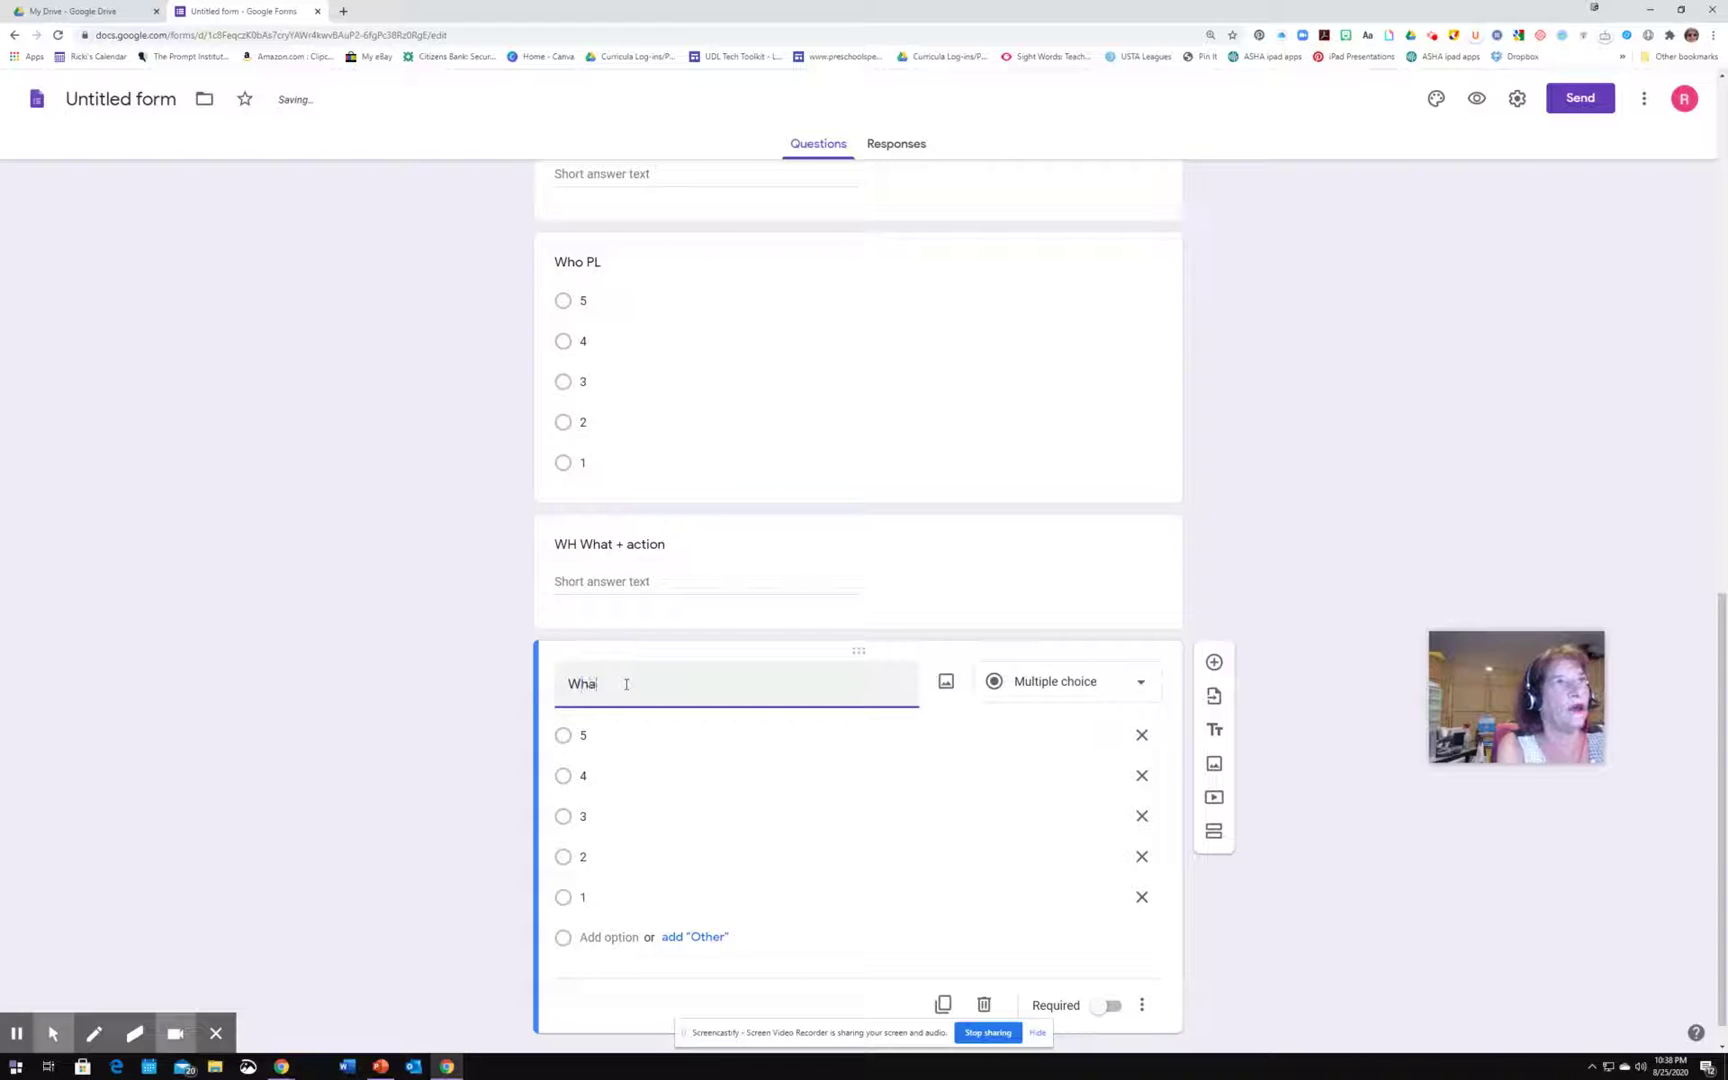
{"action": "type", "text": "t PL"}
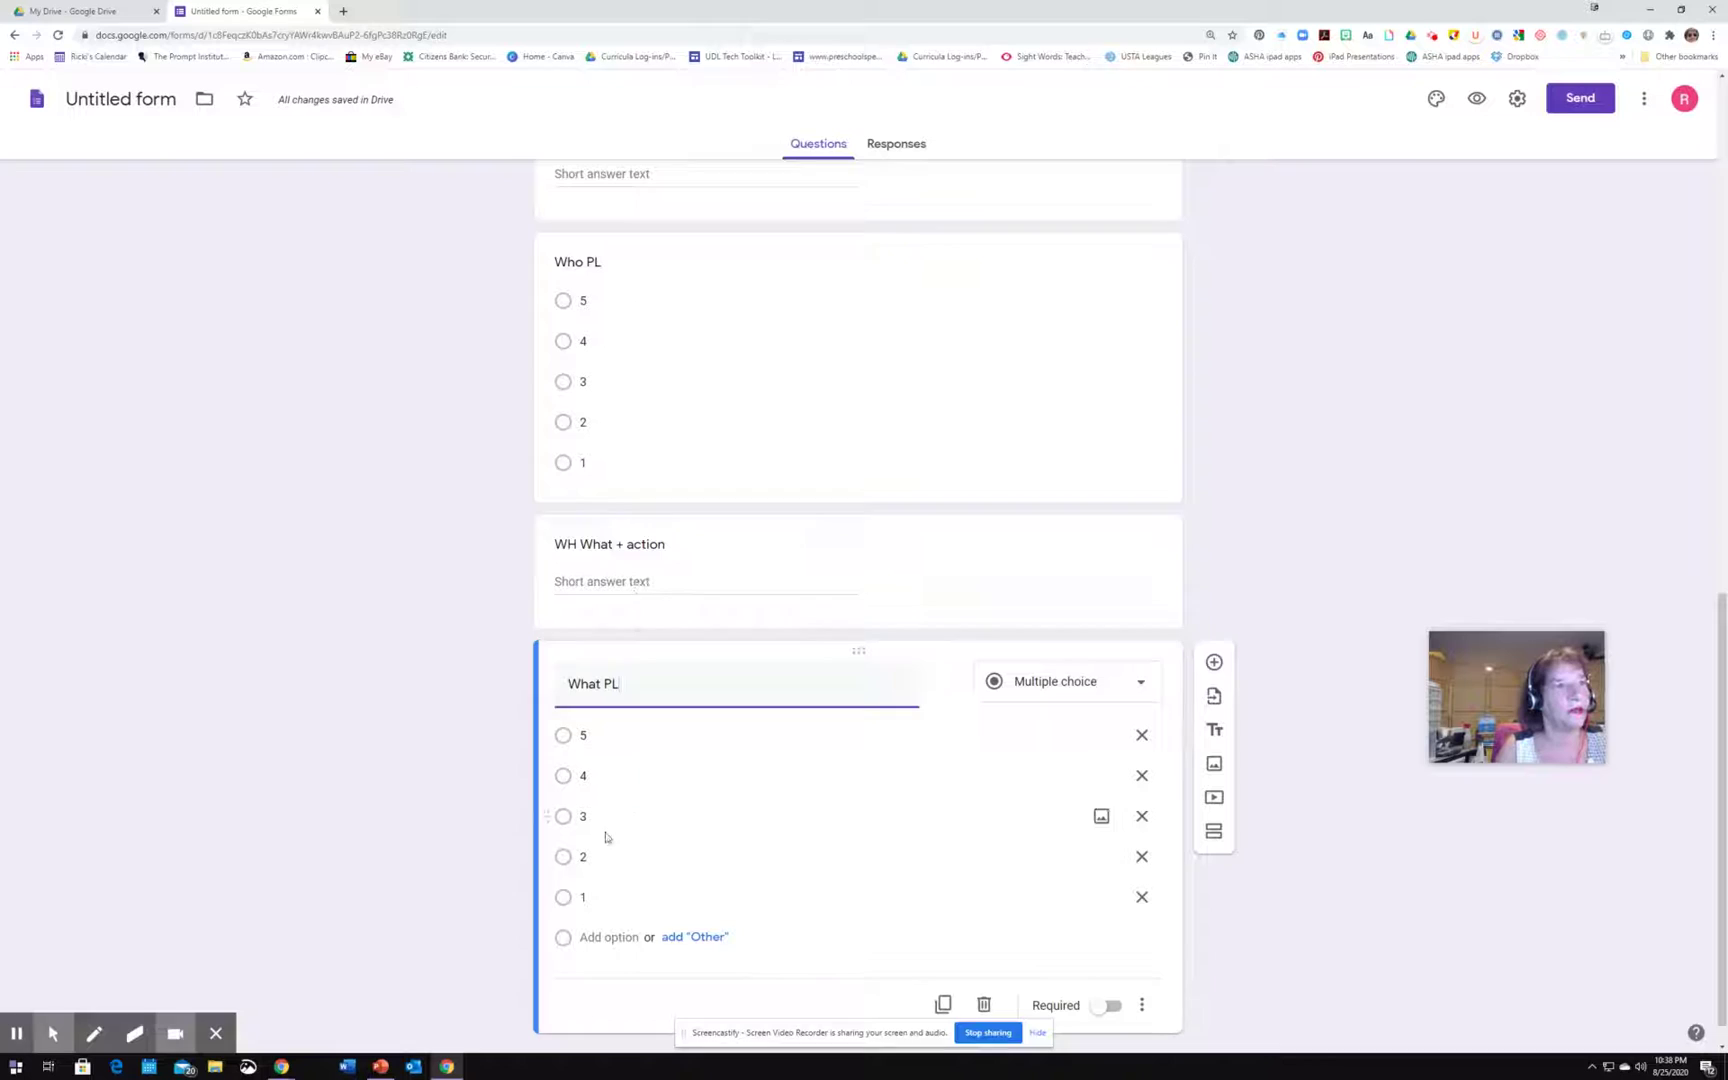
{"action": "scroll", "coordinate": [728, 638], "scroll_direction": "up", "scroll_amount": 1}
{"action": "scroll", "coordinate": [728, 638], "scroll_direction": "up", "scroll_amount": 5}
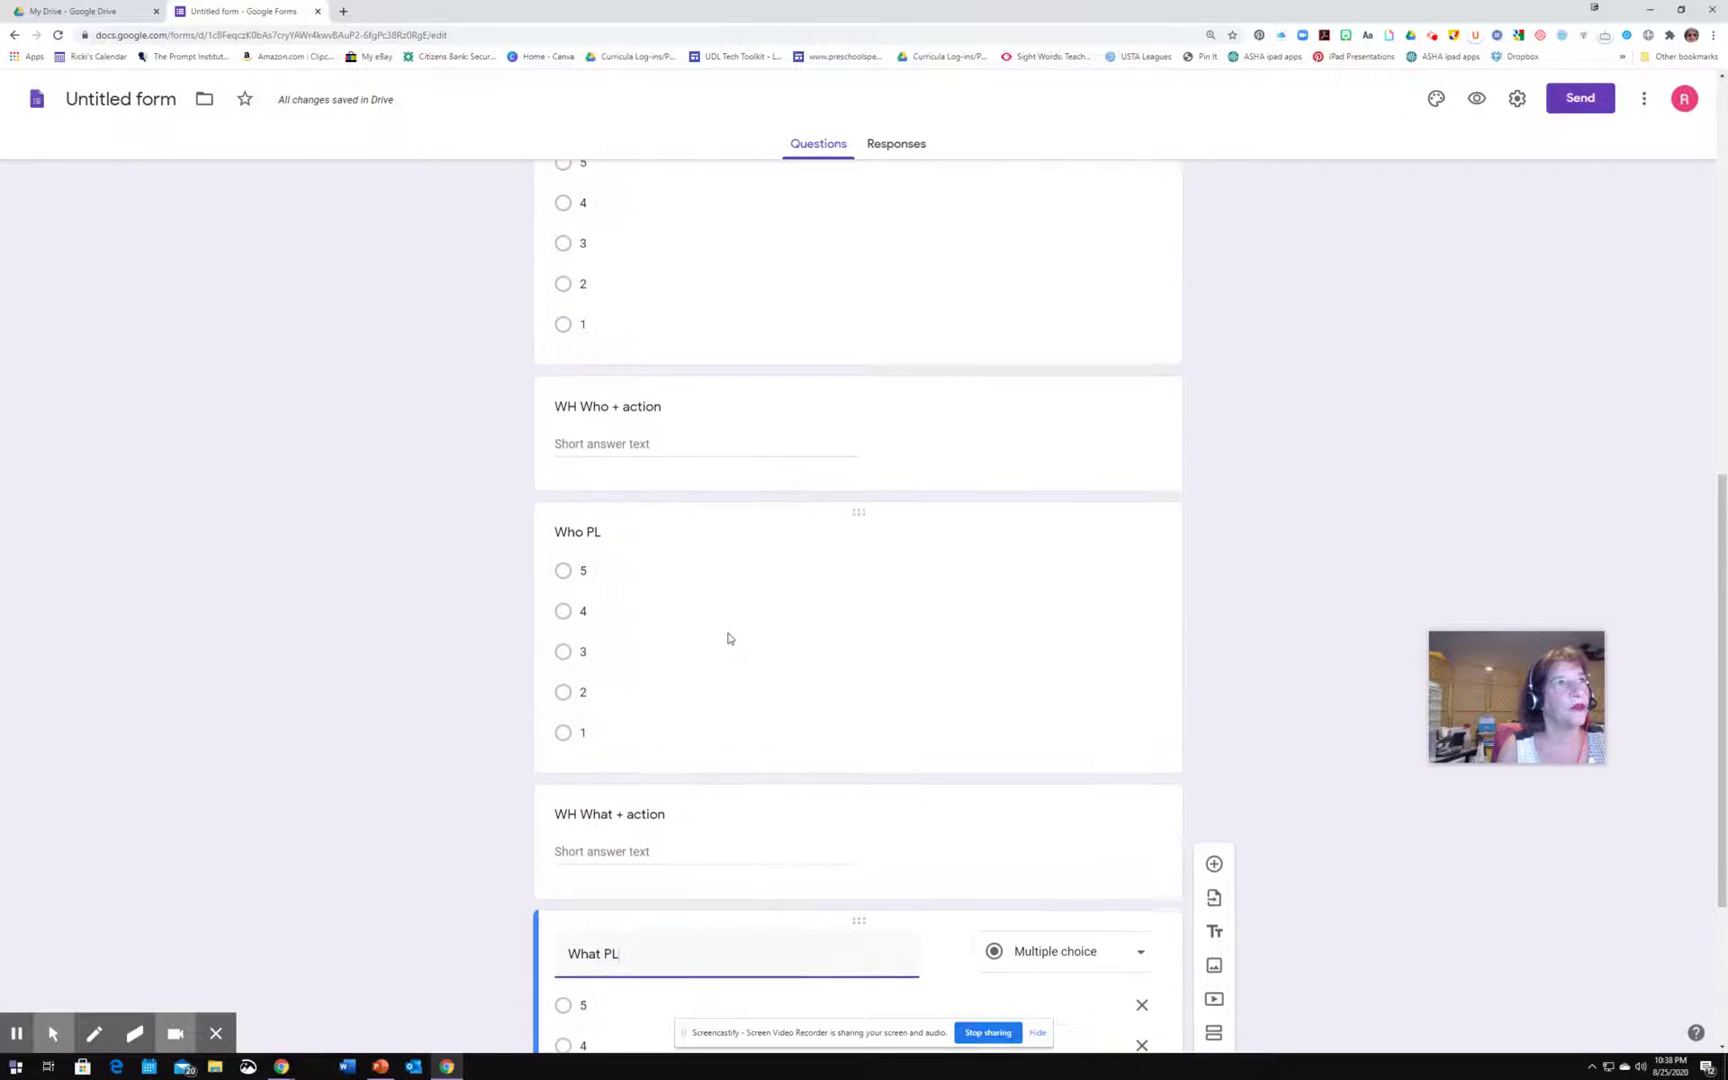
{"action": "scroll", "coordinate": [729, 637], "scroll_direction": "down", "scroll_amount": 4}
{"action": "scroll", "coordinate": [728, 638], "scroll_direction": "down", "scroll_amount": 3}
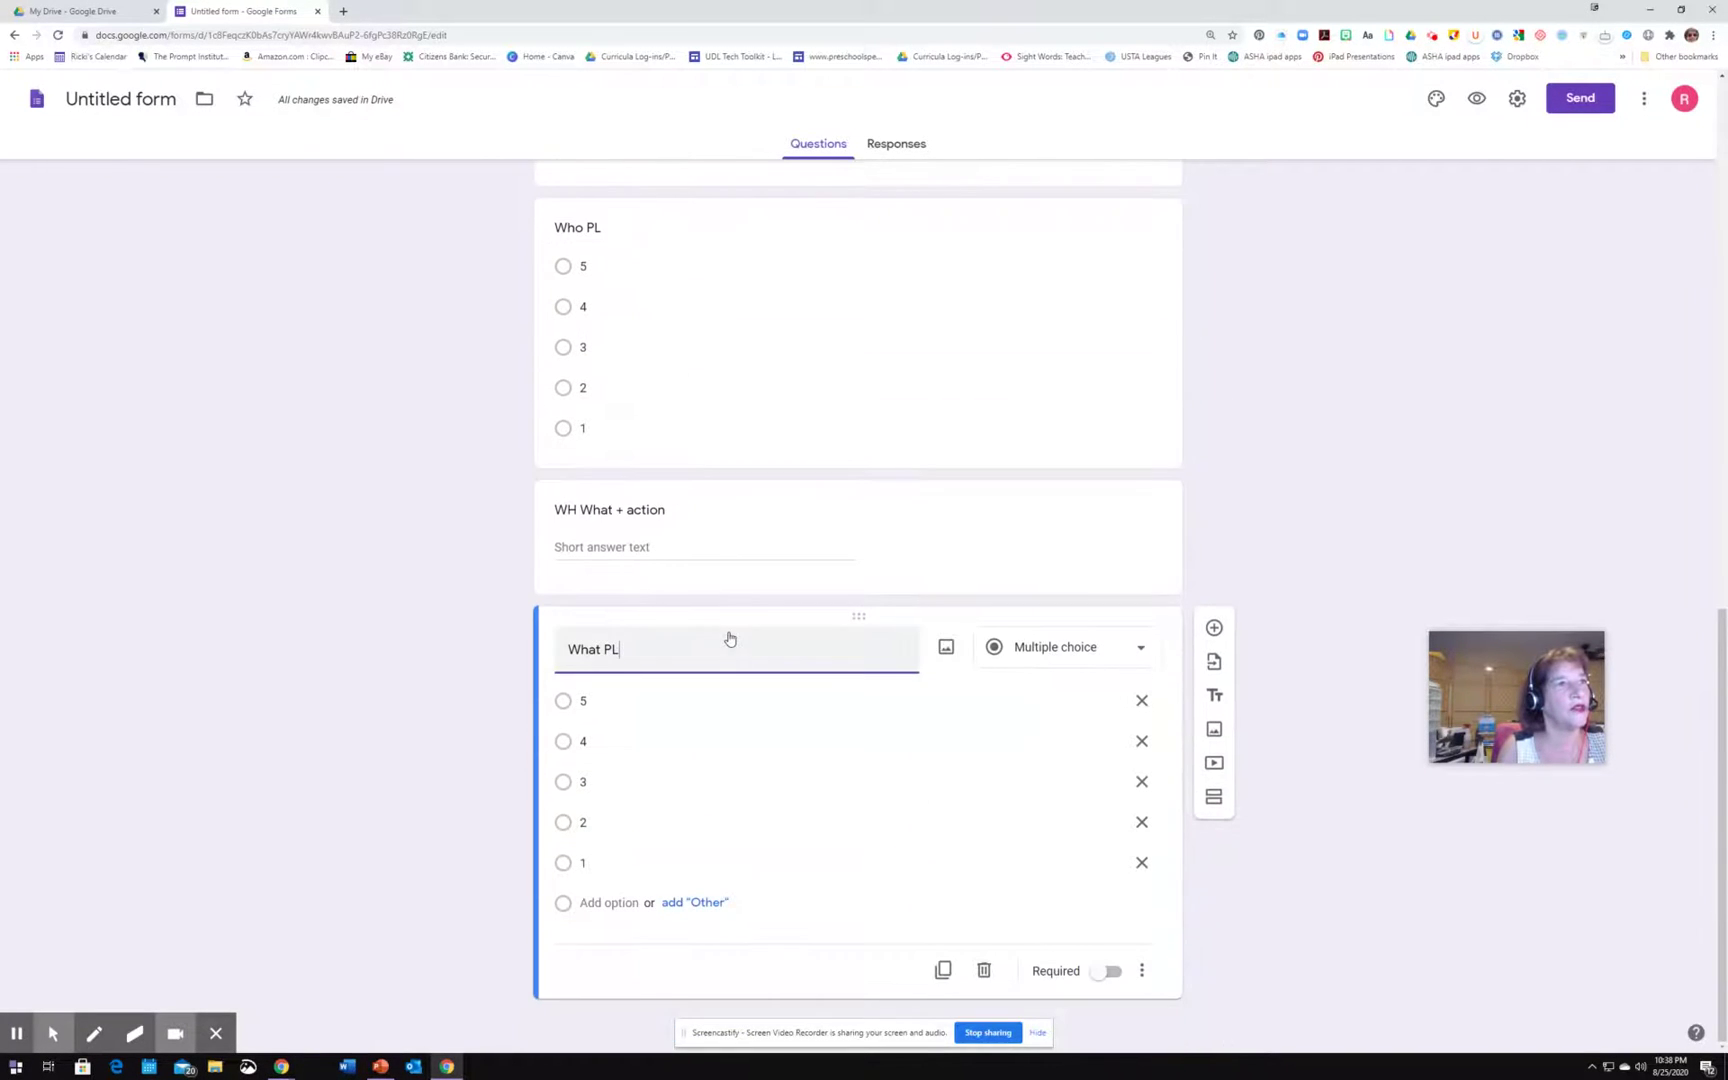
Make What PL a multiple choice grid and add a new question titled 'Notes & Plan'.
{"action": "left_click", "coordinate": [1137, 650]}
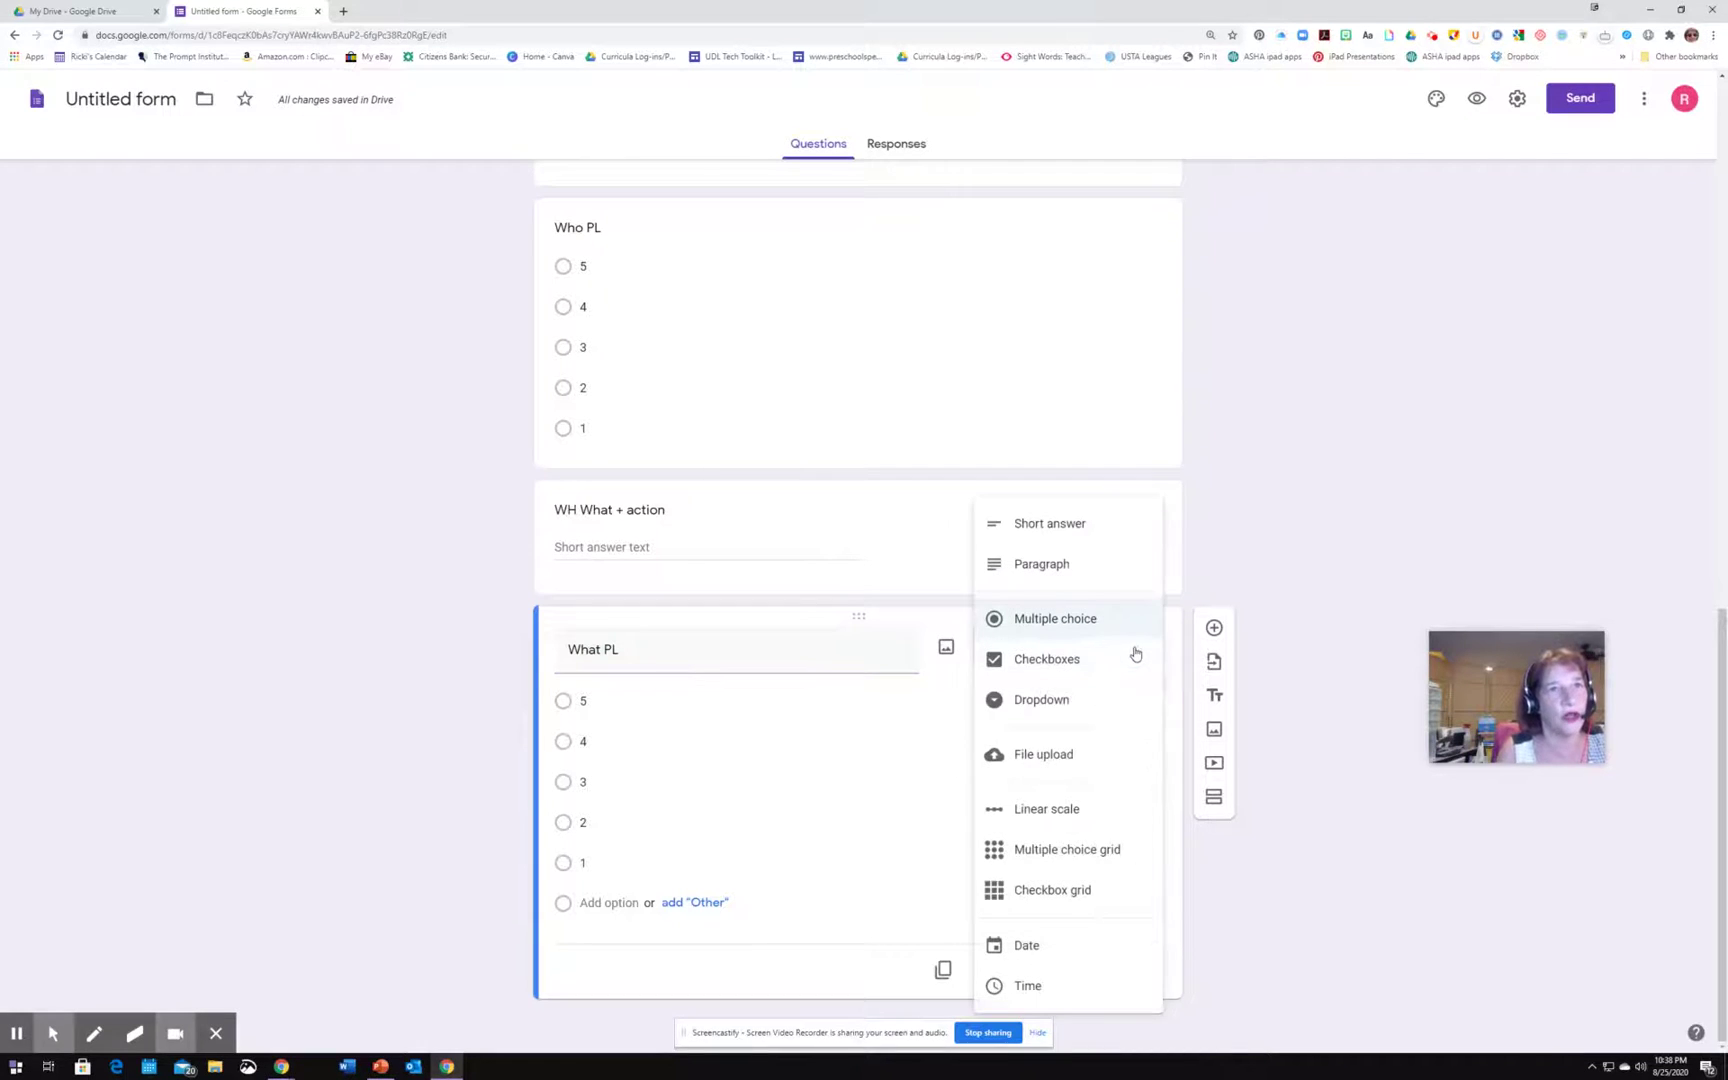
{"action": "left_click", "coordinate": [1077, 850]}
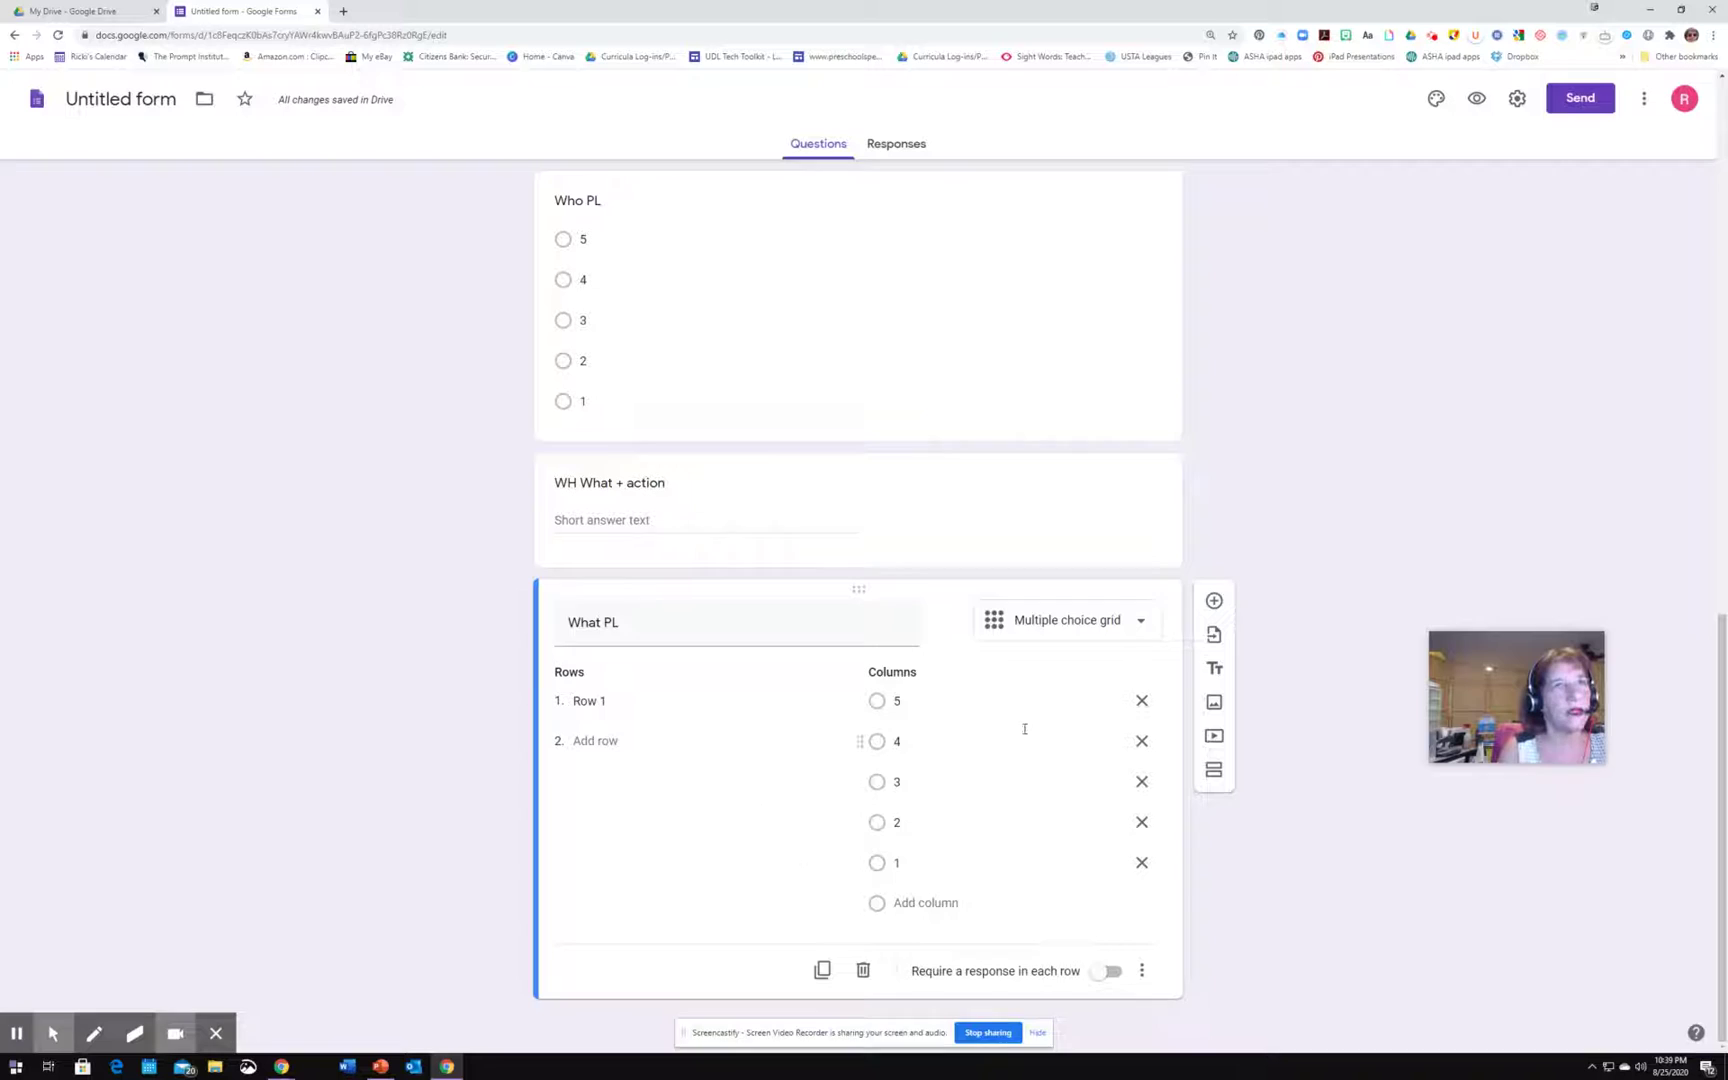
{"action": "left_click", "coordinate": [1214, 600]}
{"action": "left_click", "coordinate": [605, 815]}
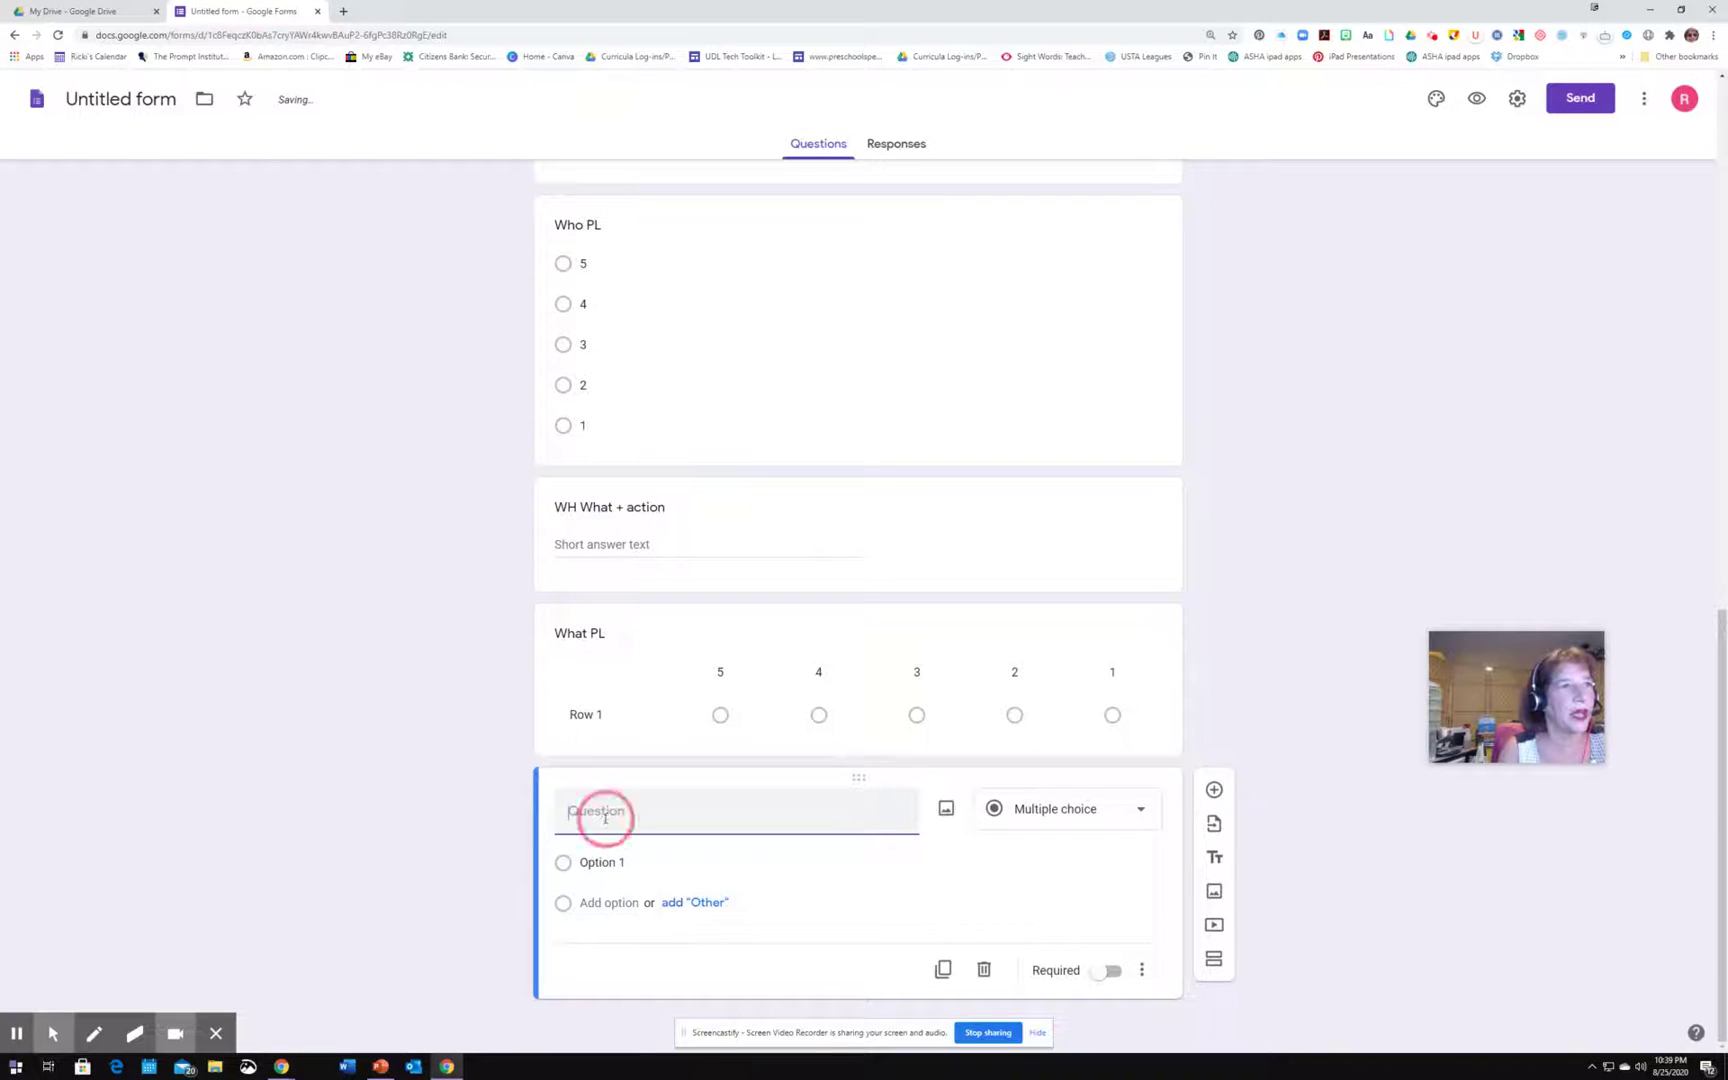
{"action": "type", "text": "Not"}
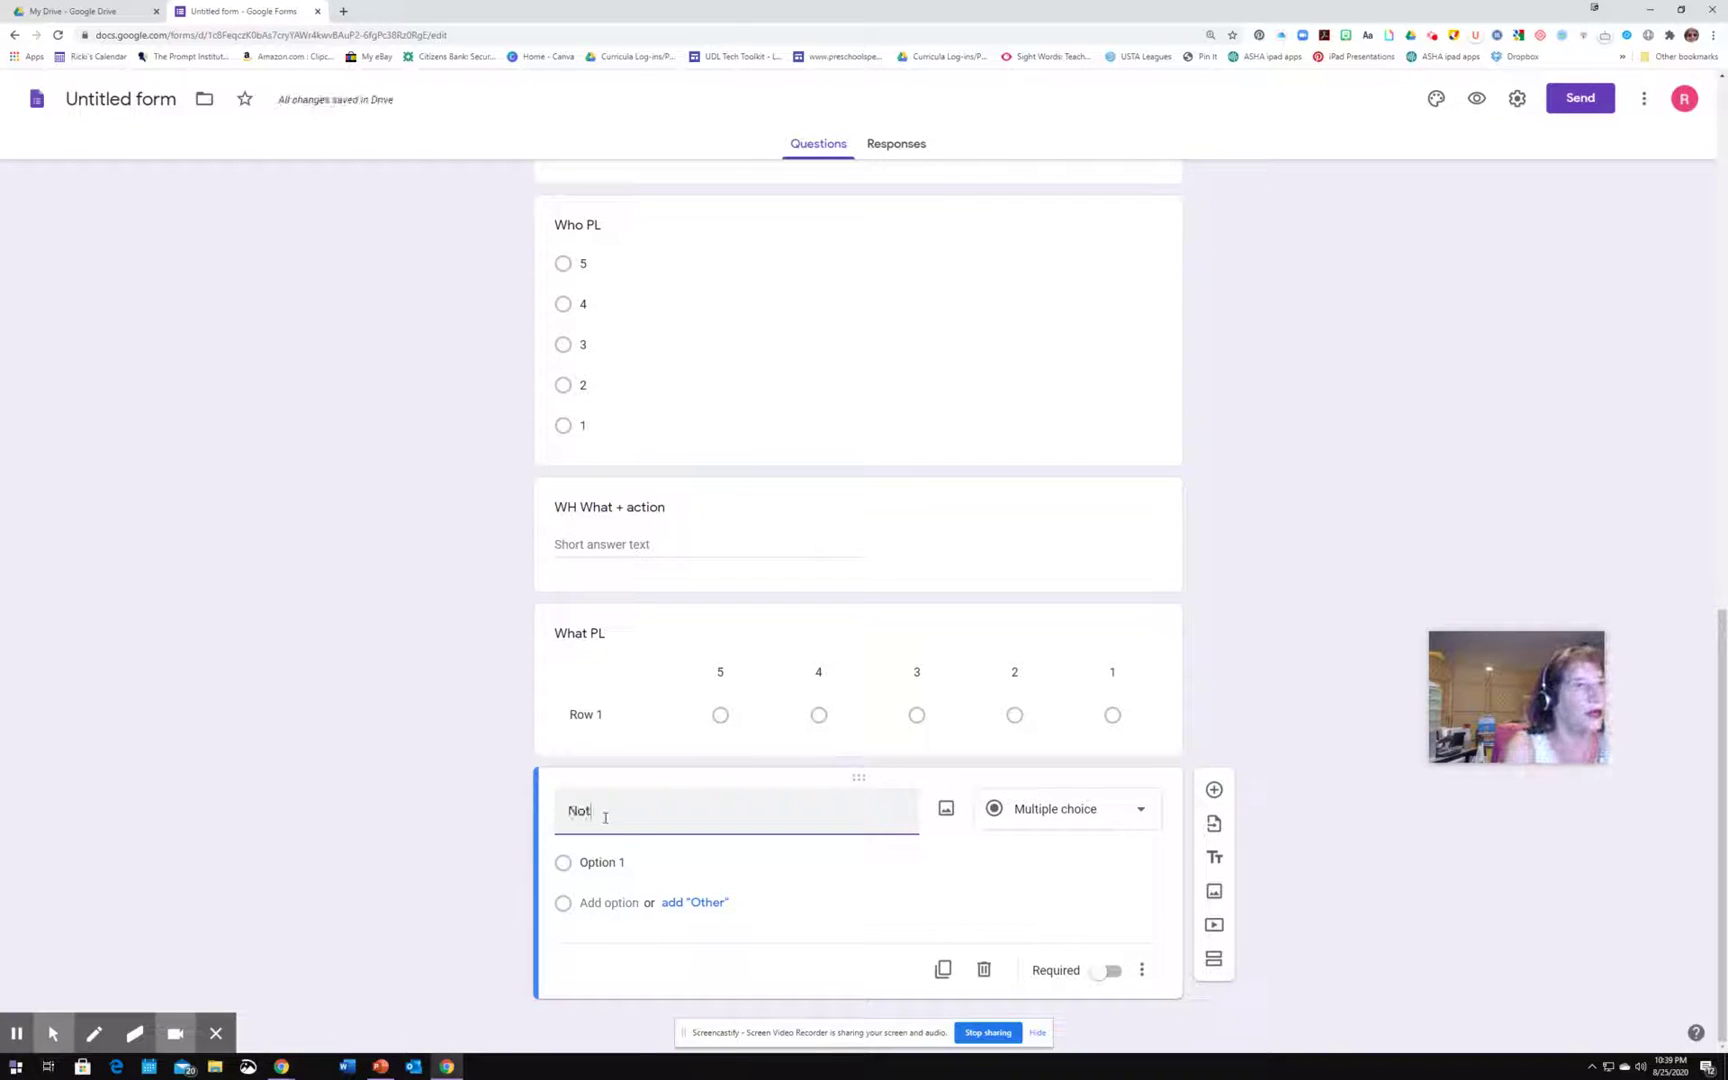
{"action": "type", "text": "es"}
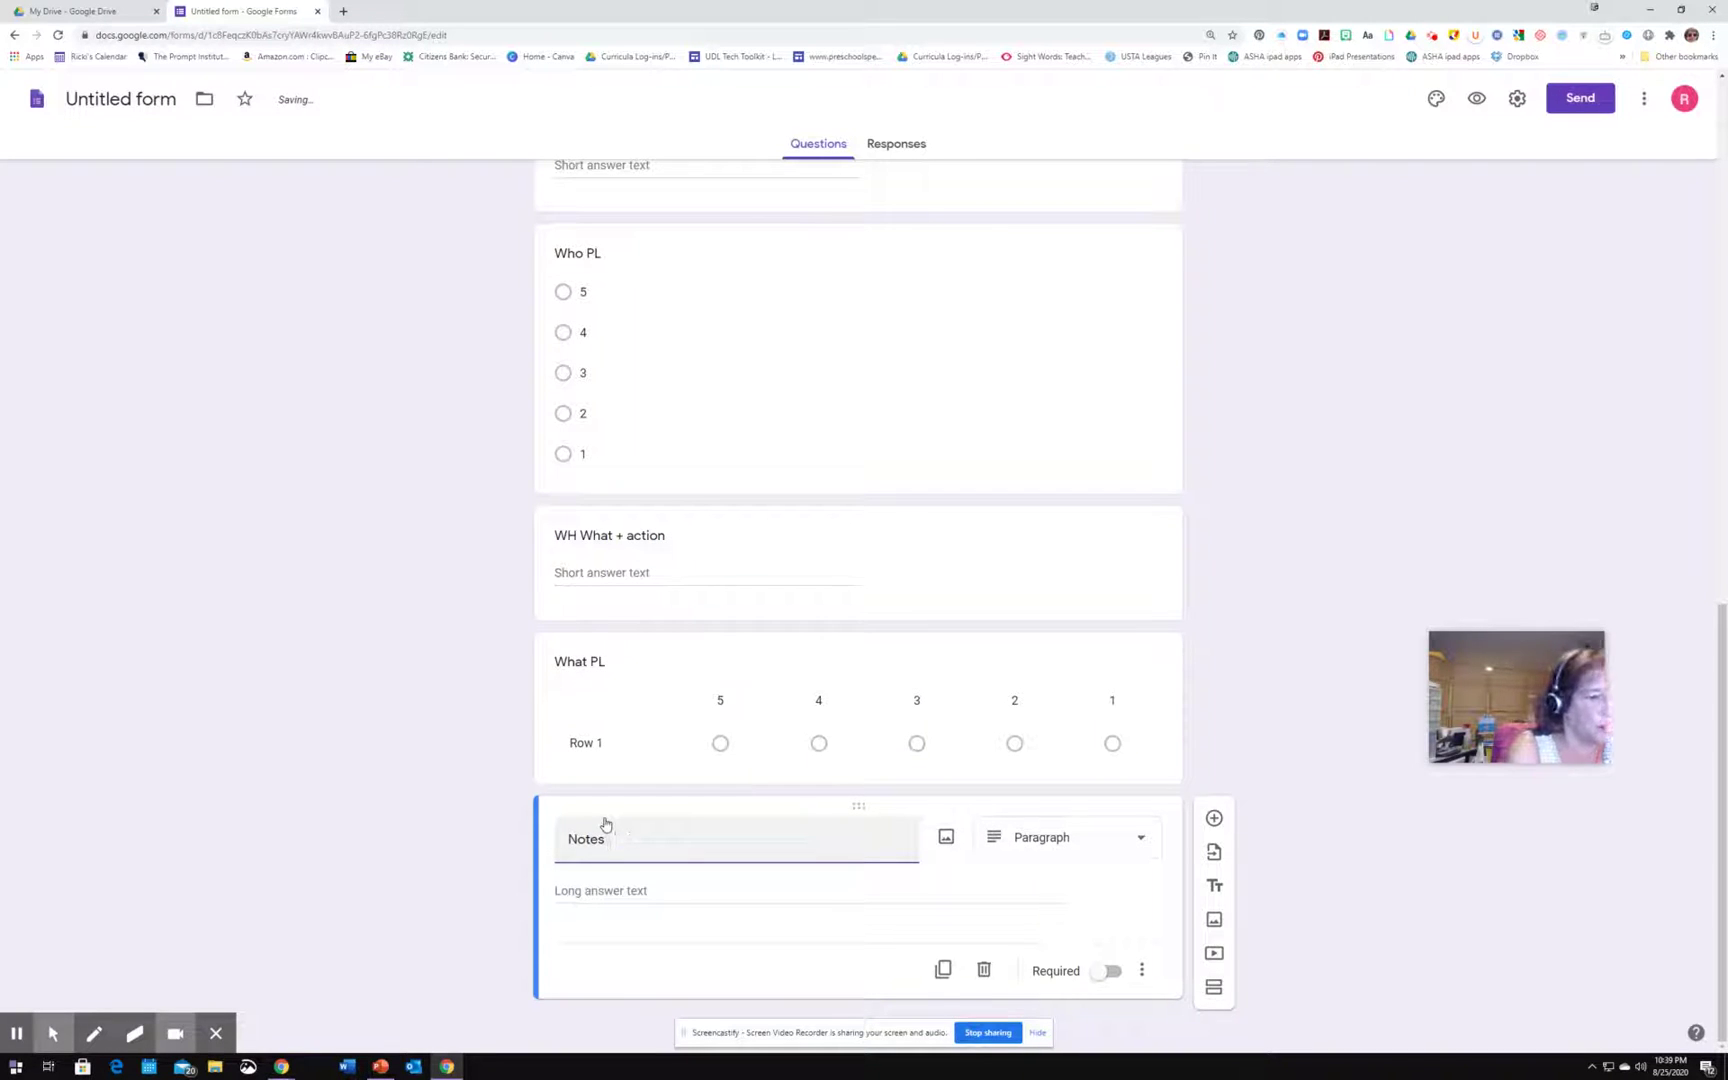
{"action": "type", "text": " a & Plan"}
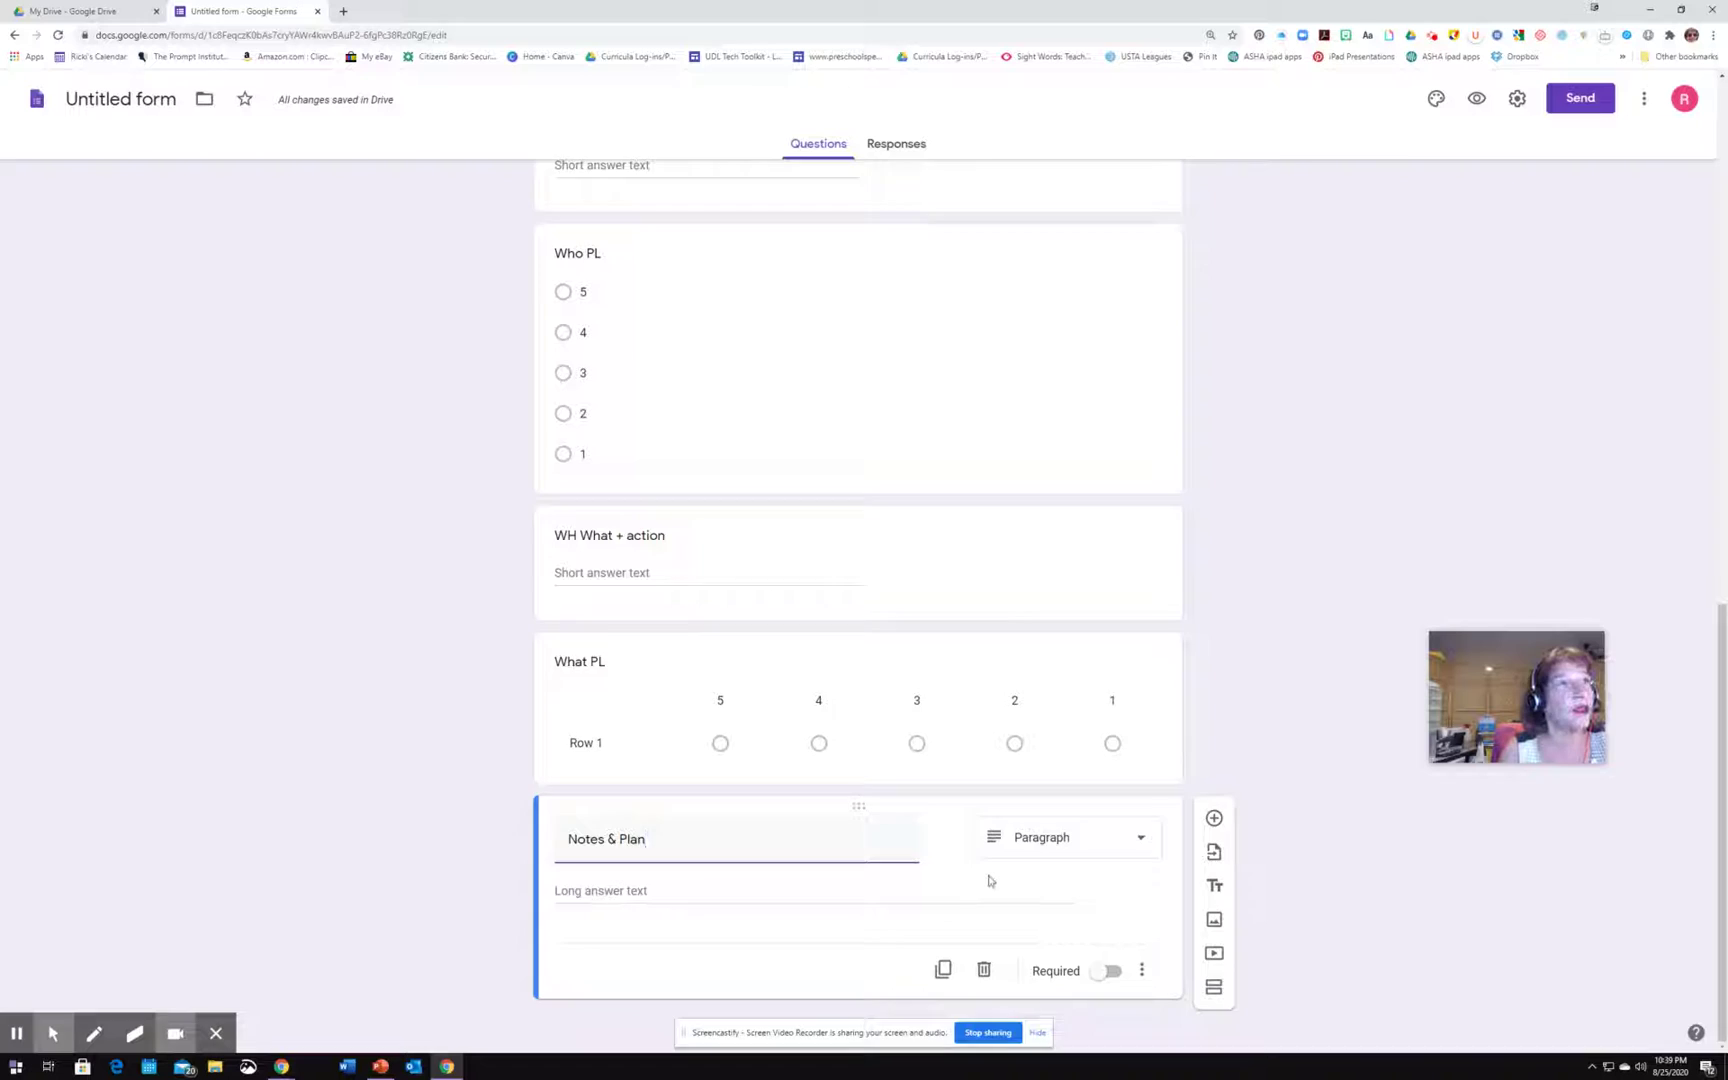
{"action": "scroll", "coordinate": [988, 879], "scroll_direction": "up", "scroll_amount": 4}
{"action": "scroll", "coordinate": [988, 879], "scroll_direction": "down", "scroll_amount": 4}
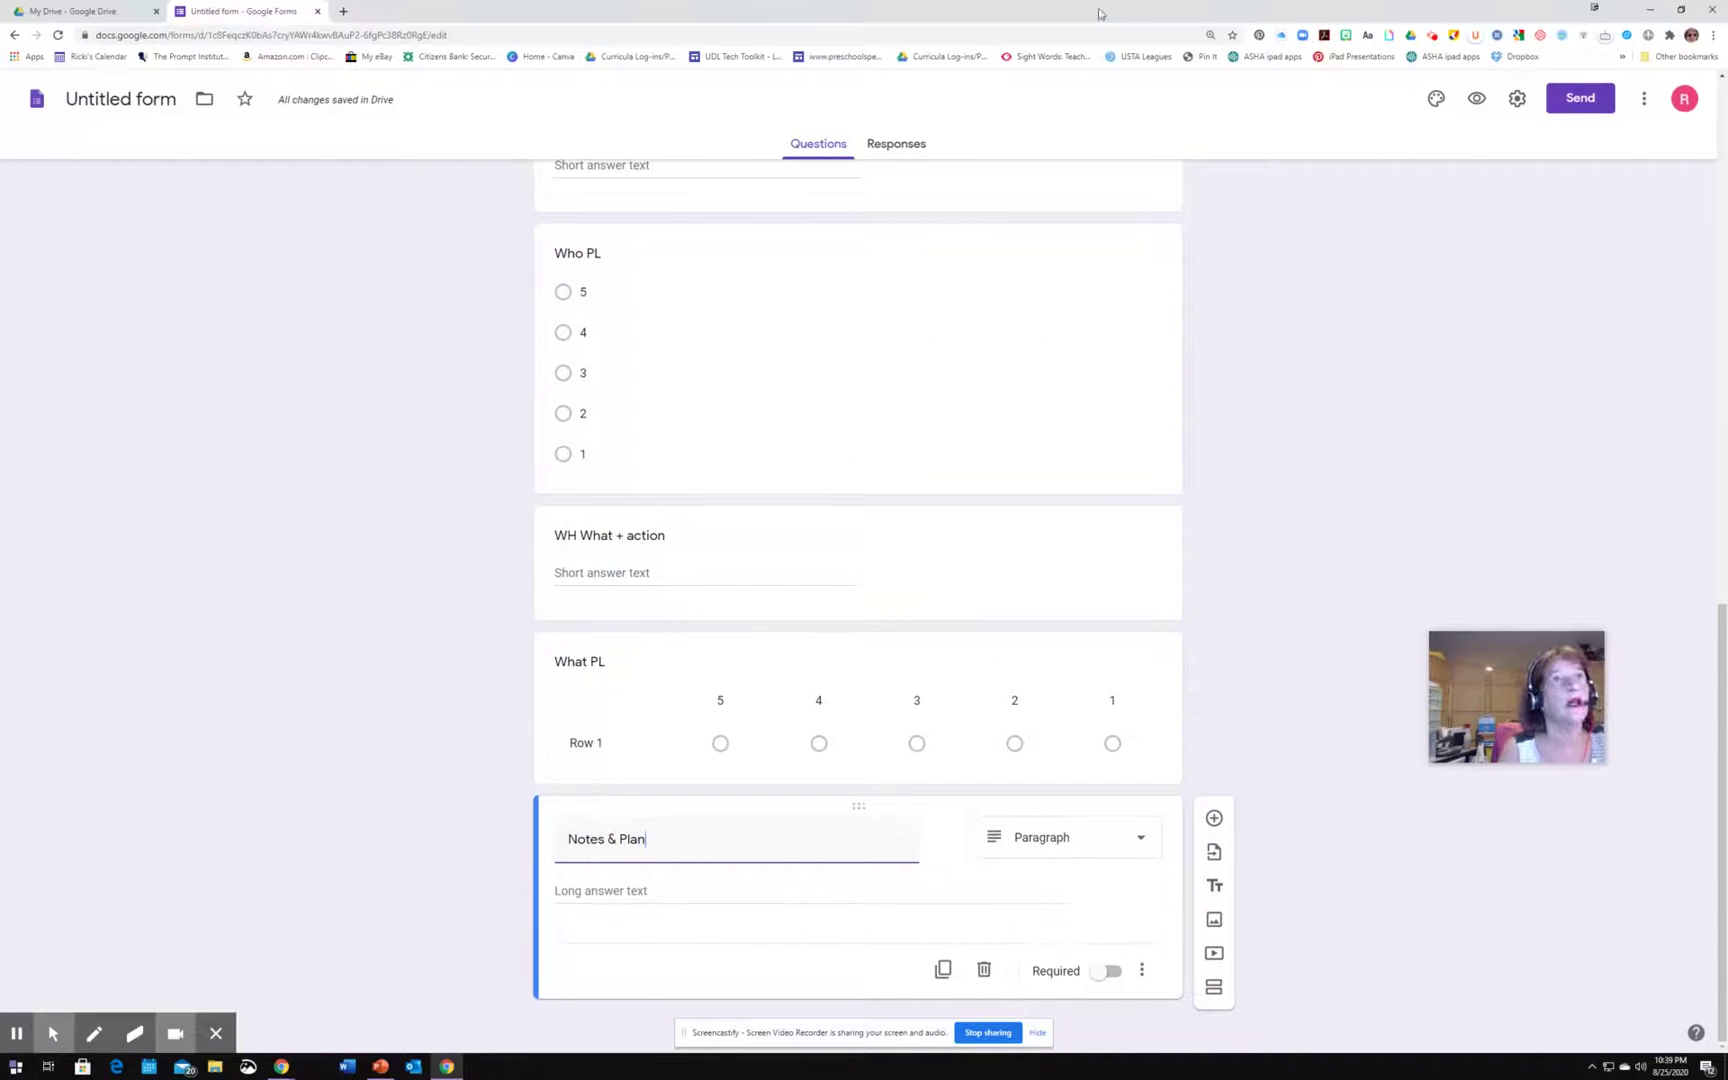
Restore the browser window over the PowerPoint slides and bring Notes & Plan into view.
{"action": "left_click_drag", "start_coordinate": [1098, 13], "coordinate": [865, 128]}
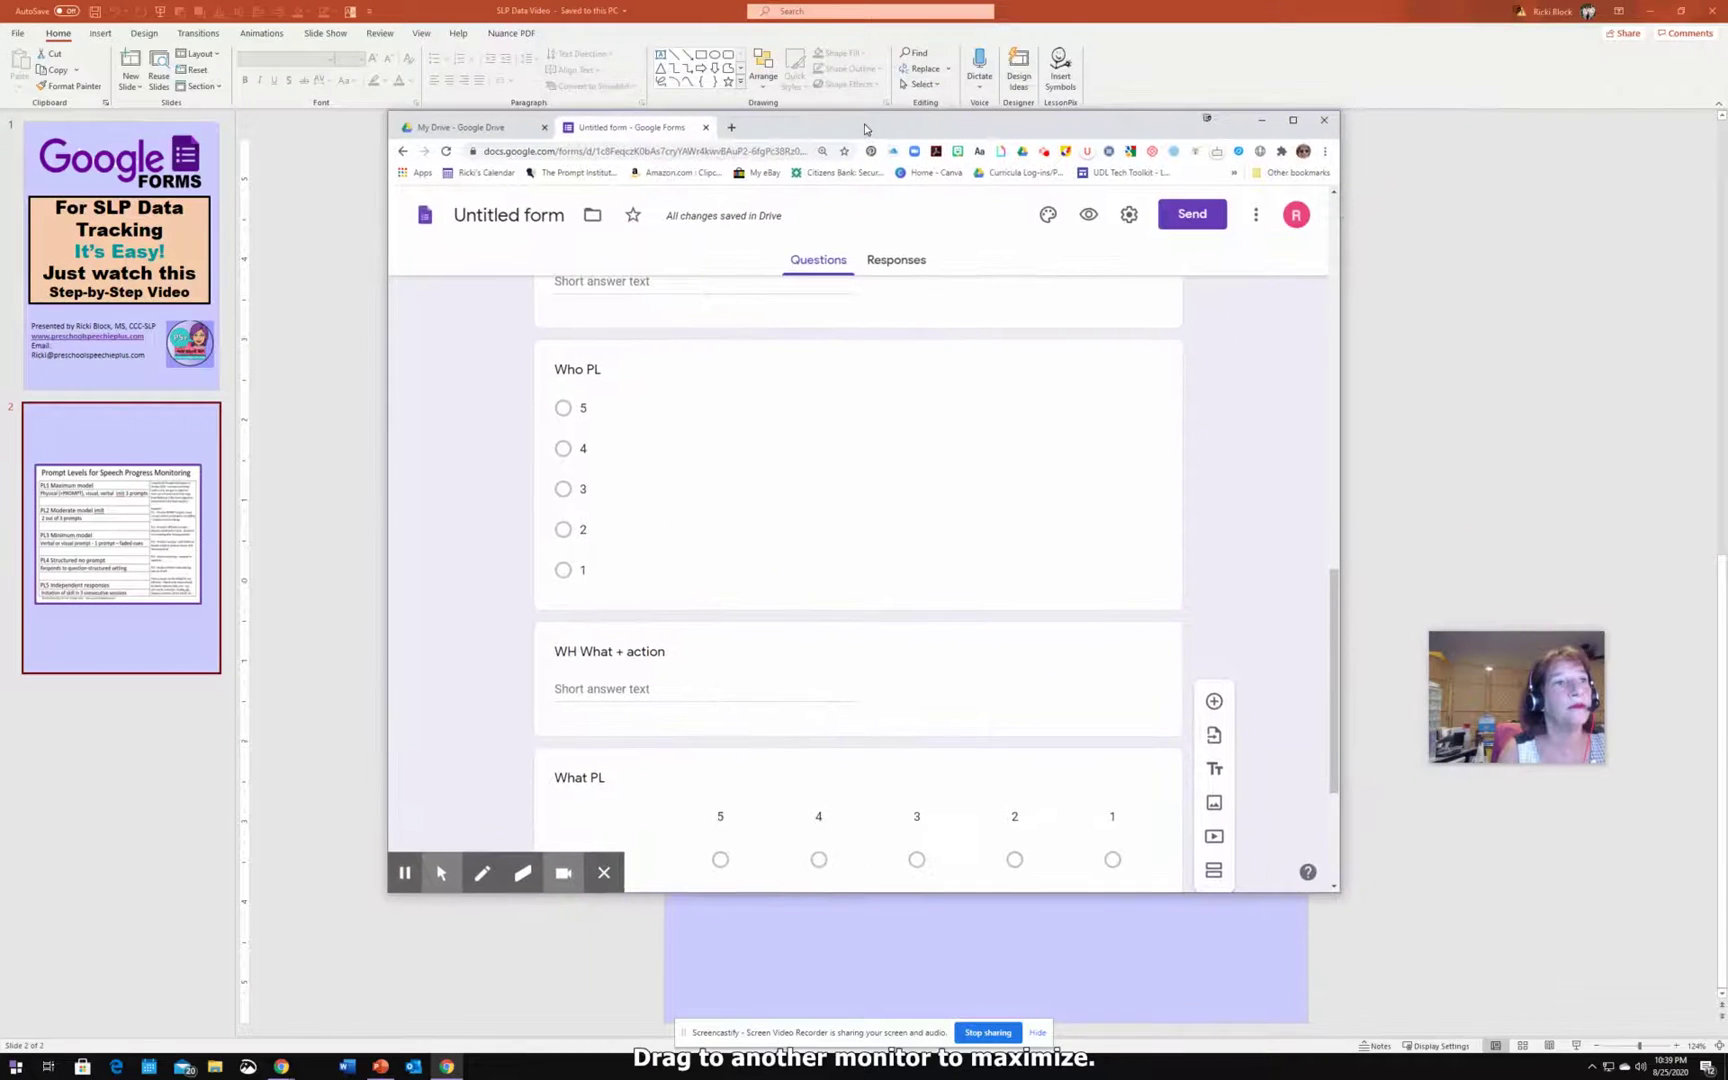
{"action": "left_click_drag", "start_coordinate": [1331, 629], "coordinate": [1317, 804]}
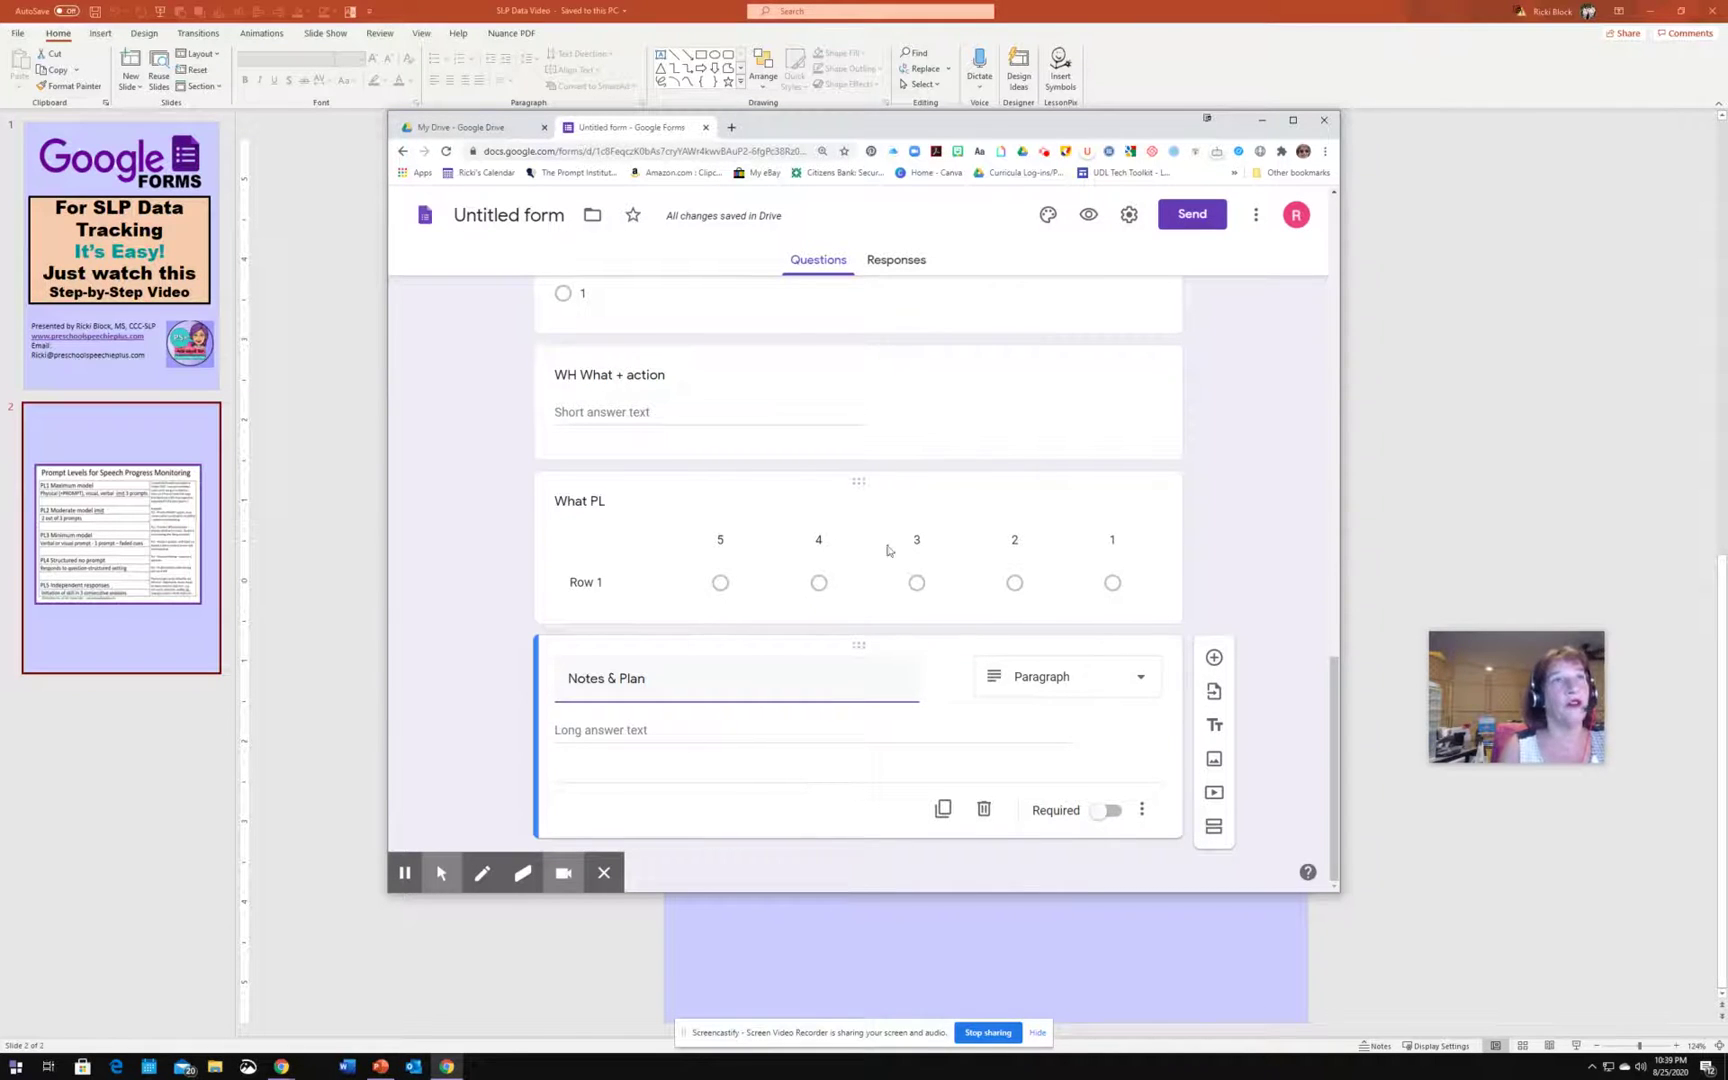
Preview the SLP Data 20-21 form, then start making a copy from the editor's More menu.
{"action": "left_click", "coordinate": [1089, 217]}
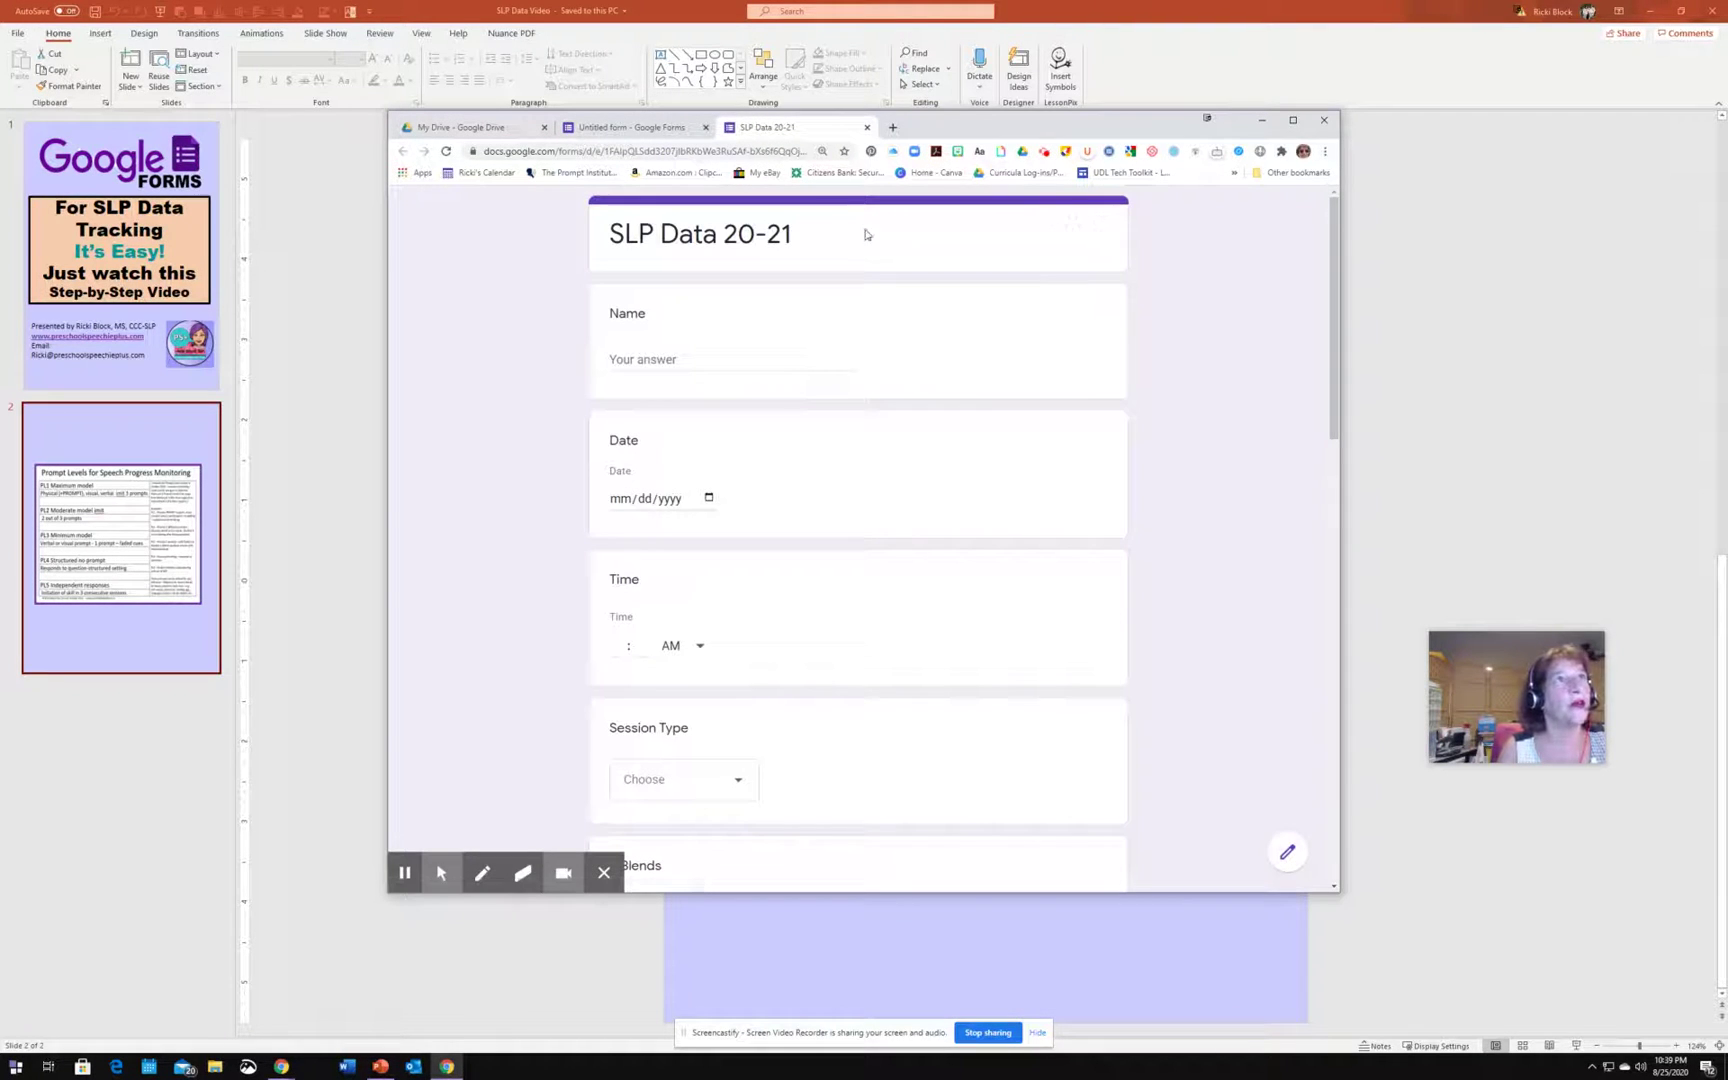
{"action": "left_click", "coordinate": [640, 133]}
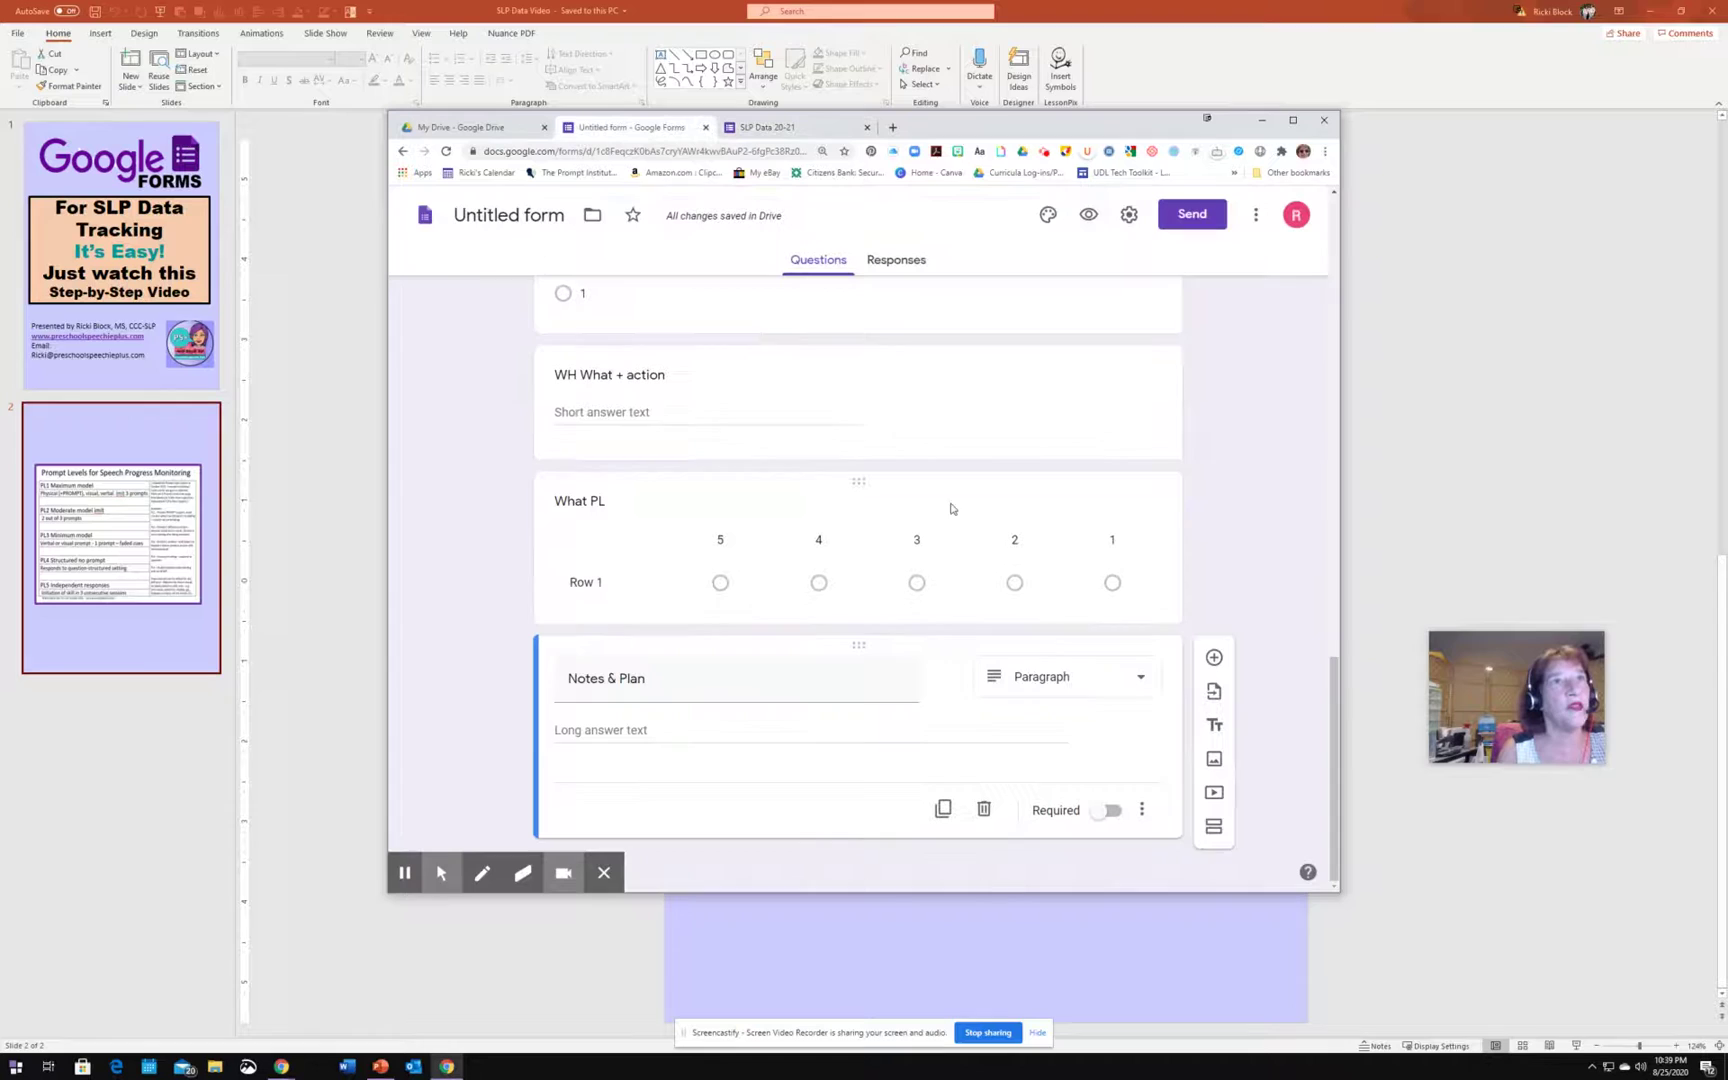
{"action": "scroll", "coordinate": [985, 481], "scroll_direction": "up", "scroll_amount": 3}
{"action": "scroll", "coordinate": [985, 481], "scroll_direction": "up", "scroll_amount": 6}
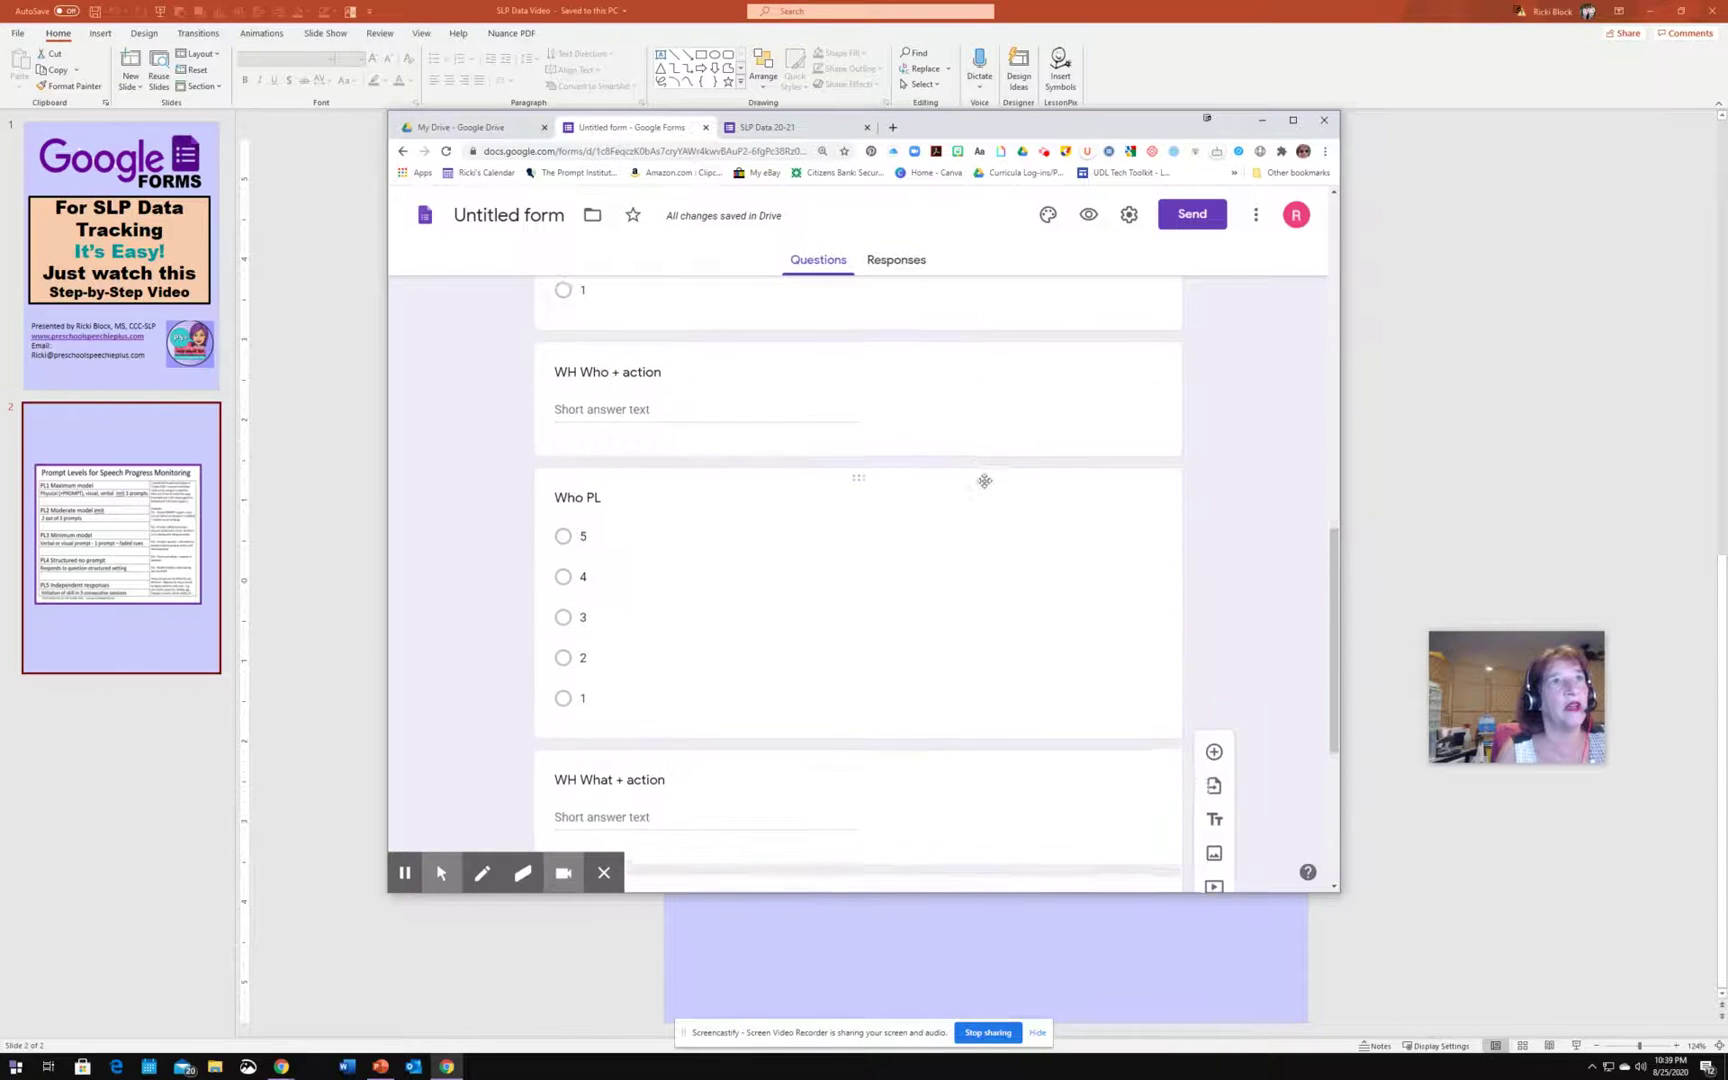
{"action": "left_click", "coordinate": [1256, 214]}
{"action": "left_click", "coordinate": [1238, 316]}
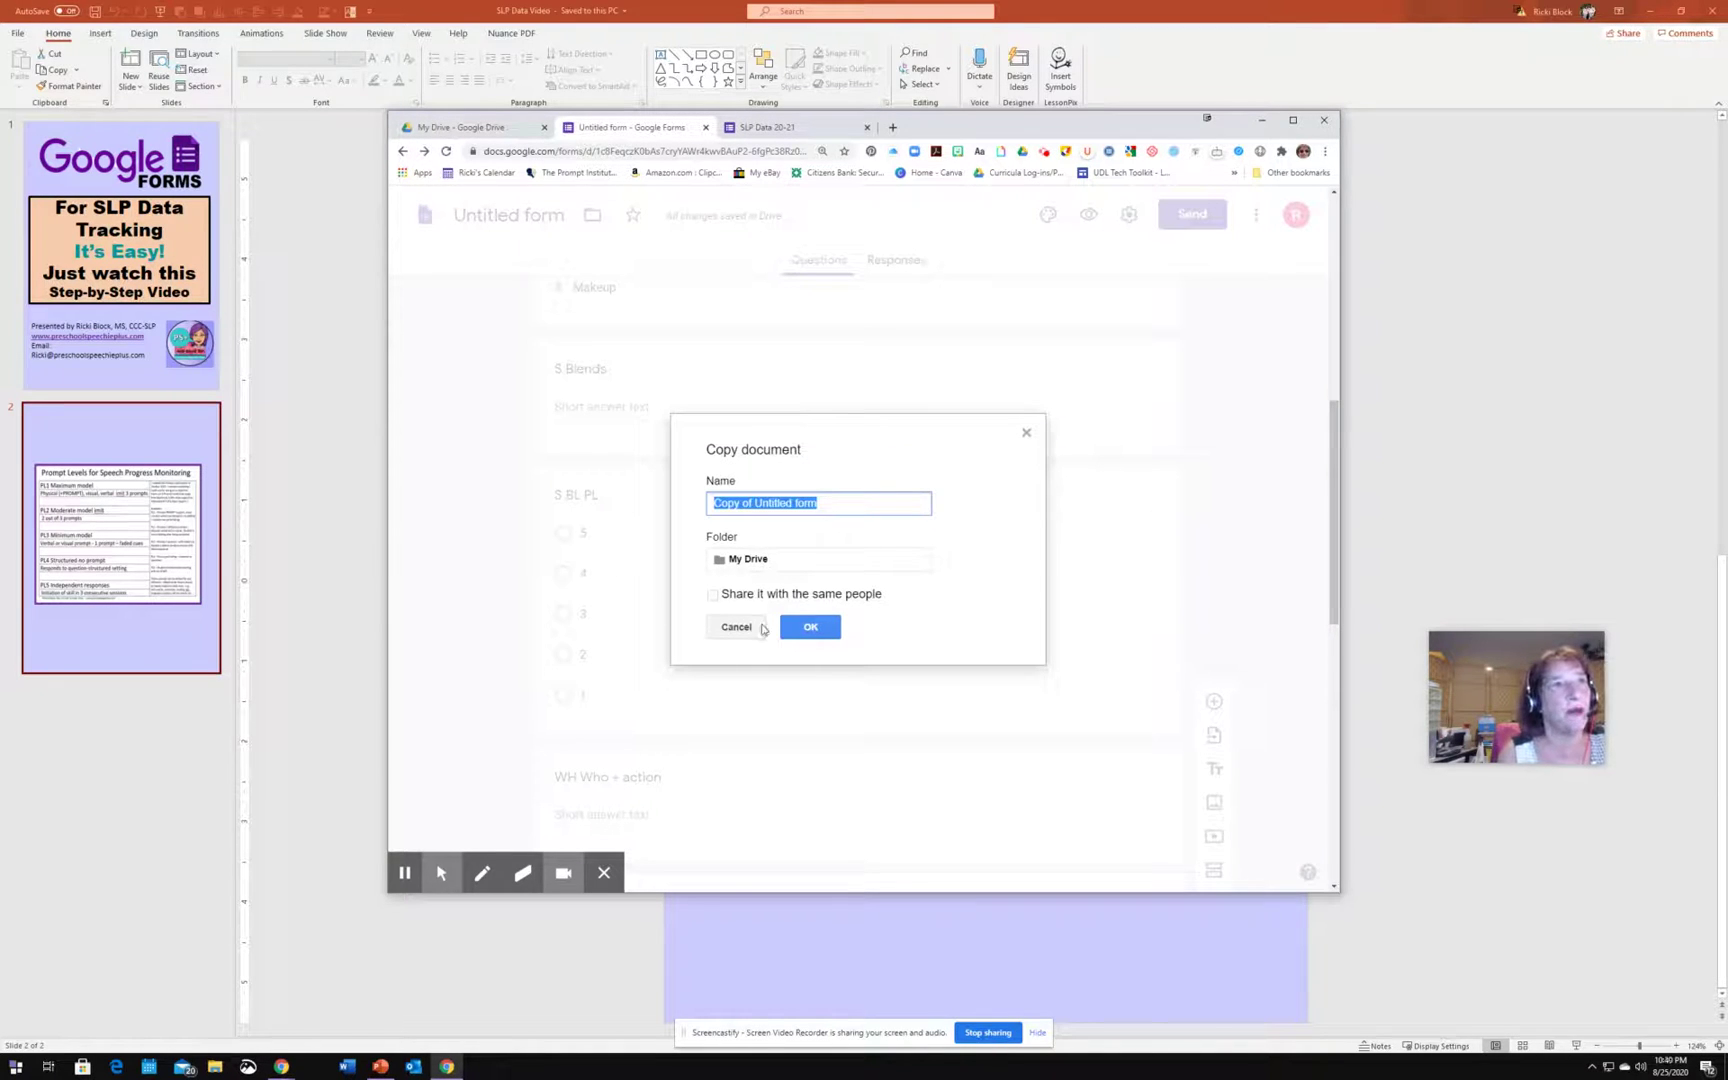
Confirm the copy as 'Copy of Untitled form' and return to the SLP Data 20-21 preview.
{"action": "left_click", "coordinate": [810, 628]}
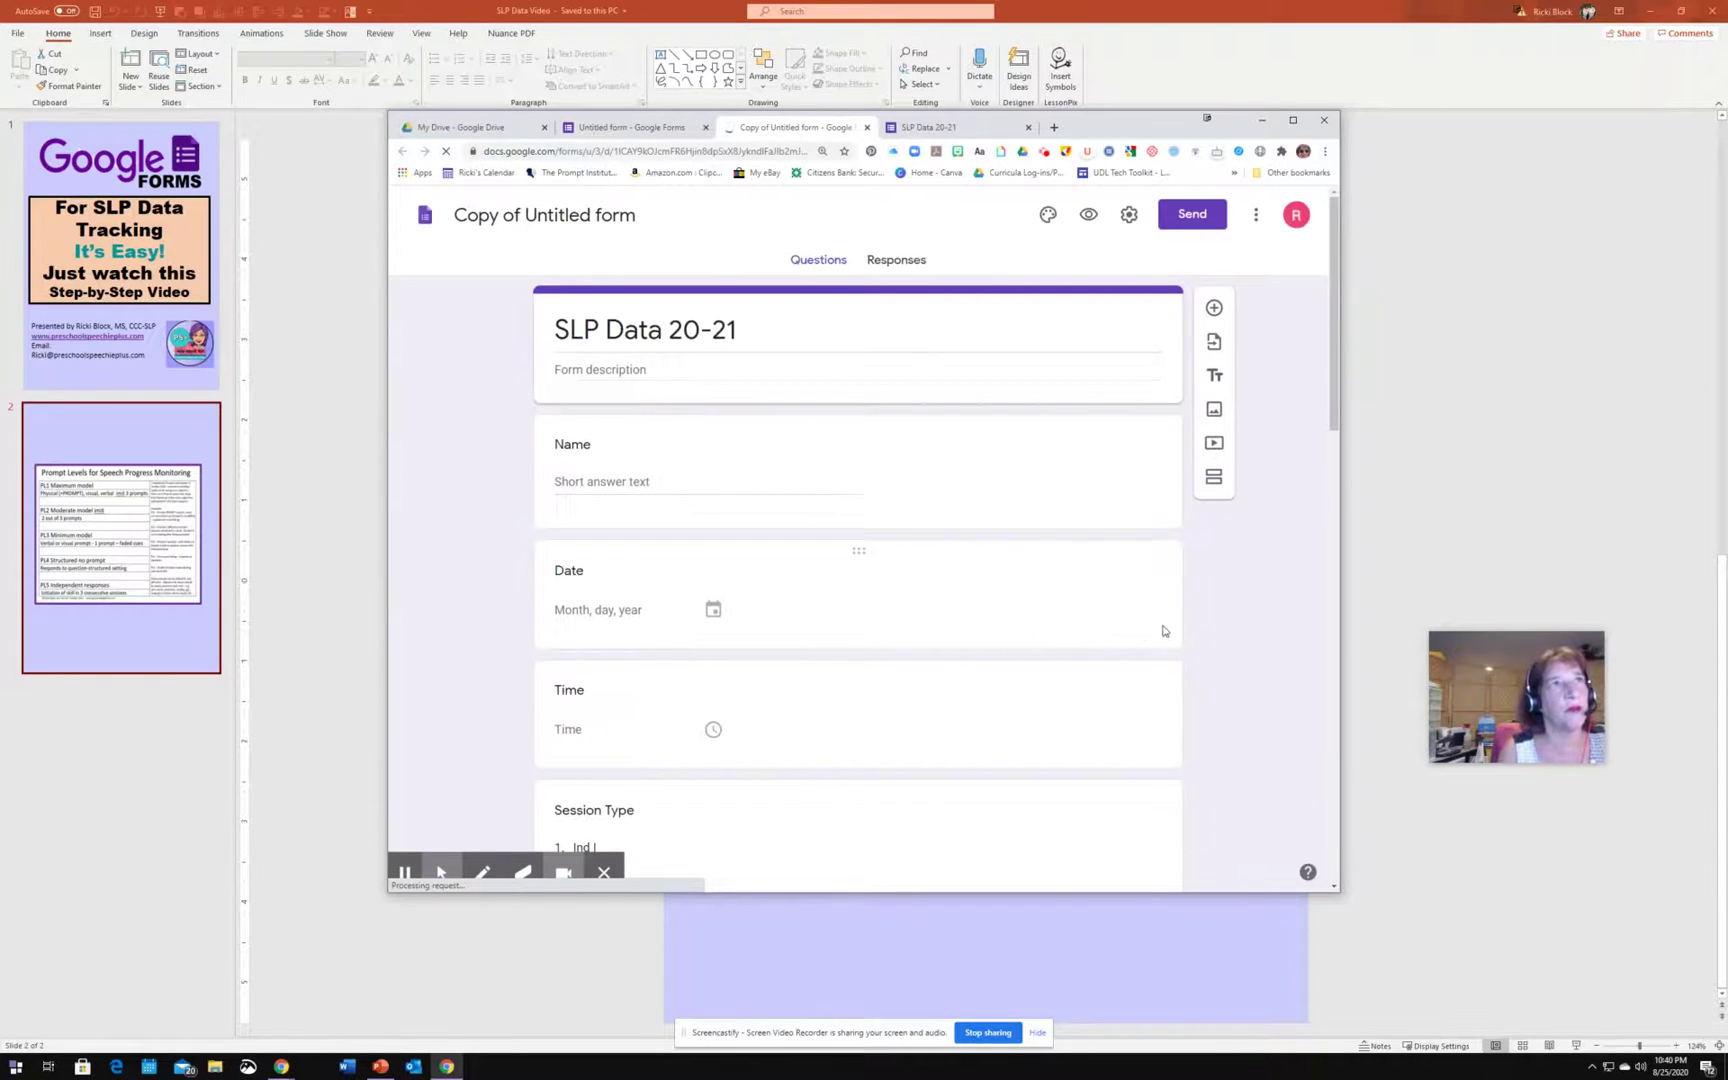
{"action": "left_click", "coordinate": [636, 129]}
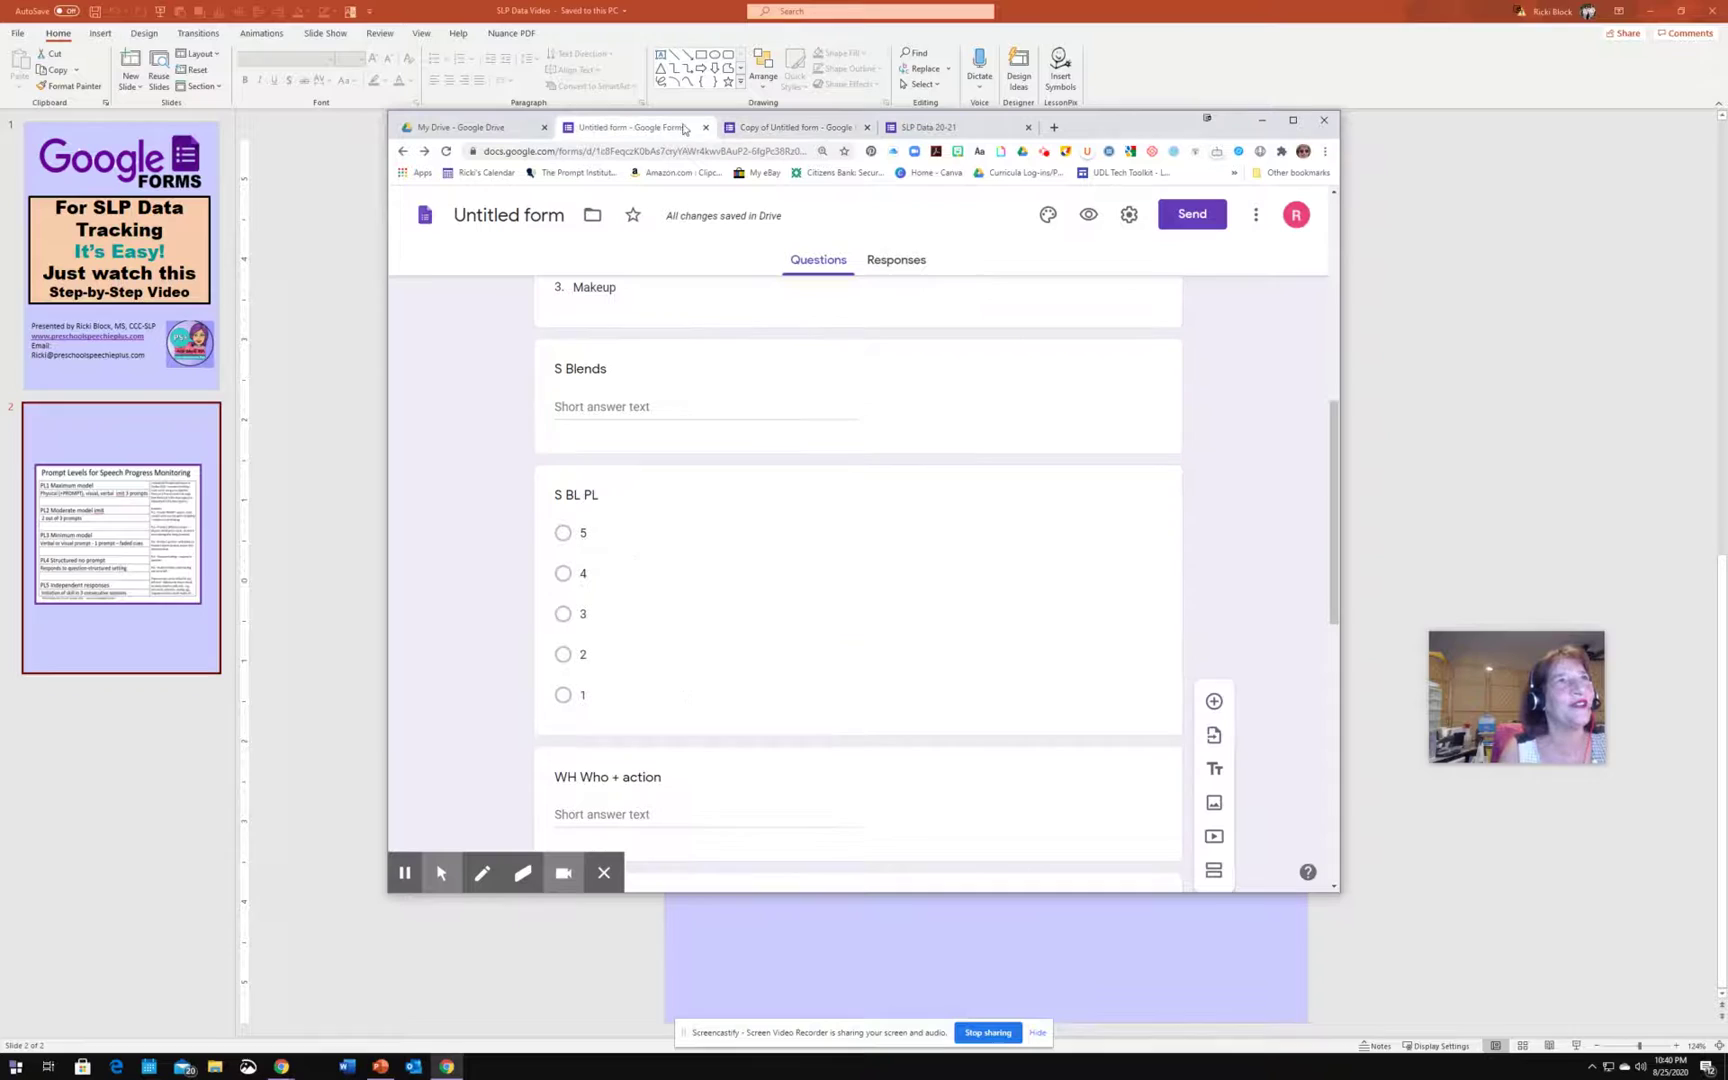
{"action": "left_click", "coordinate": [931, 127]}
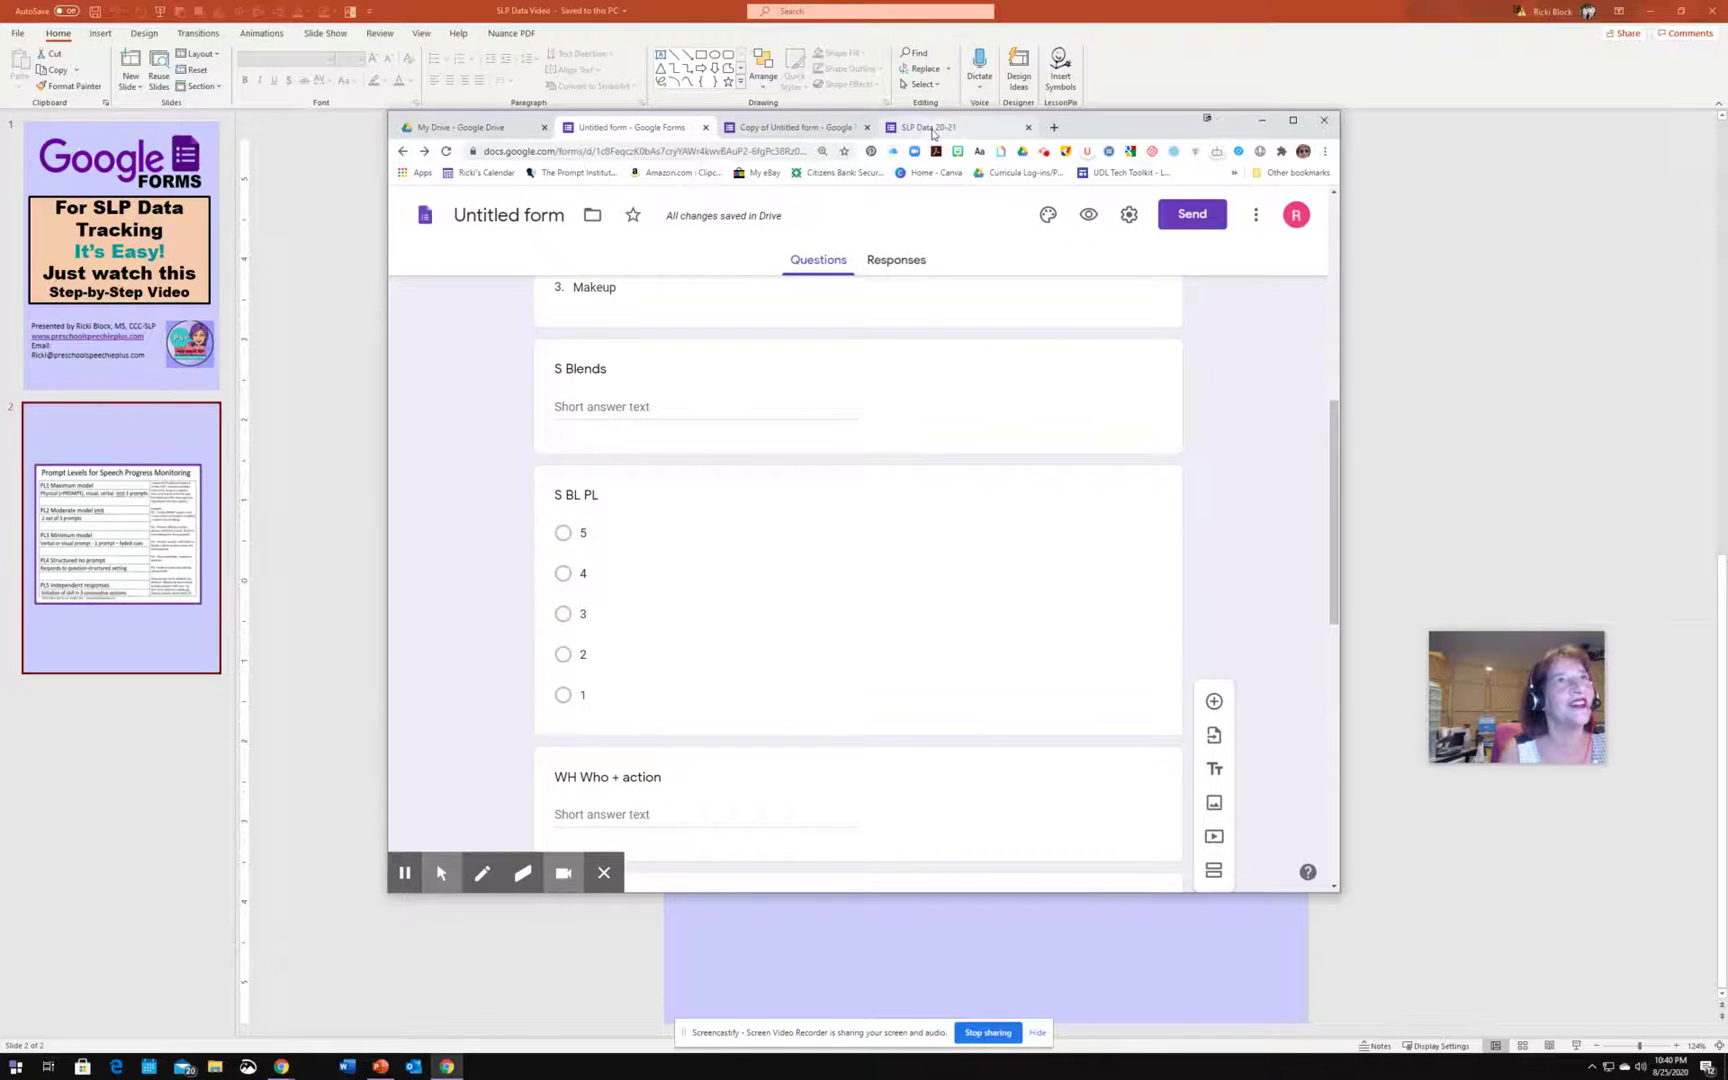
In a fillable preview, enter the student's initials in Name and 08/25/2020 as the Date.
{"action": "left_click", "coordinate": [597, 129]}
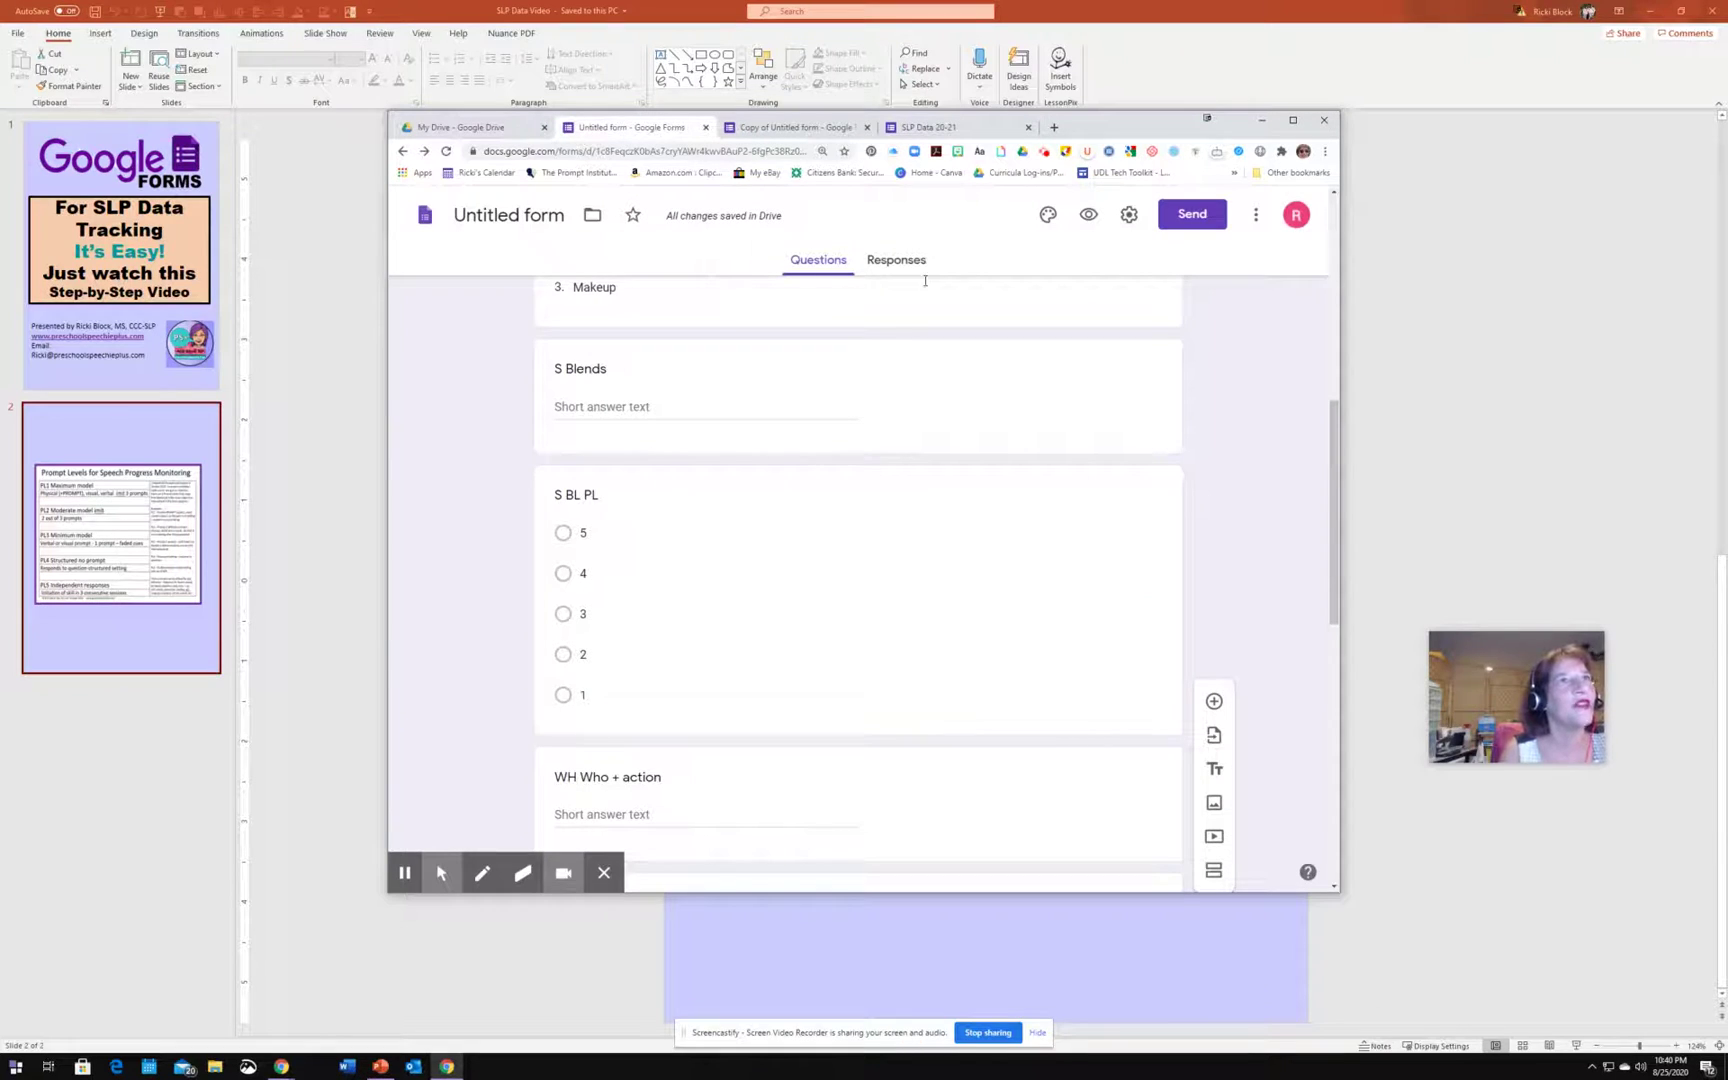
{"action": "left_click", "coordinate": [1088, 214]}
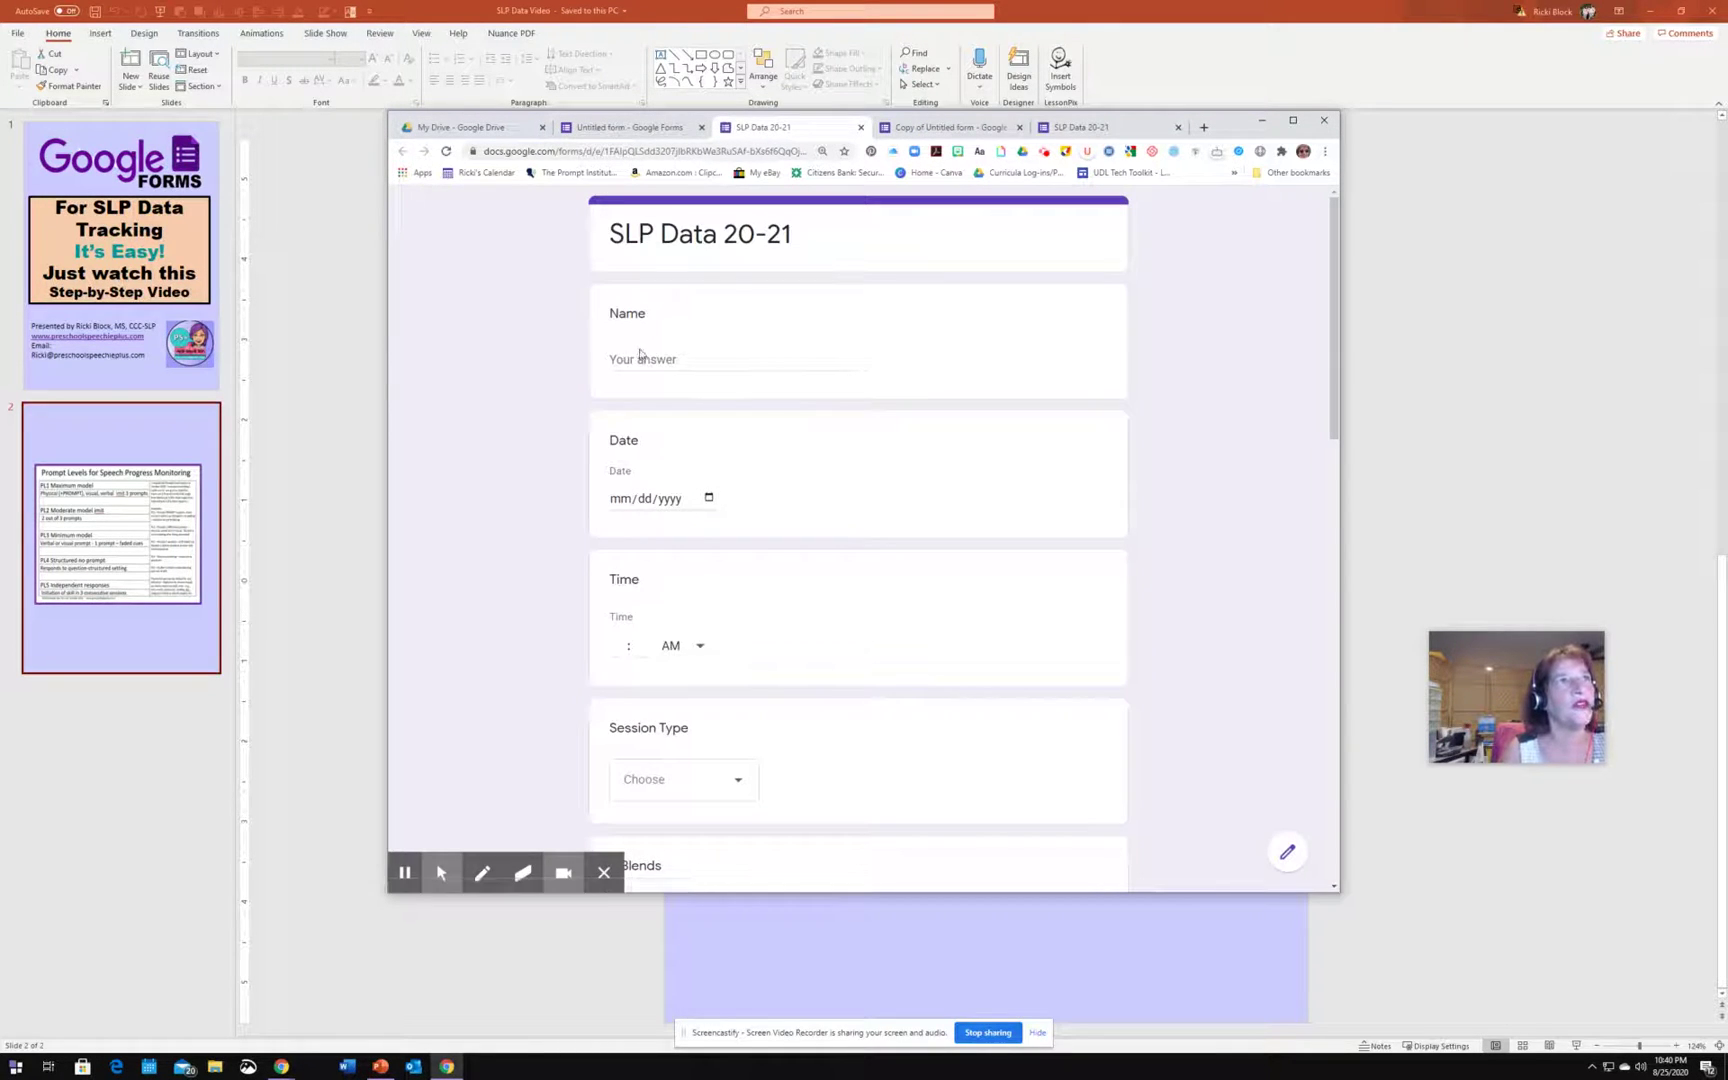
{"action": "left_click", "coordinate": [637, 358]}
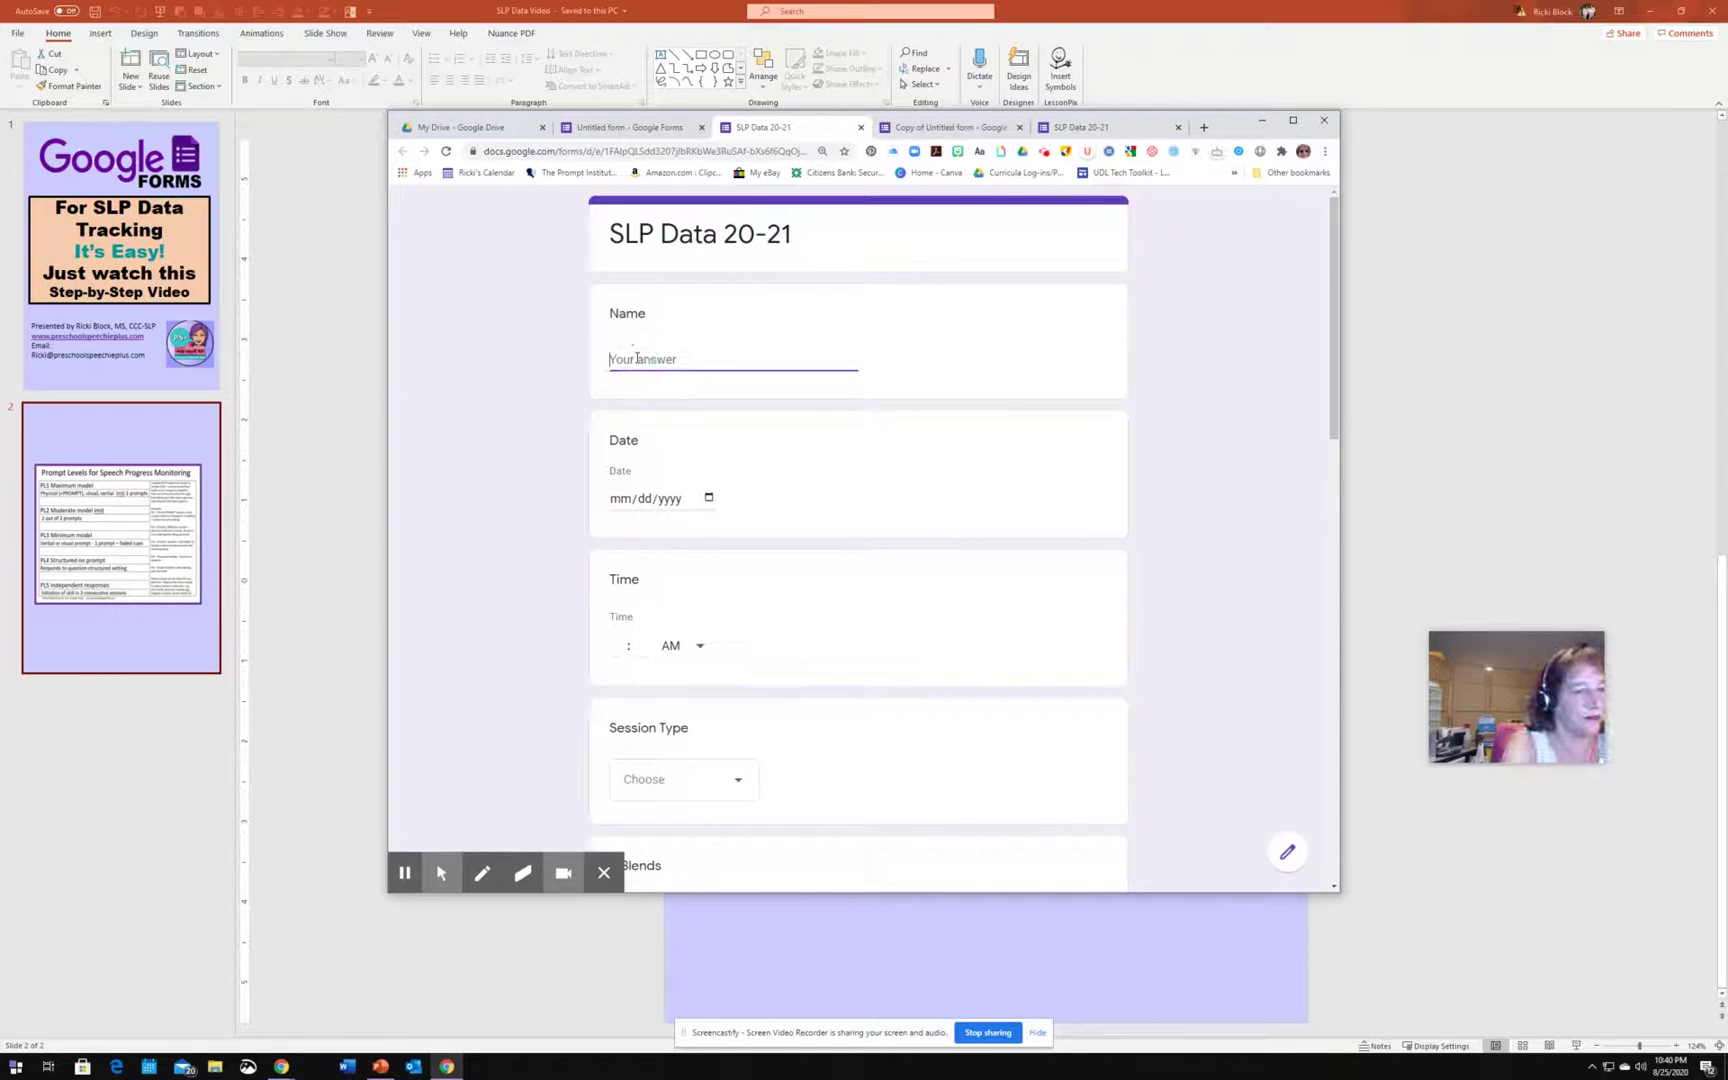
{"action": "type", "text": "CP"}
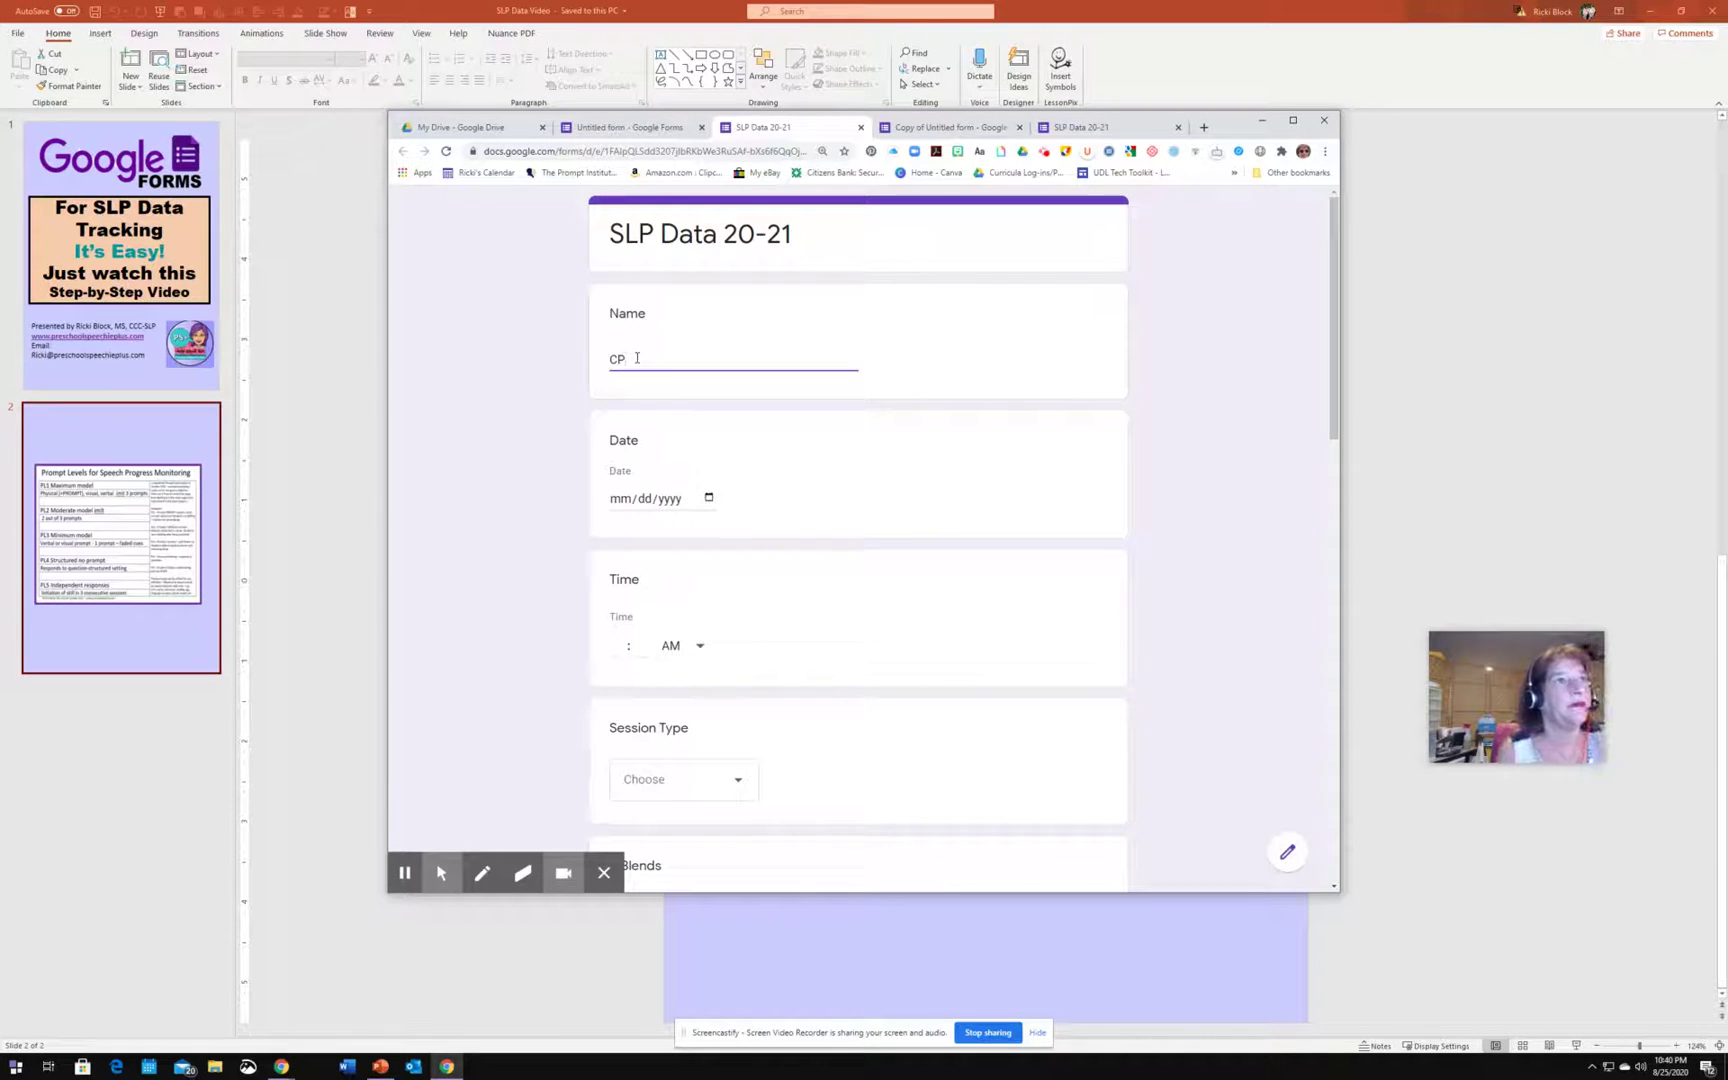
{"action": "left_click", "coordinate": [666, 499]}
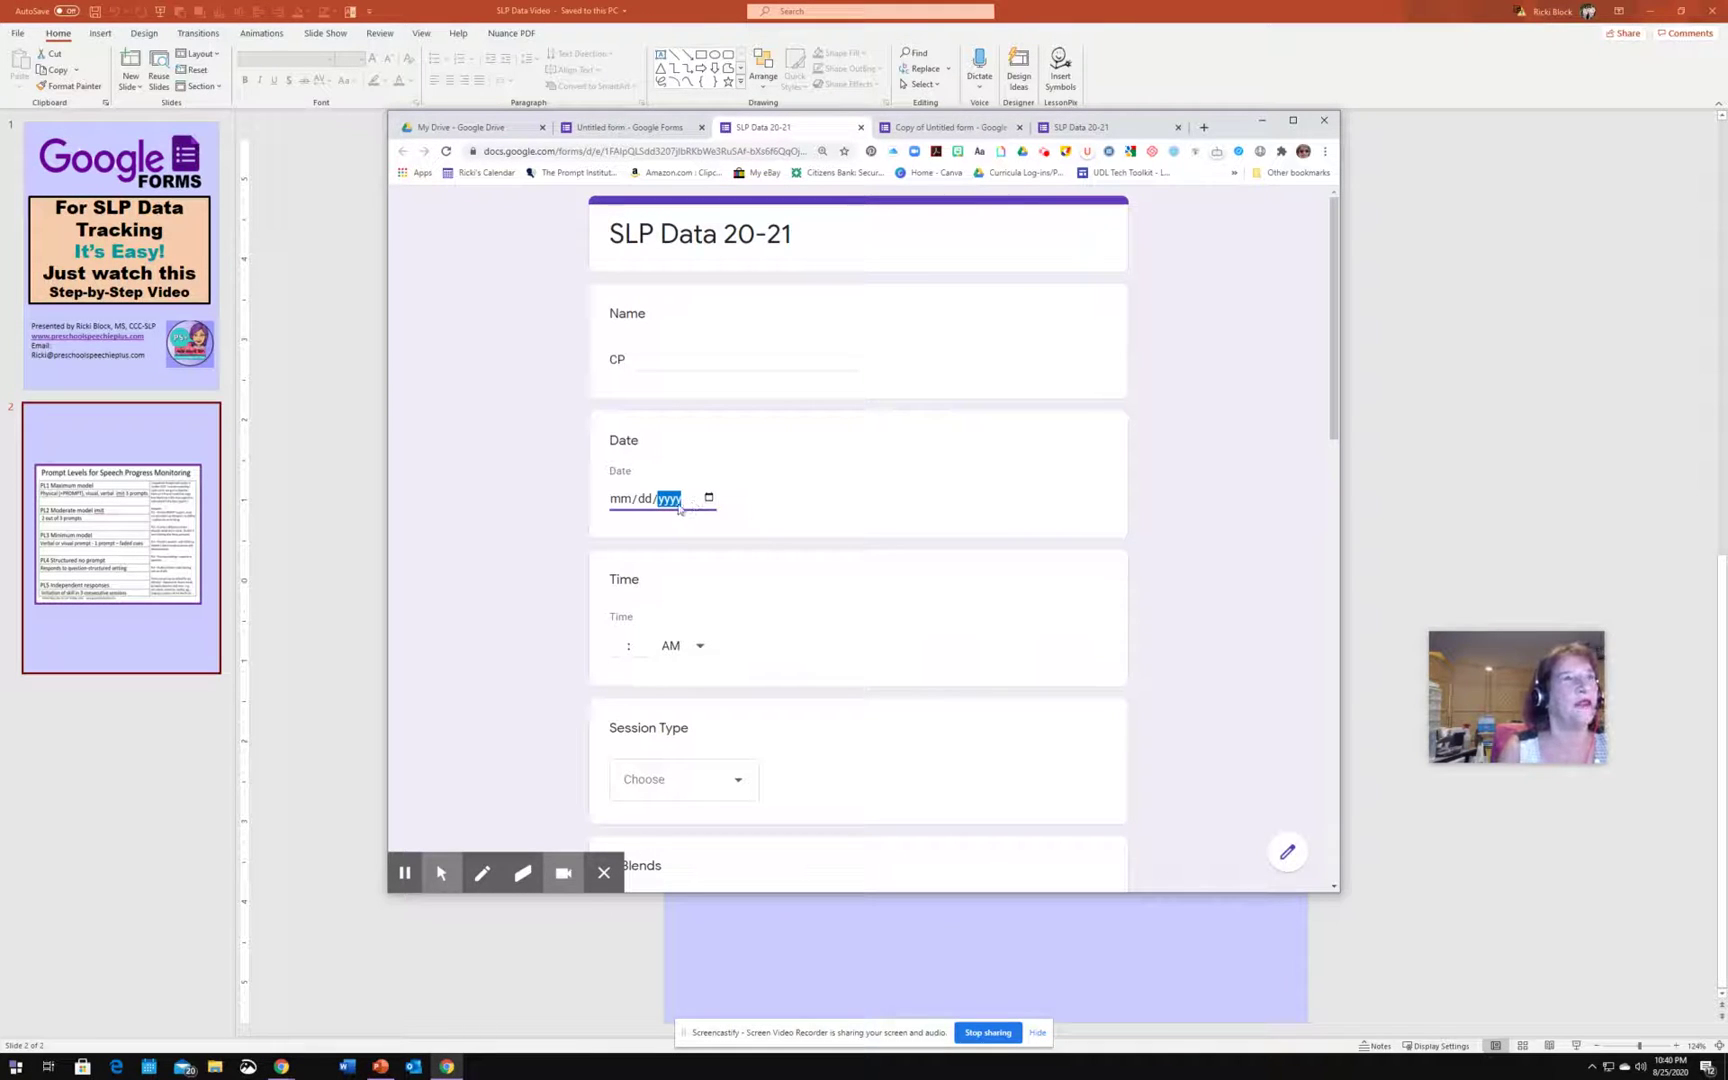
{"action": "left_click", "coordinate": [615, 500]}
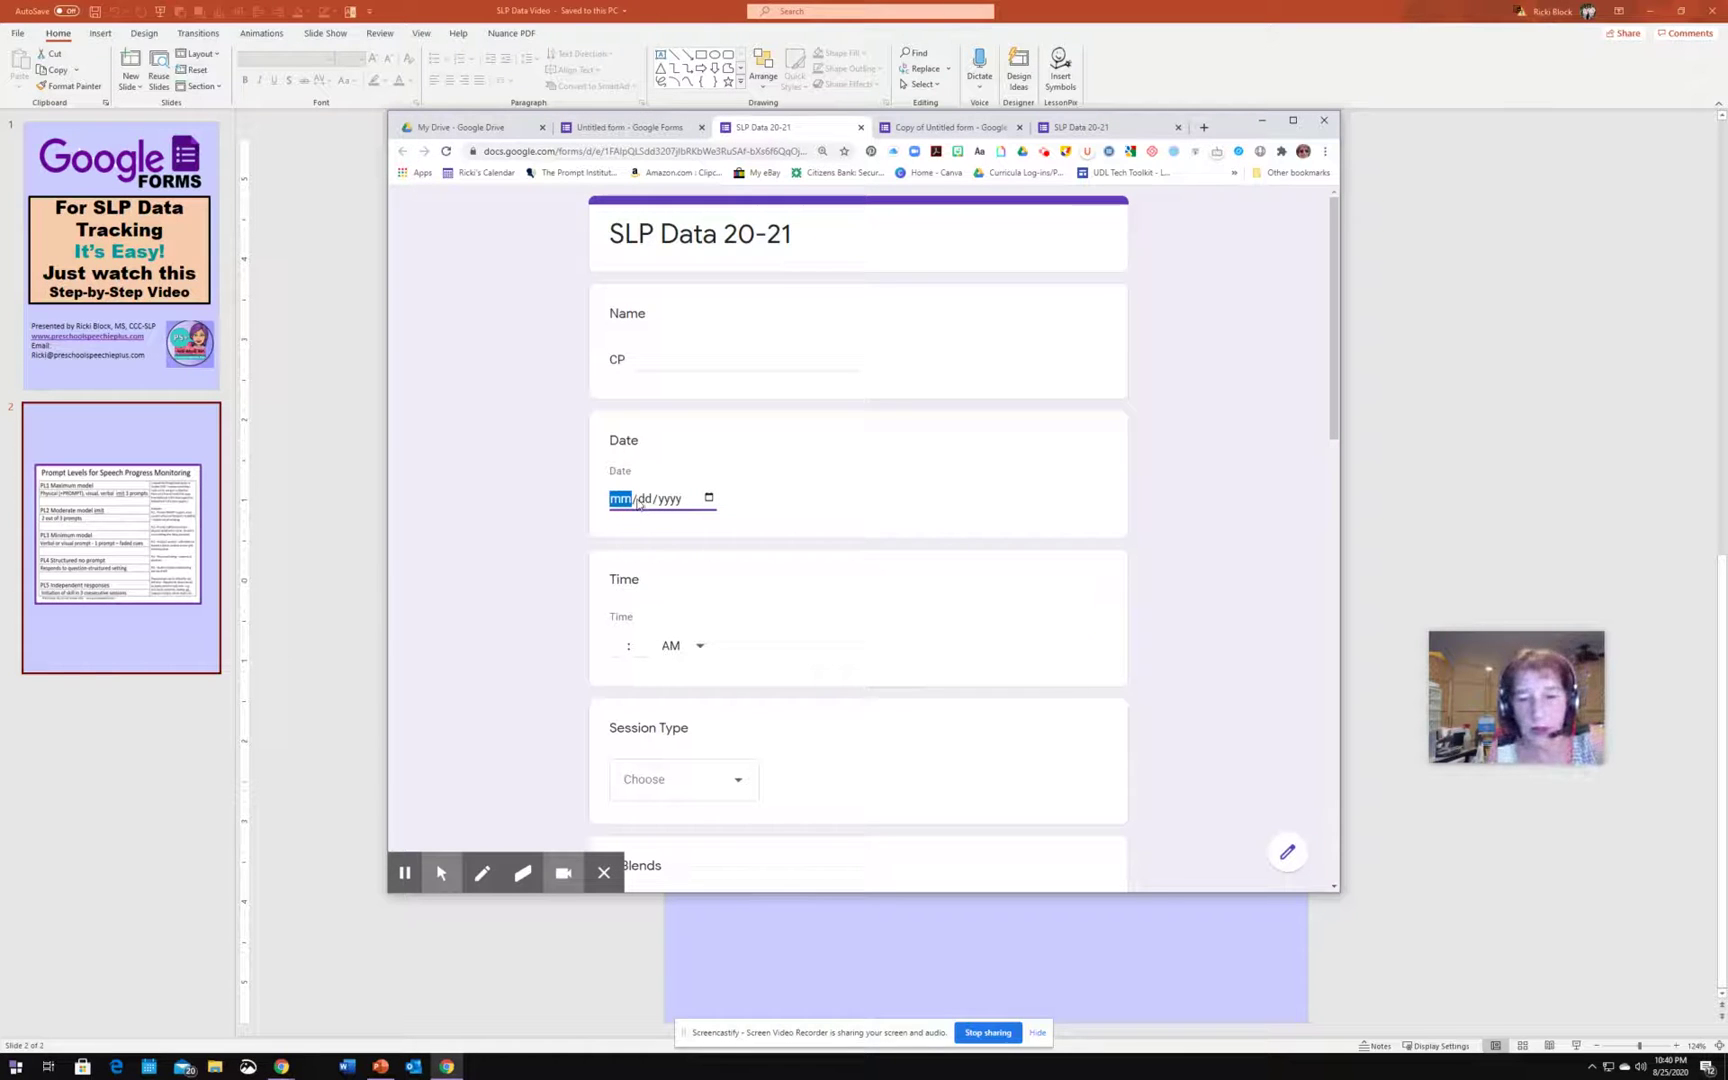
{"action": "type", "text": "08/25/"}
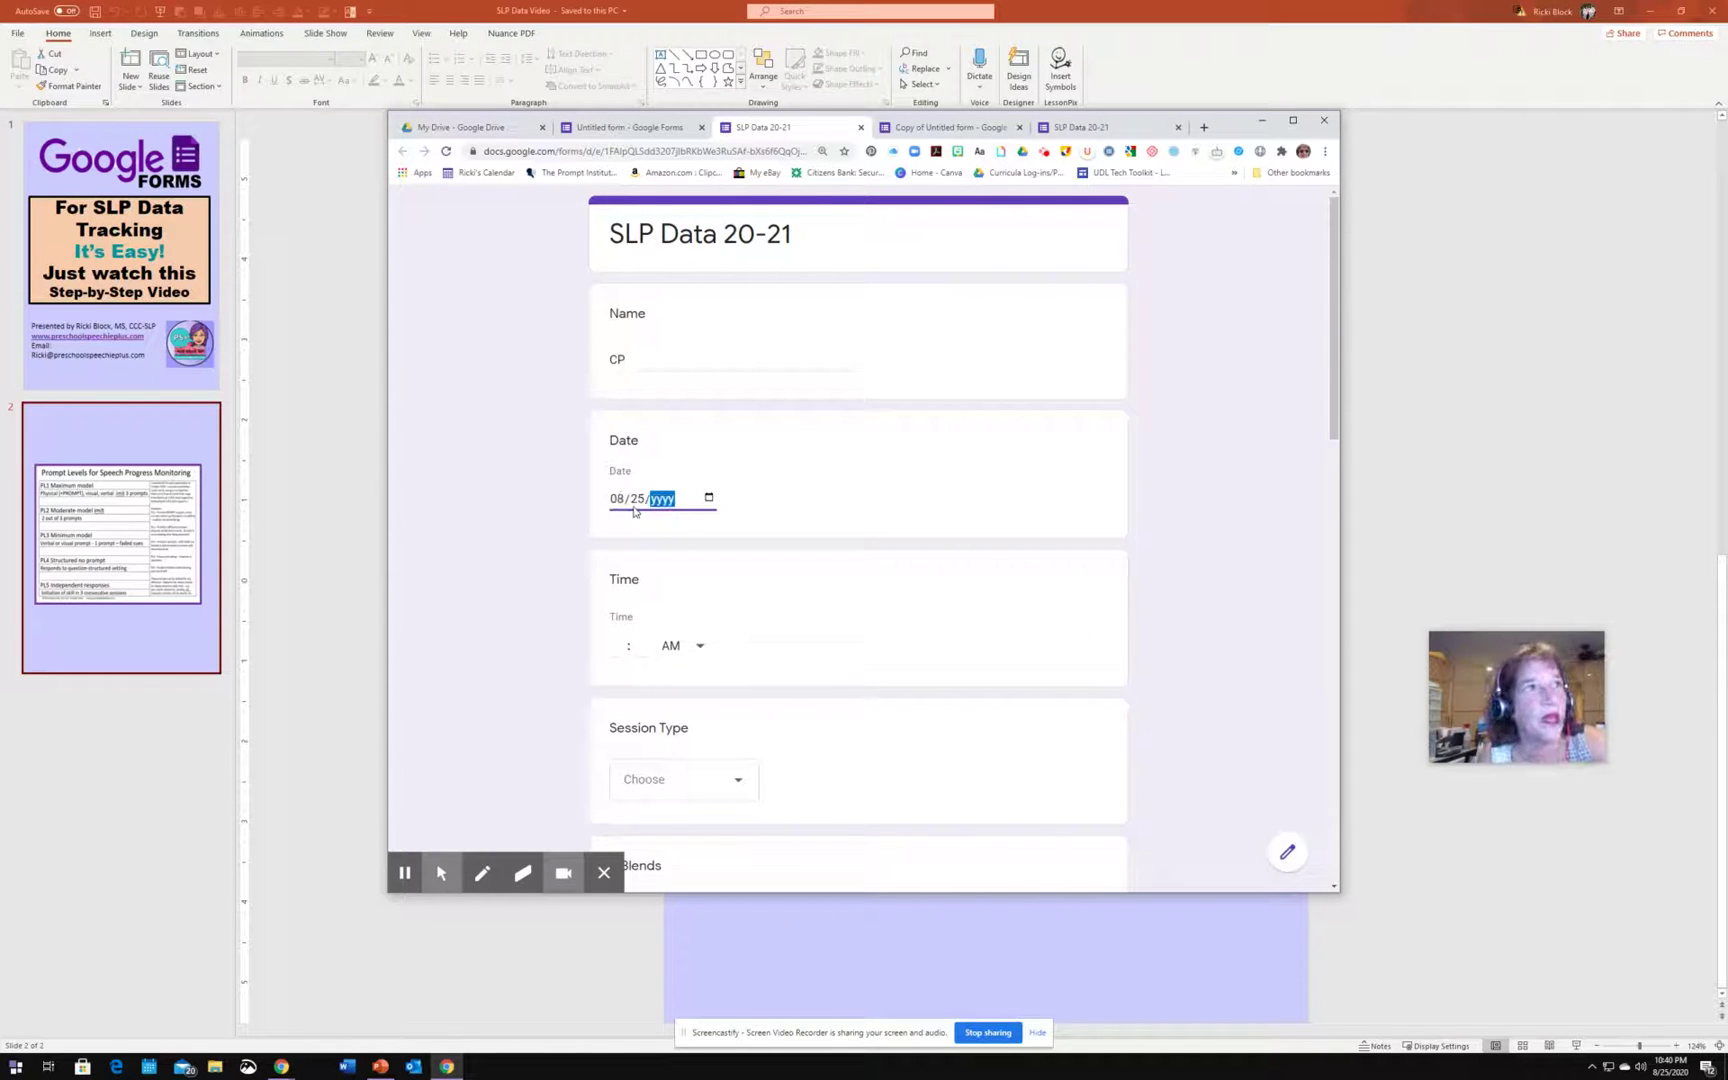
{"action": "type", "text": "2020"}
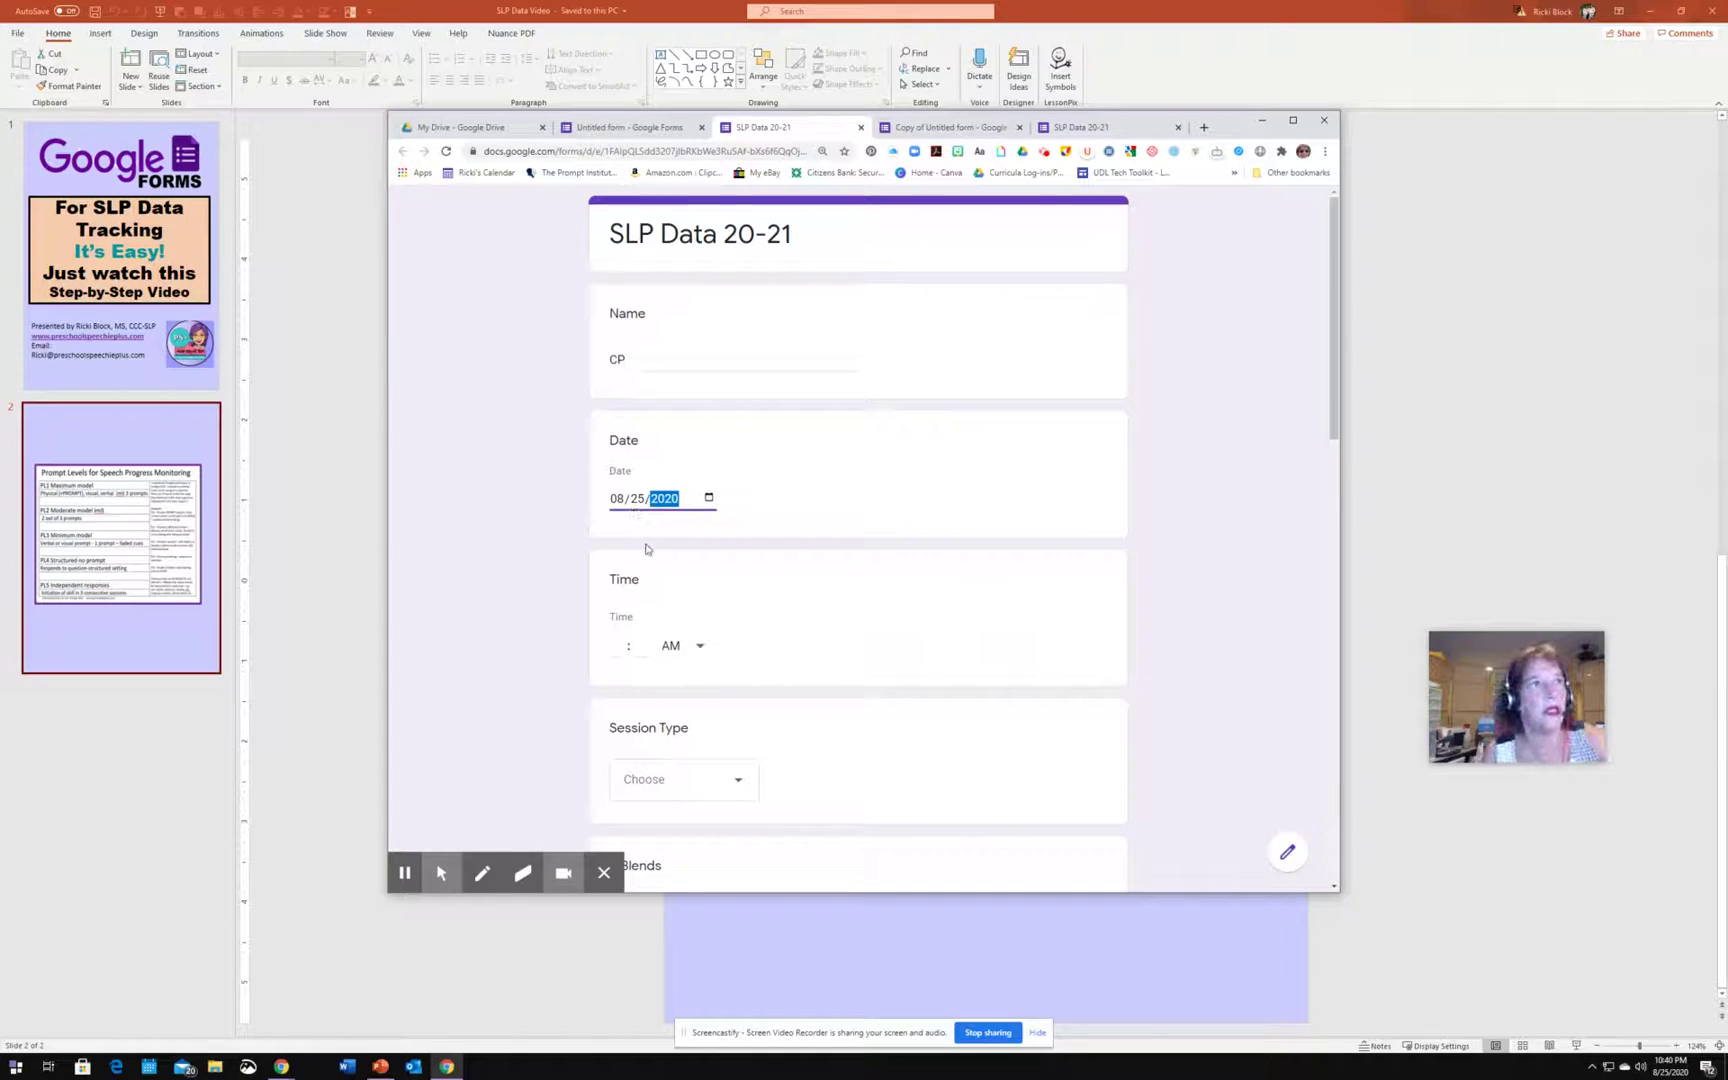
Set the Time answer to 03:00 PM.
{"action": "left_click", "coordinate": [624, 646]}
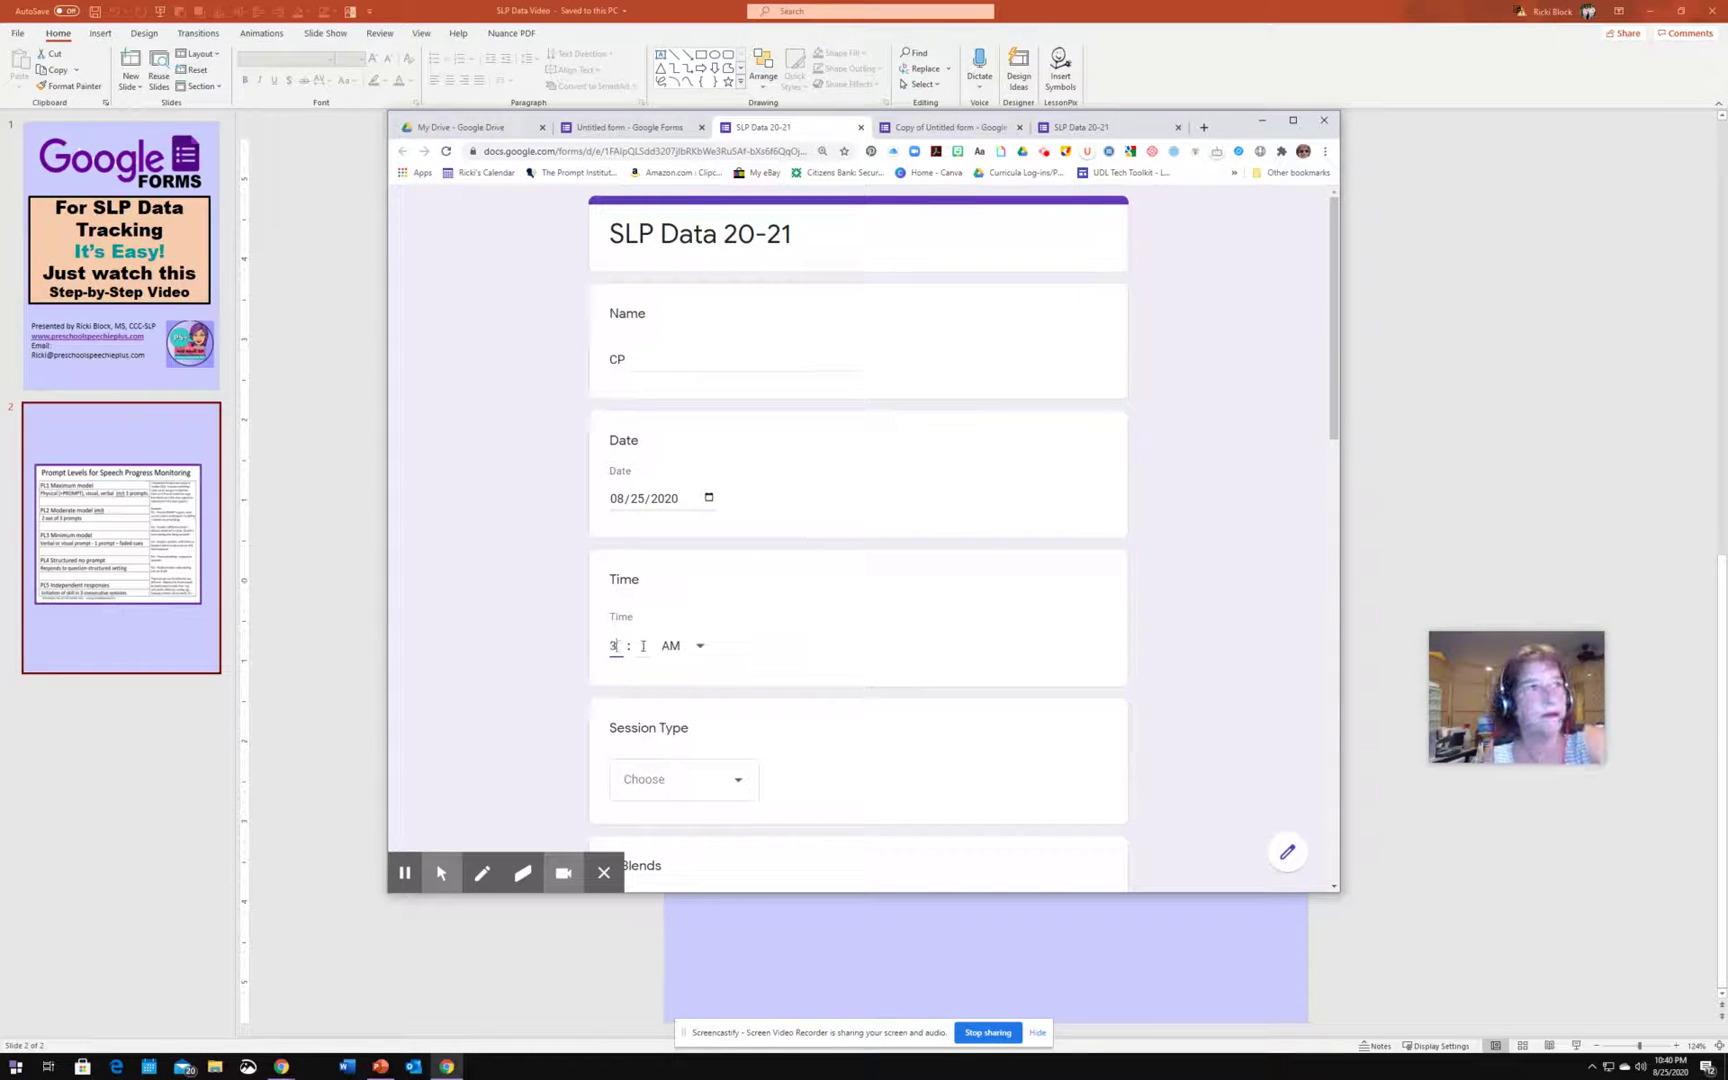
{"action": "type", "text": "3"}
{"action": "left_click", "coordinate": [657, 647]}
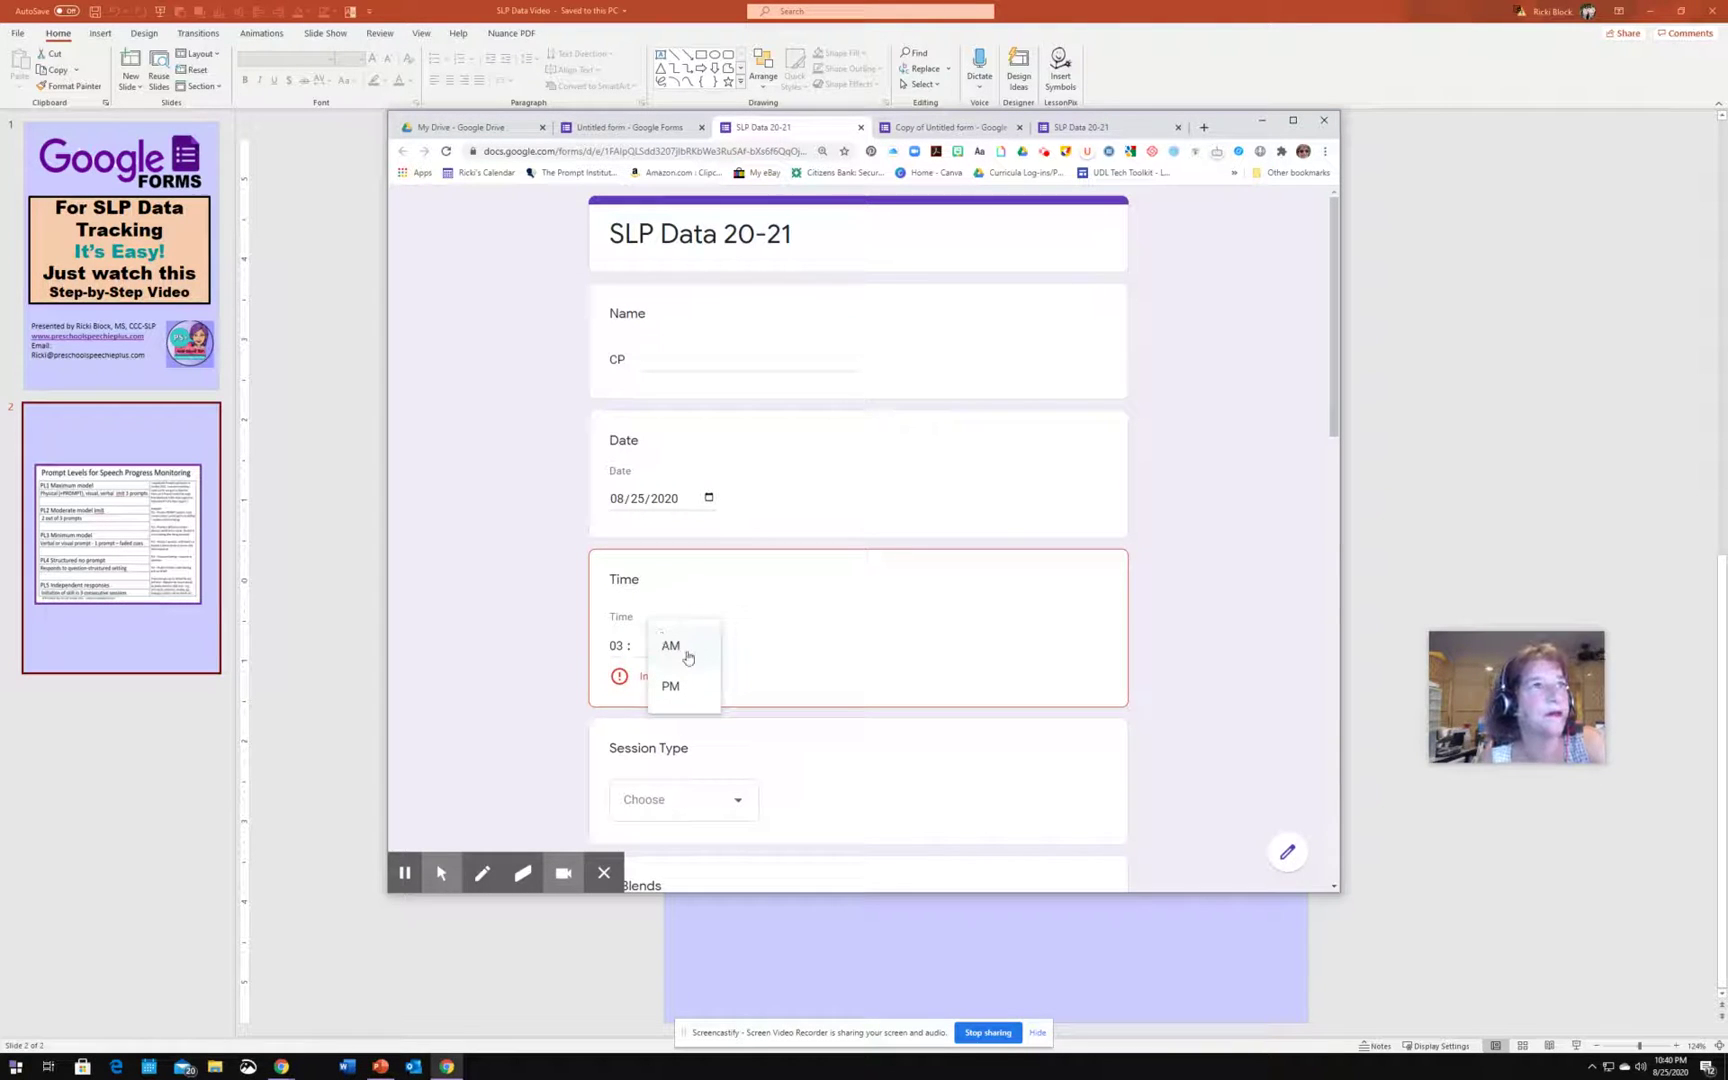
{"action": "left_click", "coordinate": [638, 647]}
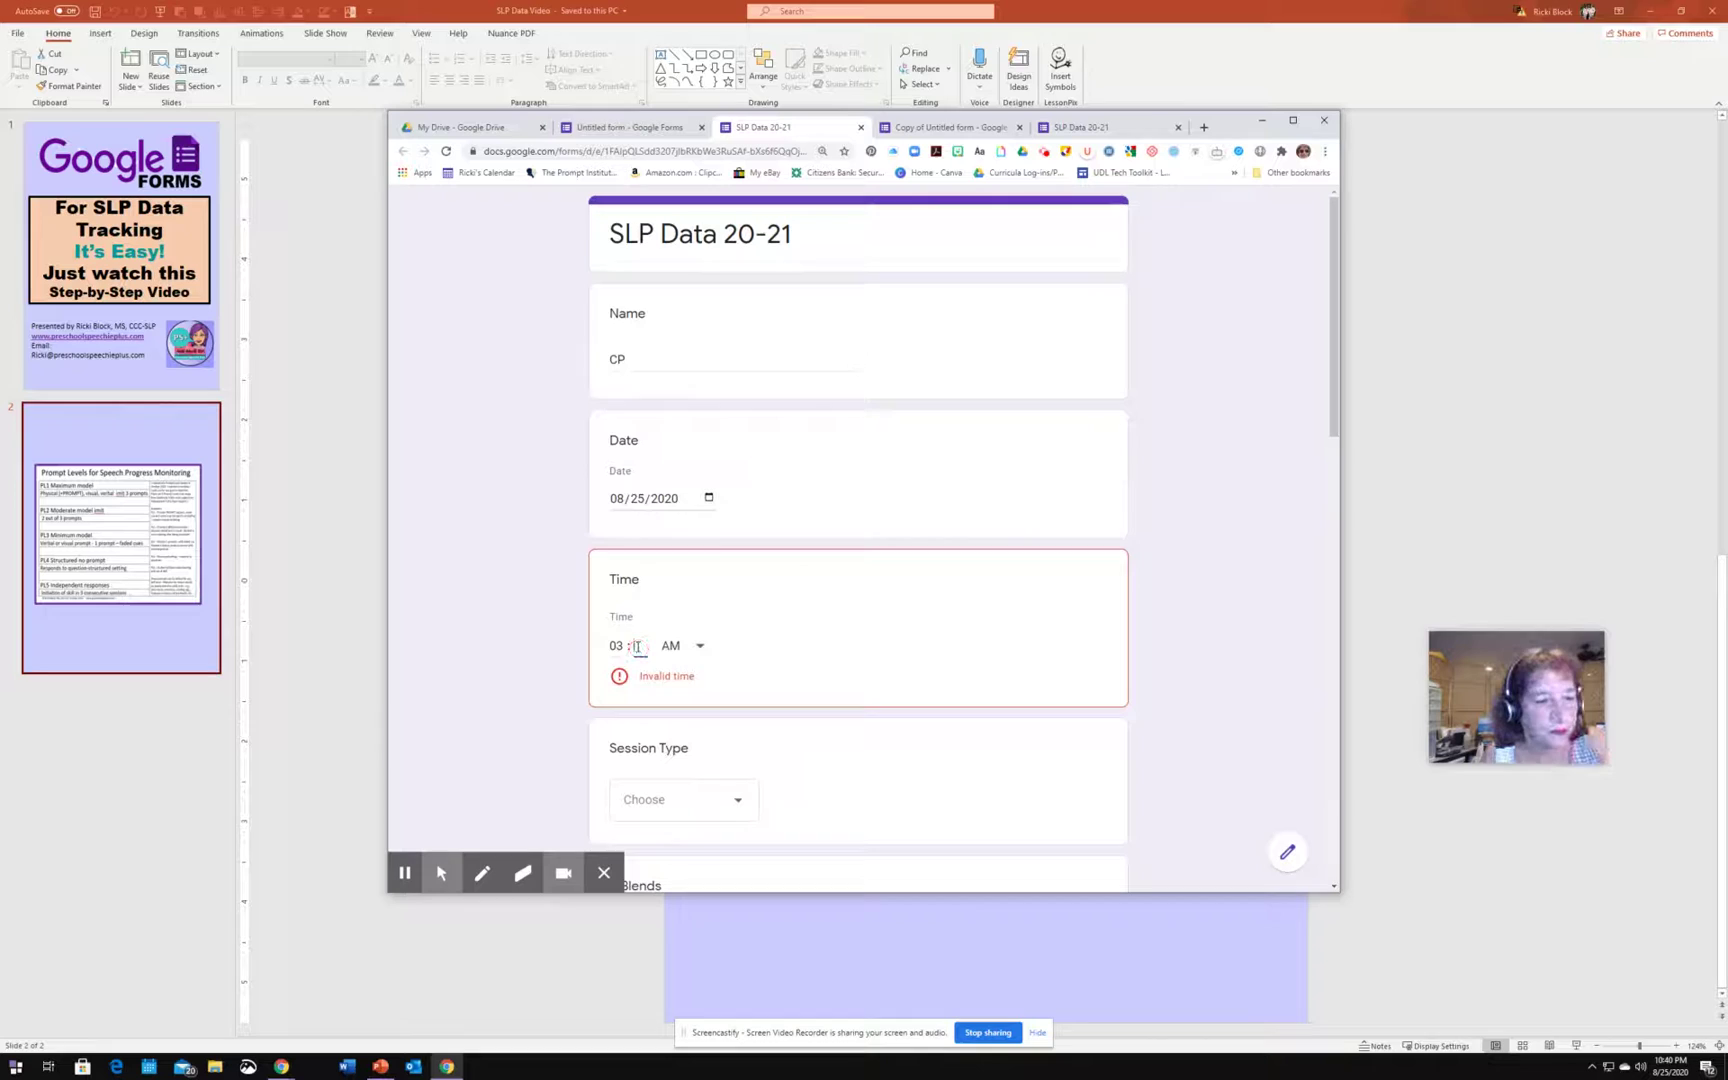
{"action": "type", "text": "00"}
{"action": "left_click", "coordinate": [699, 646]}
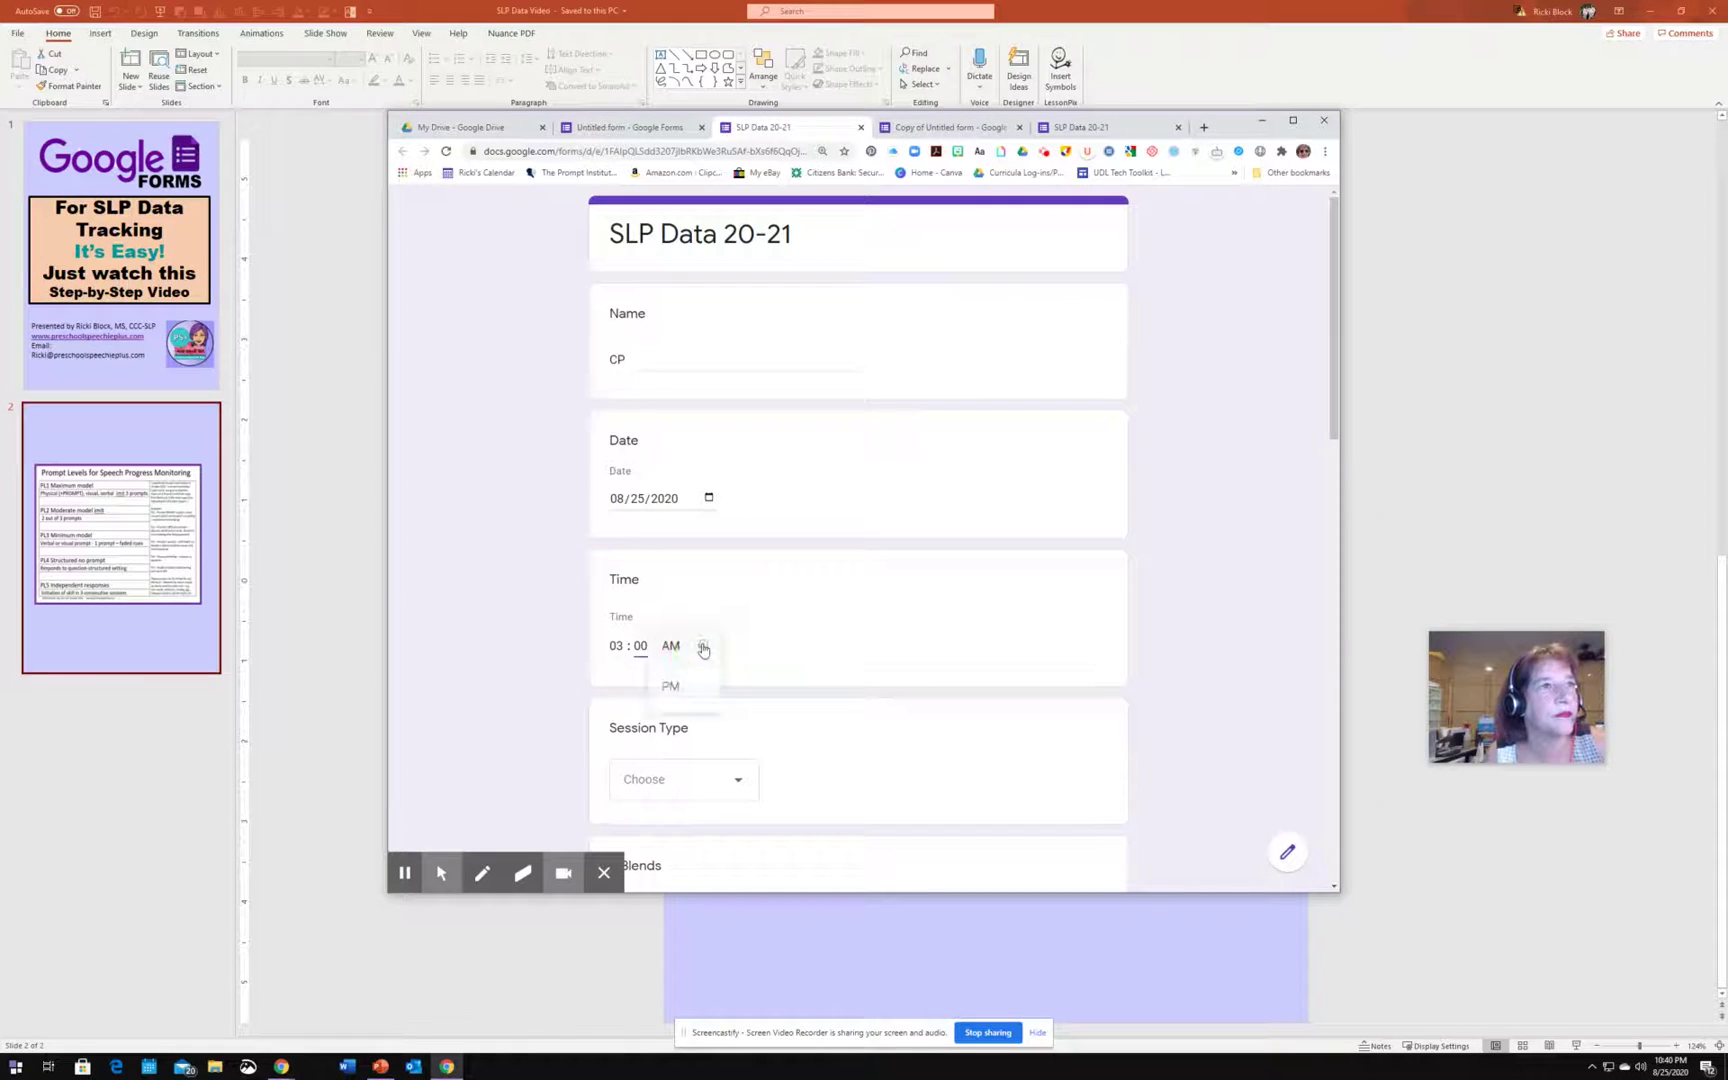
{"action": "left_click", "coordinate": [670, 685]}
{"action": "scroll", "coordinate": [687, 760], "scroll_direction": "down", "scroll_amount": 3}
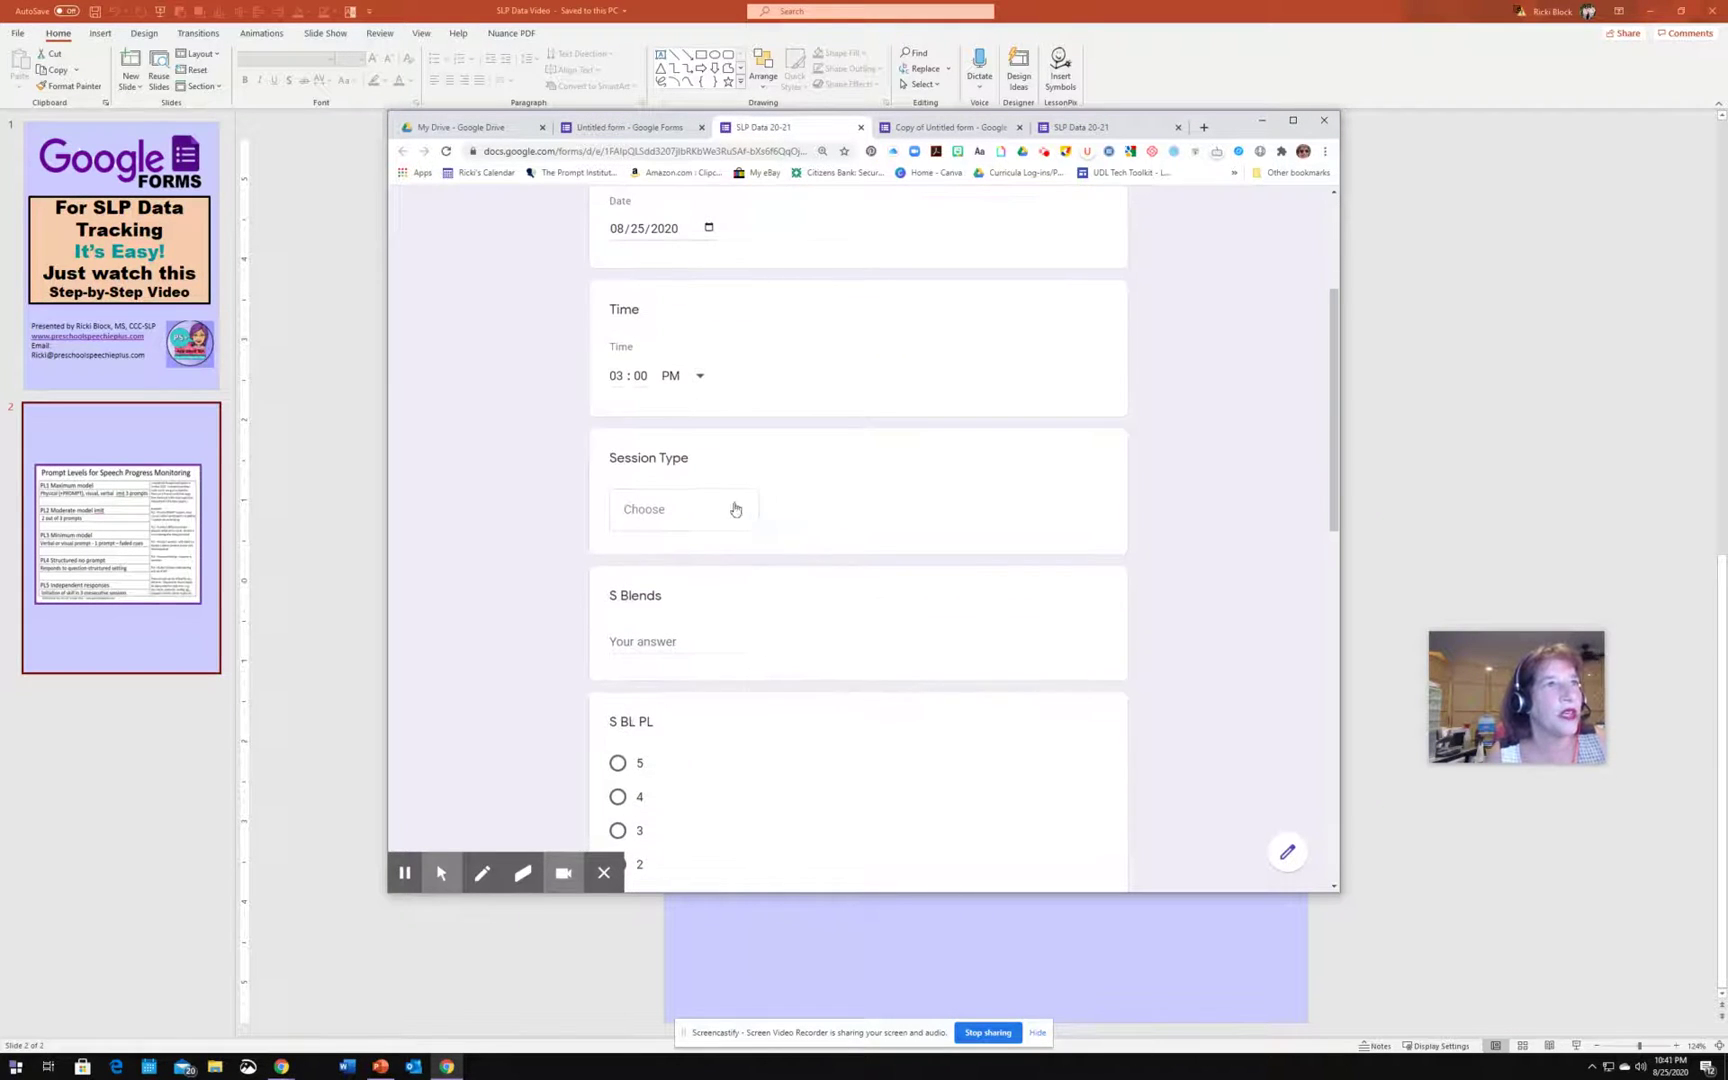
Choose Ind R as the Session Type and rate S BL PL as 3.
{"action": "left_click", "coordinate": [735, 509]}
{"action": "left_click", "coordinate": [640, 602]}
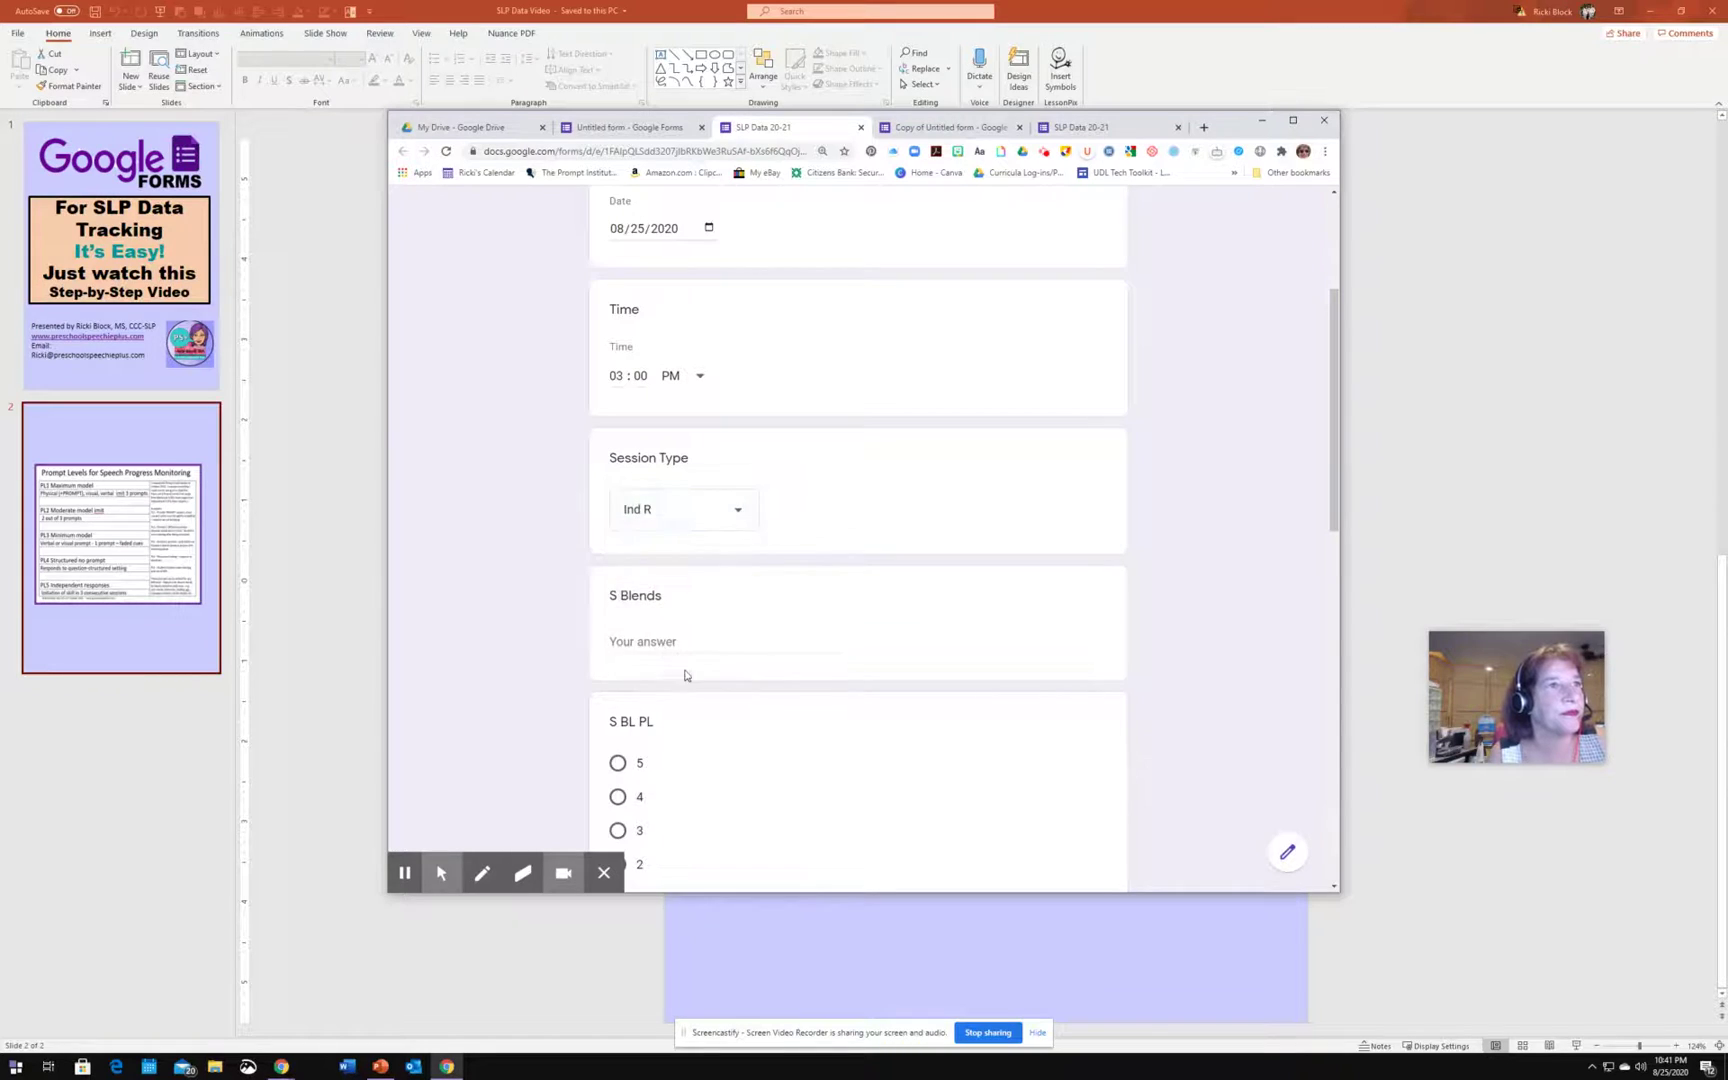
{"action": "scroll", "coordinate": [685, 670], "scroll_direction": "down", "scroll_amount": 3}
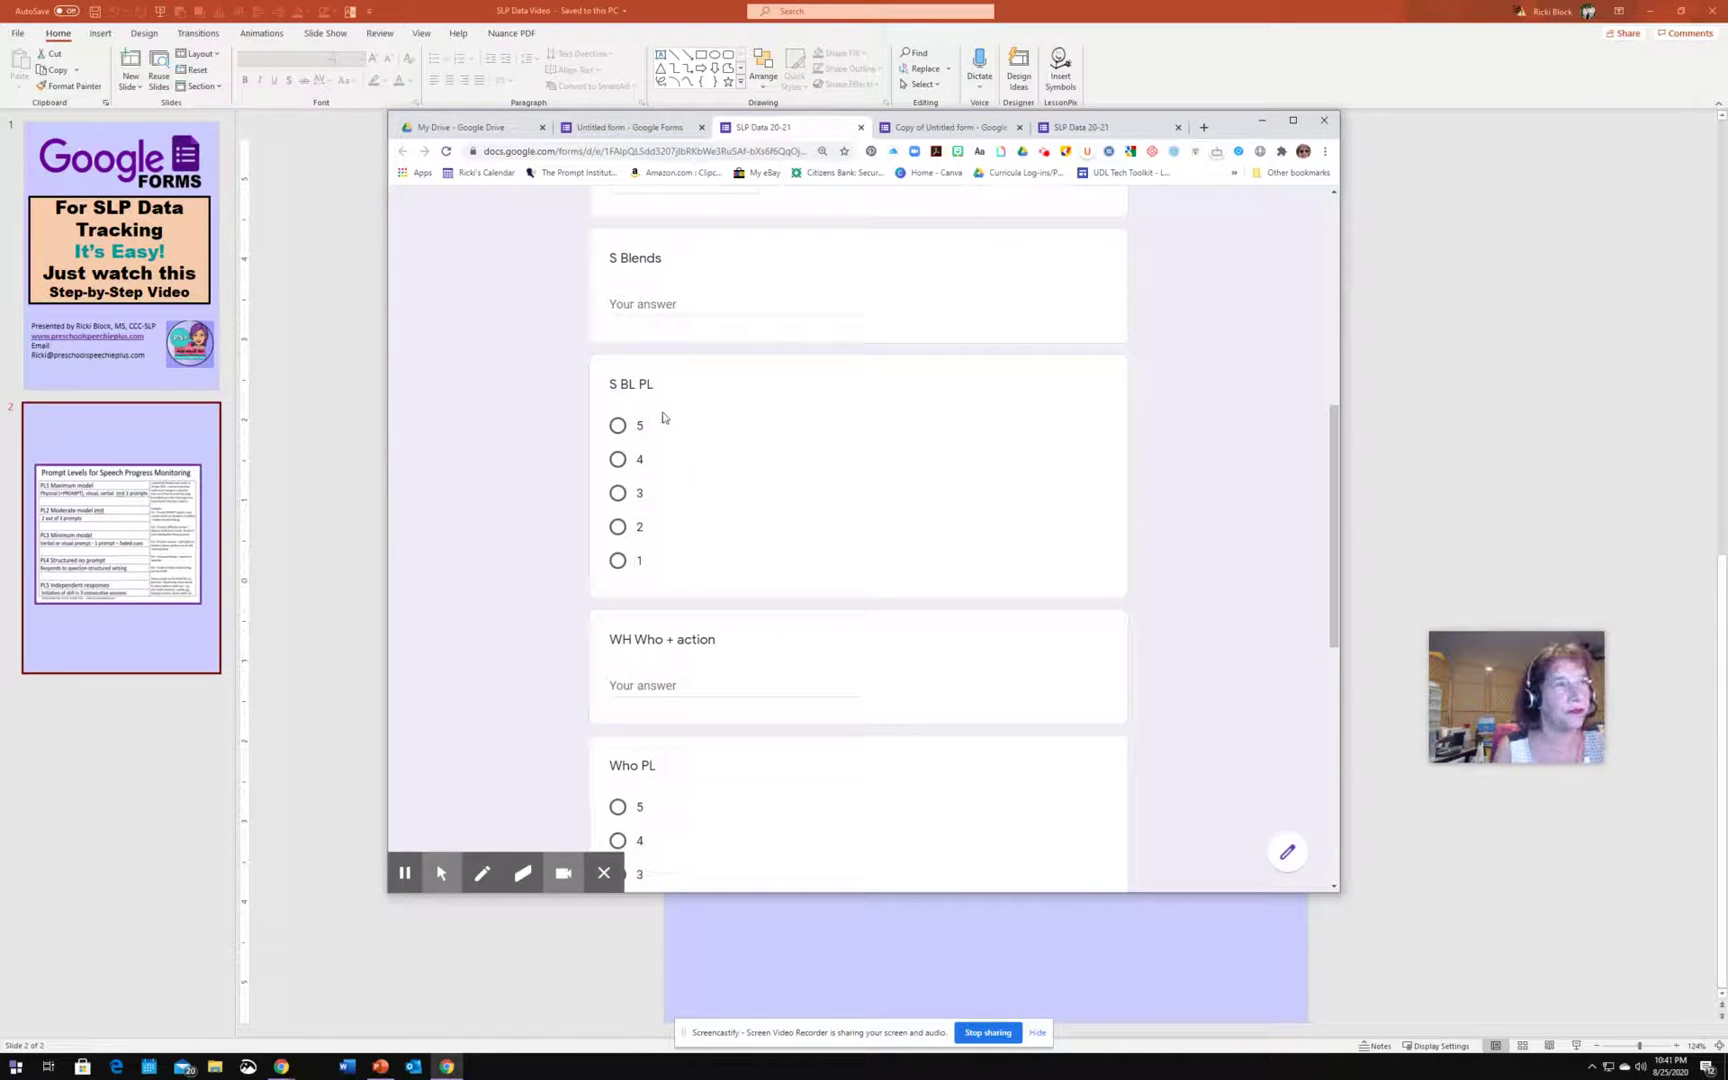
{"action": "left_click", "coordinate": [617, 494]}
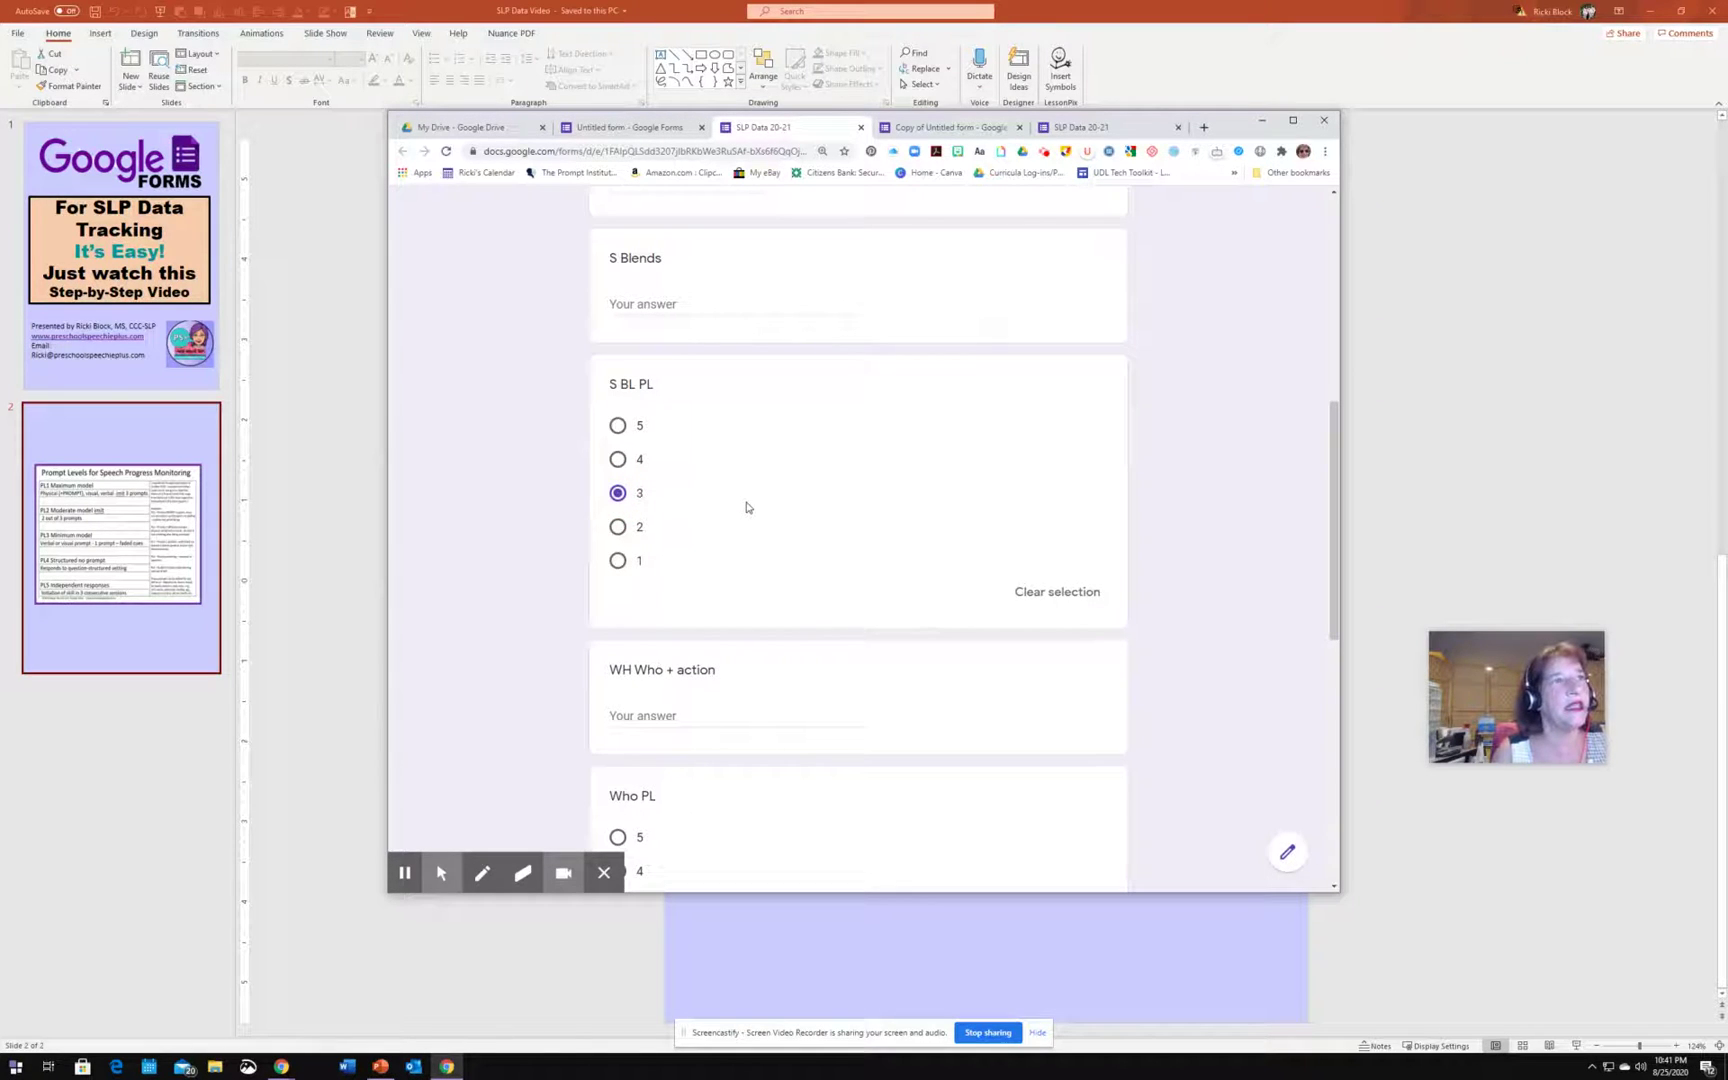
{"action": "scroll", "coordinate": [746, 507], "scroll_direction": "down", "scroll_amount": 1}
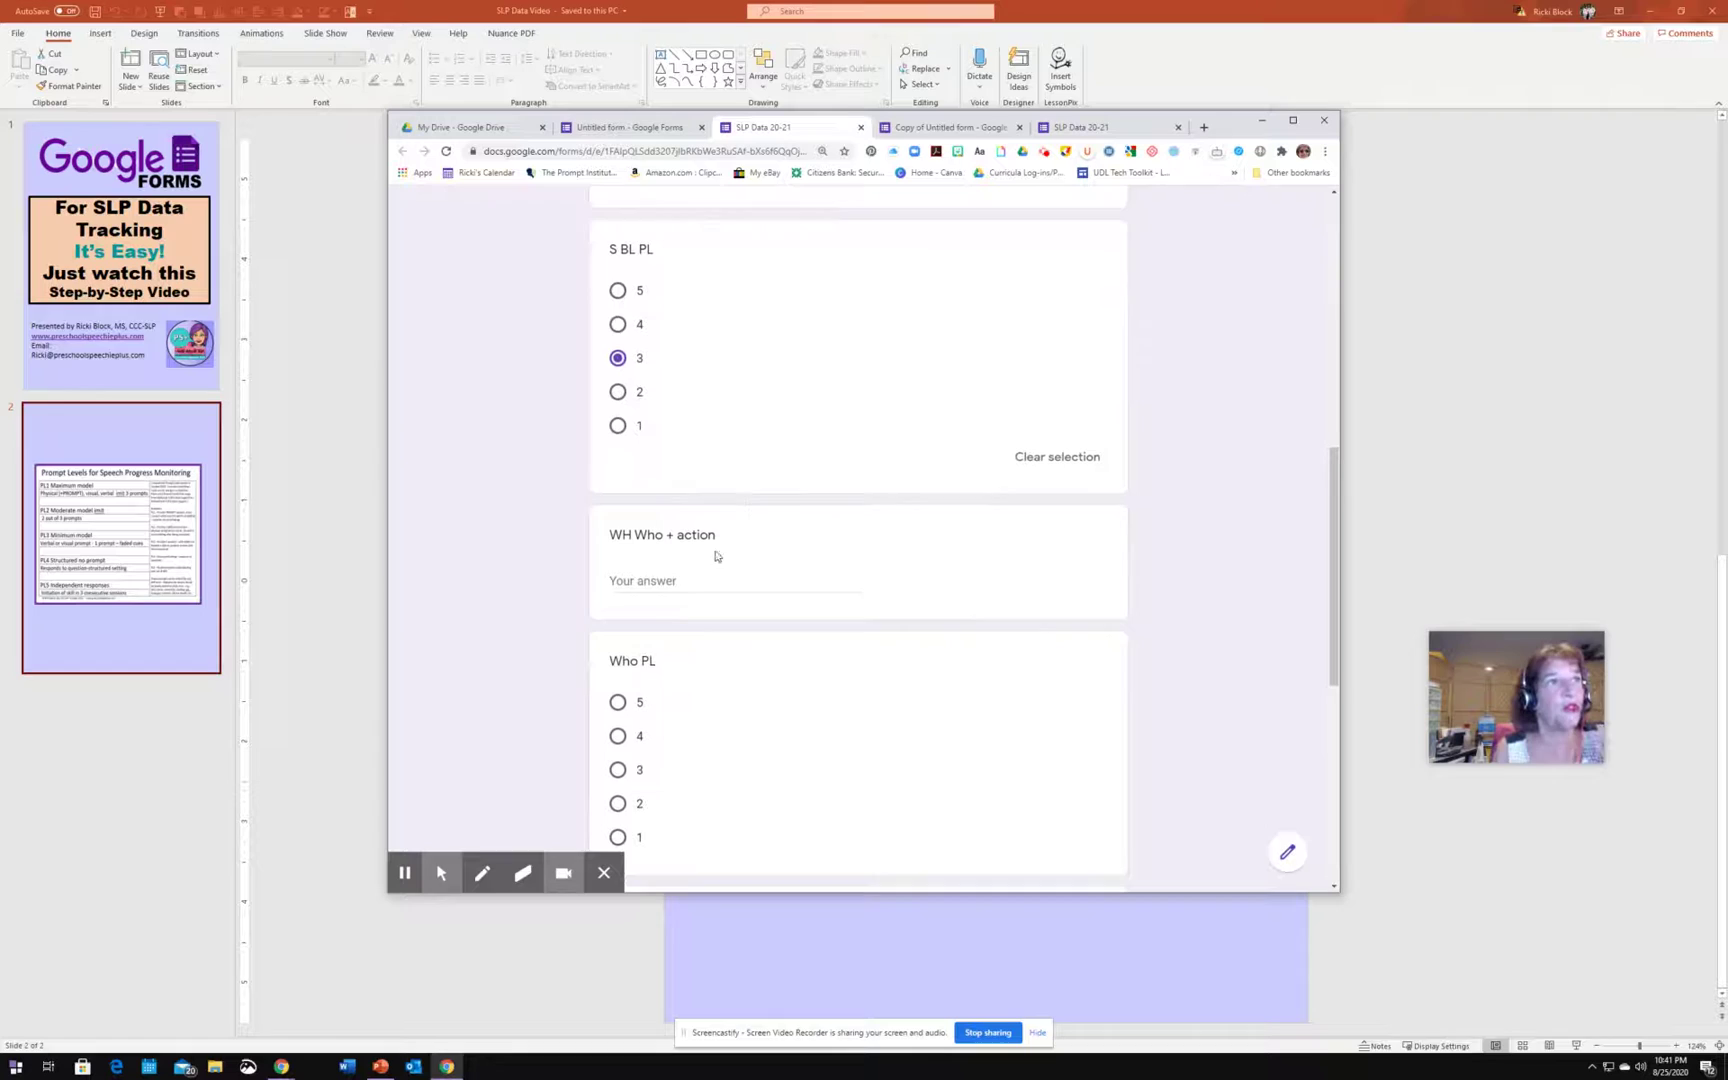
{"action": "scroll", "coordinate": [697, 514], "scroll_direction": "up", "scroll_amount": 1}
{"action": "scroll", "coordinate": [697, 514], "scroll_direction": "down", "scroll_amount": 1}
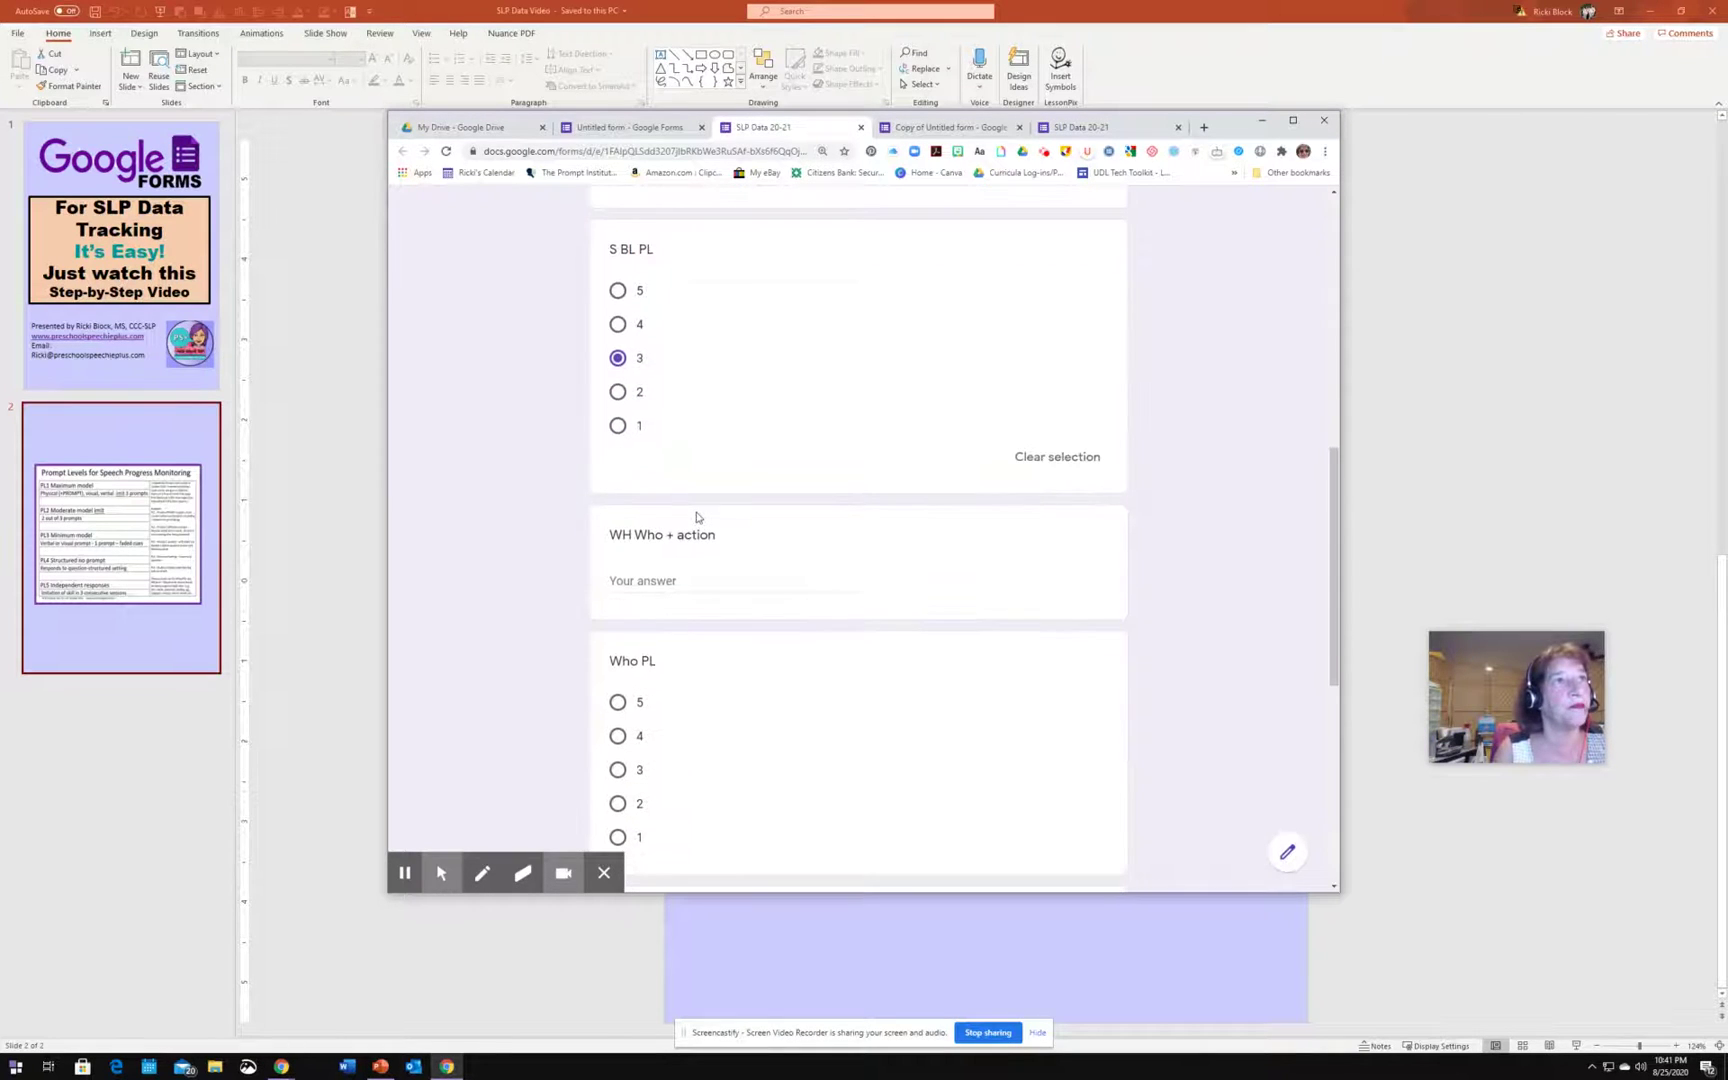
Enter 50 as the S Blends answer.
{"action": "left_click", "coordinate": [685, 581]}
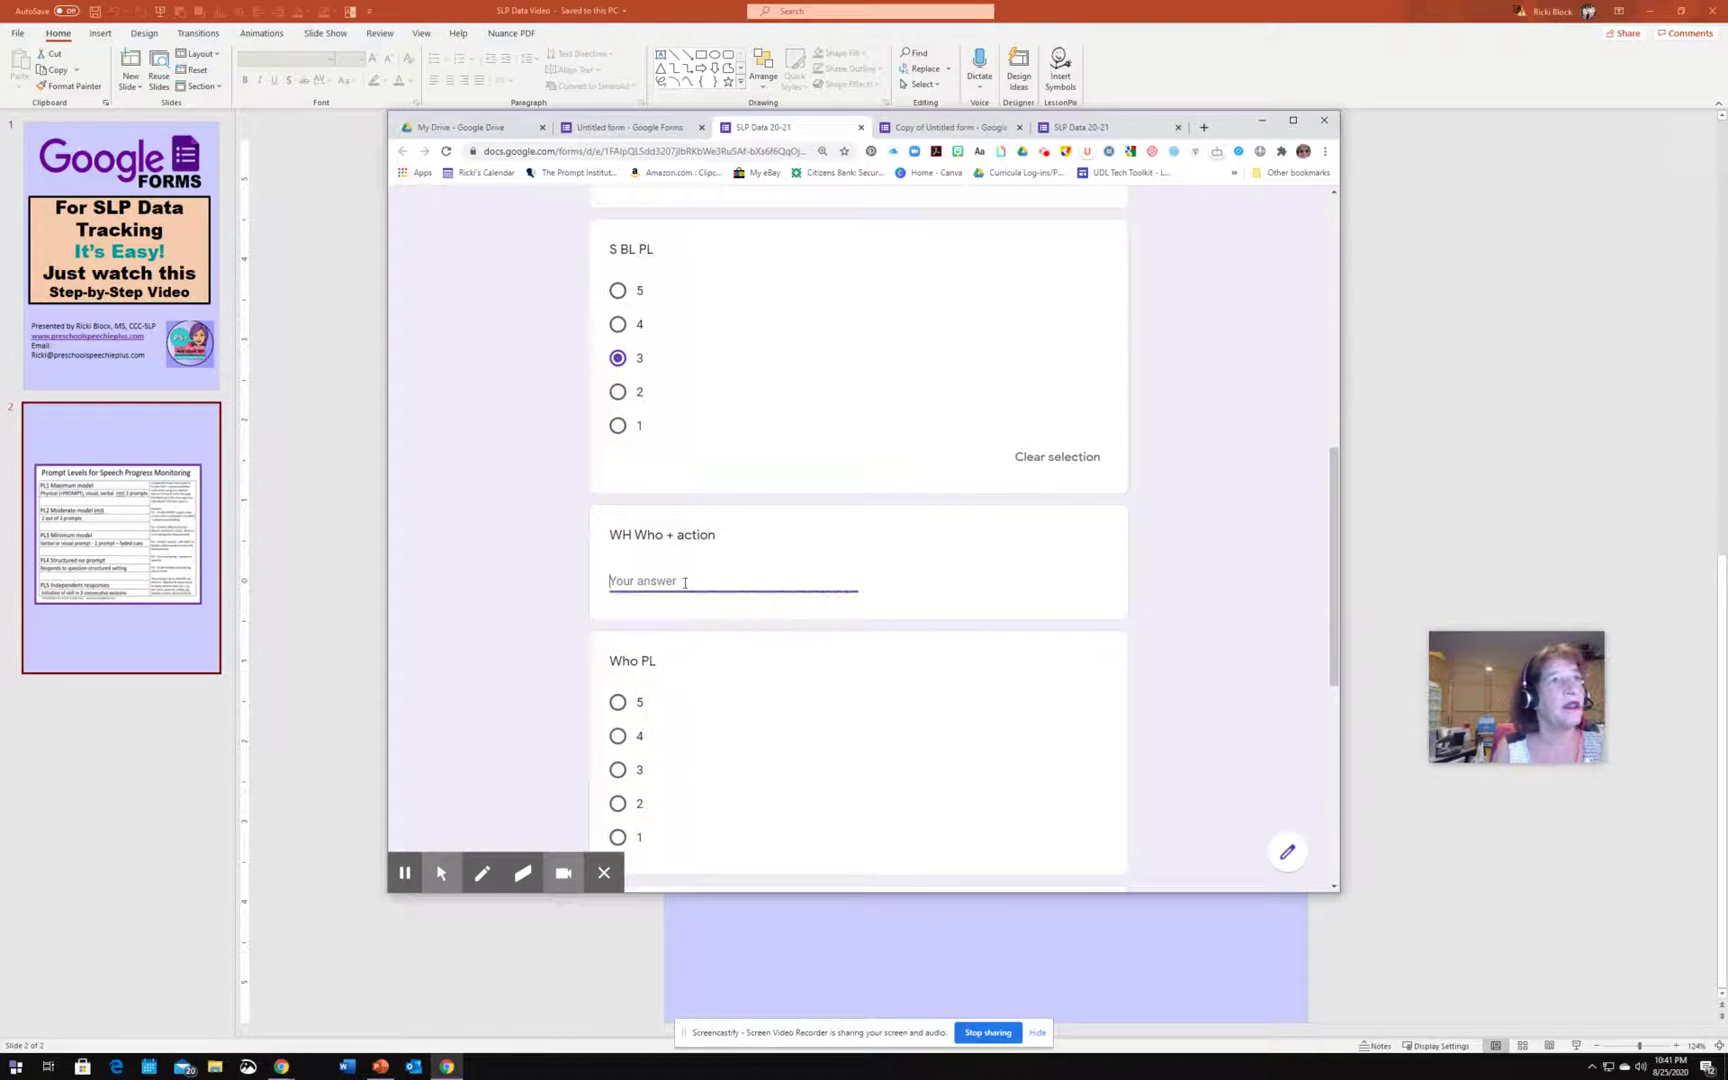
{"action": "scroll", "coordinate": [685, 583], "scroll_direction": "up", "scroll_amount": 2}
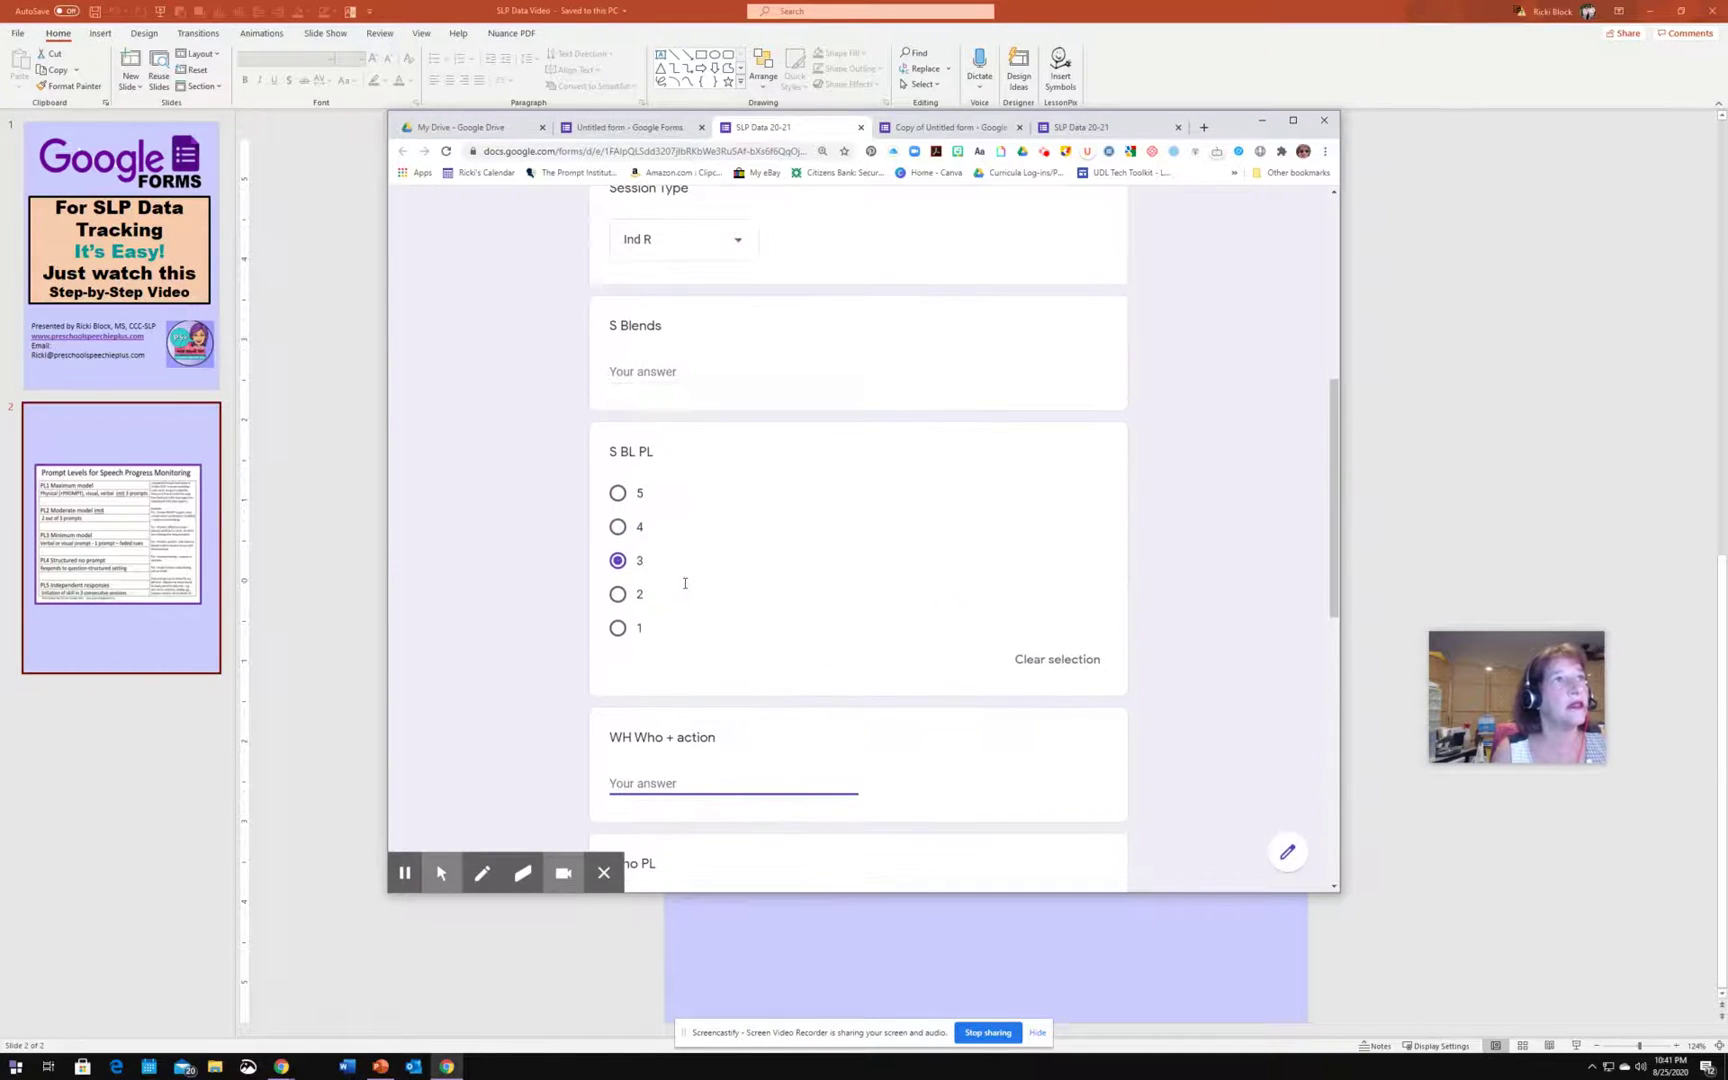
{"action": "left_click", "coordinate": [657, 376]}
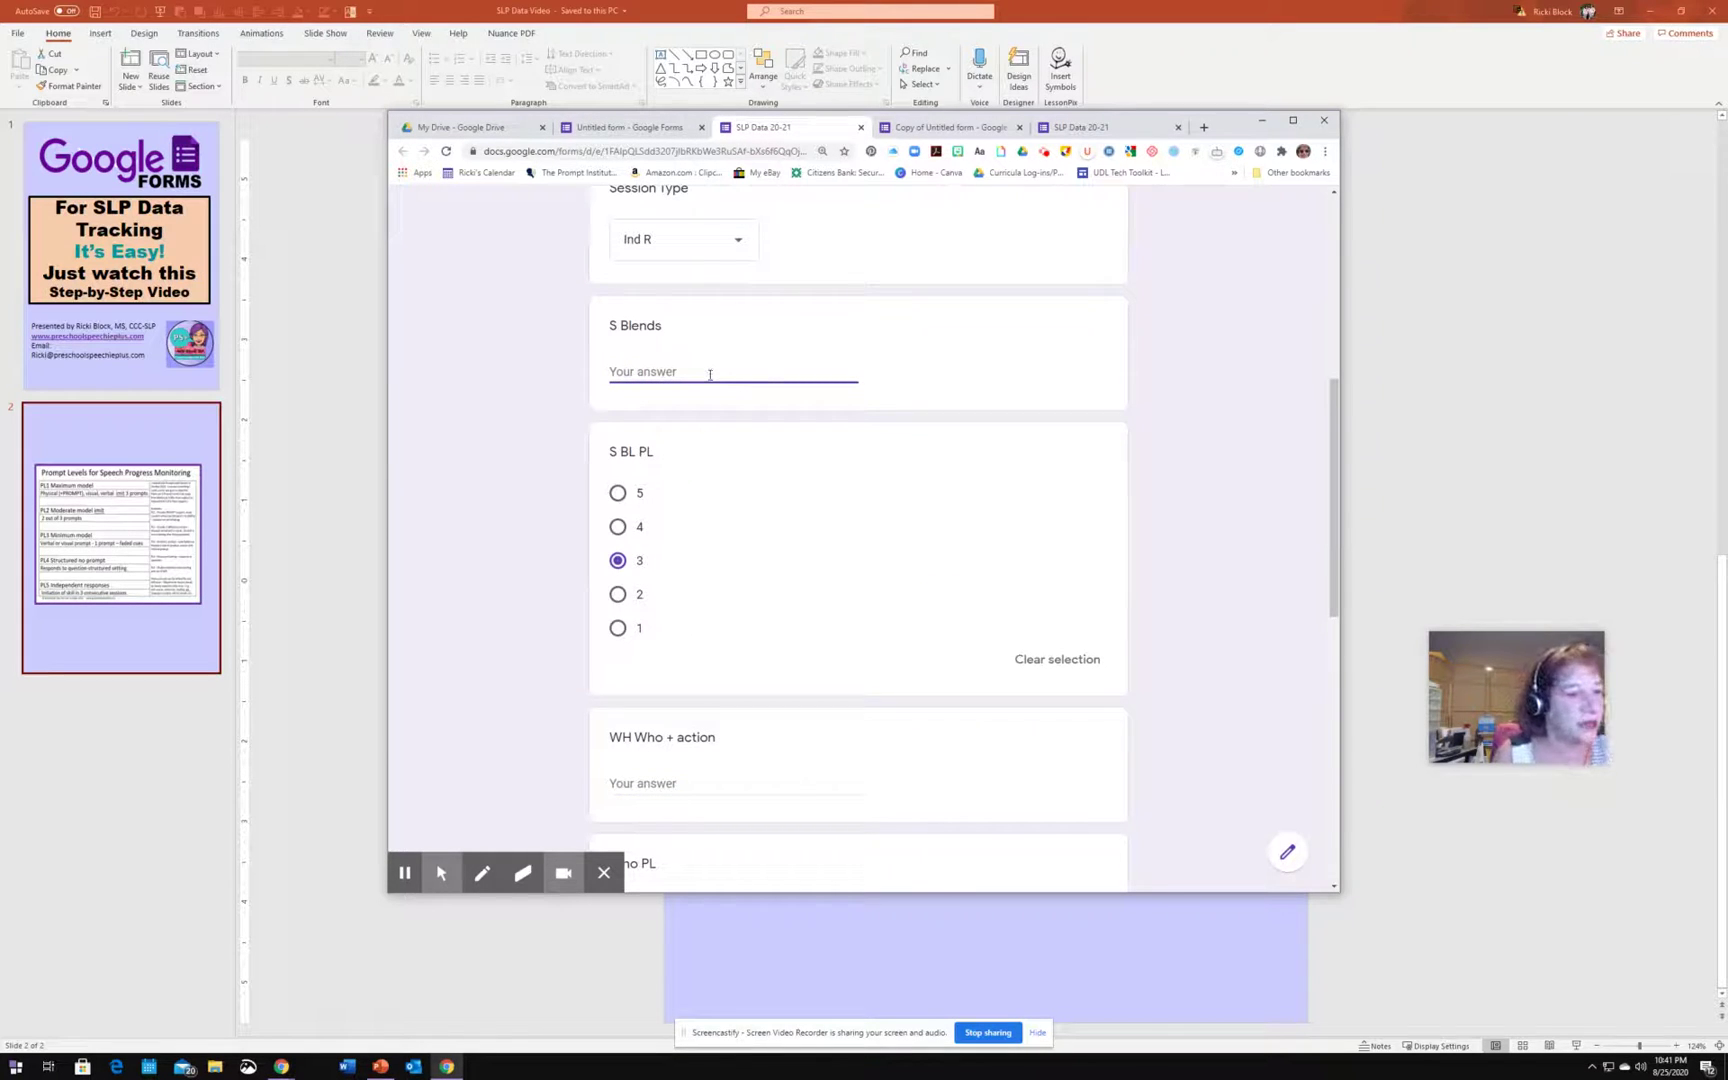
{"action": "type", "text": "50"}
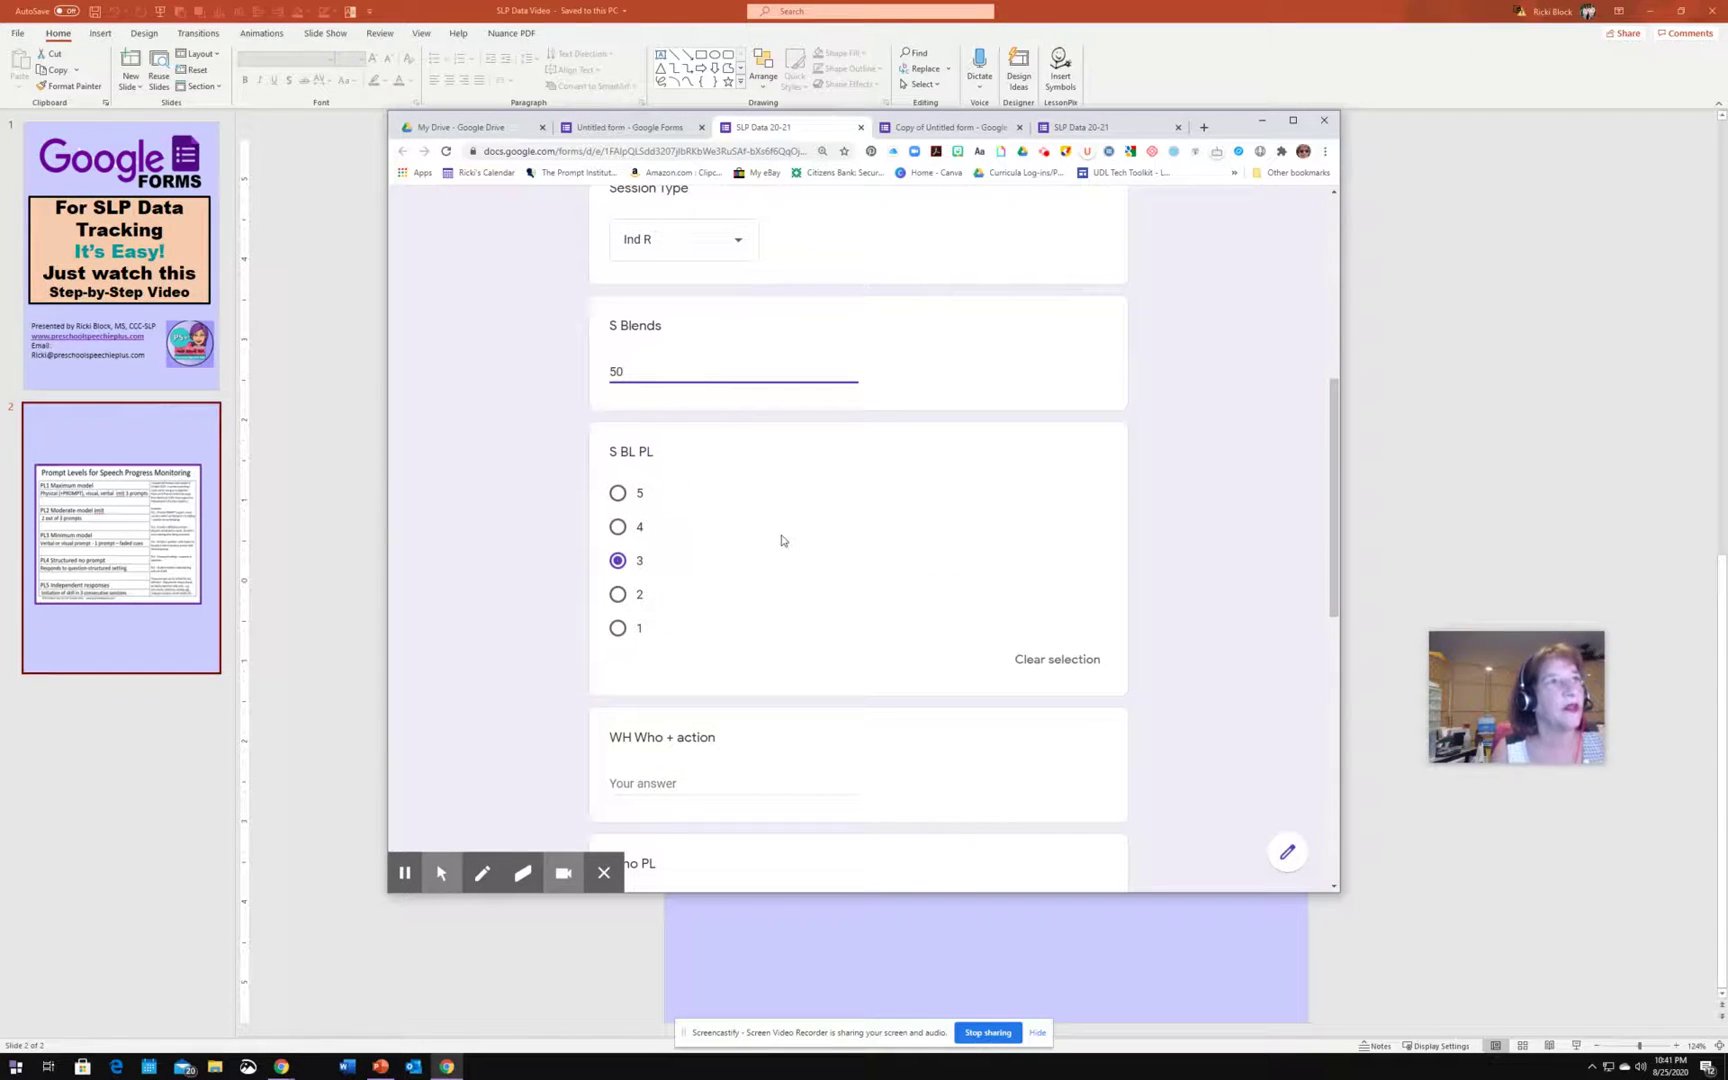
{"action": "scroll", "coordinate": [782, 540], "scroll_direction": "up", "scroll_amount": 2}
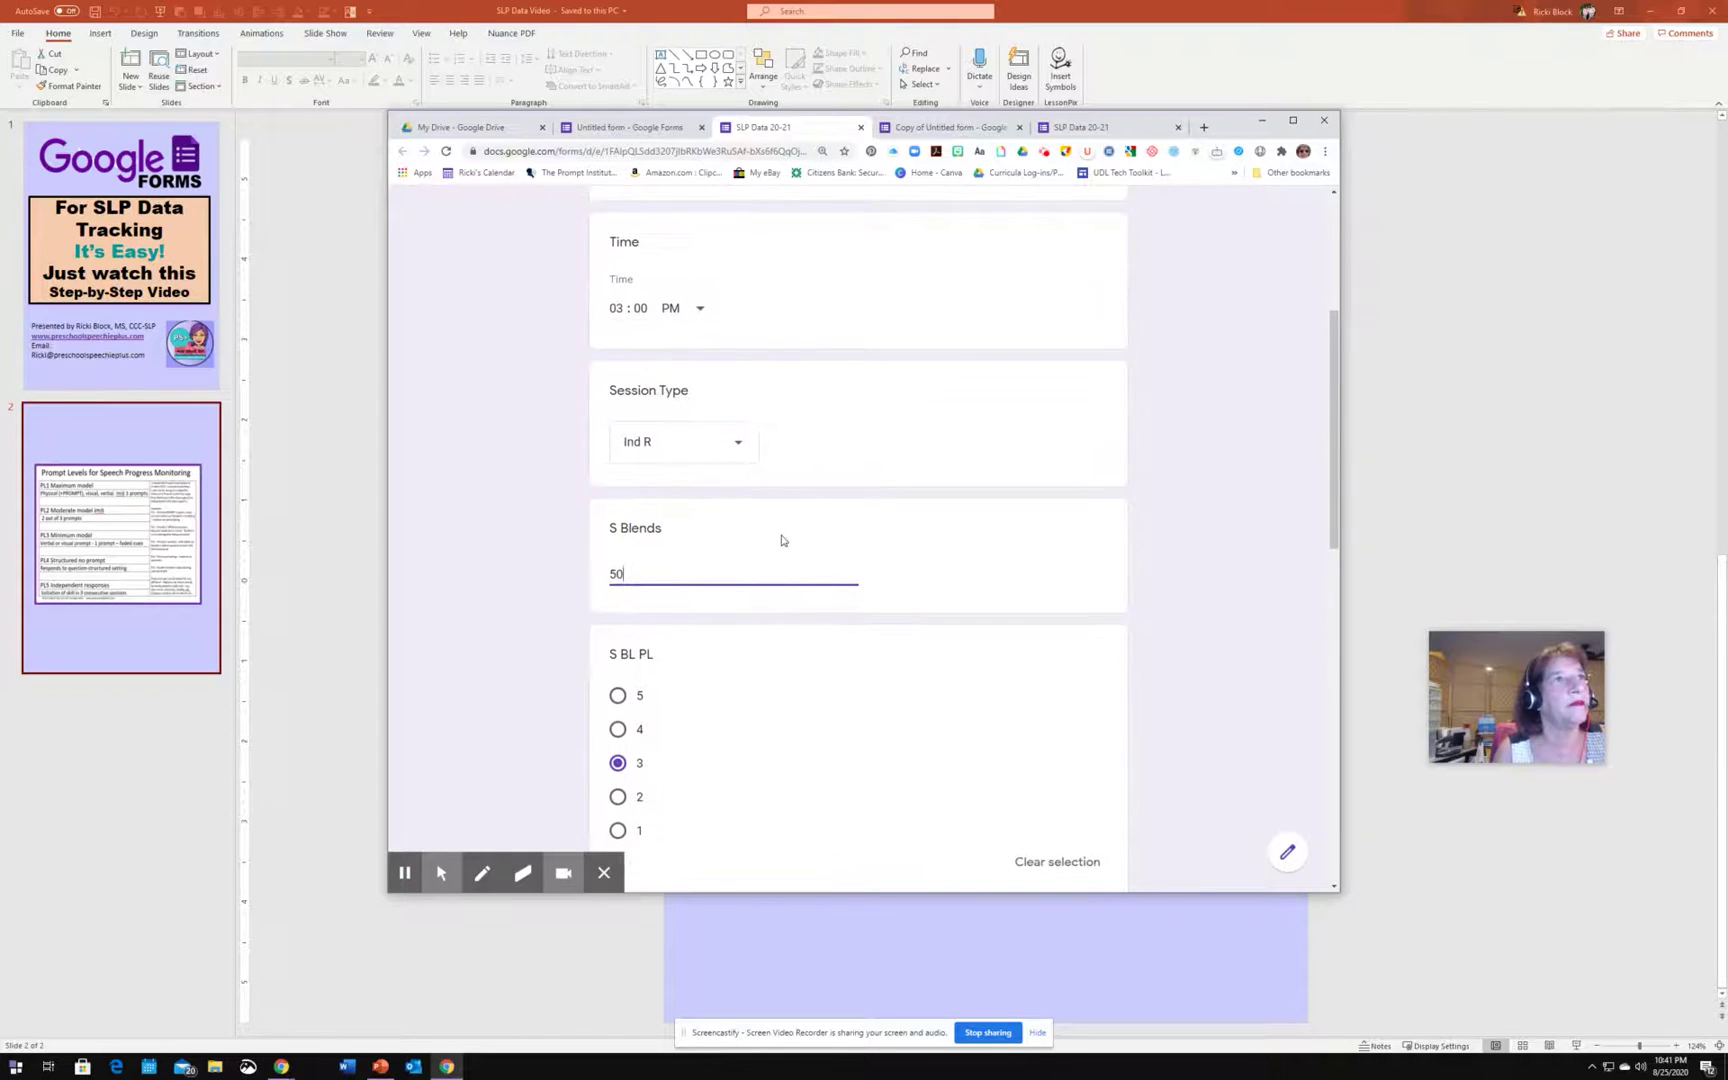
{"action": "scroll", "coordinate": [782, 540], "scroll_direction": "down", "scroll_amount": 4}
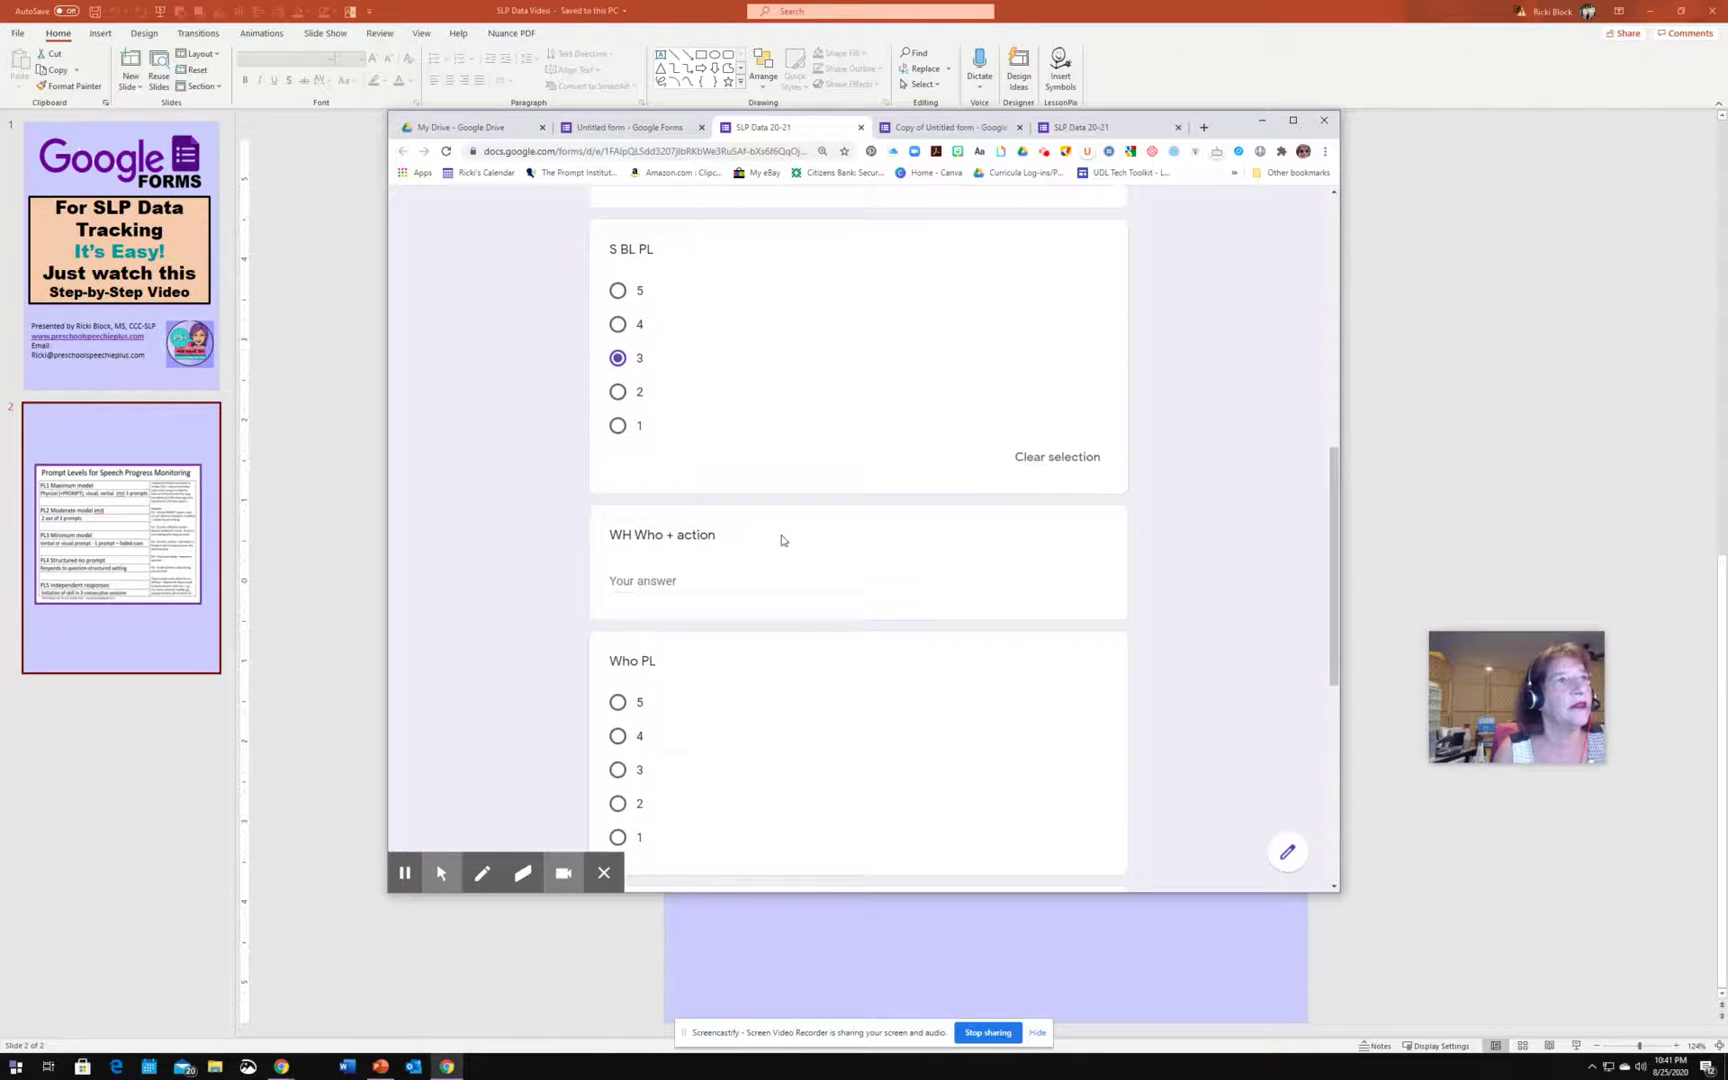
{"action": "scroll", "coordinate": [782, 540], "scroll_direction": "down", "scroll_amount": 1}
{"action": "scroll", "coordinate": [782, 540], "scroll_direction": "up", "scroll_amount": 3}
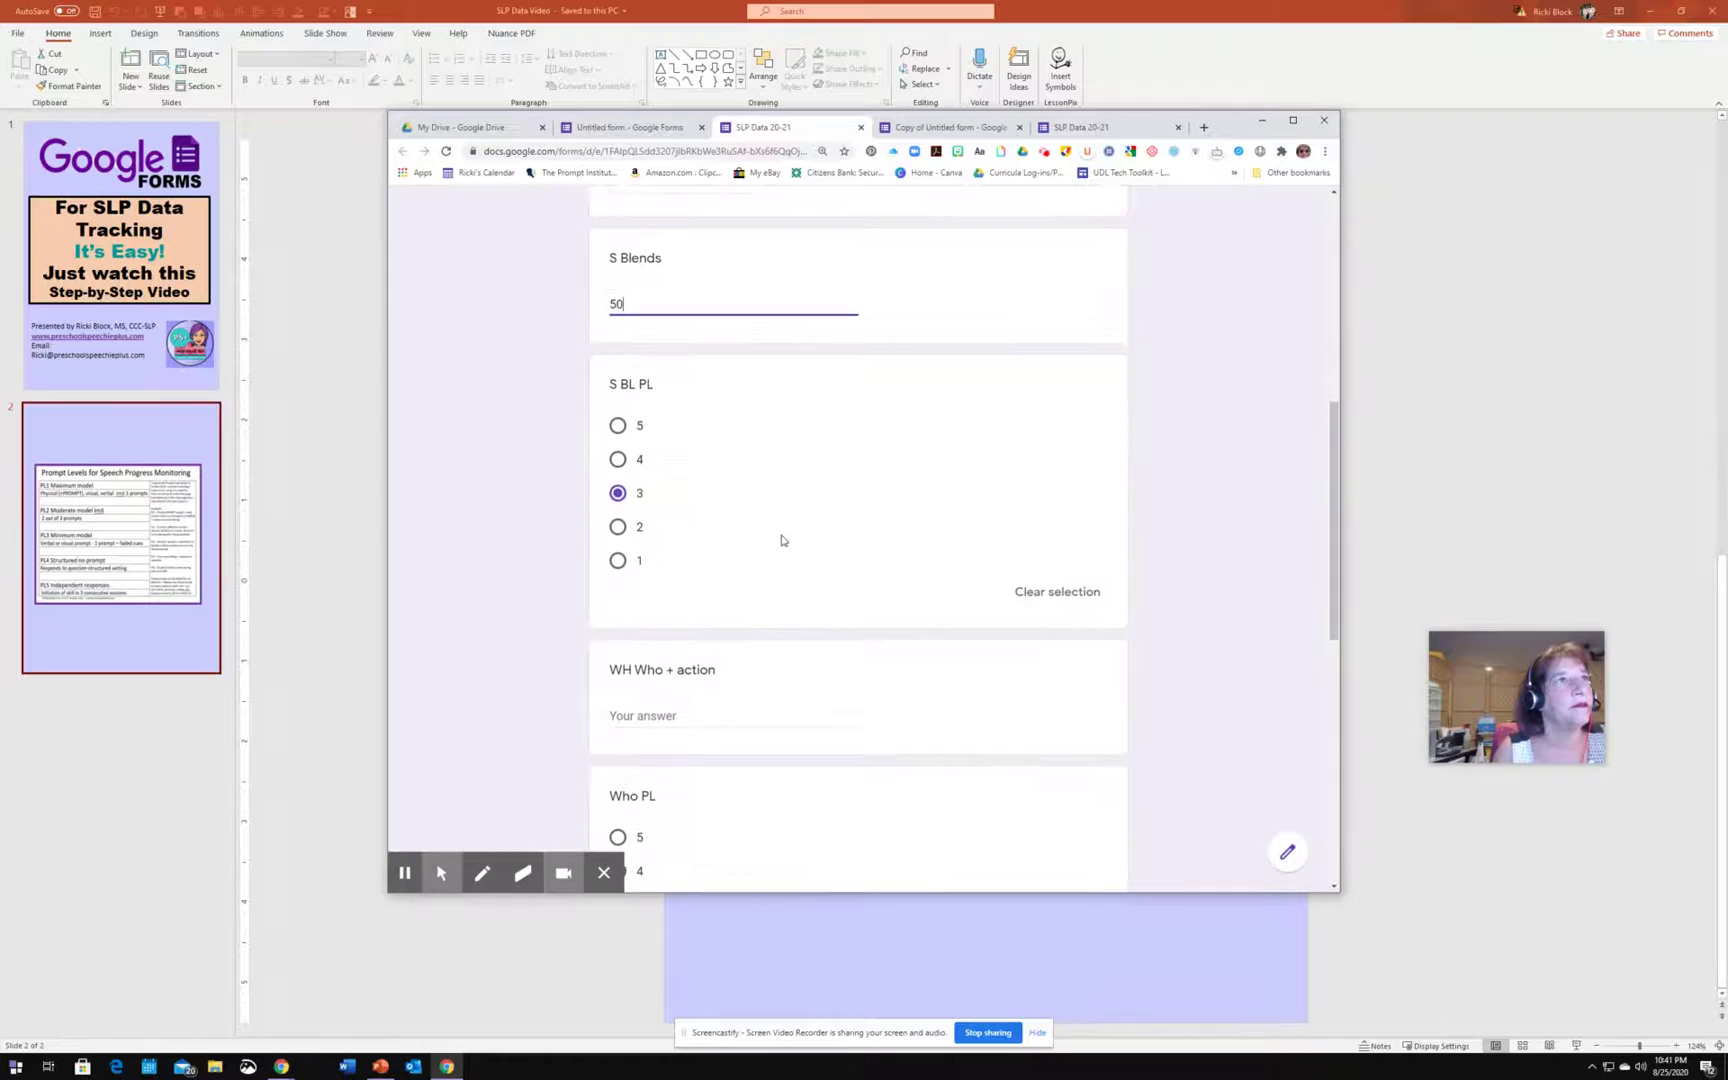
{"action": "scroll", "coordinate": [782, 540], "scroll_direction": "down", "scroll_amount": 3}
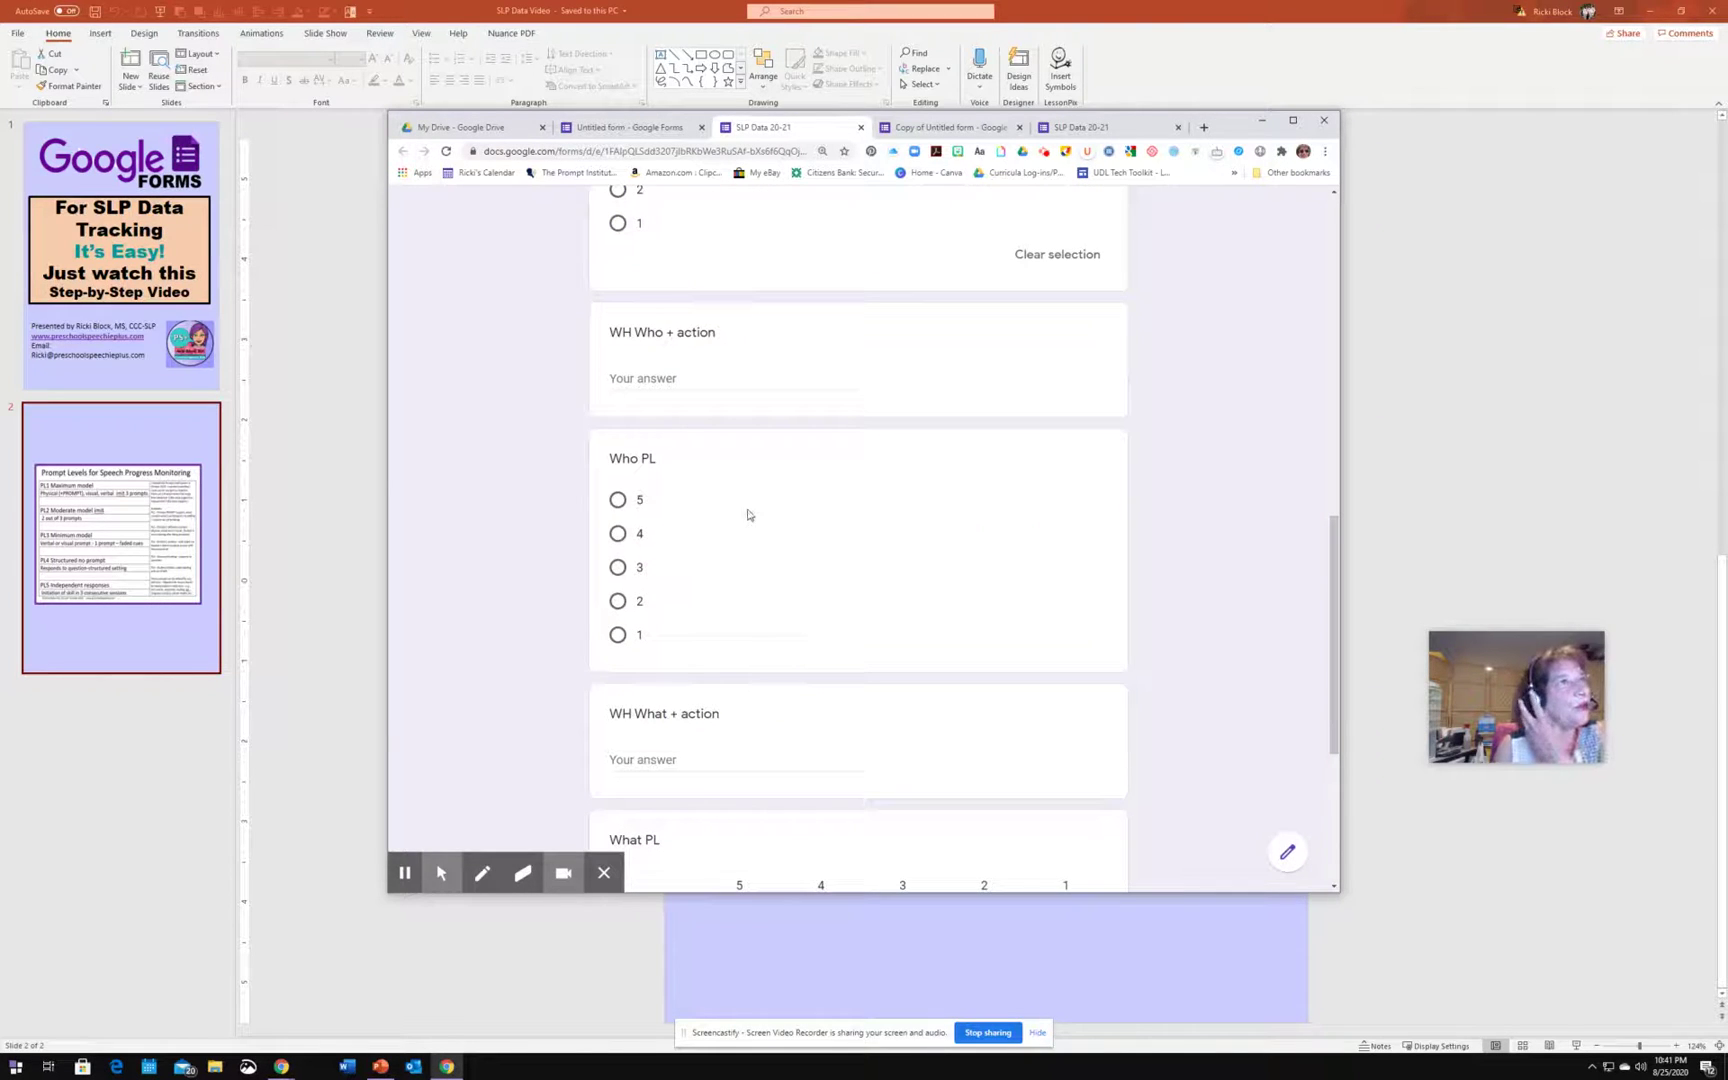
Enter 40 for WH Who + action and select prompt level 3 for Who PL.
{"action": "left_click", "coordinate": [675, 380]}
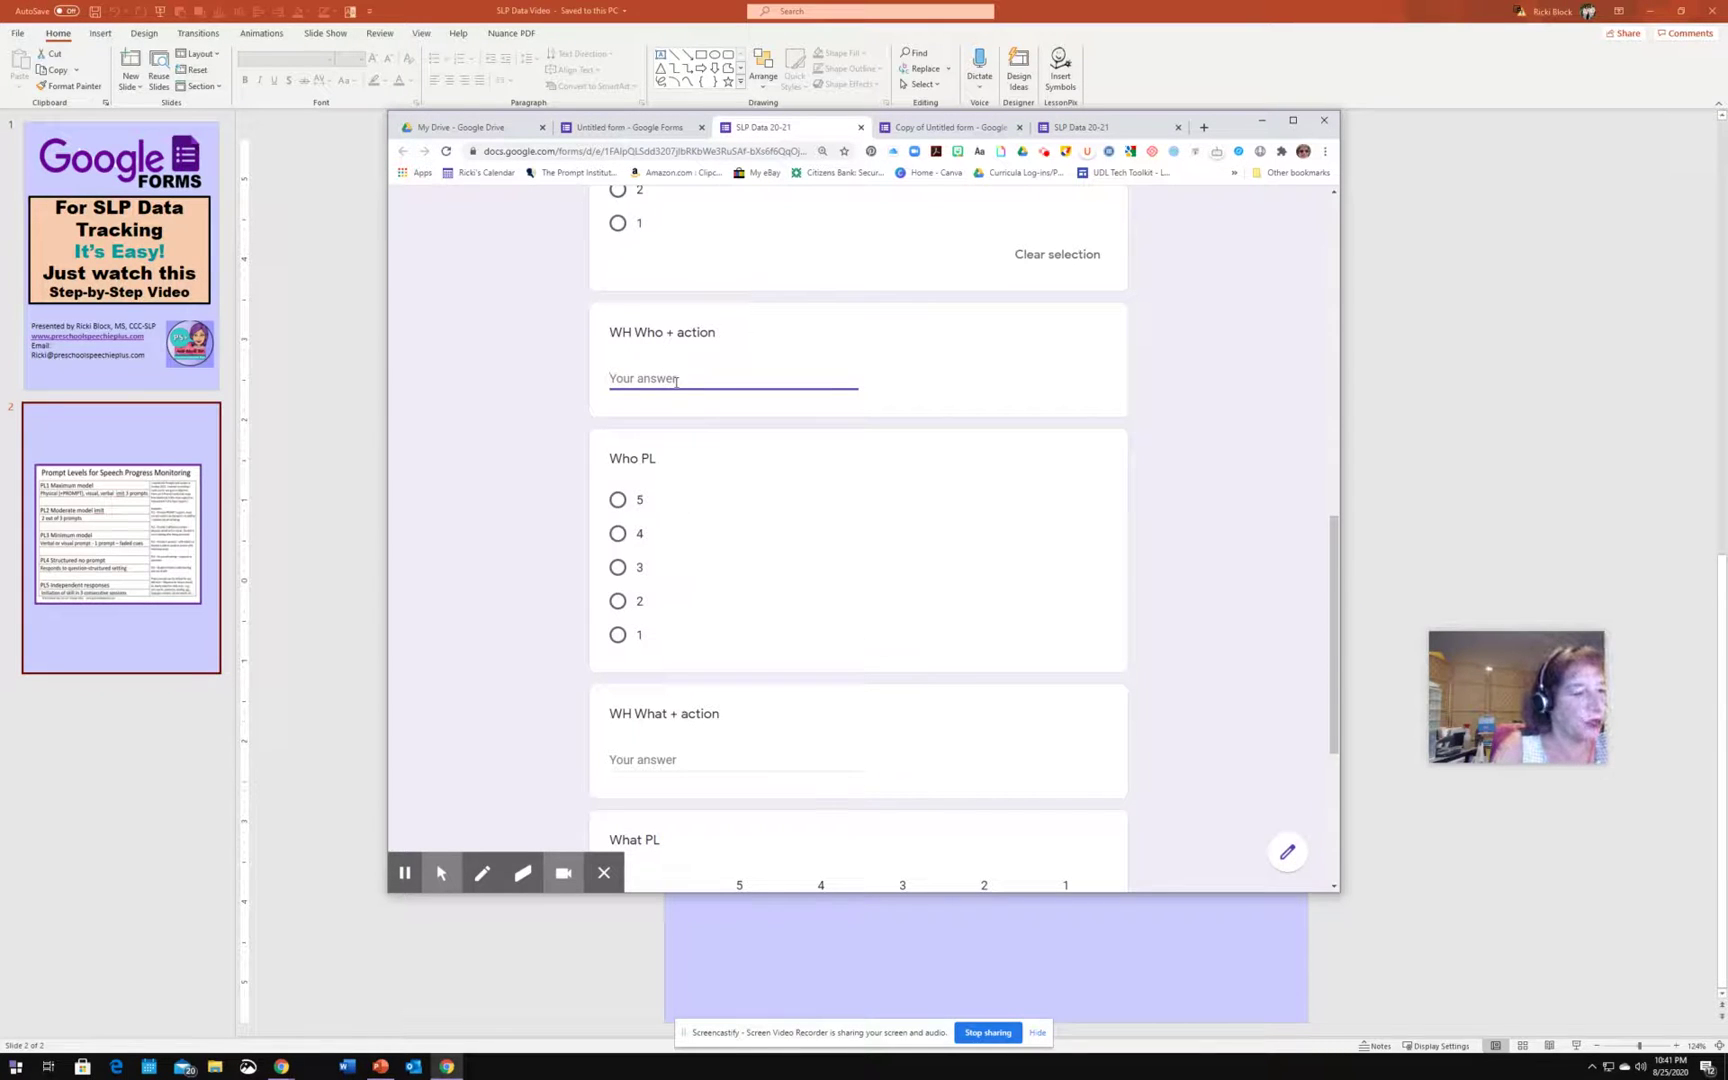
{"action": "type", "text": "40"}
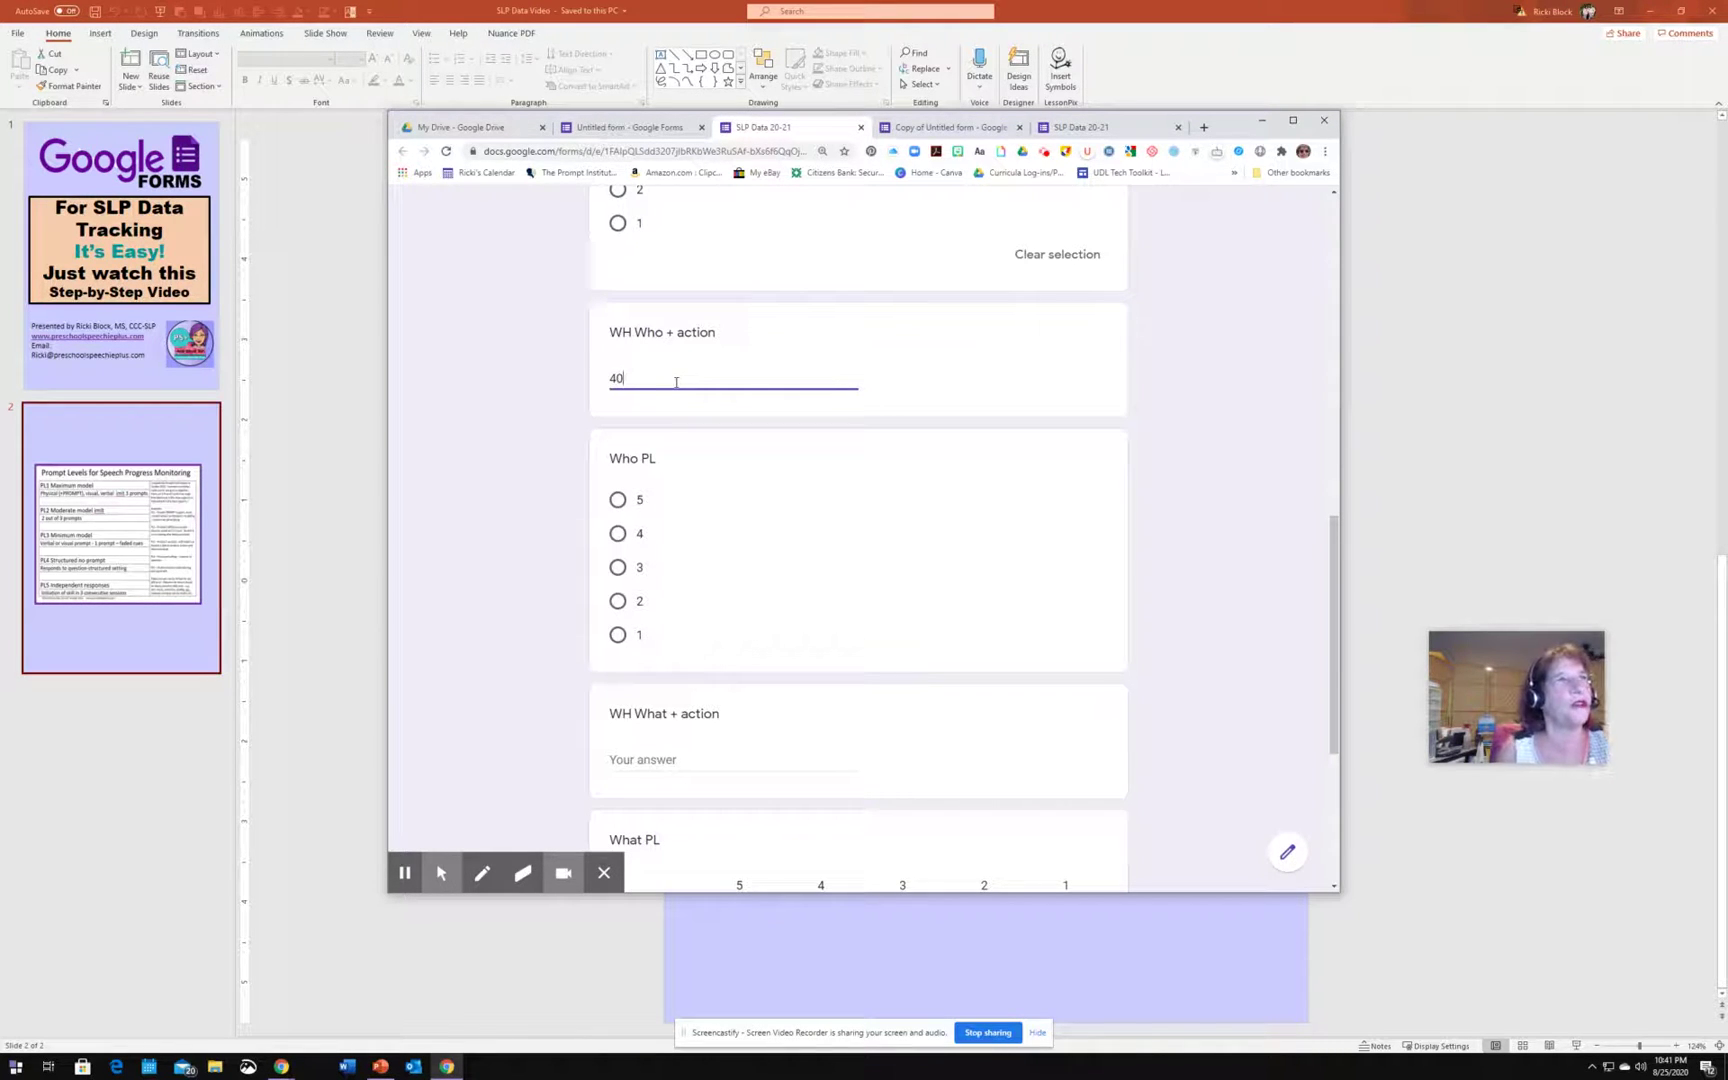
{"action": "left_click", "coordinate": [619, 567]}
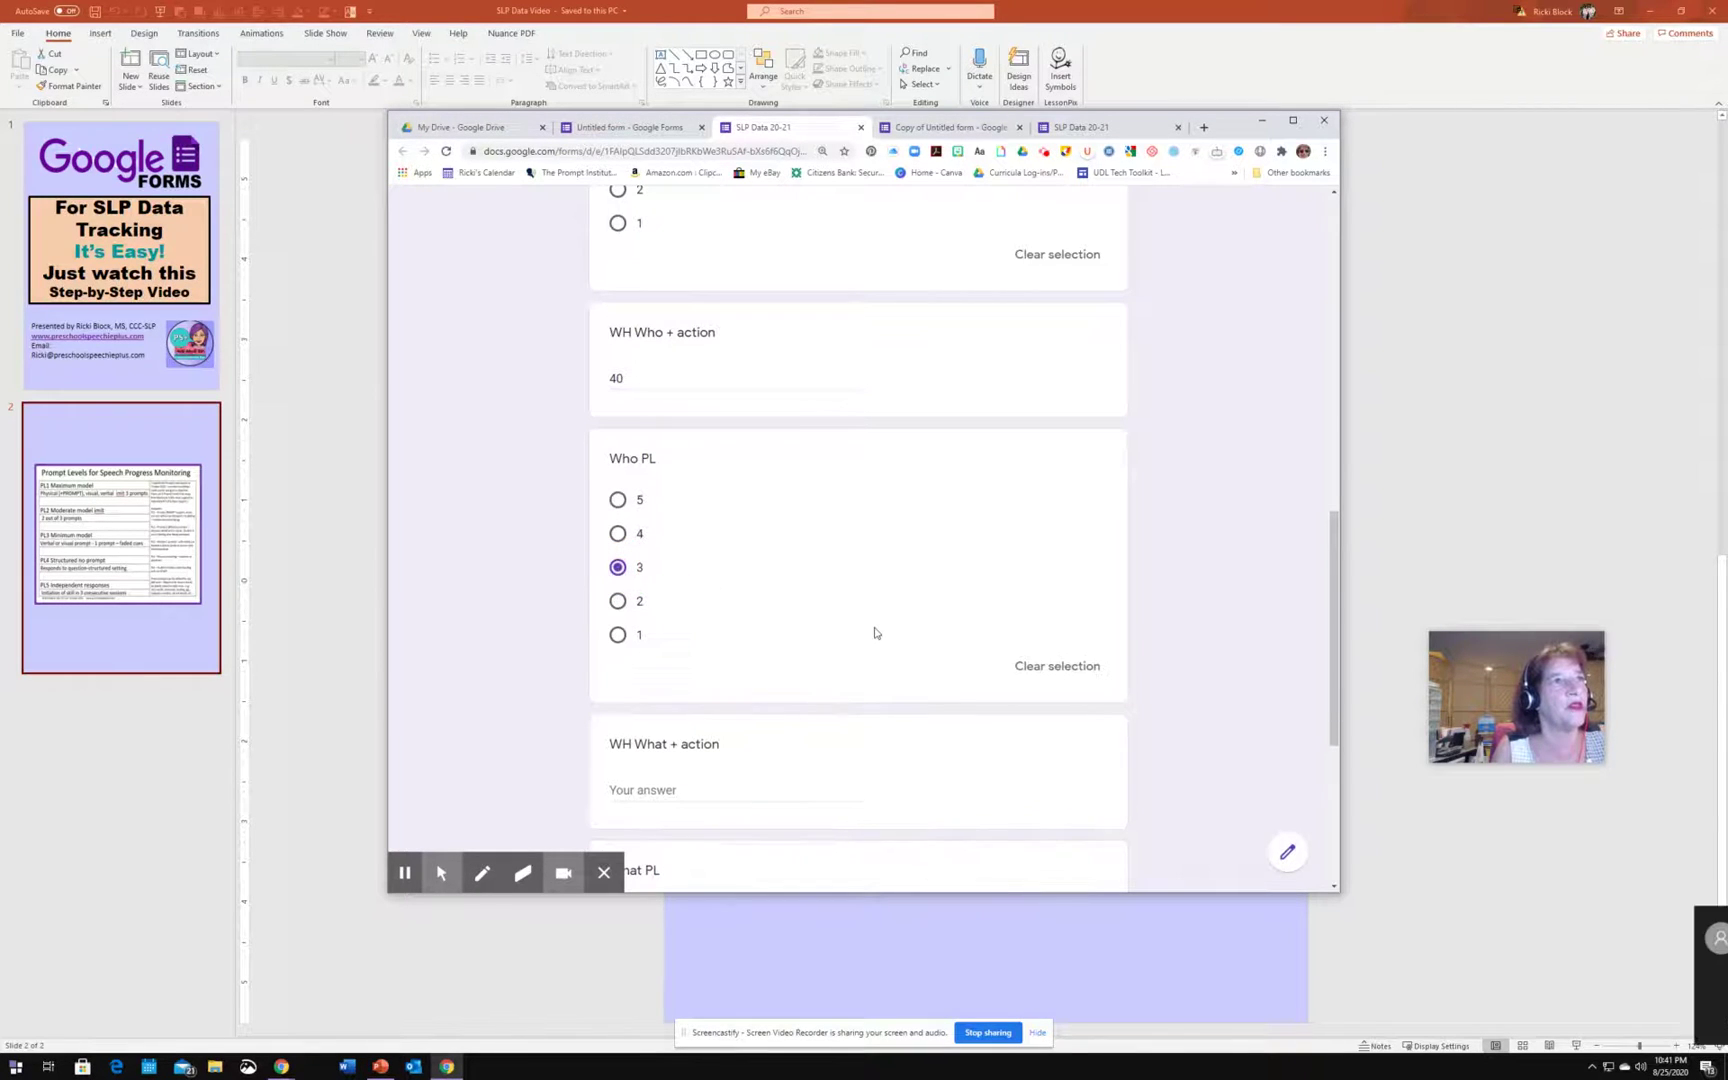
{"action": "scroll", "coordinate": [875, 632], "scroll_direction": "down", "scroll_amount": 3}
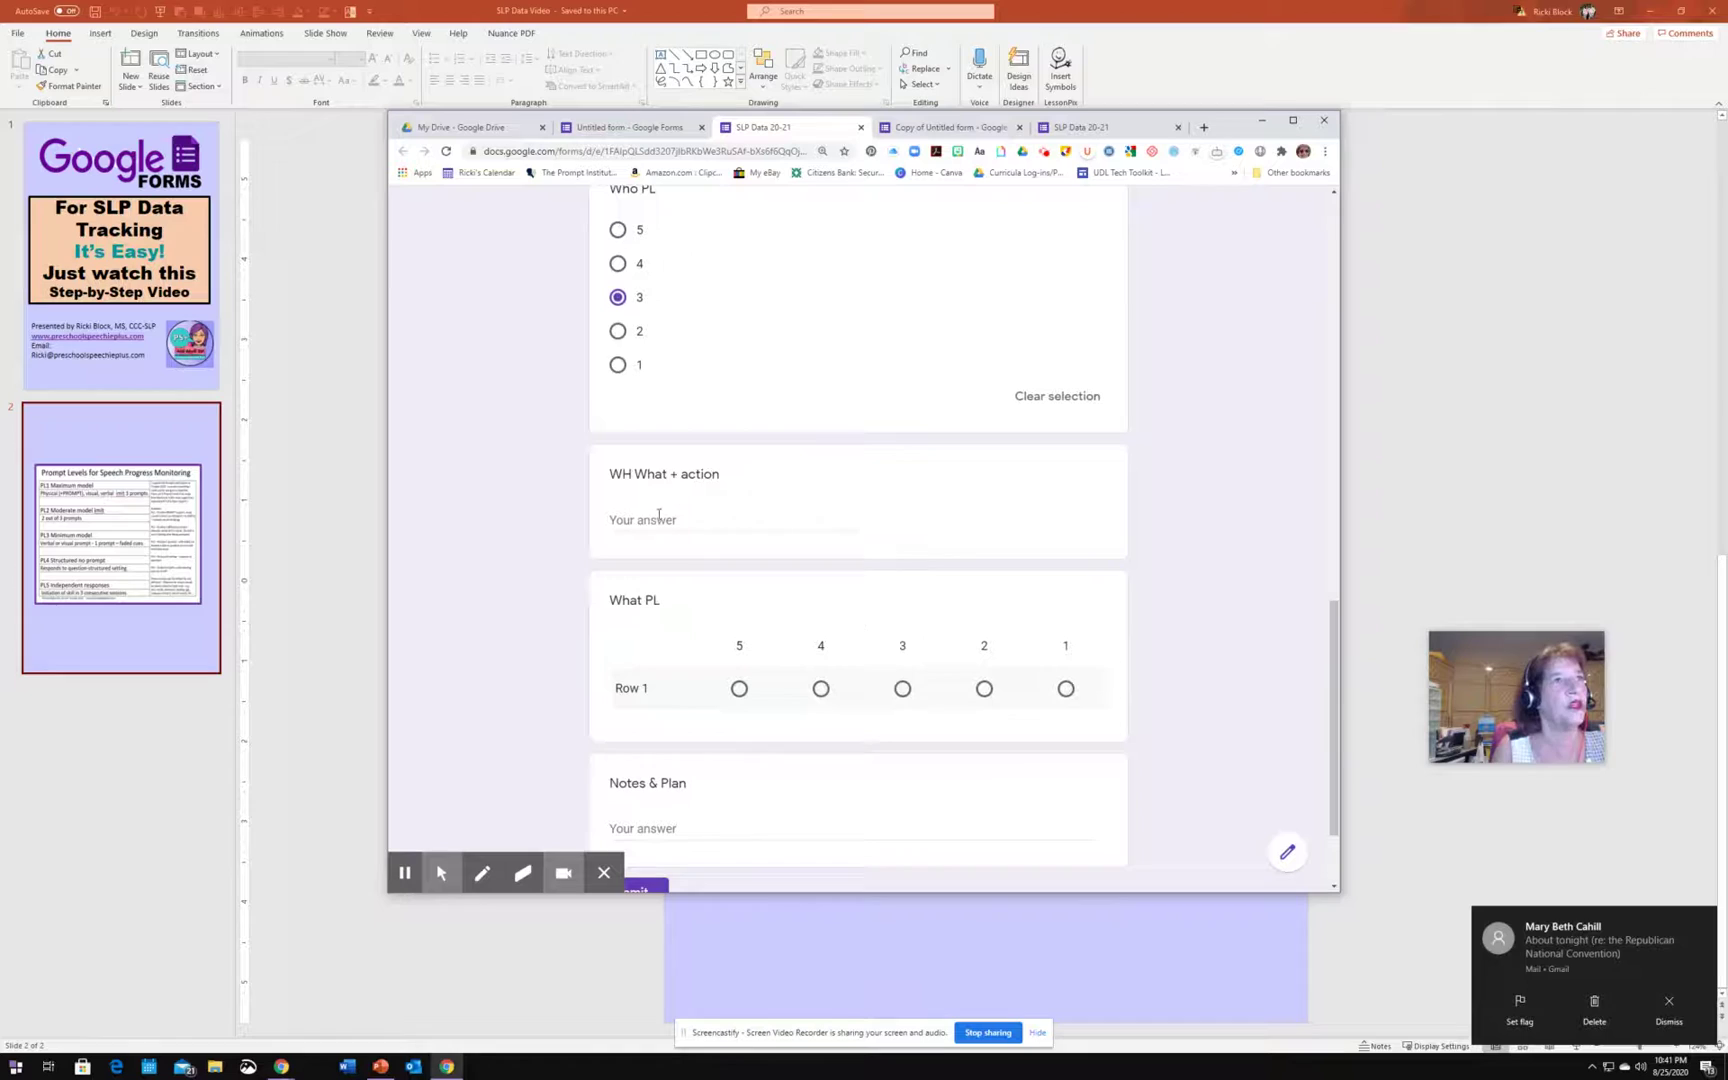
Answer 60 for WH What + action, rate What PL 4, note 'SK focus', and submit.
{"action": "left_click", "coordinate": [658, 515]}
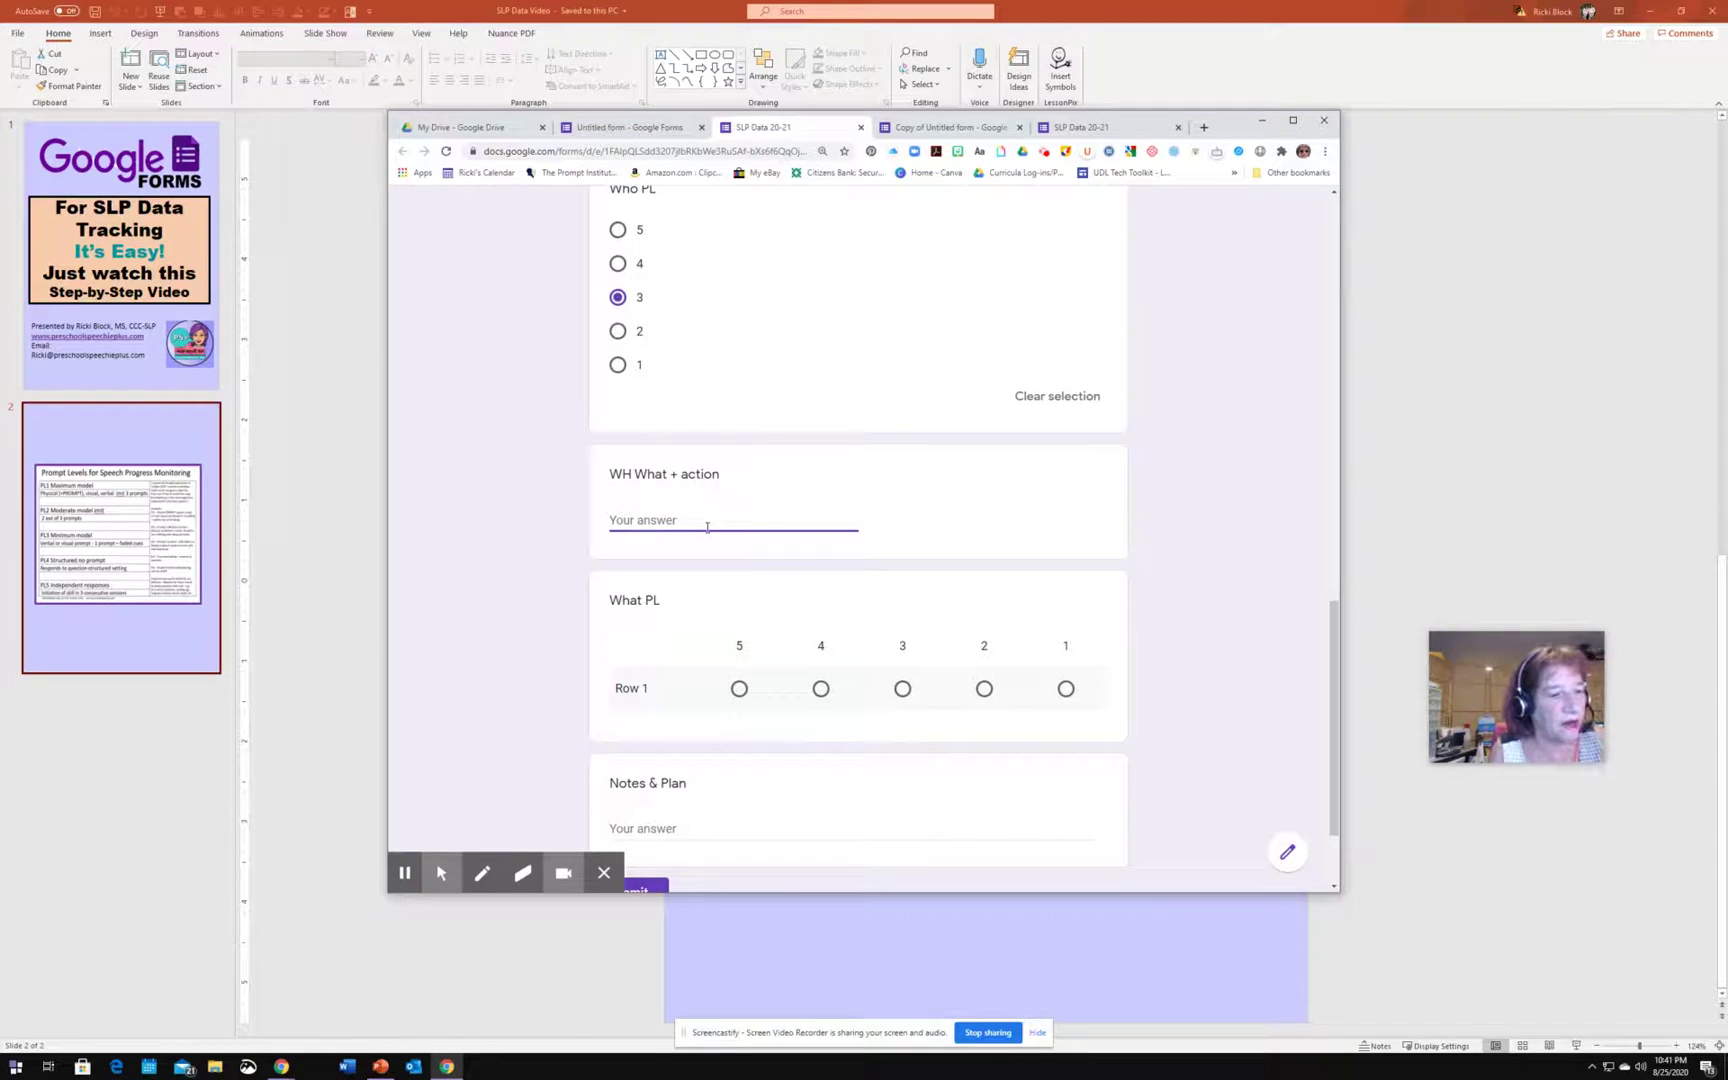
{"action": "type", "text": "60"}
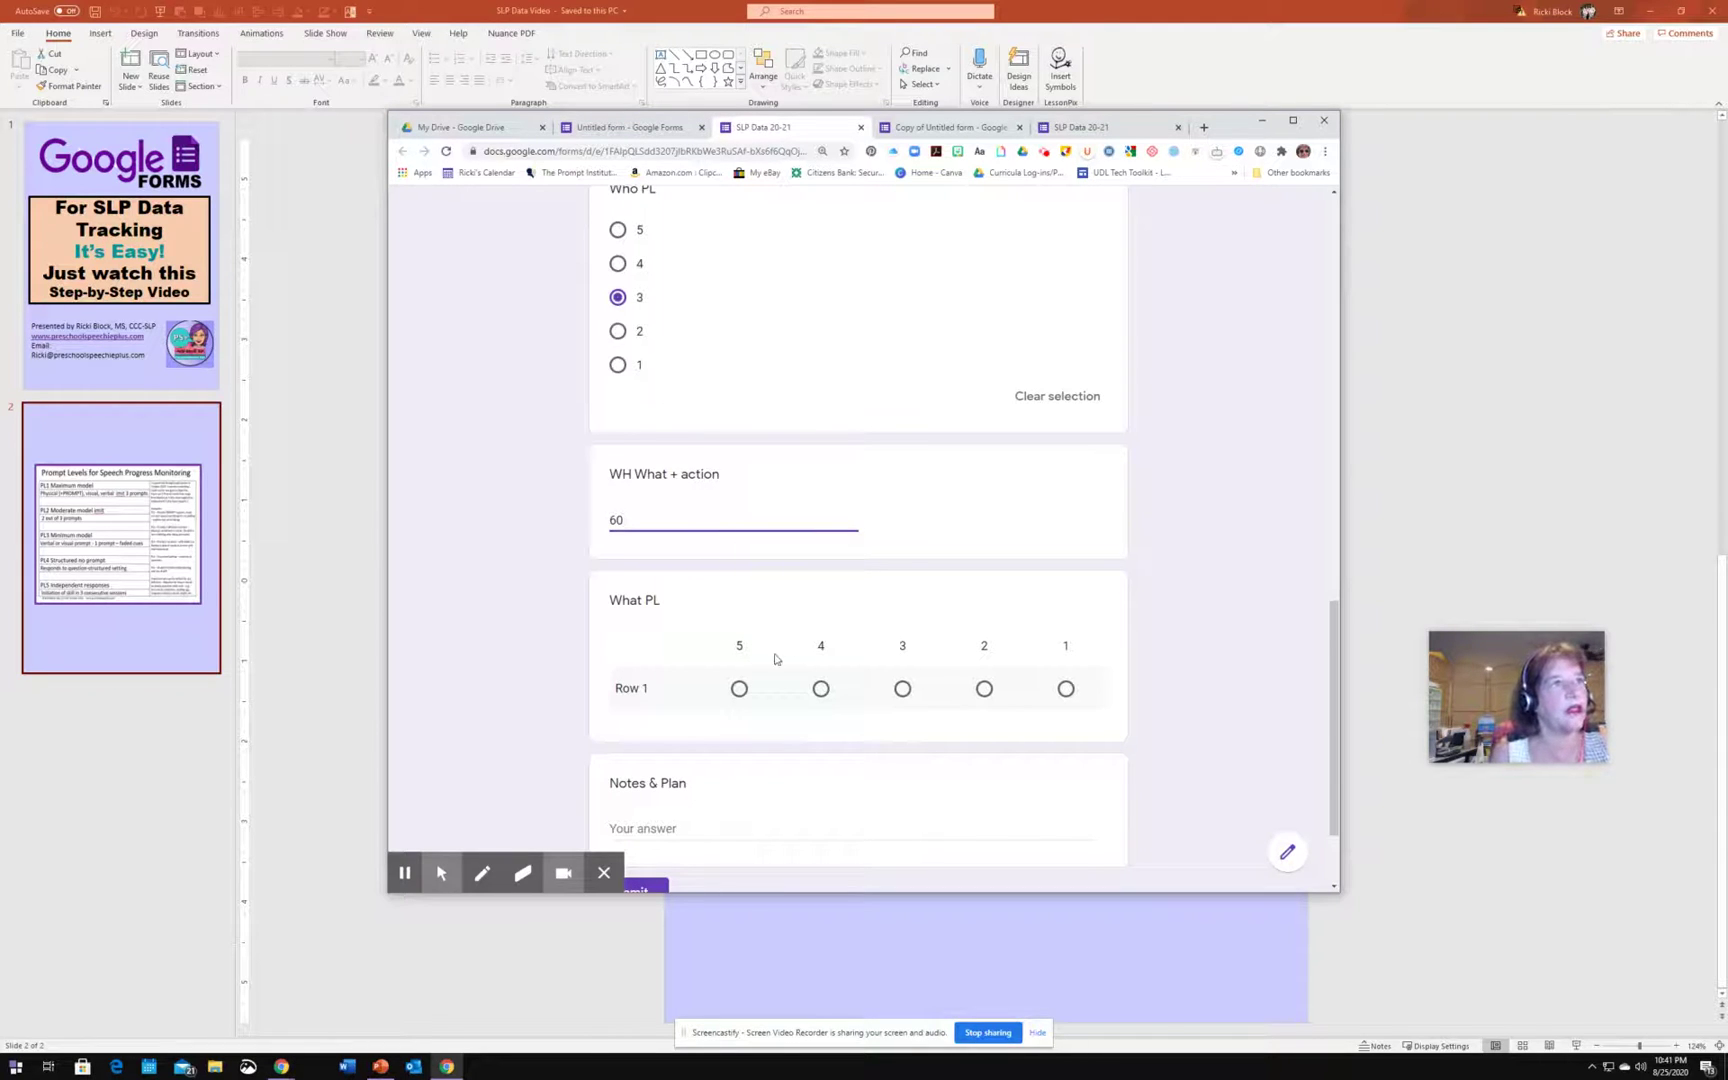
{"action": "left_click", "coordinate": [821, 689]}
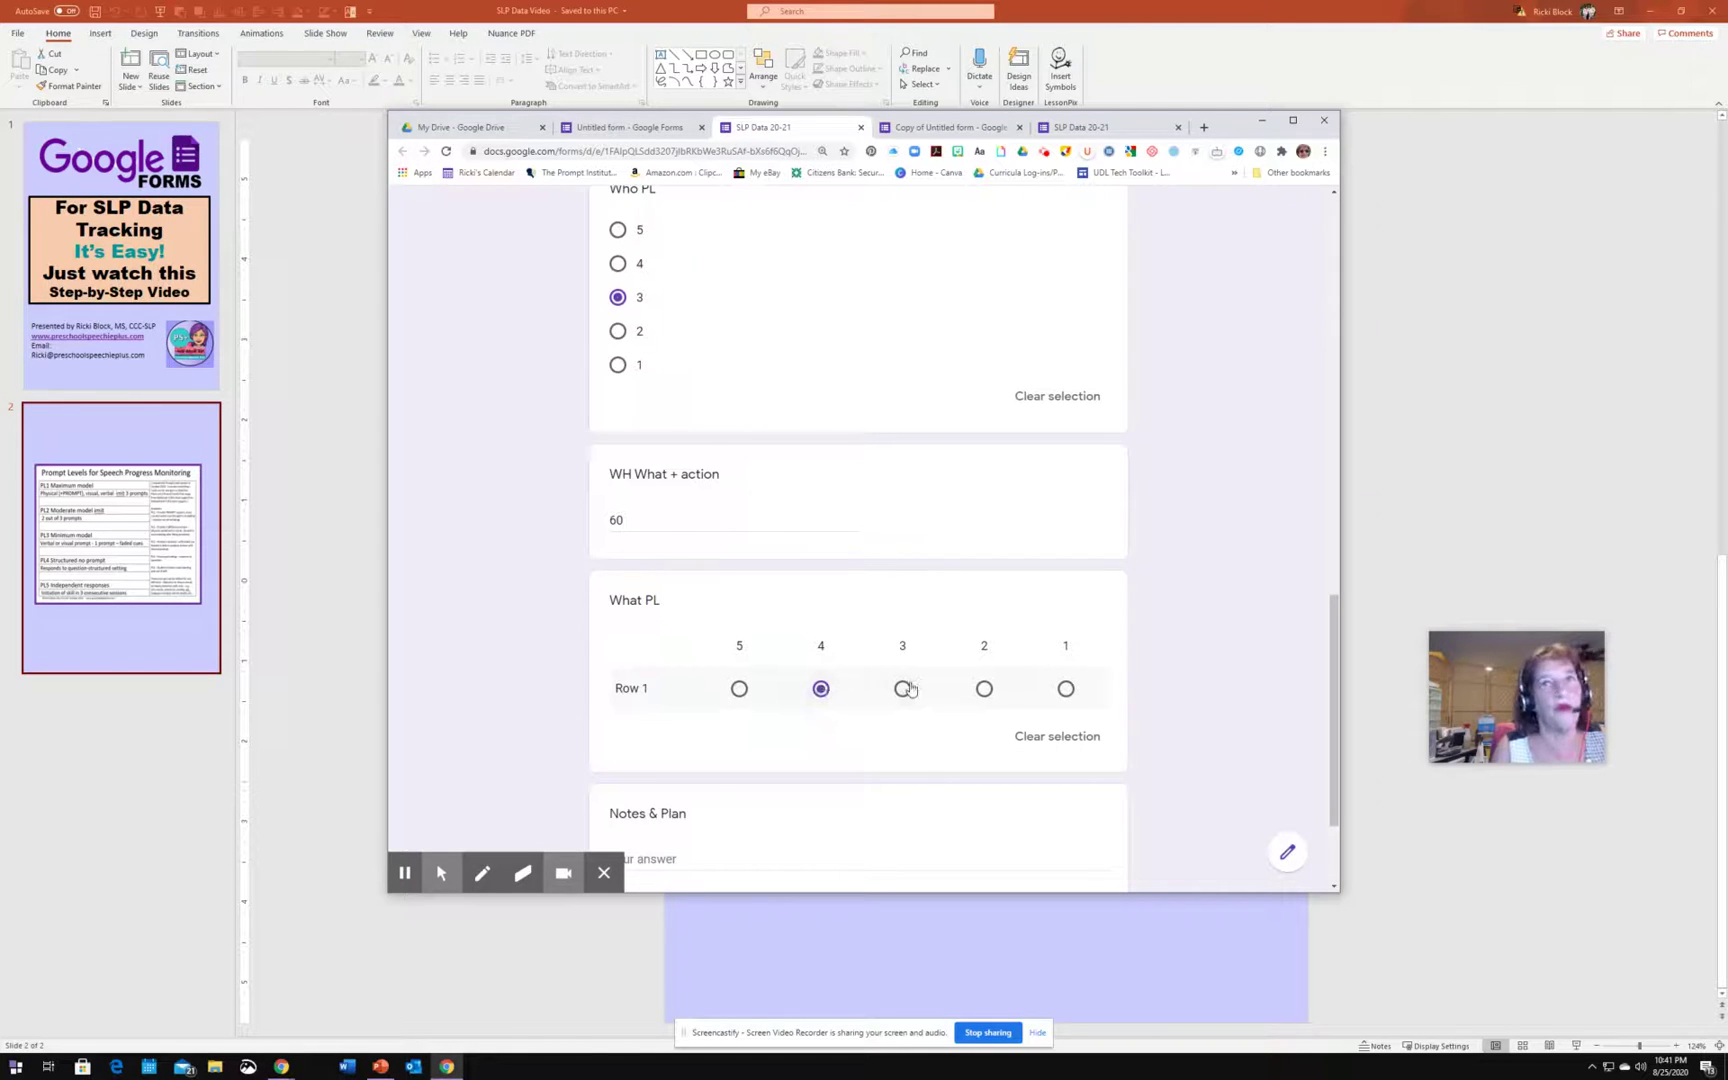
{"action": "scroll", "coordinate": [910, 688], "scroll_direction": "down", "scroll_amount": 2}
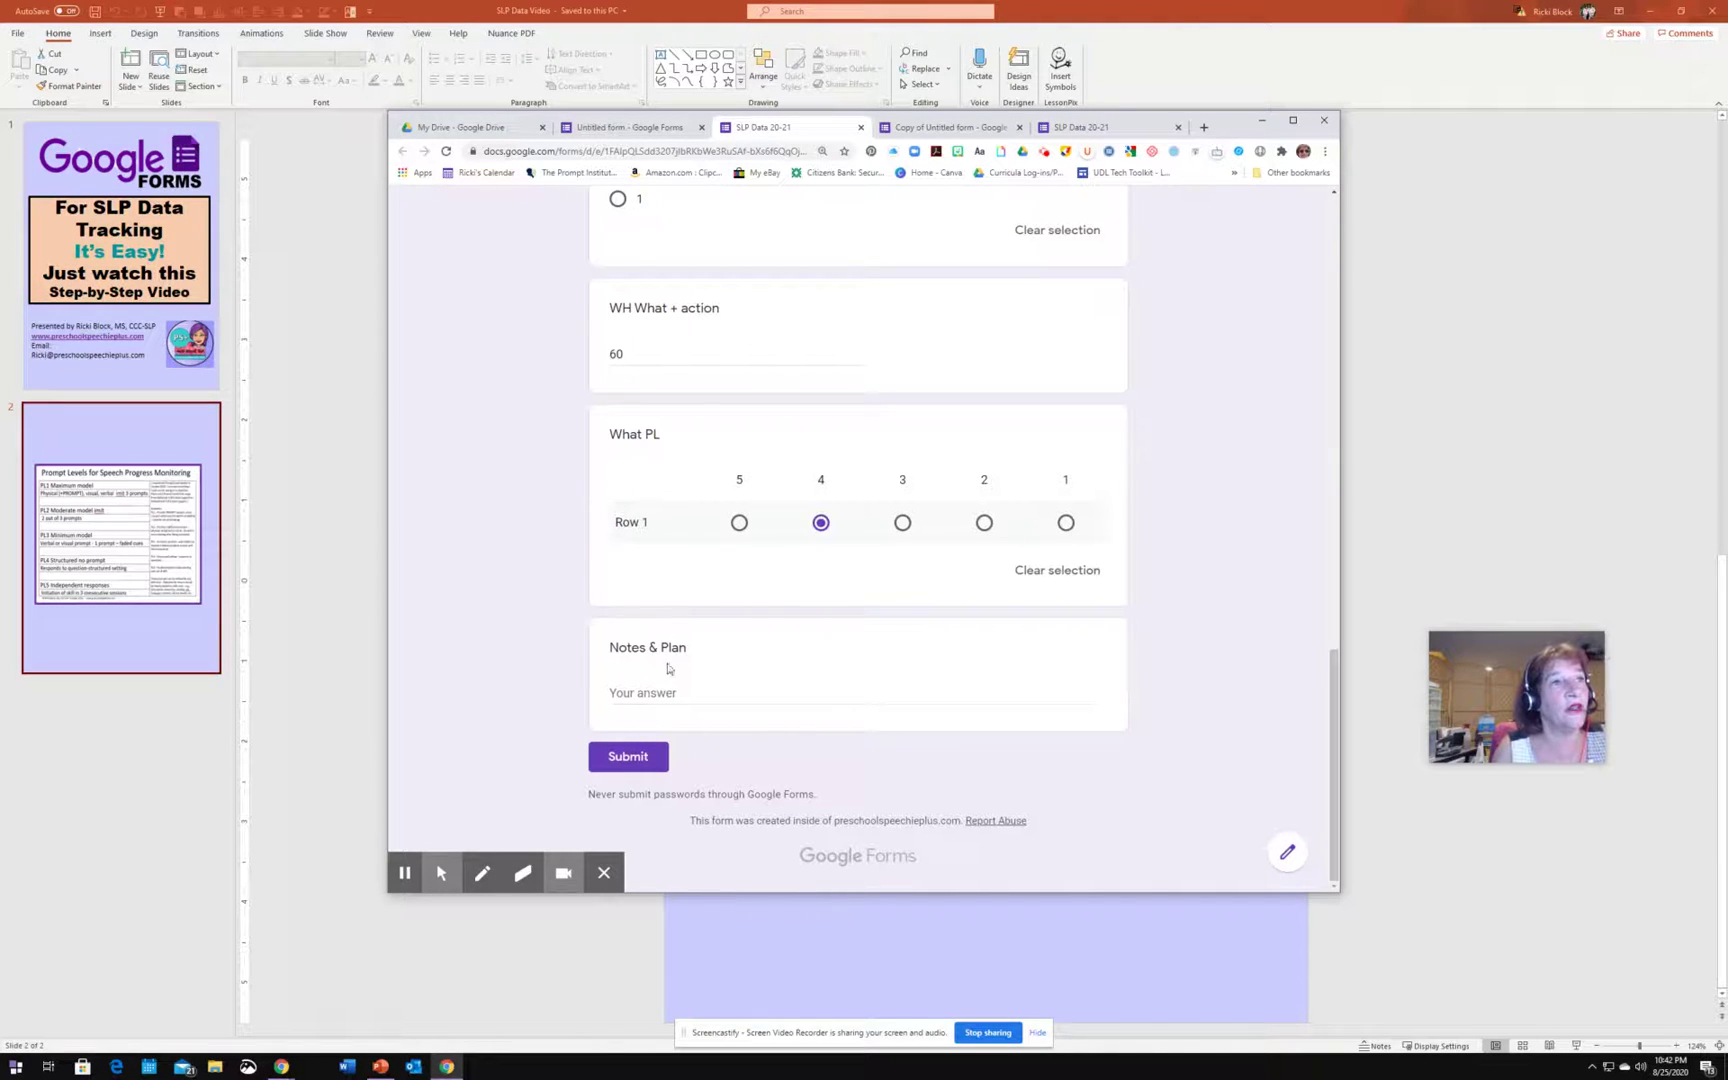
{"action": "left_click", "coordinate": [684, 690]}
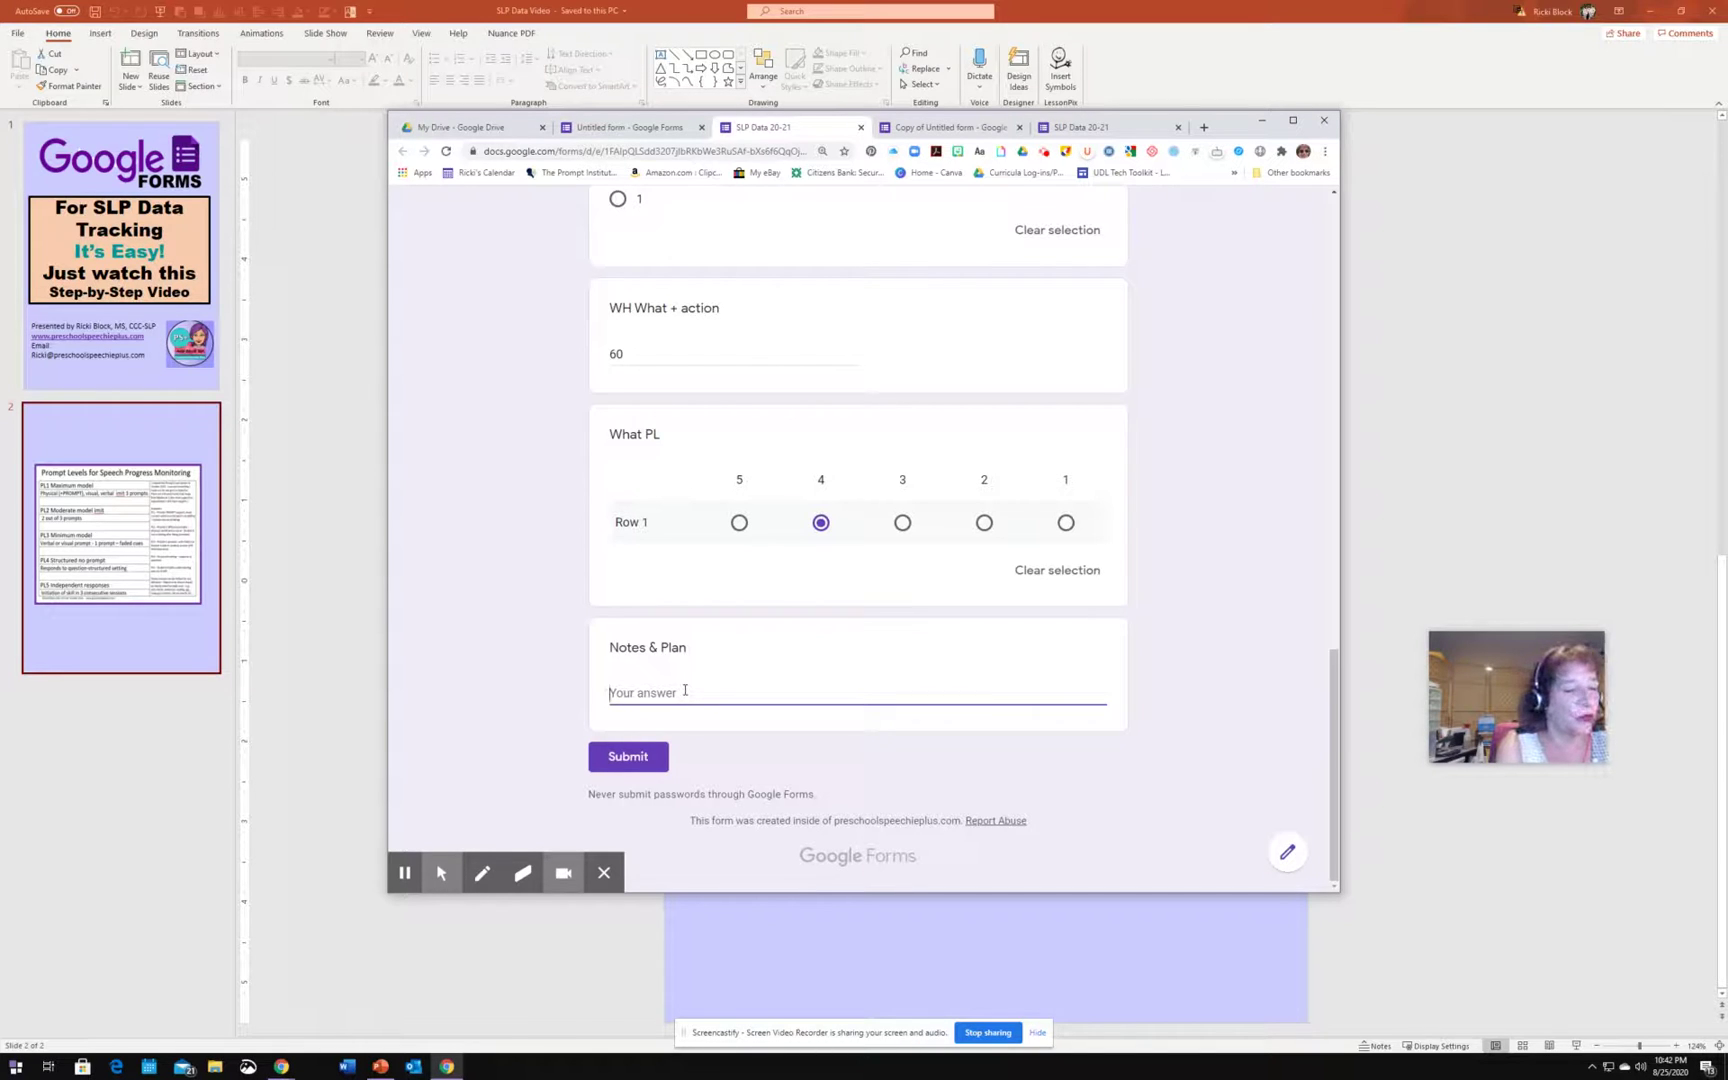
{"action": "type", "text": "SK"}
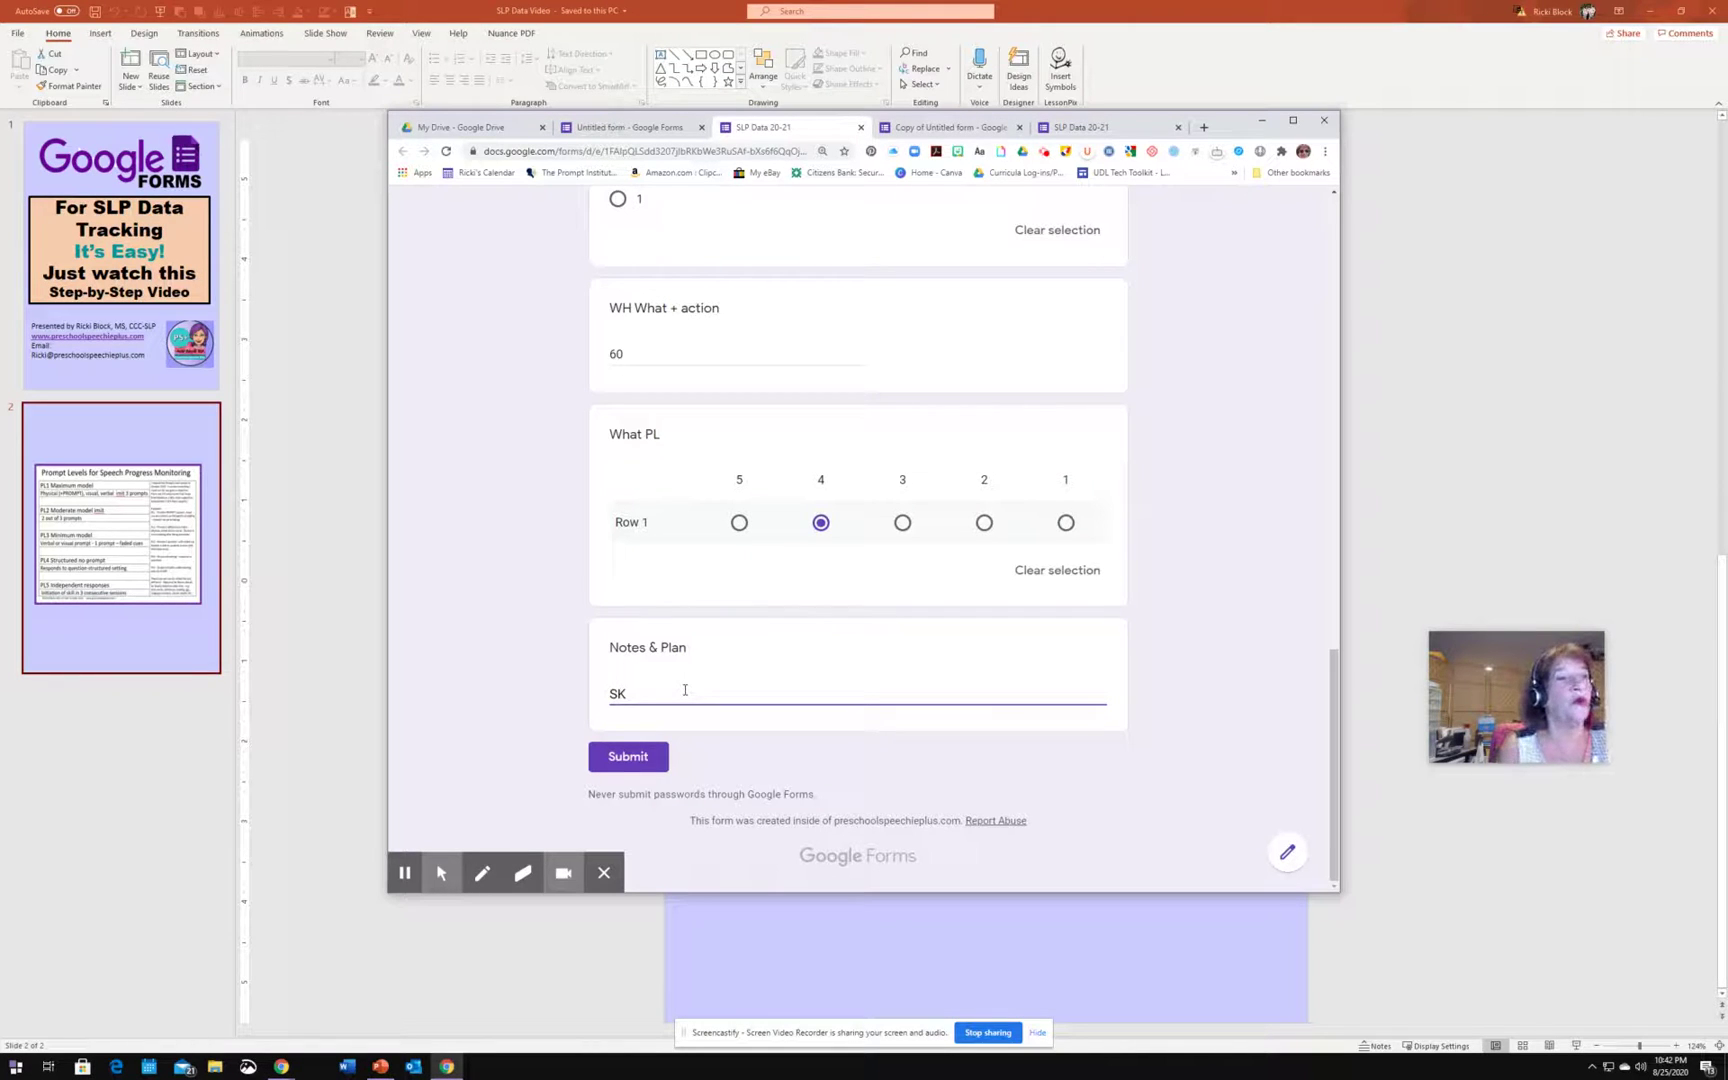
{"action": "type", "text": "focus"}
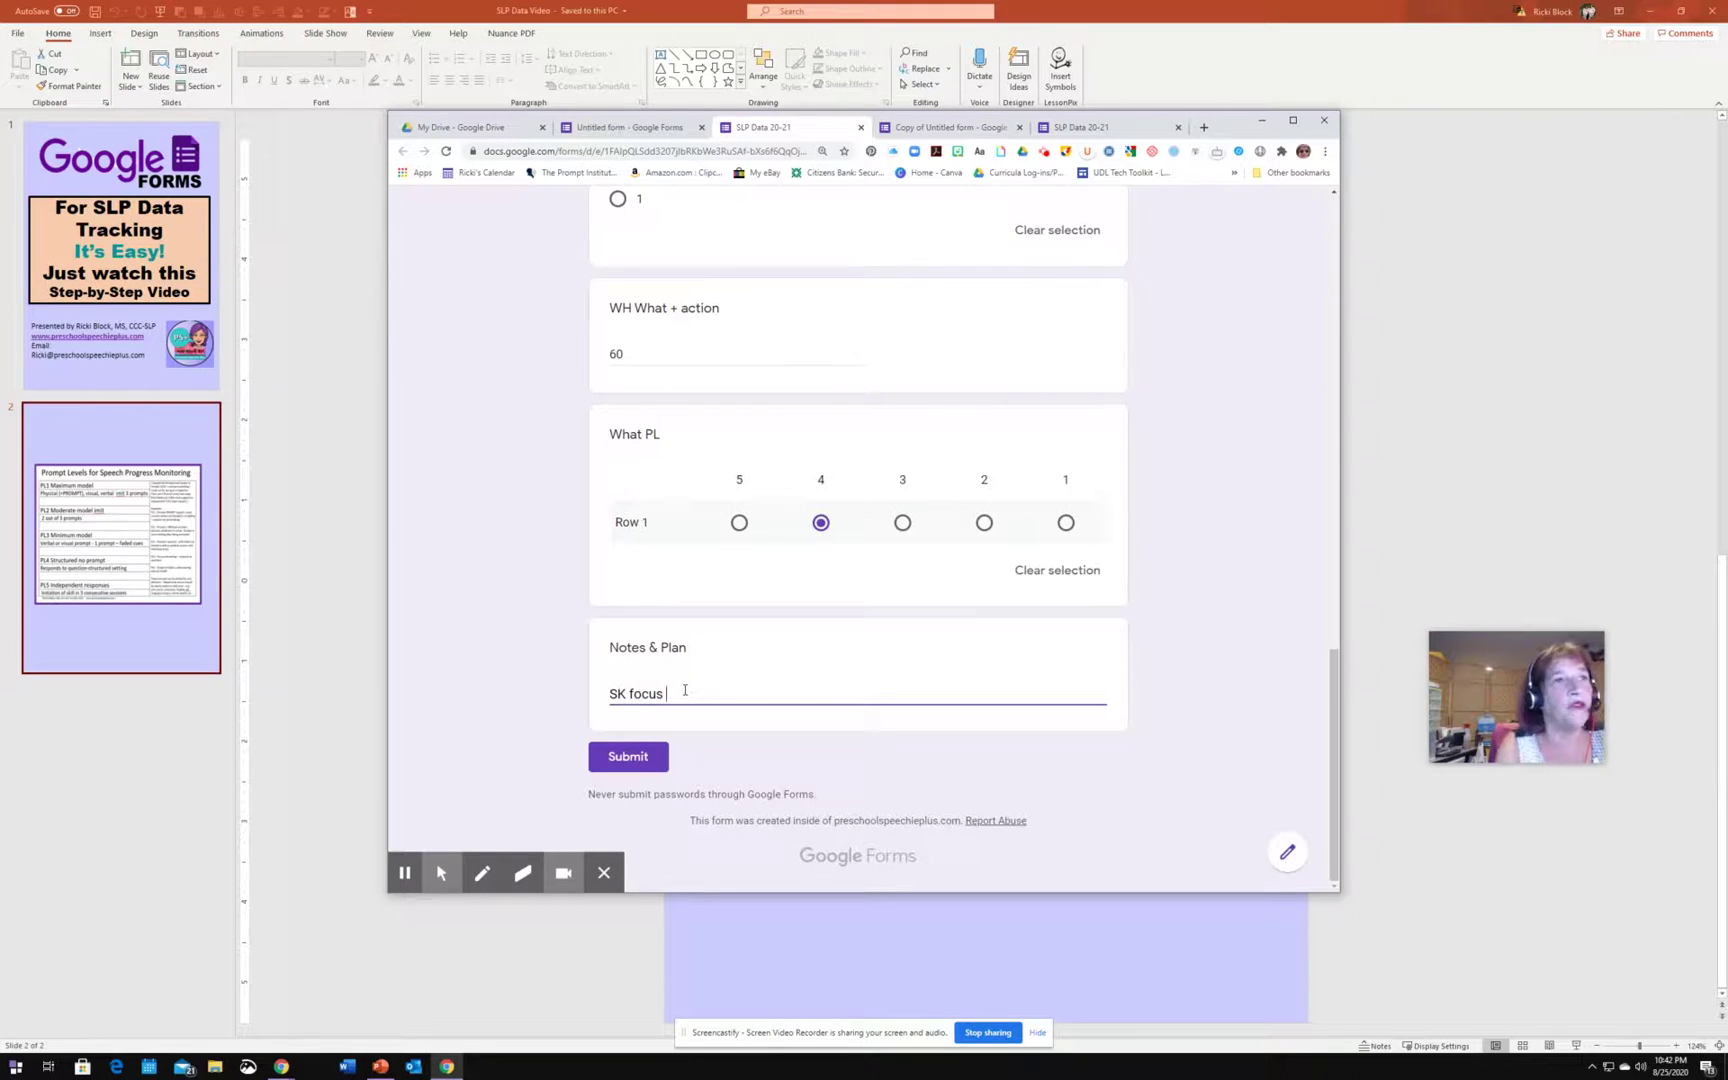
{"action": "left_click", "coordinate": [634, 762]}
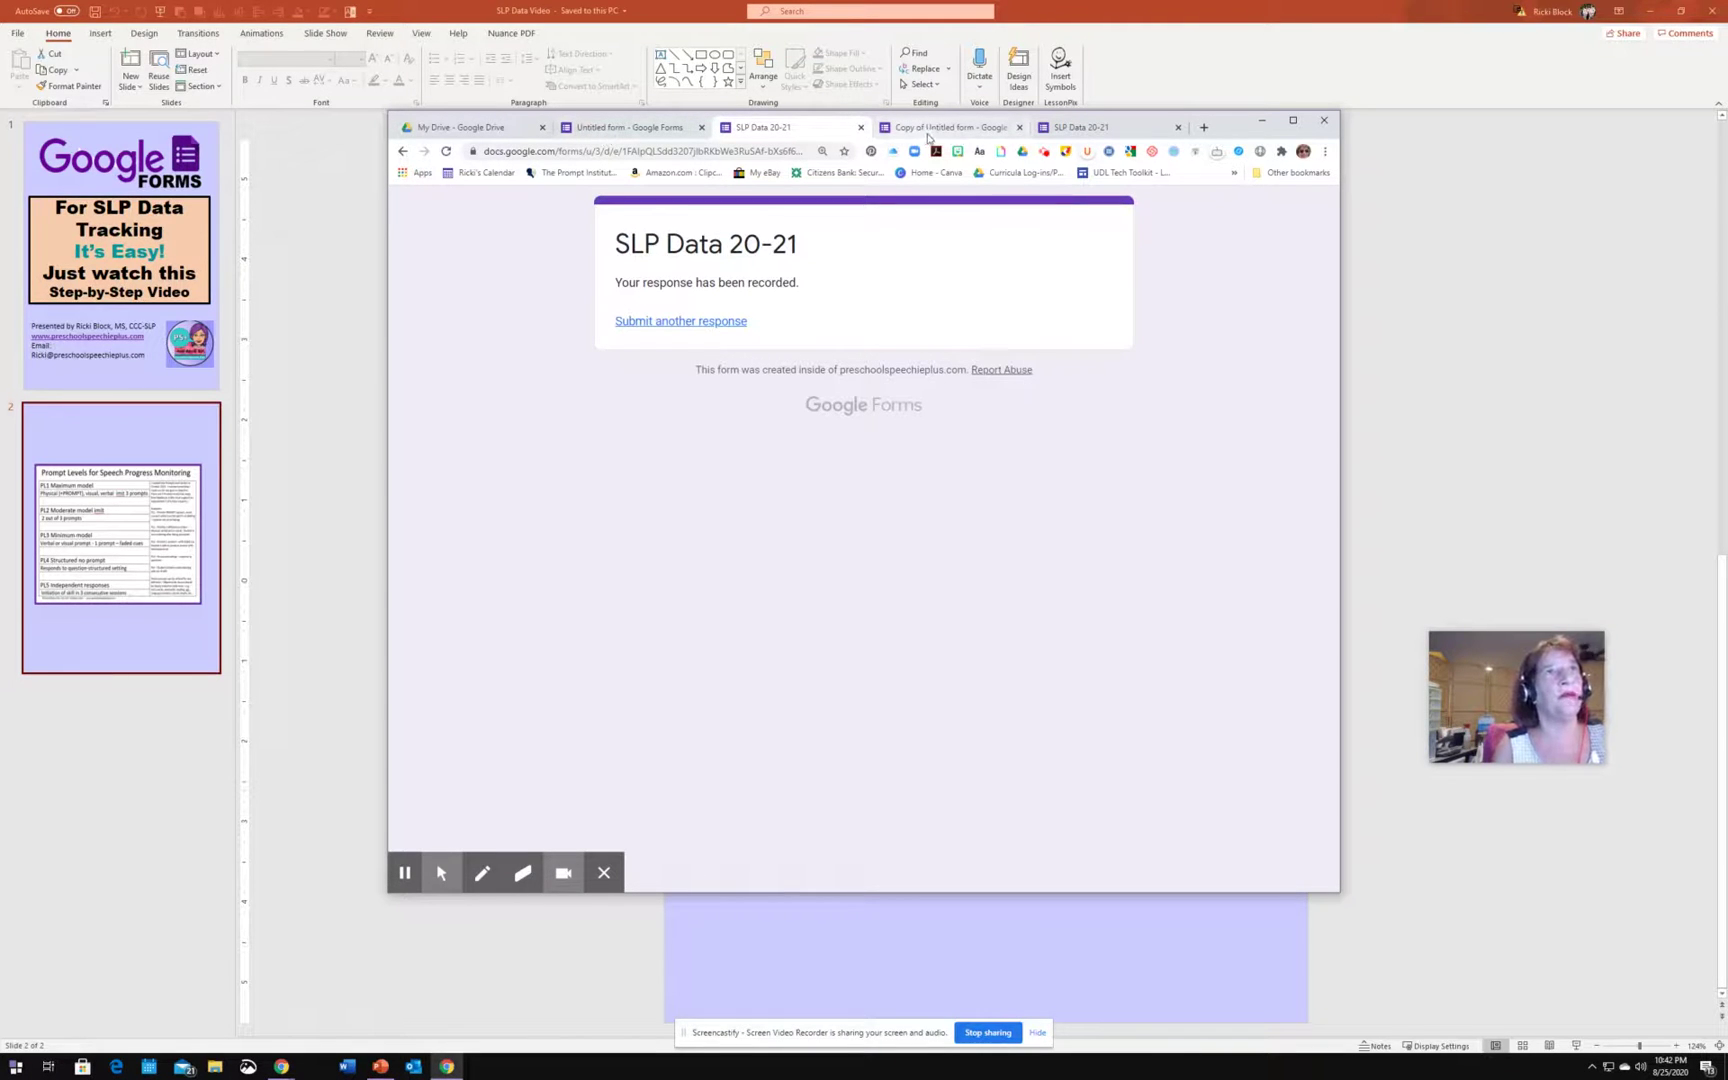
View the Responses summary and scroll through the per-question charts for all 3 responses.
{"action": "left_click", "coordinate": [642, 128]}
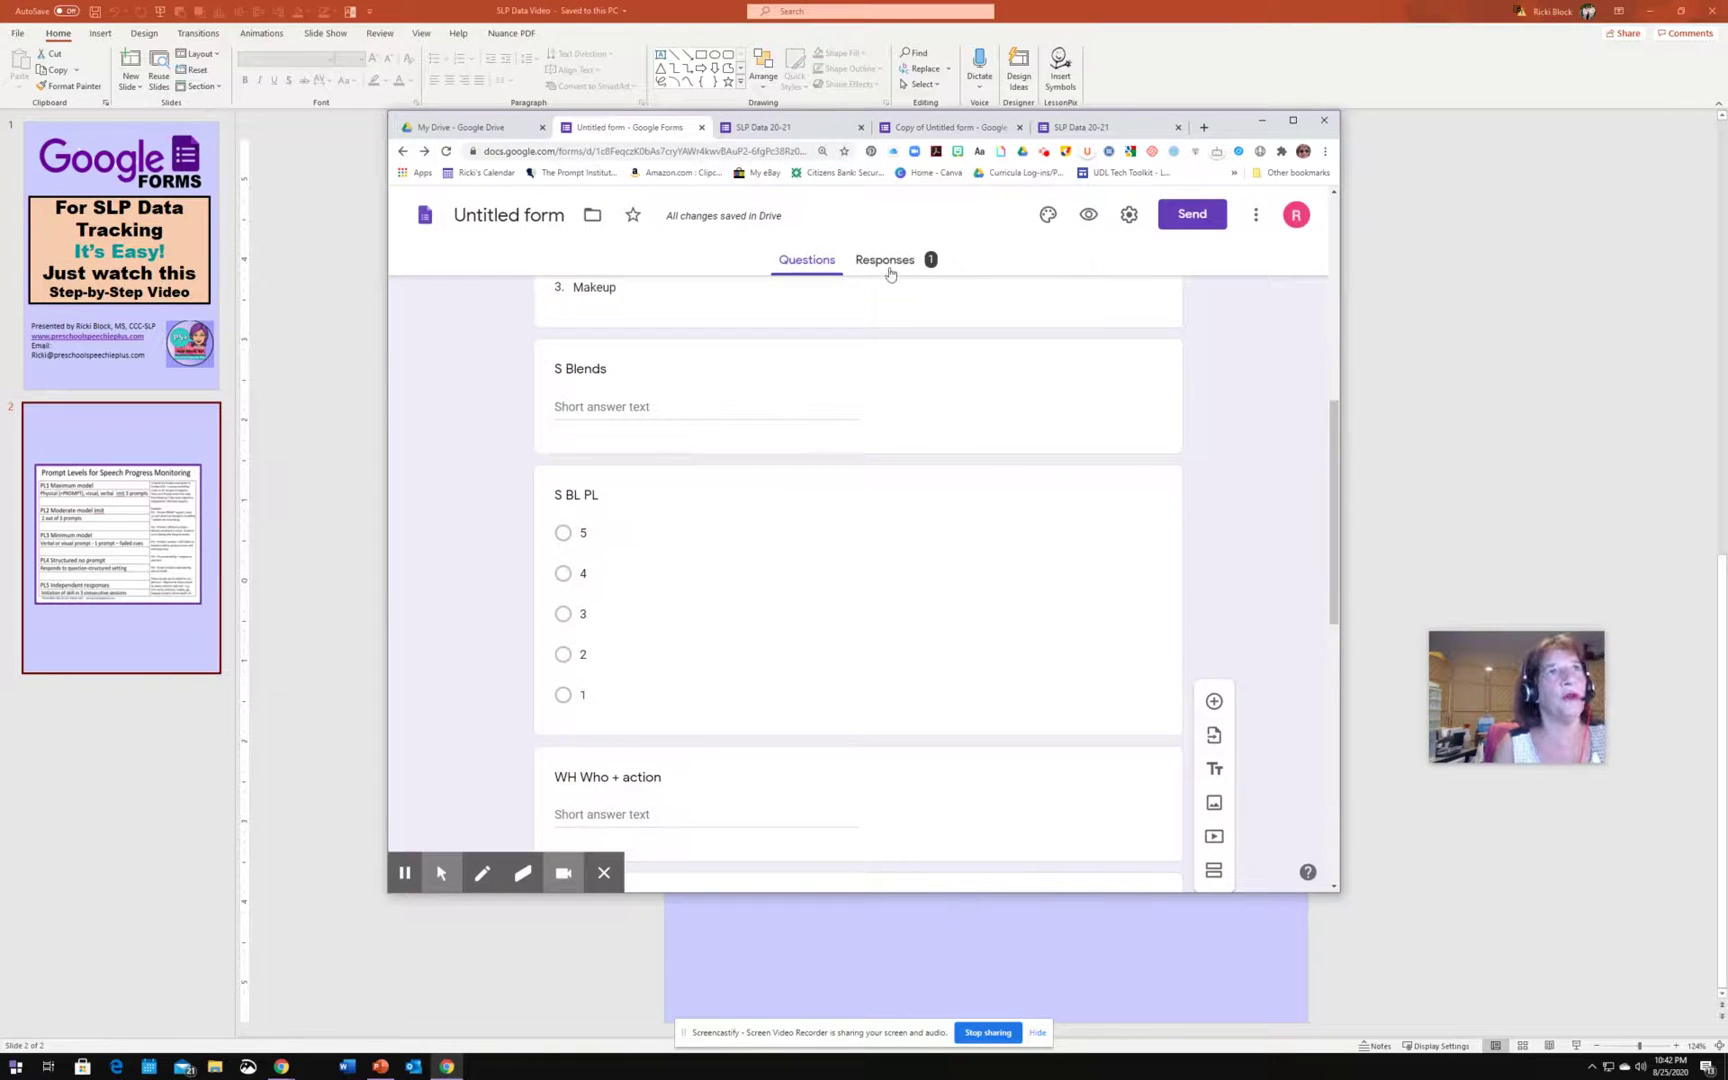
{"action": "left_click", "coordinate": [886, 262]}
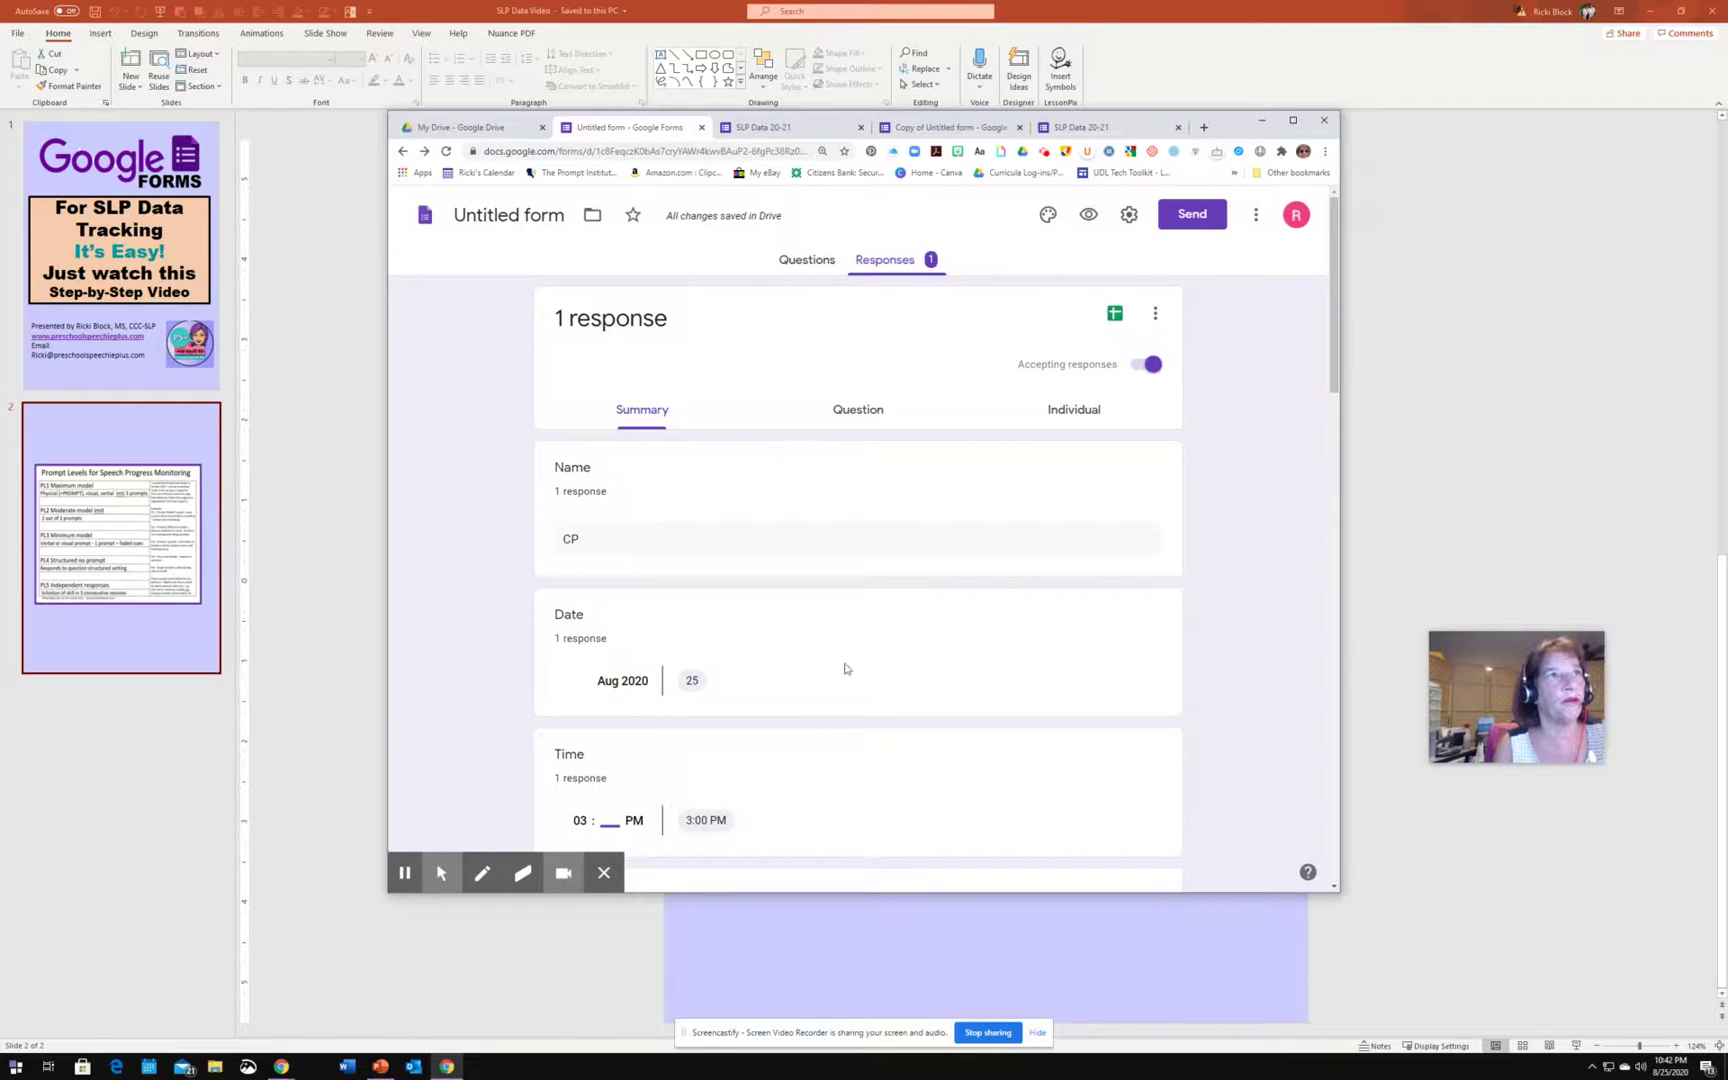
{"action": "scroll", "coordinate": [845, 667], "scroll_direction": "down", "scroll_amount": 4}
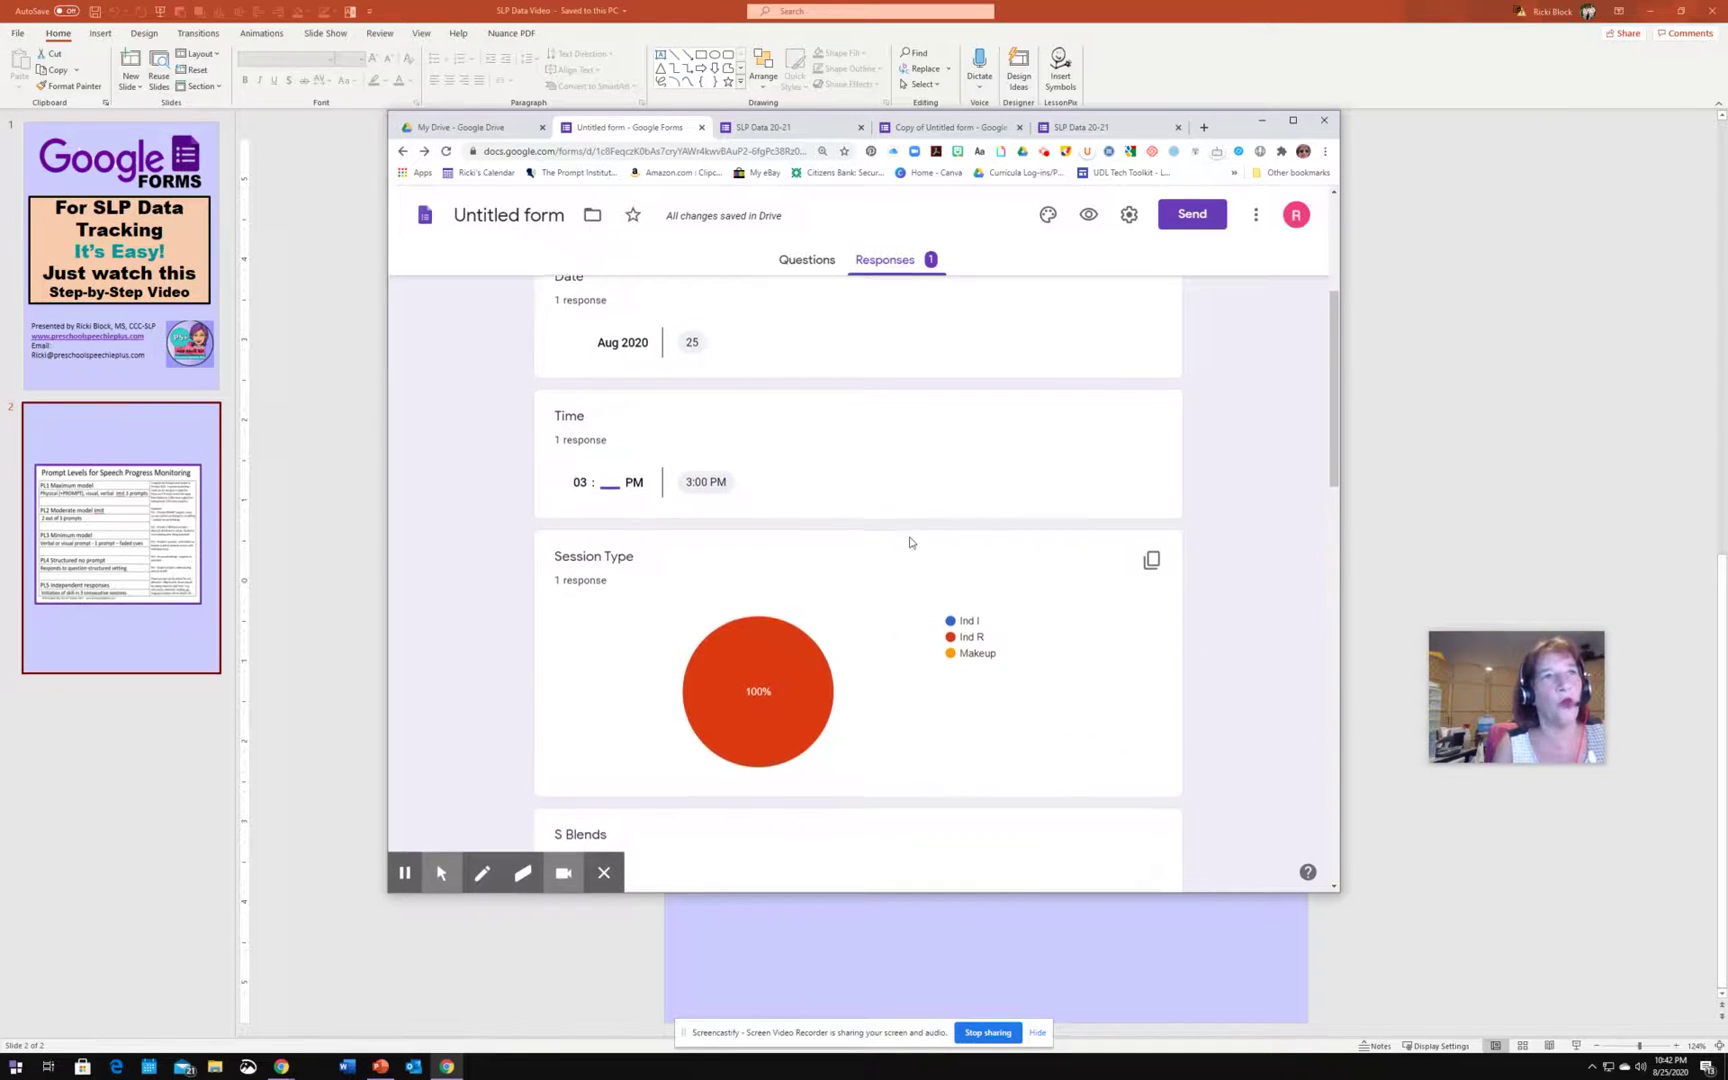
{"action": "scroll", "coordinate": [910, 542], "scroll_direction": "down", "scroll_amount": 4}
{"action": "scroll", "coordinate": [908, 551], "scroll_direction": "up", "scroll_amount": 2}
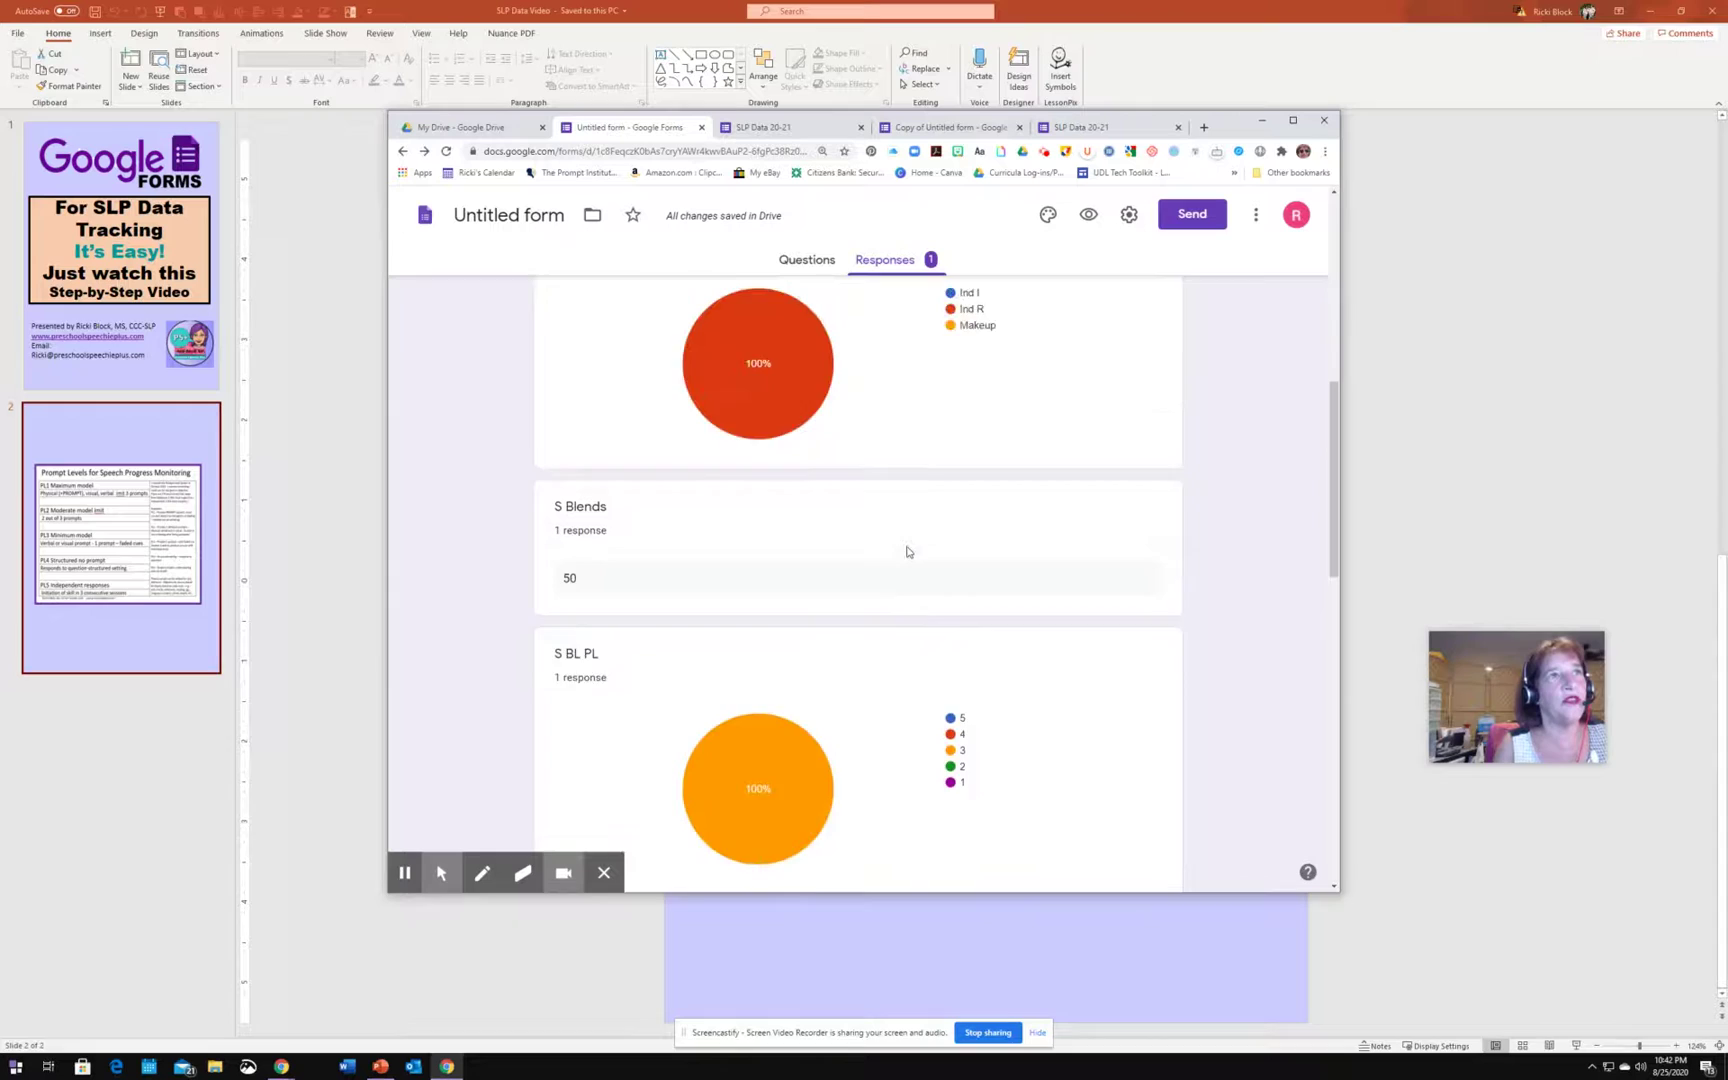
{"action": "scroll", "coordinate": [900, 667], "scroll_direction": "down", "scroll_amount": 3}
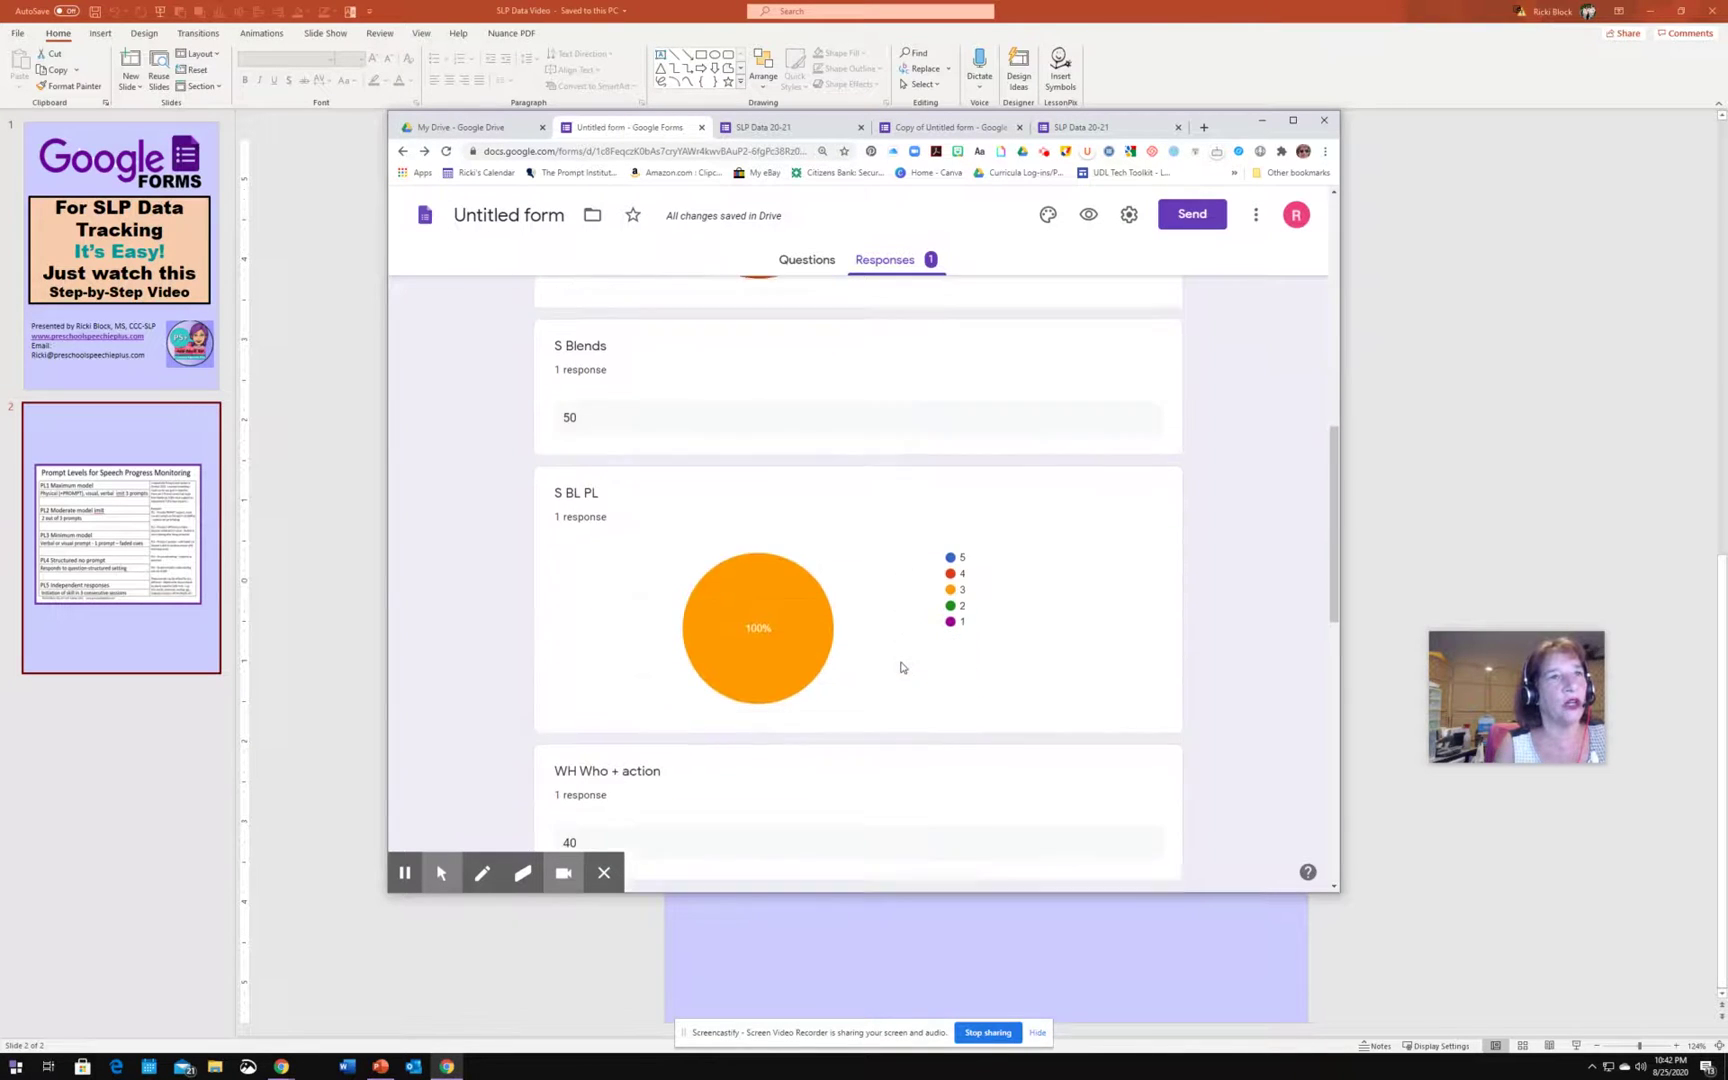
{"action": "scroll", "coordinate": [900, 667], "scroll_direction": "down", "scroll_amount": 1}
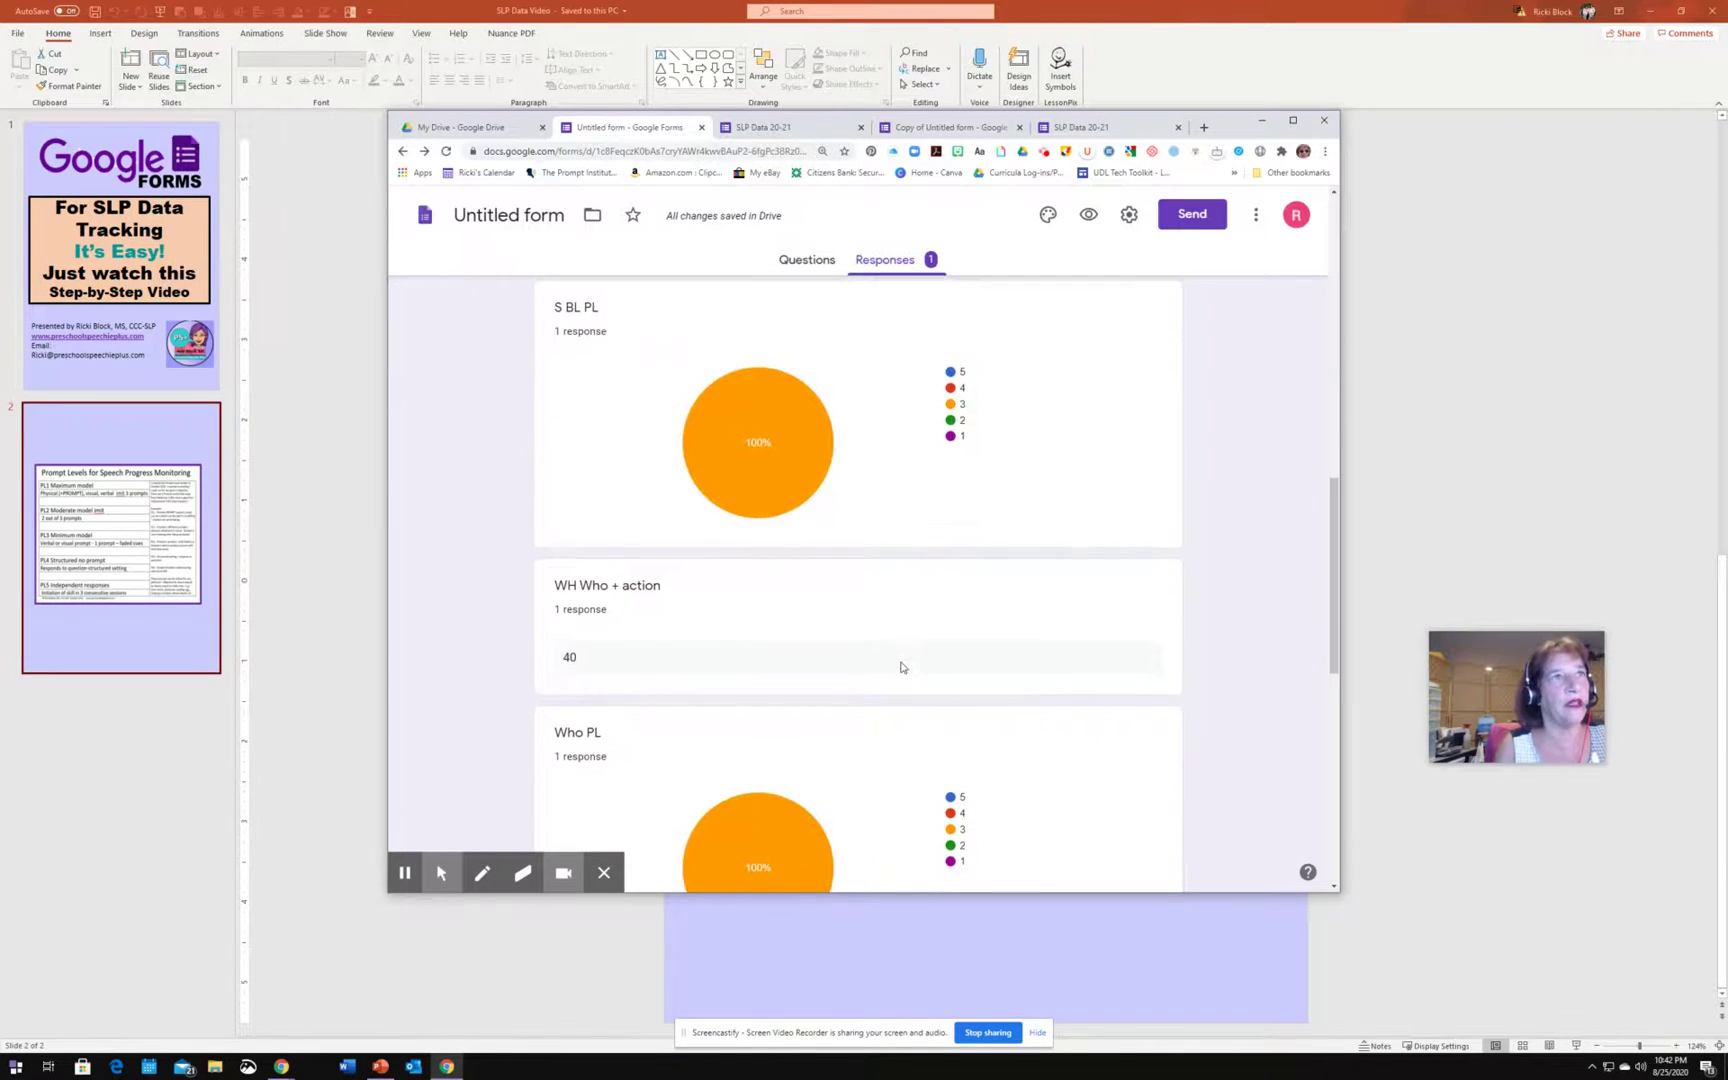
{"action": "scroll", "coordinate": [902, 665], "scroll_direction": "up", "scroll_amount": 2}
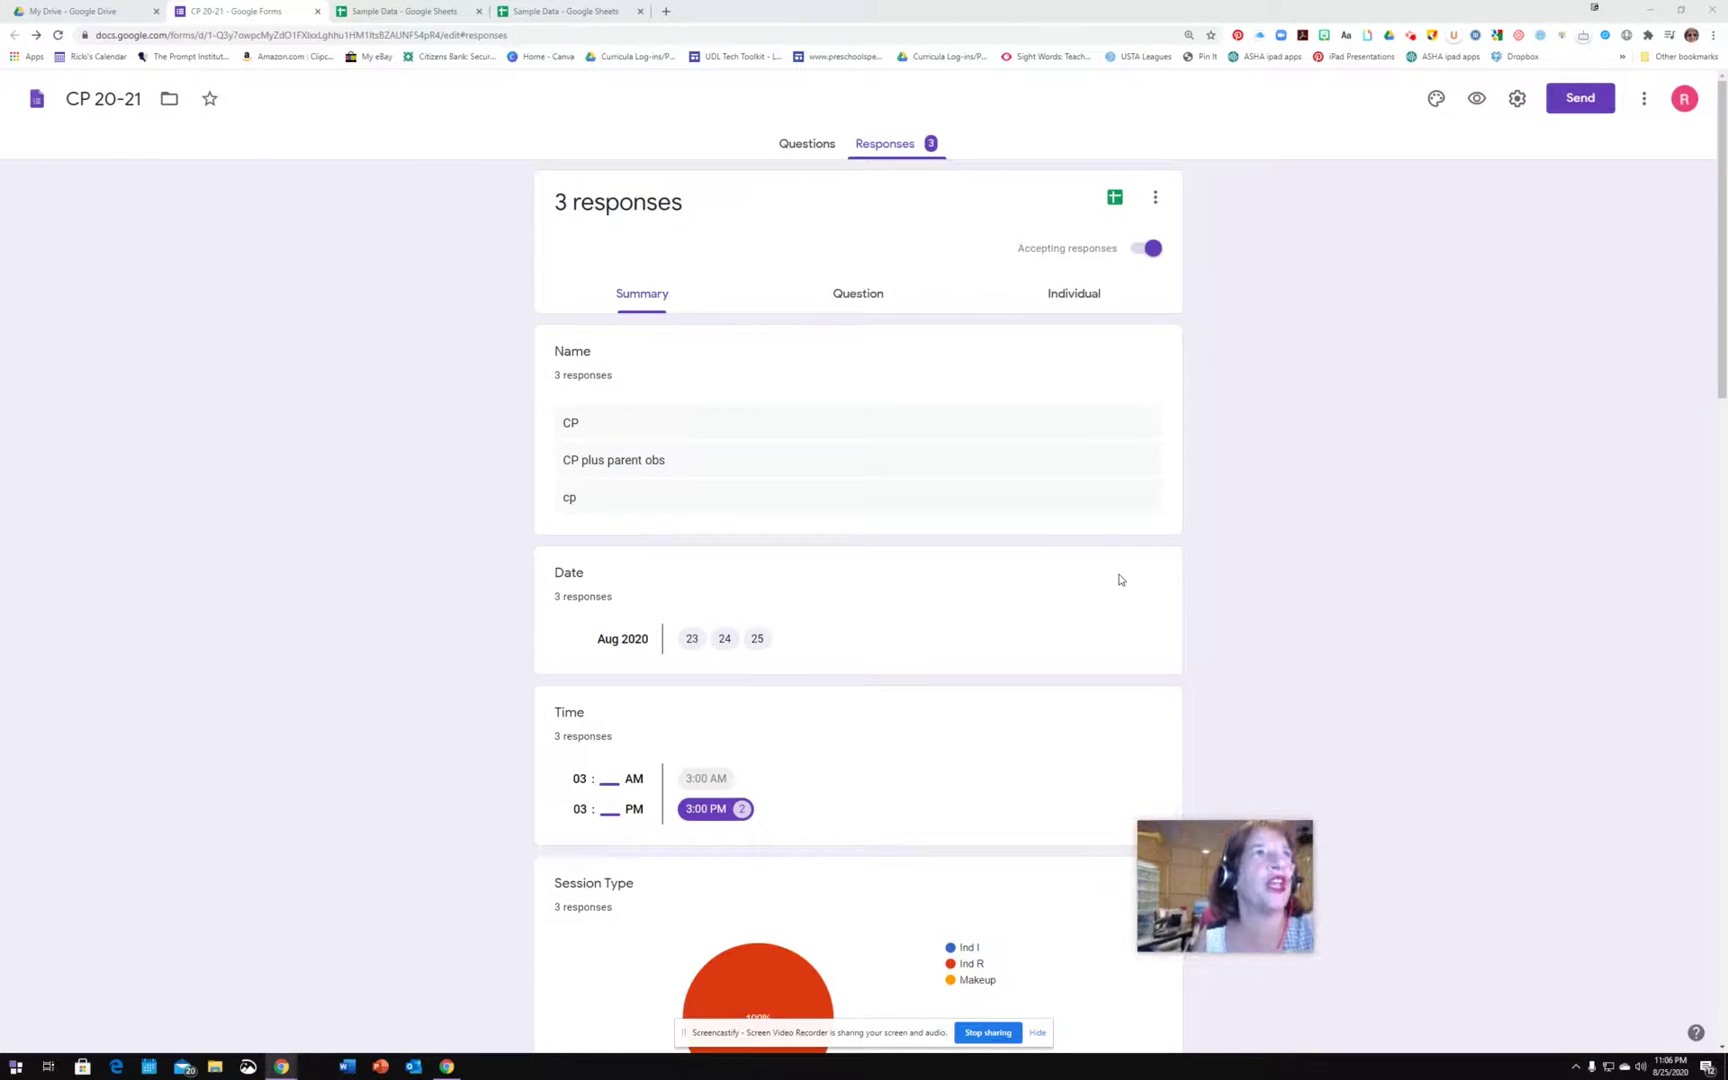
{"action": "scroll", "coordinate": [1033, 385], "scroll_direction": "down", "scroll_amount": 1}
{"action": "scroll", "coordinate": [1033, 385], "scroll_direction": "down", "scroll_amount": 9}
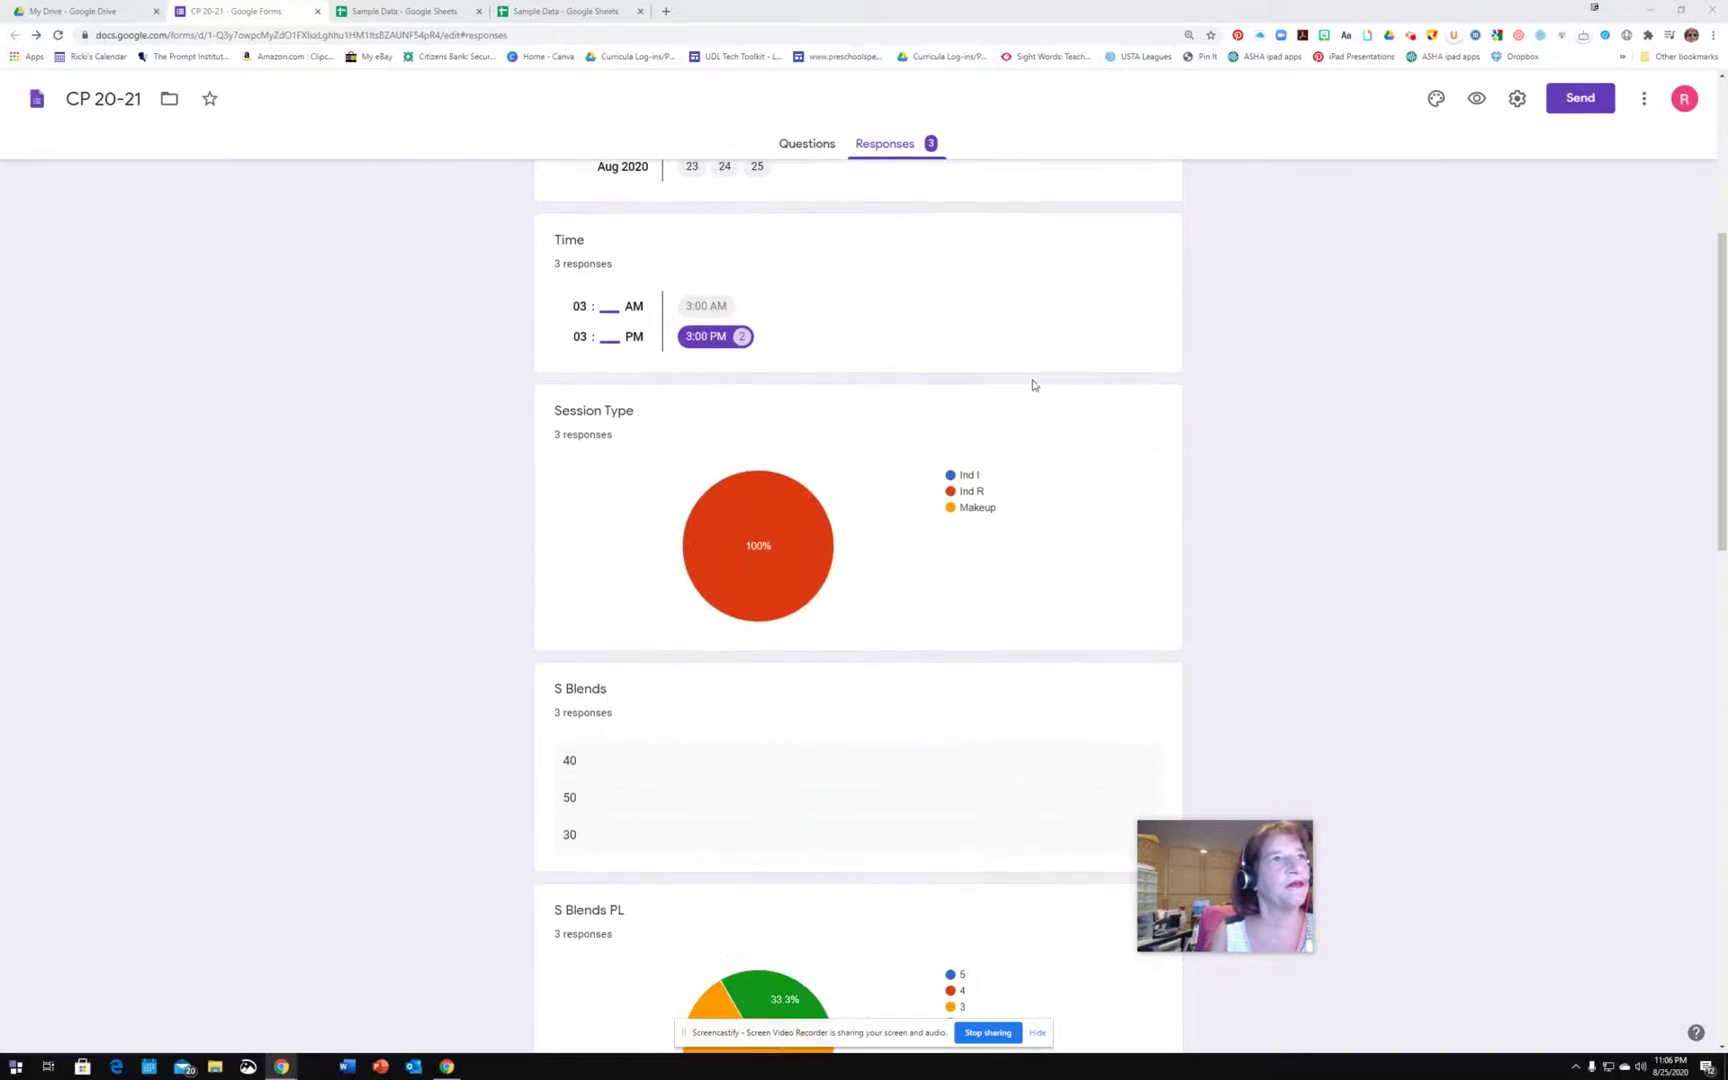
{"action": "scroll", "coordinate": [1033, 385], "scroll_direction": "down", "scroll_amount": 7}
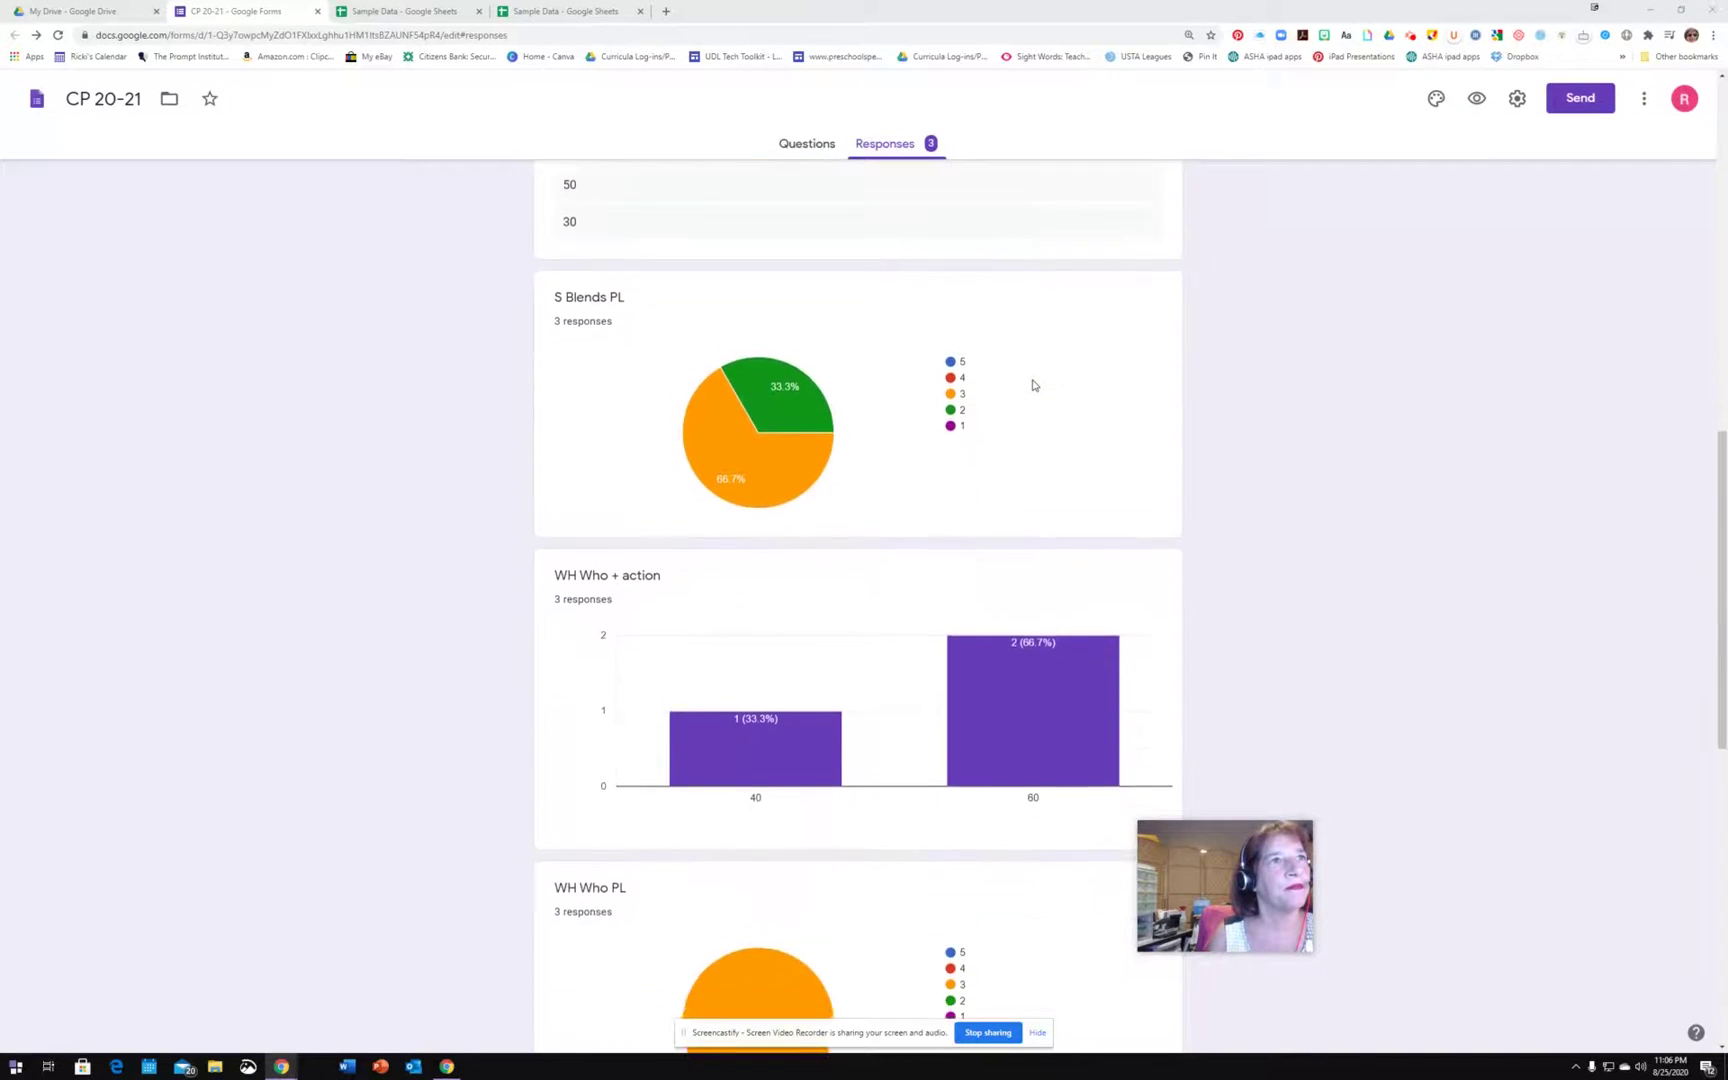
{"action": "scroll", "coordinate": [1033, 385], "scroll_direction": "down", "scroll_amount": 4}
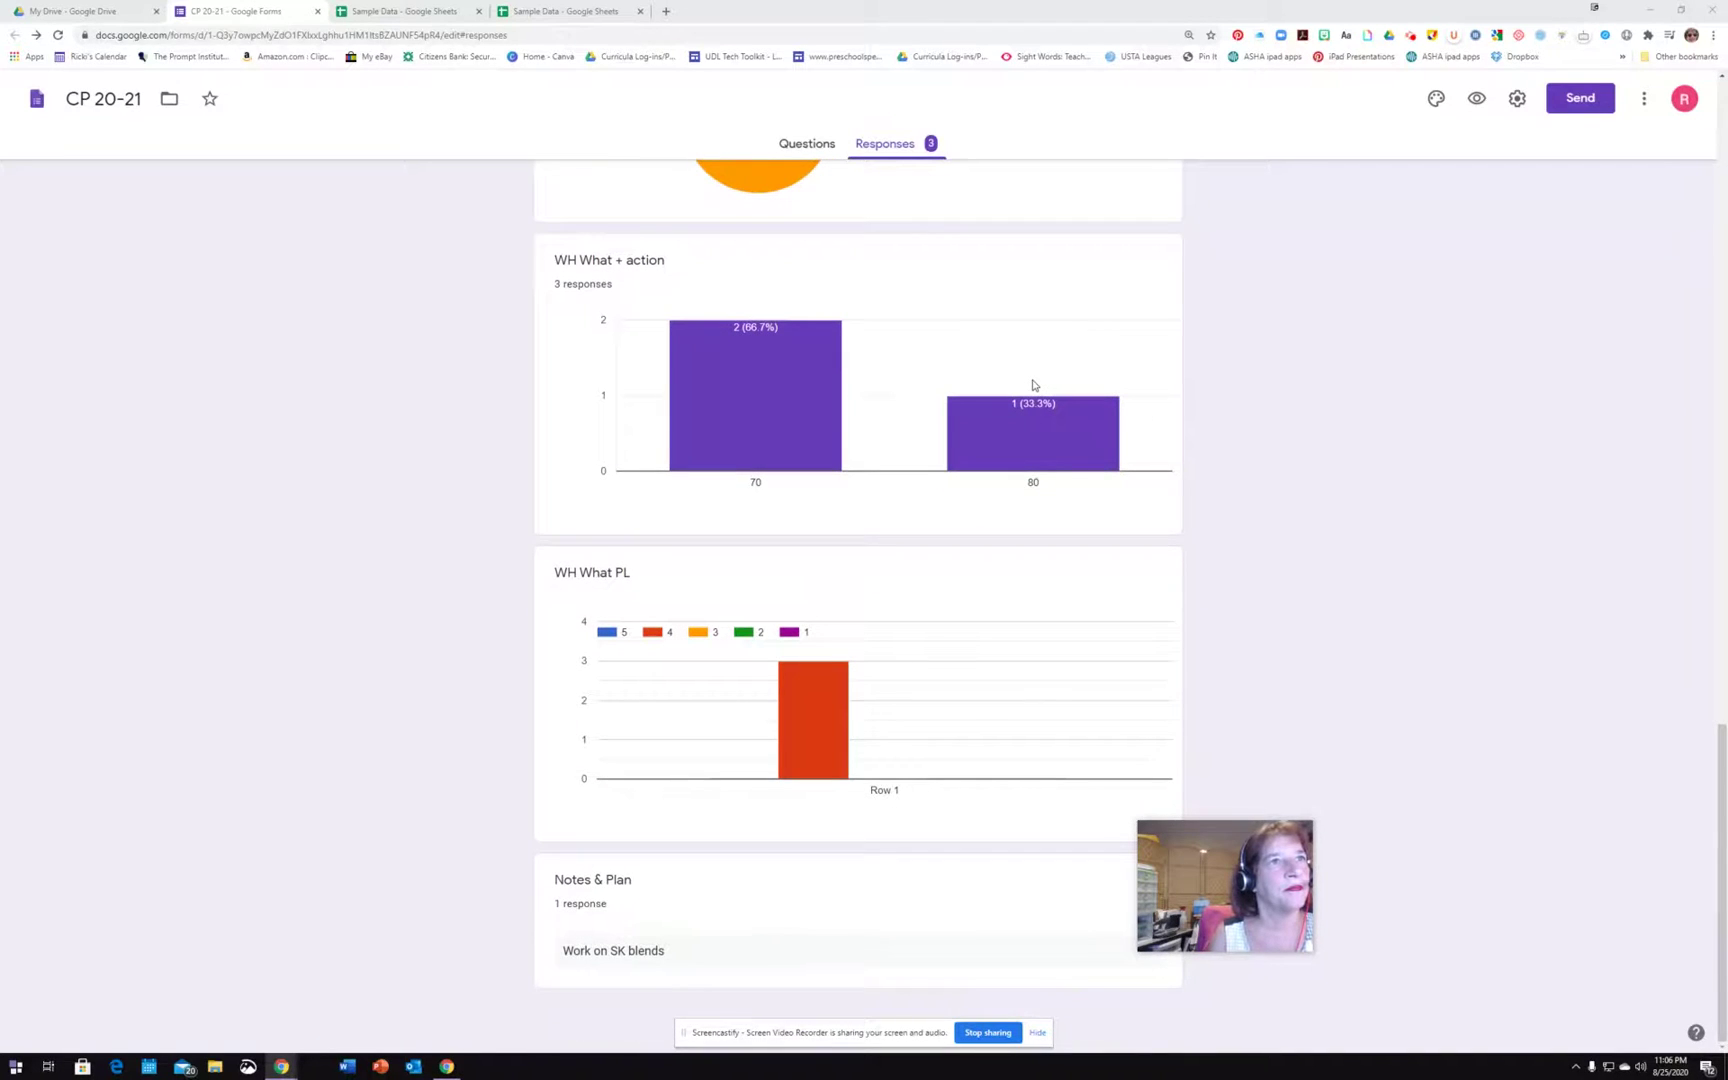
{"action": "scroll", "coordinate": [1033, 385], "scroll_direction": "up", "scroll_amount": 20}
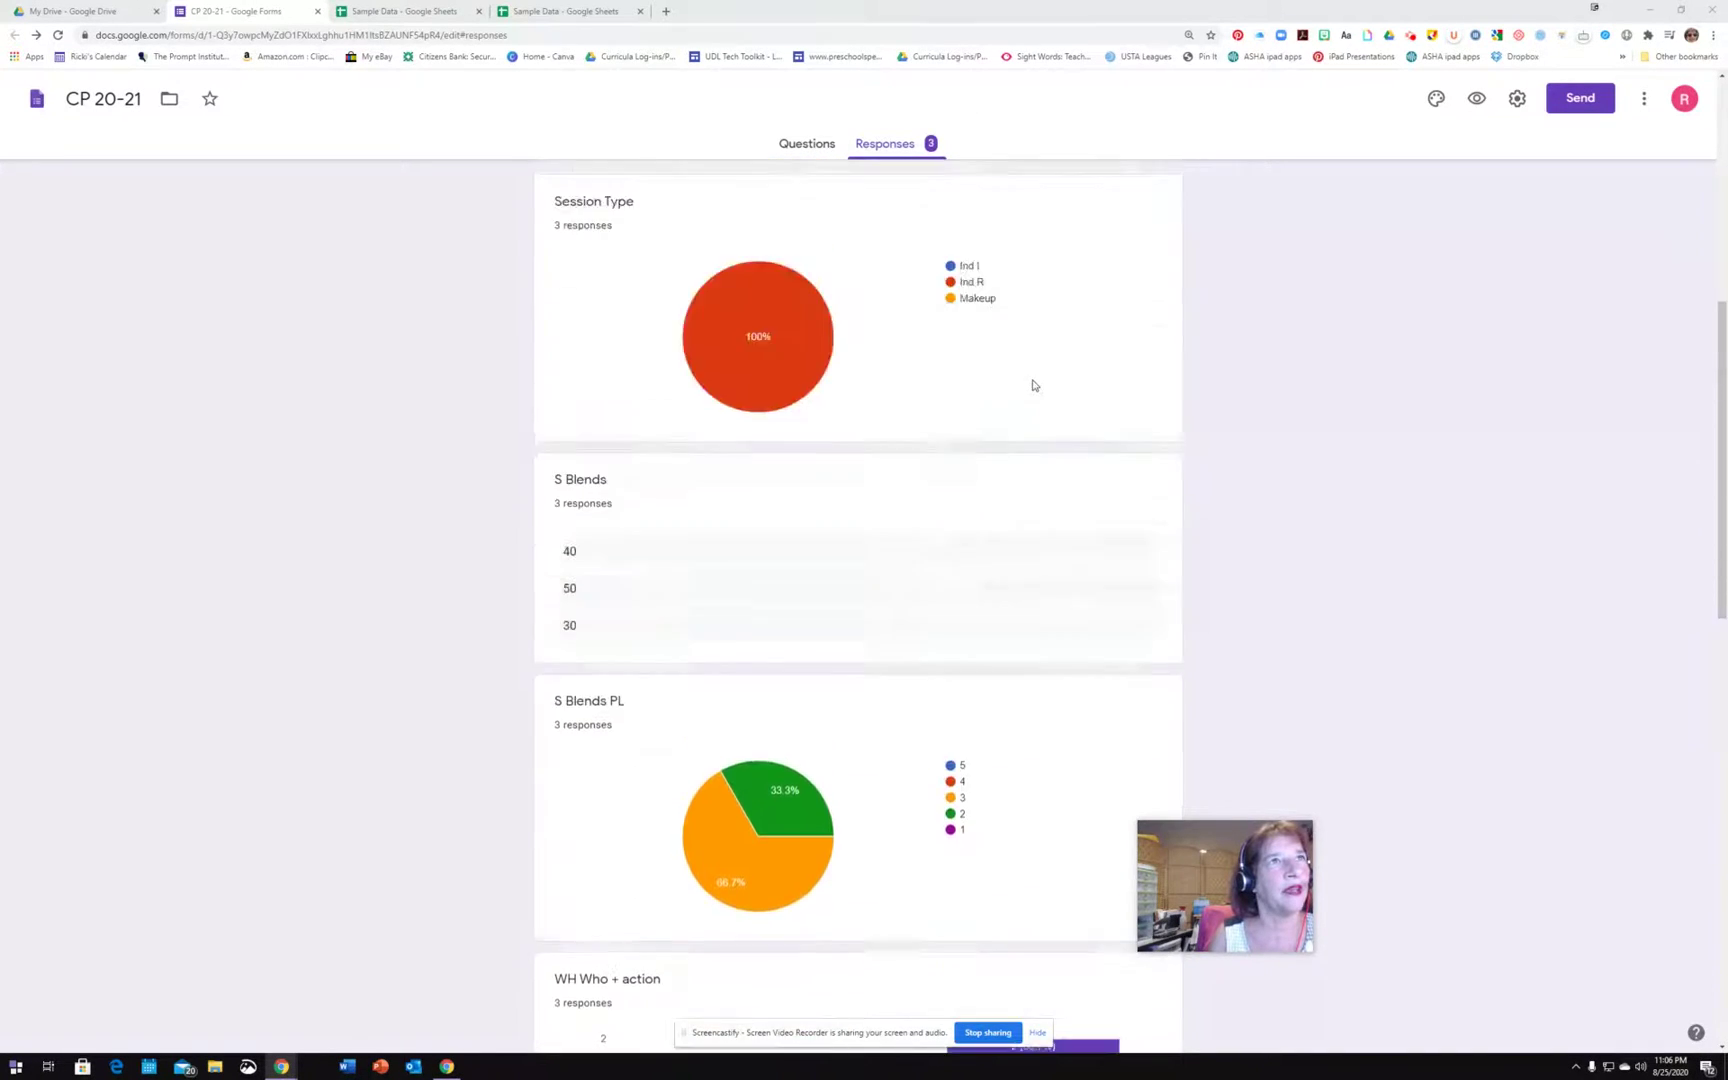
{"action": "scroll", "coordinate": [1033, 385], "scroll_direction": "up", "scroll_amount": 2}
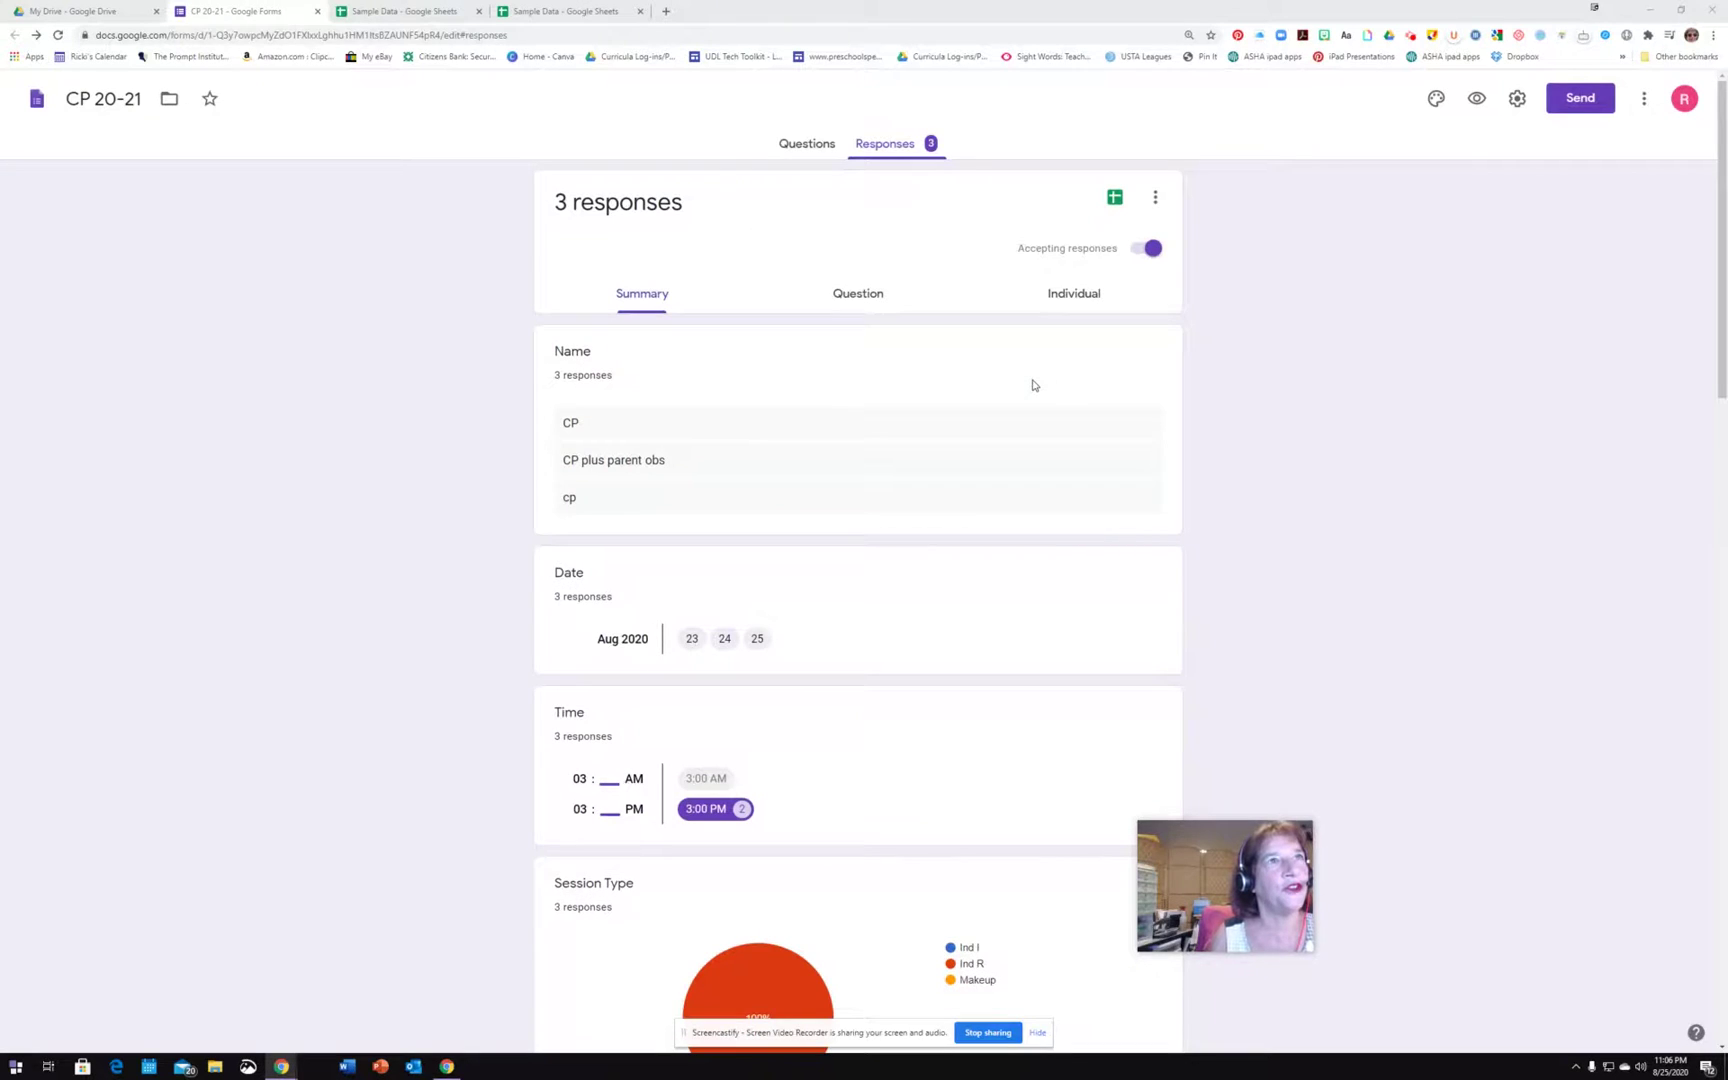
Open the linked Sample Data sheet and delete its existing S Blends chart.
{"action": "left_click", "coordinate": [1115, 198]}
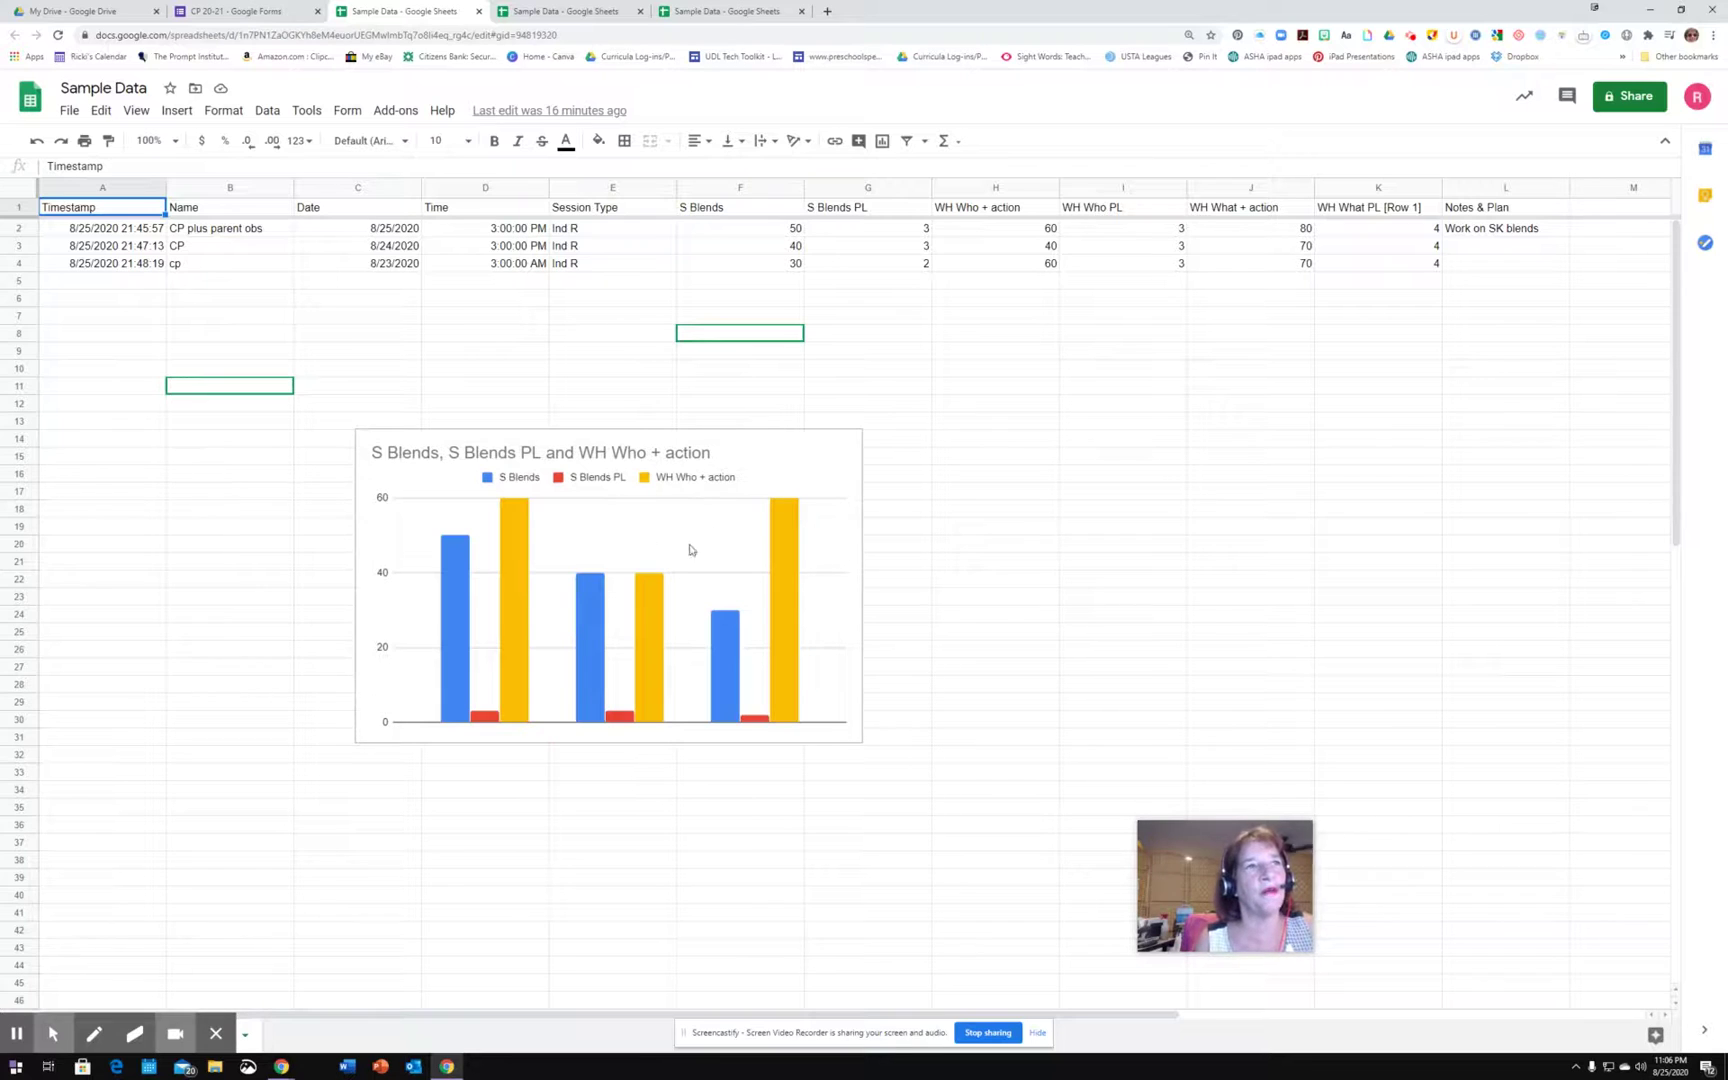
{"action": "left_click", "coordinate": [808, 437]}
{"action": "left_click", "coordinate": [850, 446]}
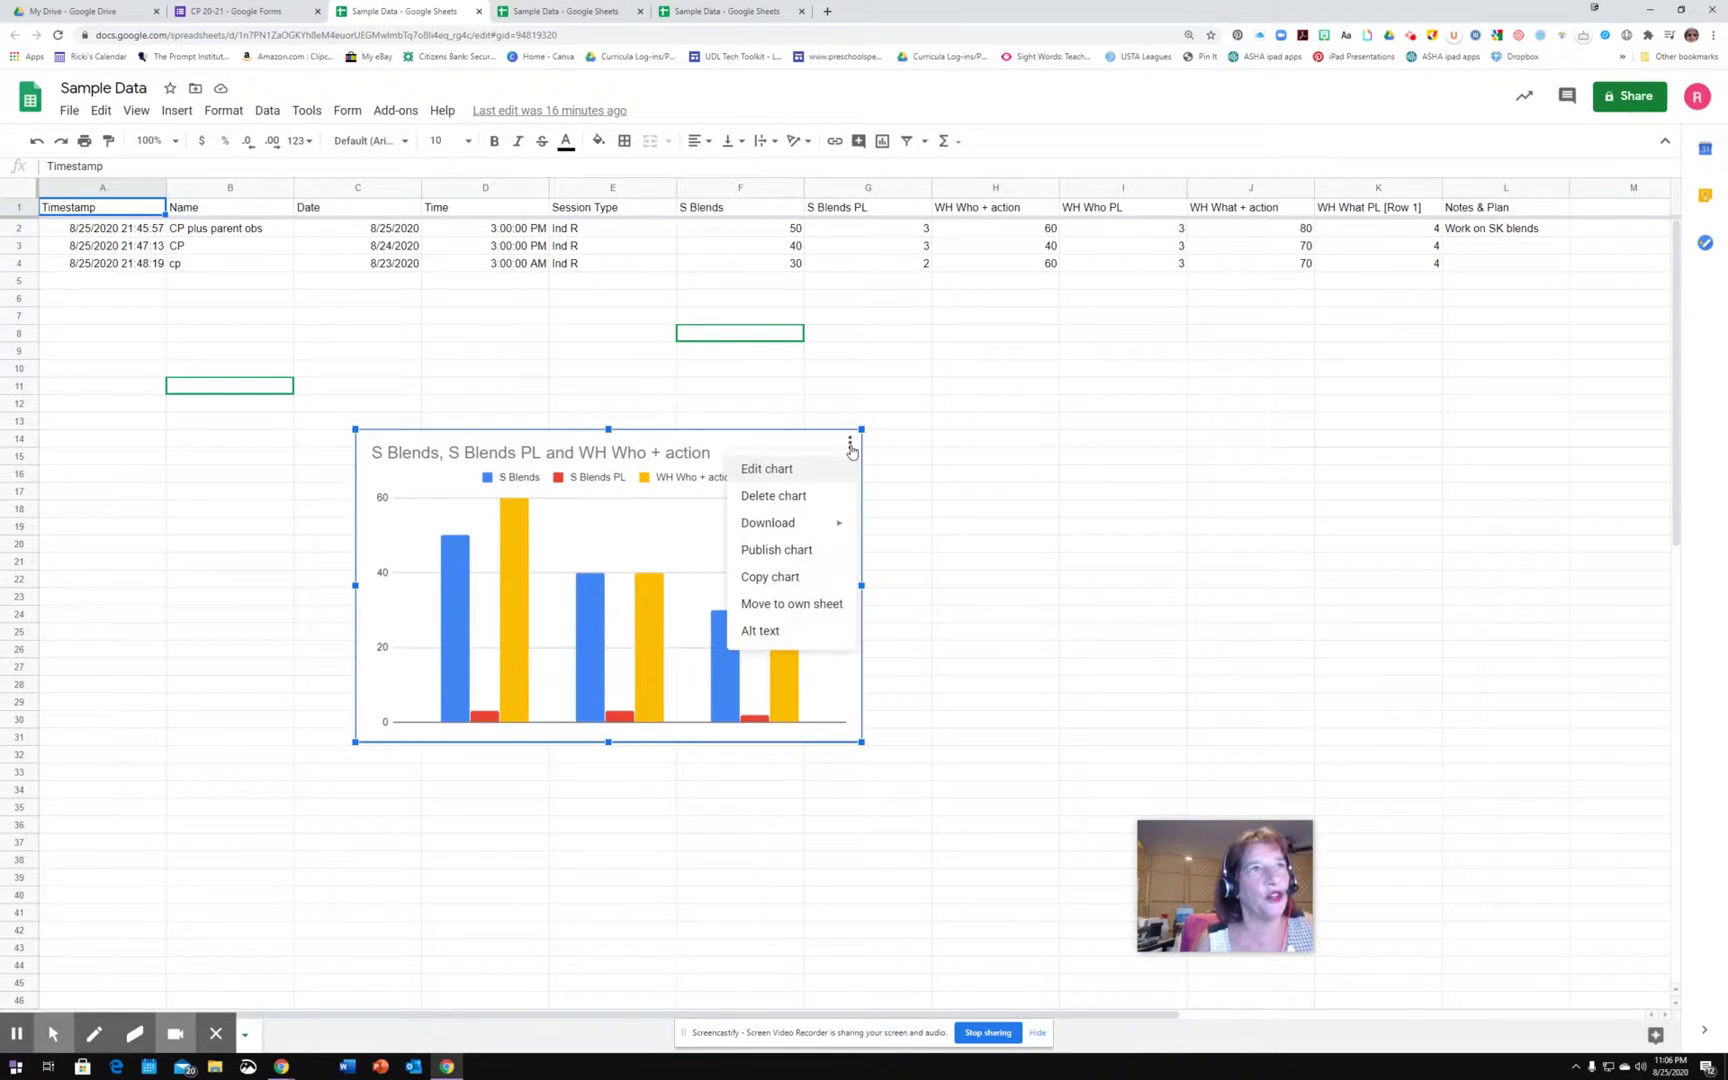
{"action": "left_click", "coordinate": [786, 498]}
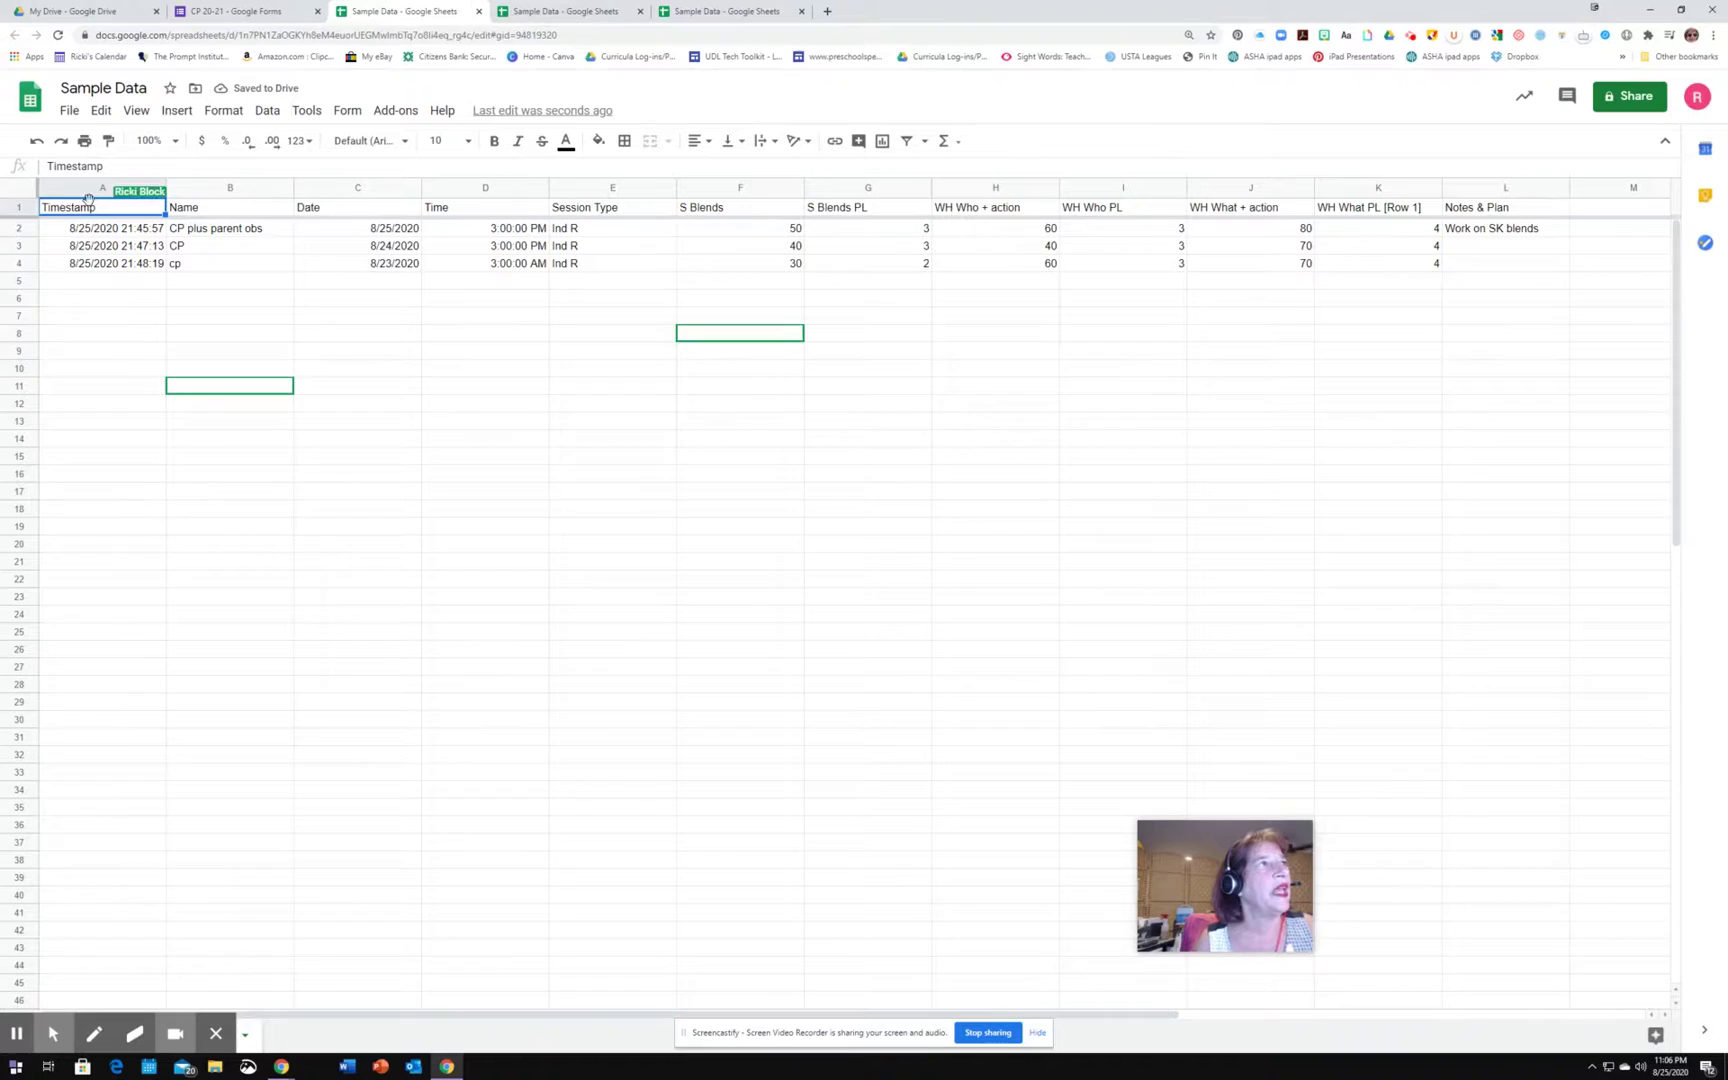
Hide the Timestamp, Name and Session Type columns, then select the Date through WH What PL data.
{"action": "left_click", "coordinate": [98, 189]}
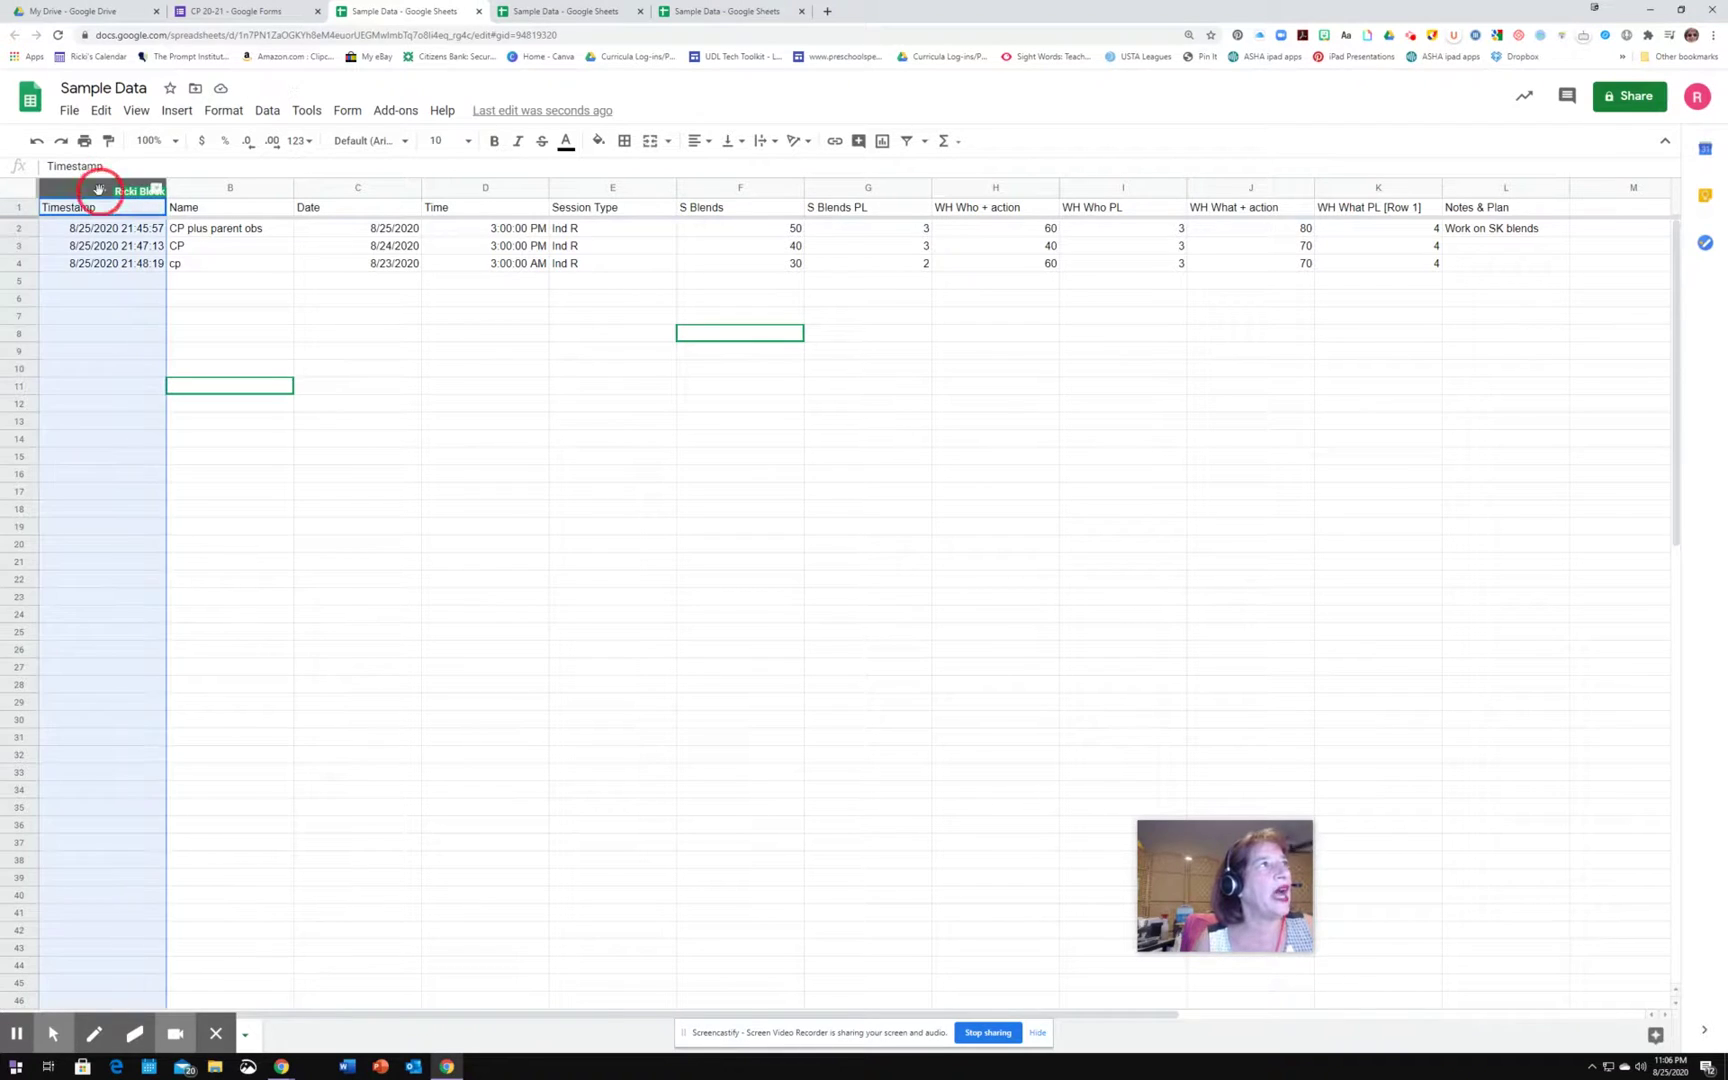
{"action": "right_click", "coordinate": [97, 315]}
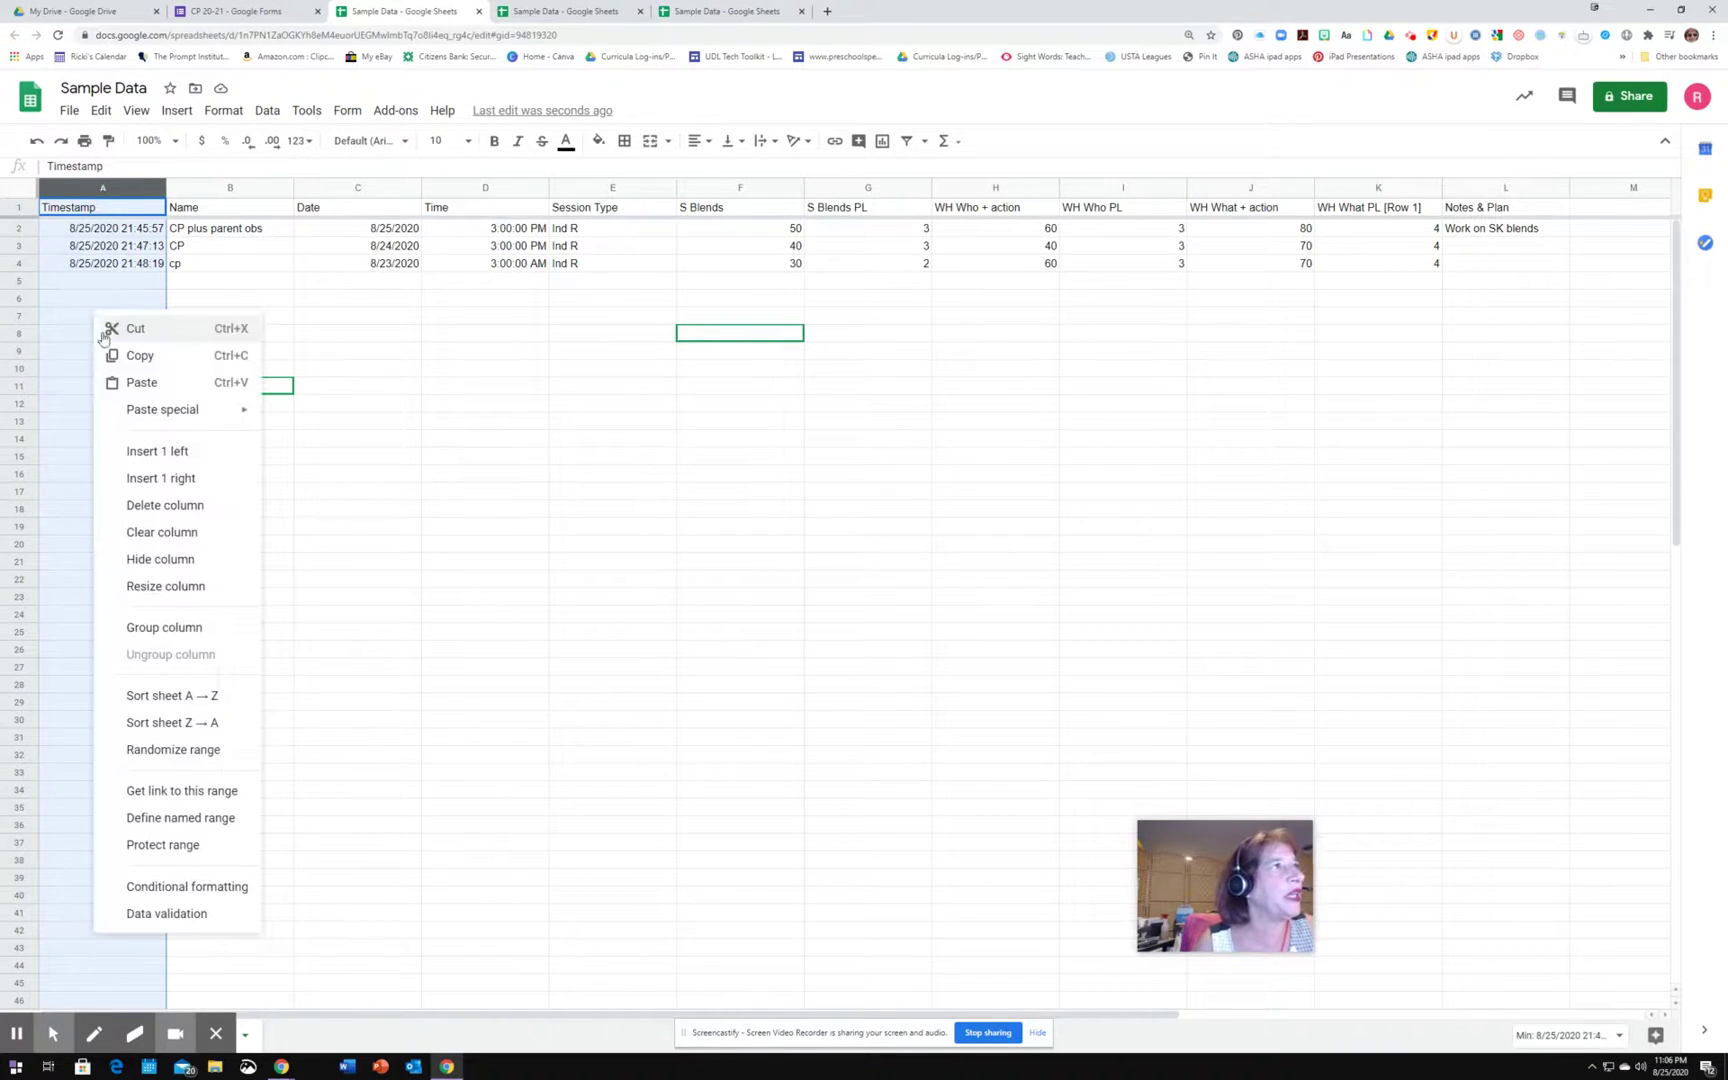
{"action": "left_click", "coordinate": [150, 559]}
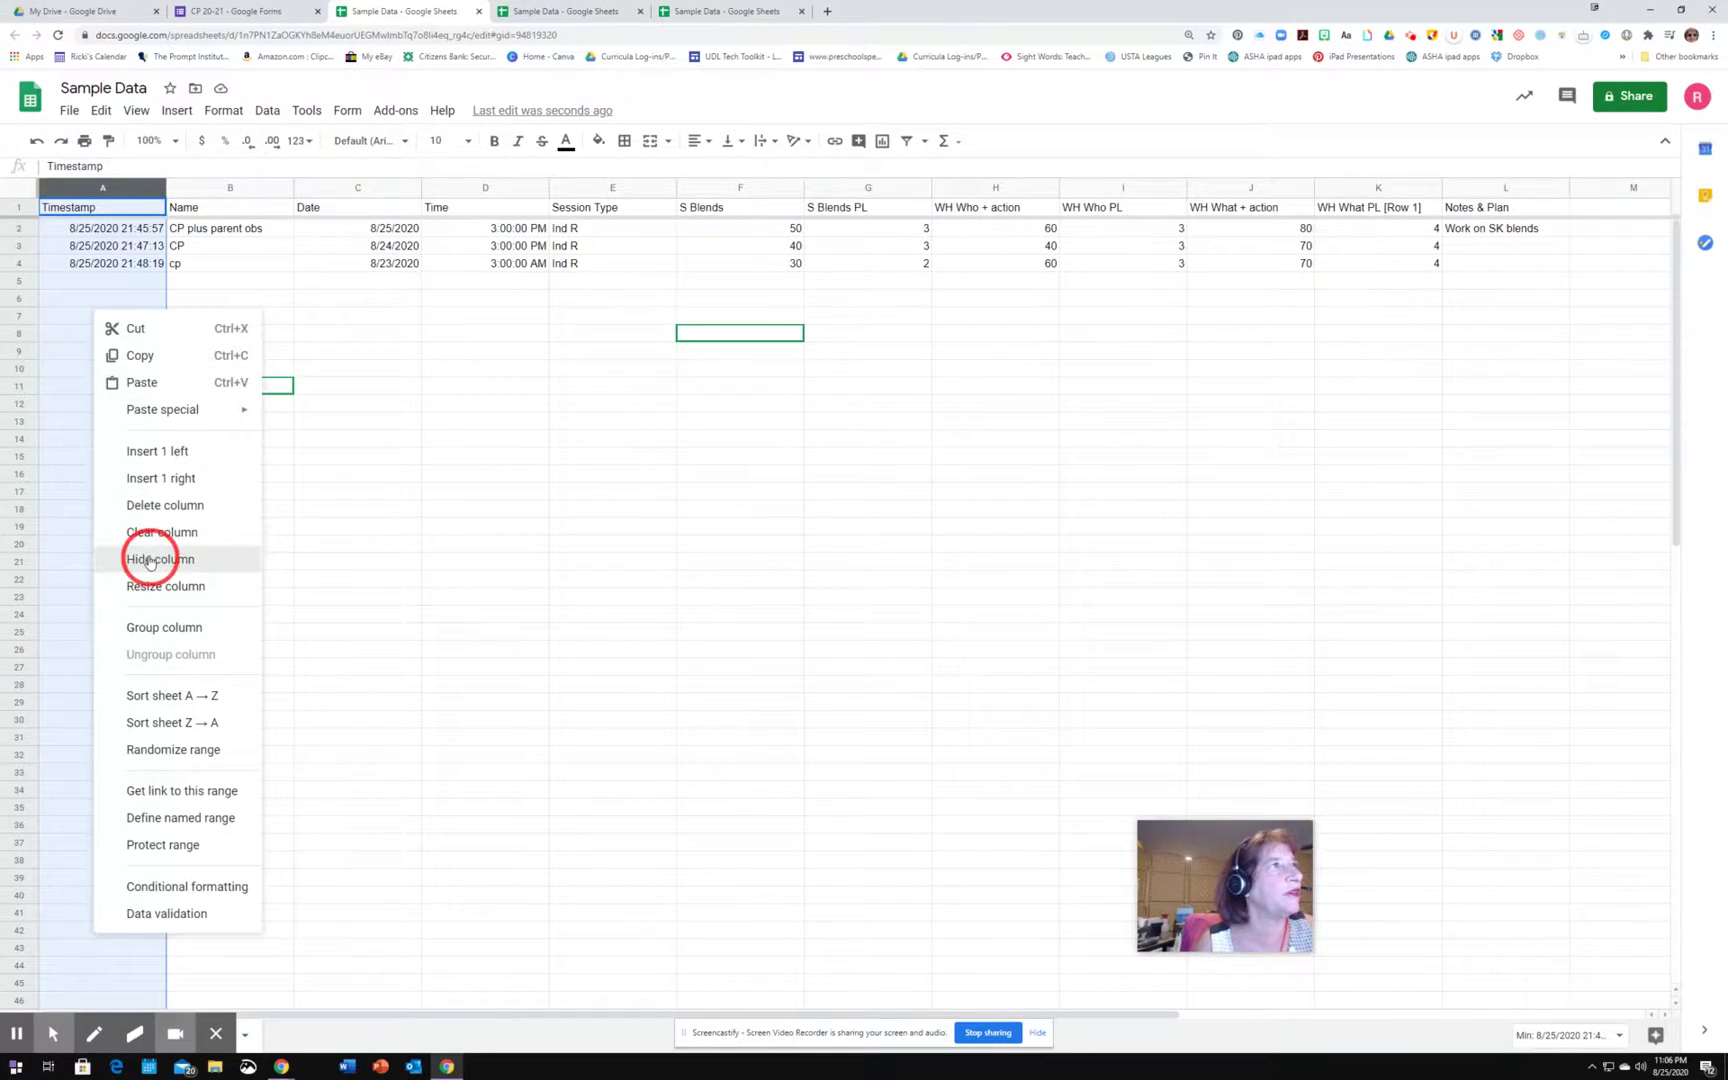
{"action": "right_click", "coordinate": [103, 189]}
{"action": "left_click", "coordinate": [155, 447]}
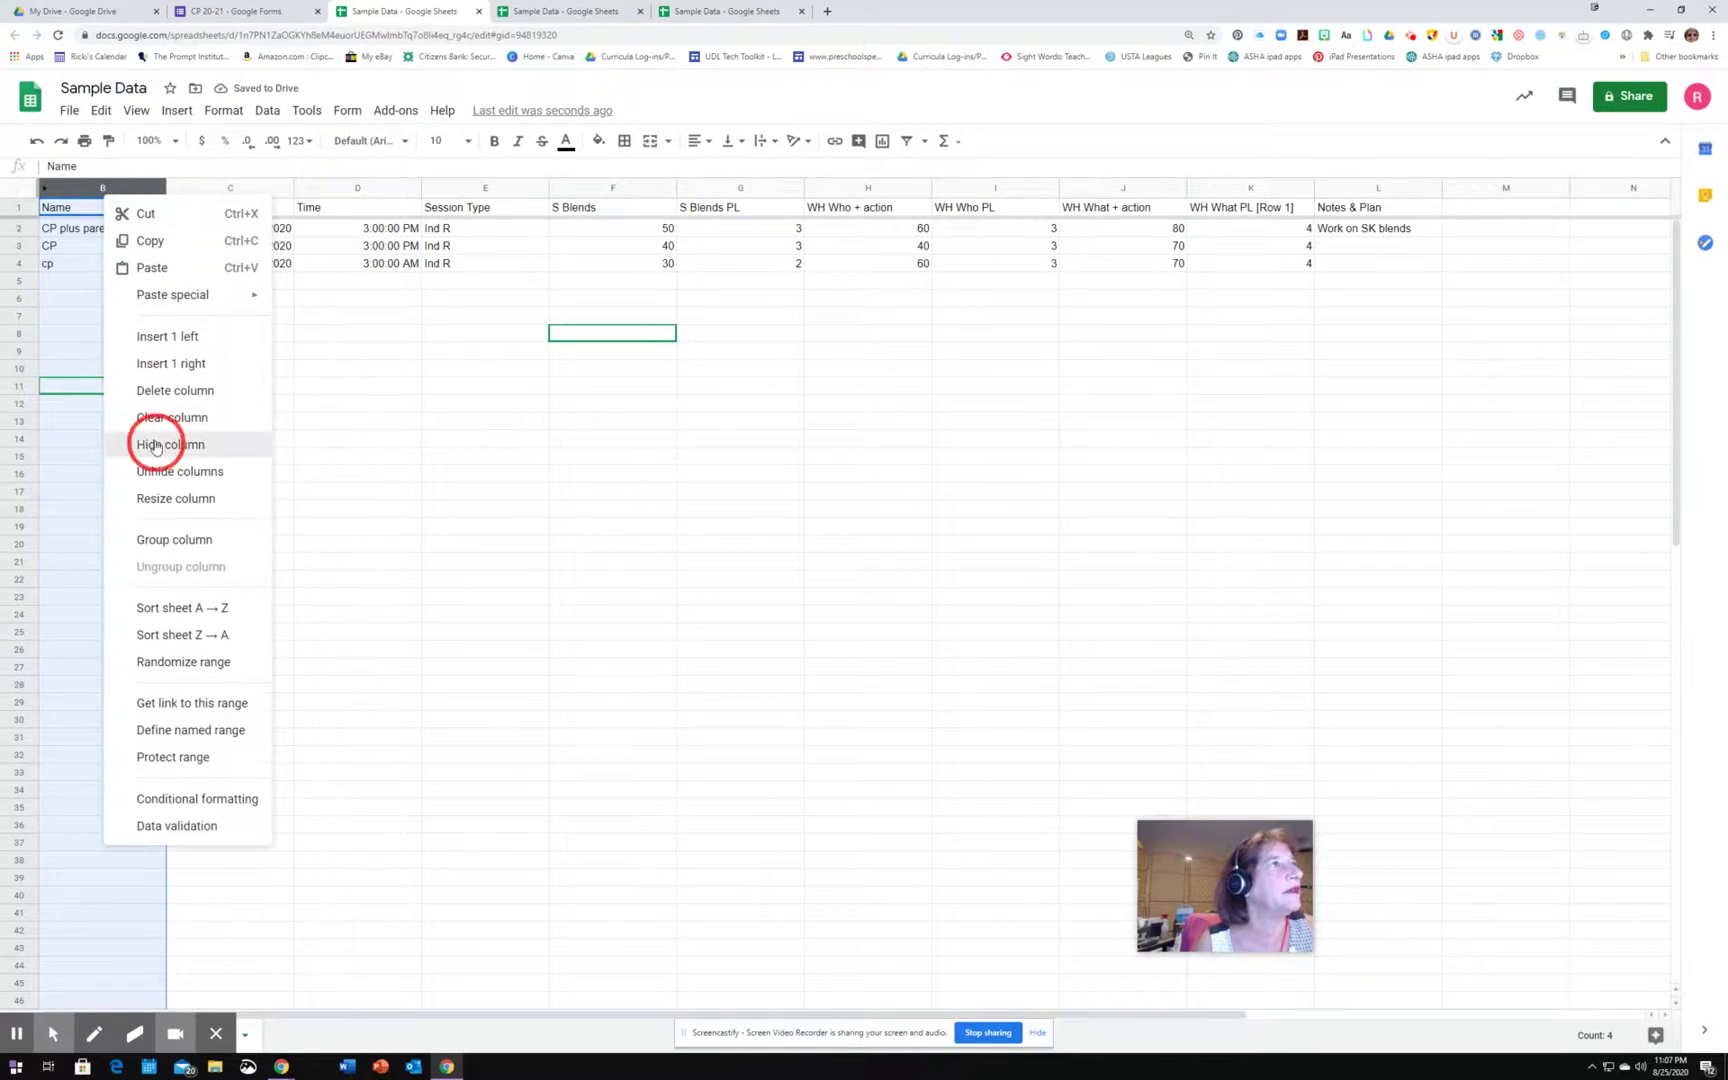
{"action": "left_click", "coordinate": [322, 188]}
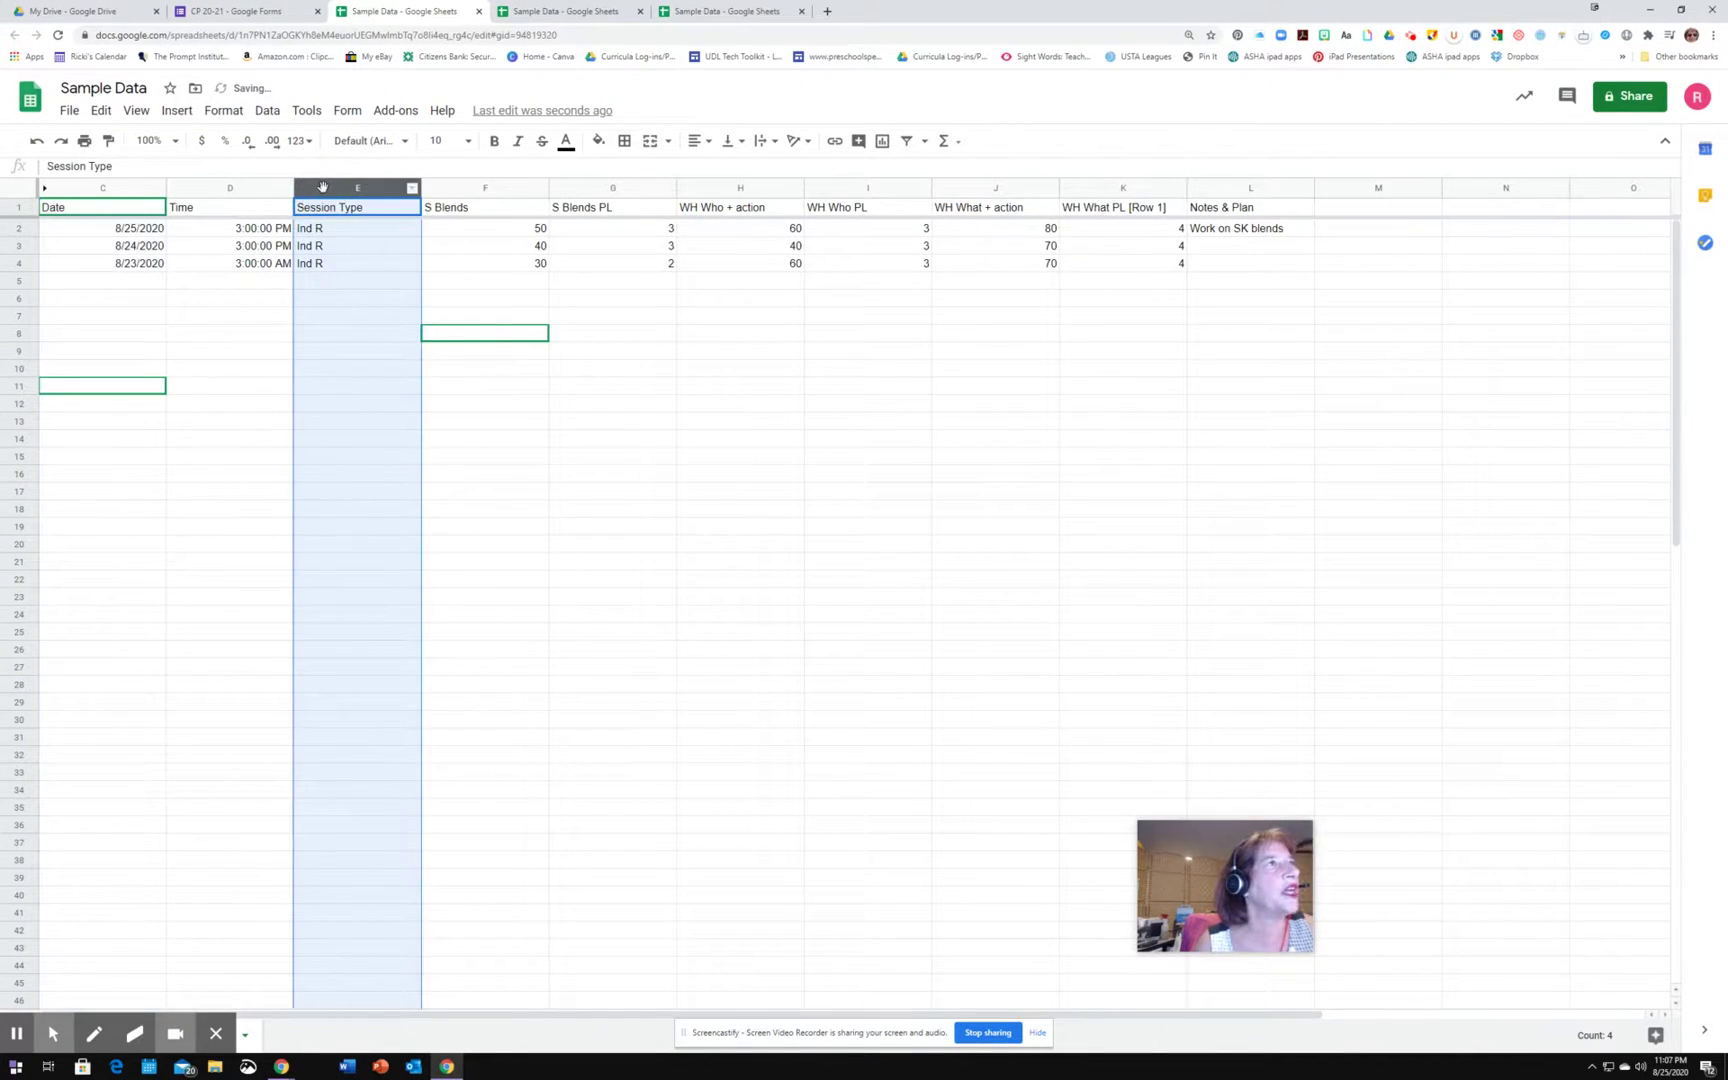
{"action": "right_click", "coordinate": [322, 188]}
{"action": "left_click", "coordinate": [373, 440]}
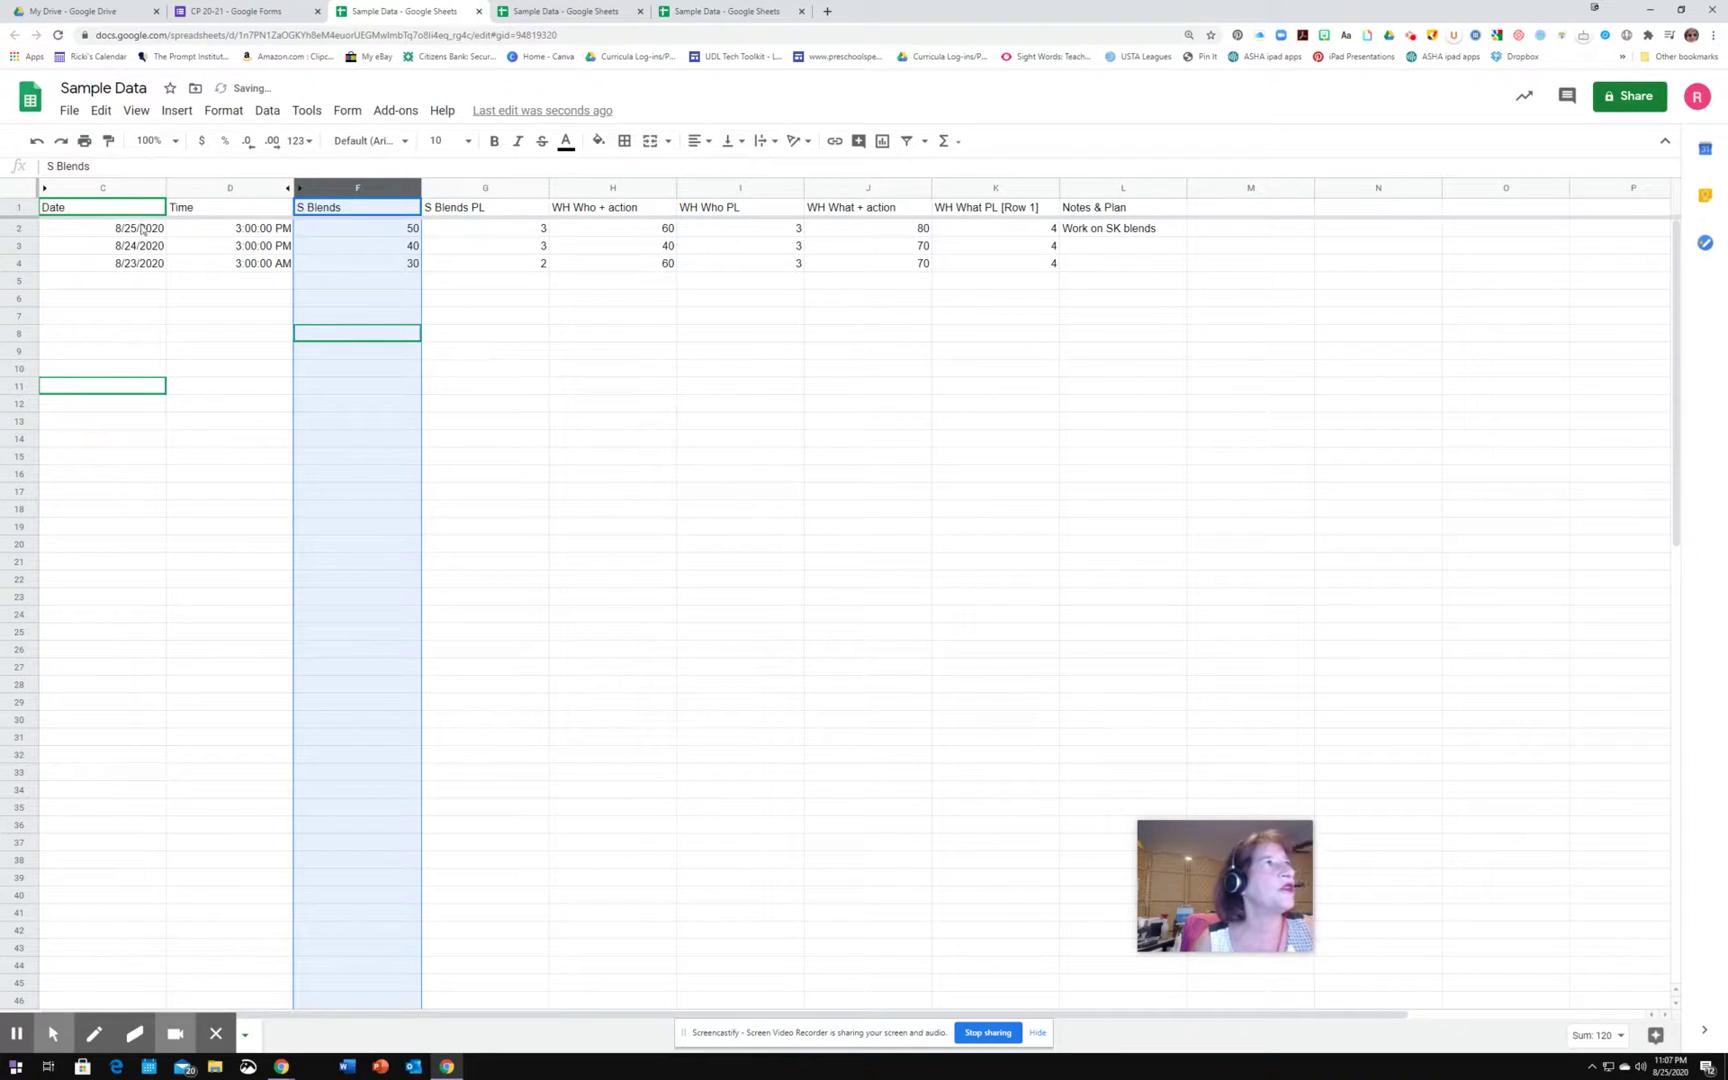
{"action": "left_click", "coordinate": [95, 209]}
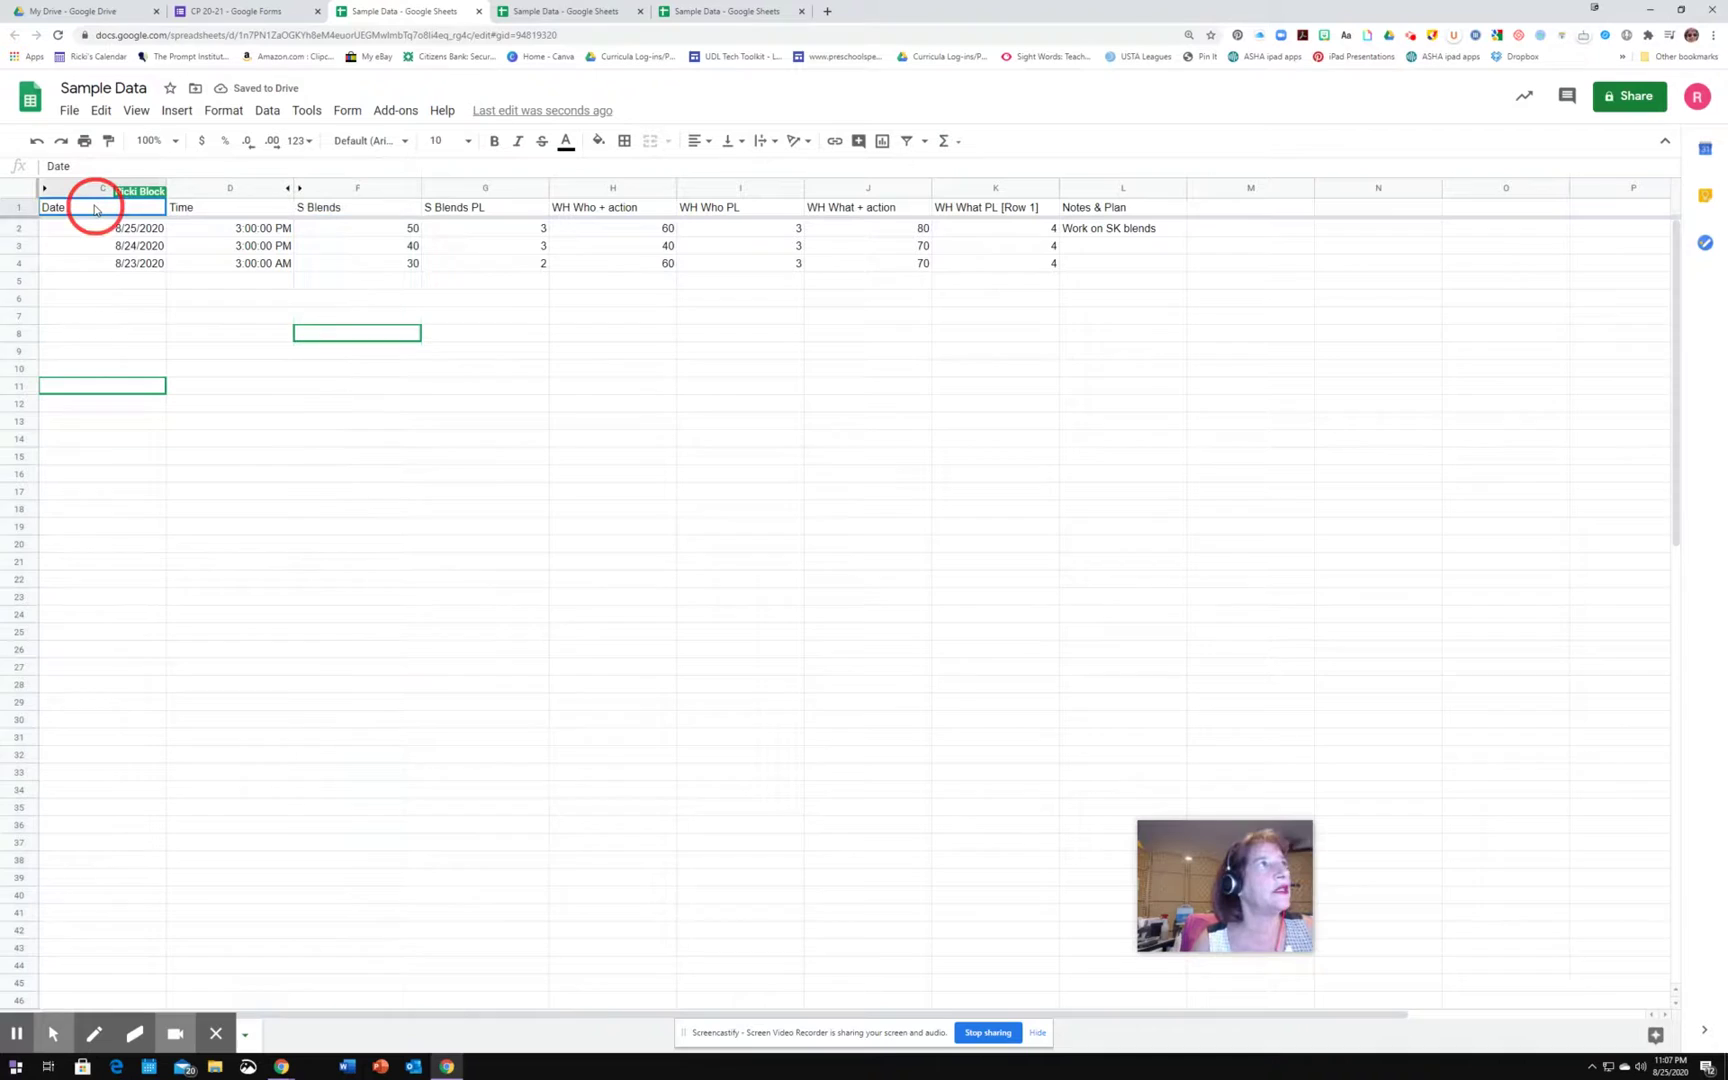
{"action": "left_click_drag", "start_coordinate": [118, 215], "coordinate": [1022, 265]}
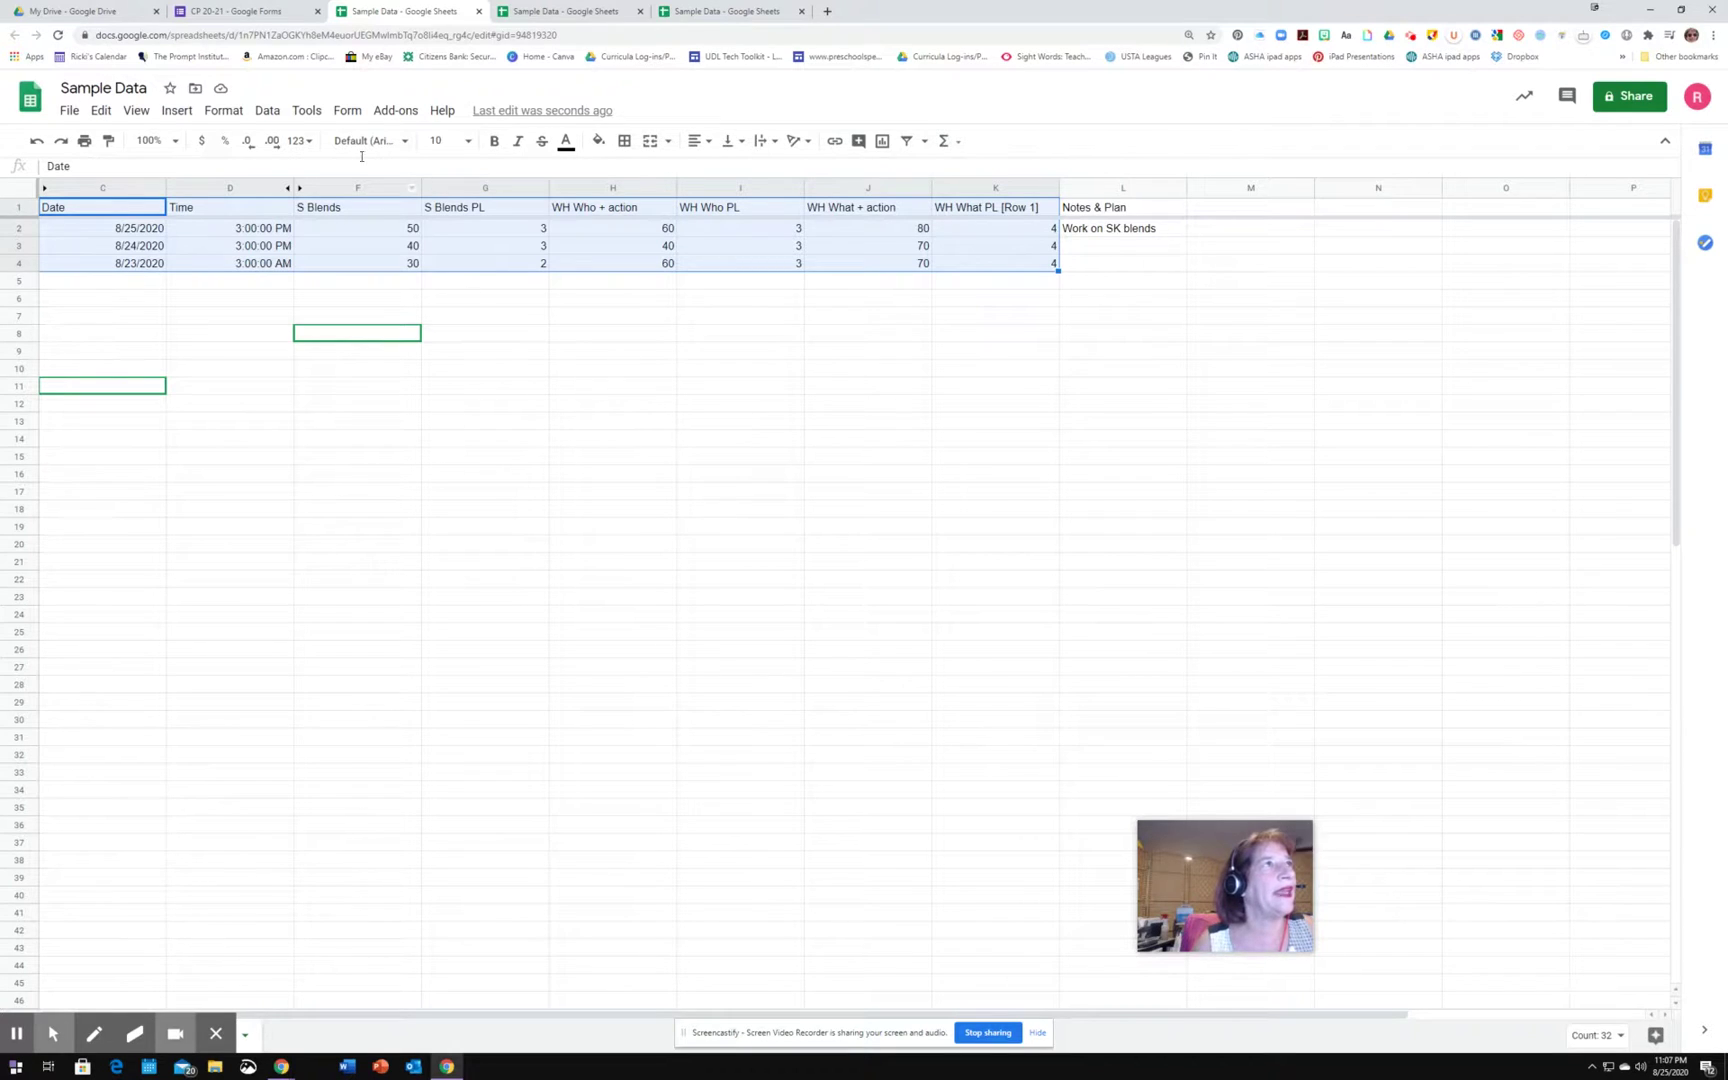
Insert a chart from C1:K4 as a 100% stacked column chart with Date on the x-axis.
{"action": "left_click", "coordinate": [176, 110]}
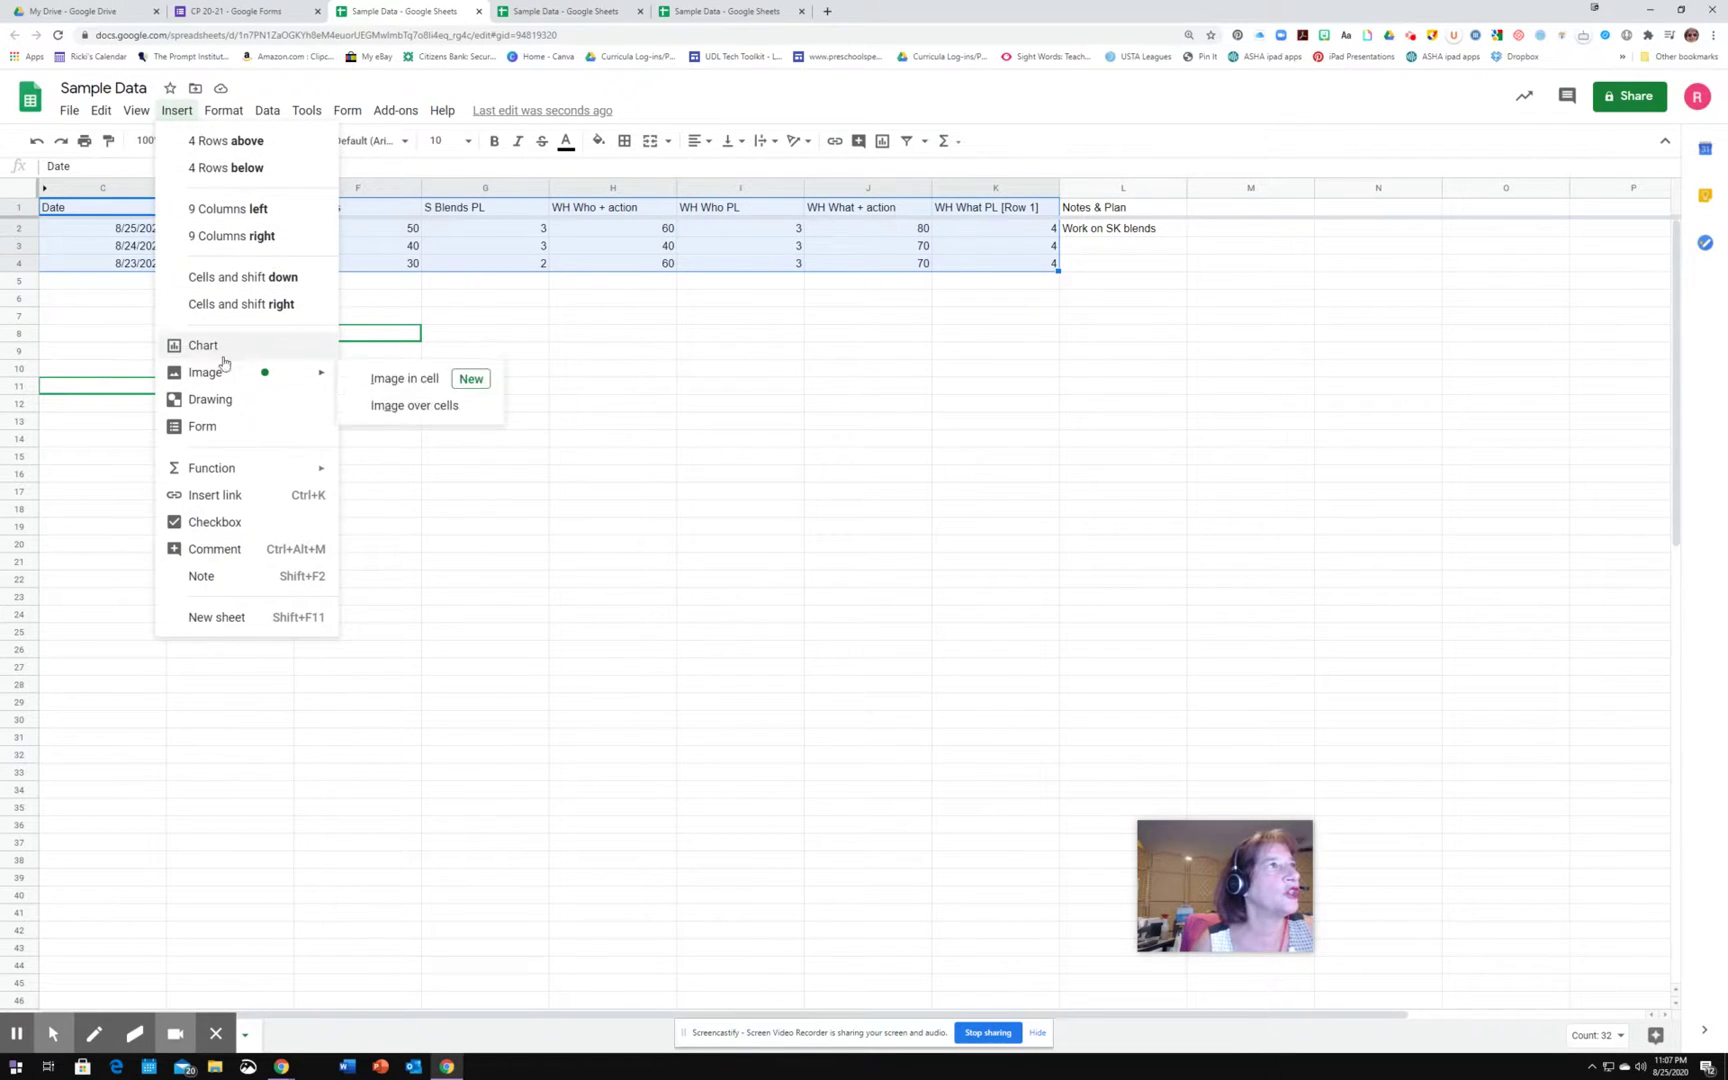
{"action": "left_click", "coordinate": [206, 346]}
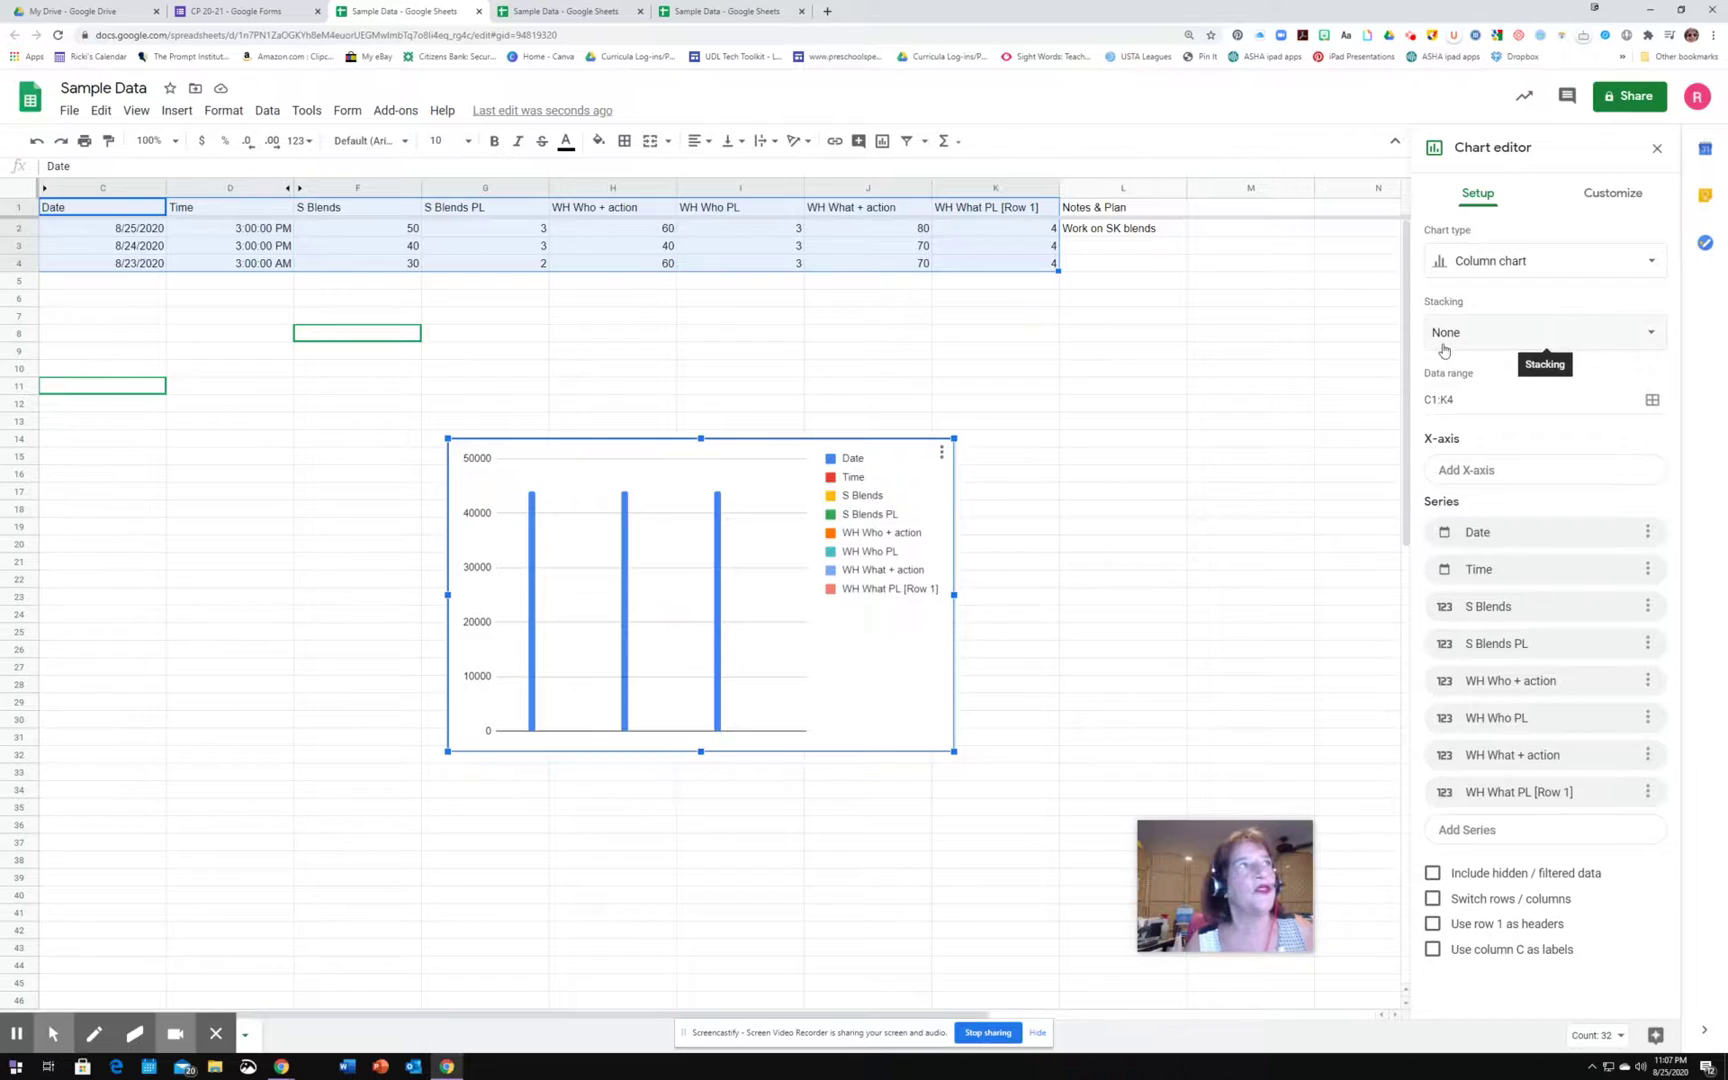
{"action": "left_click", "coordinate": [1639, 340]}
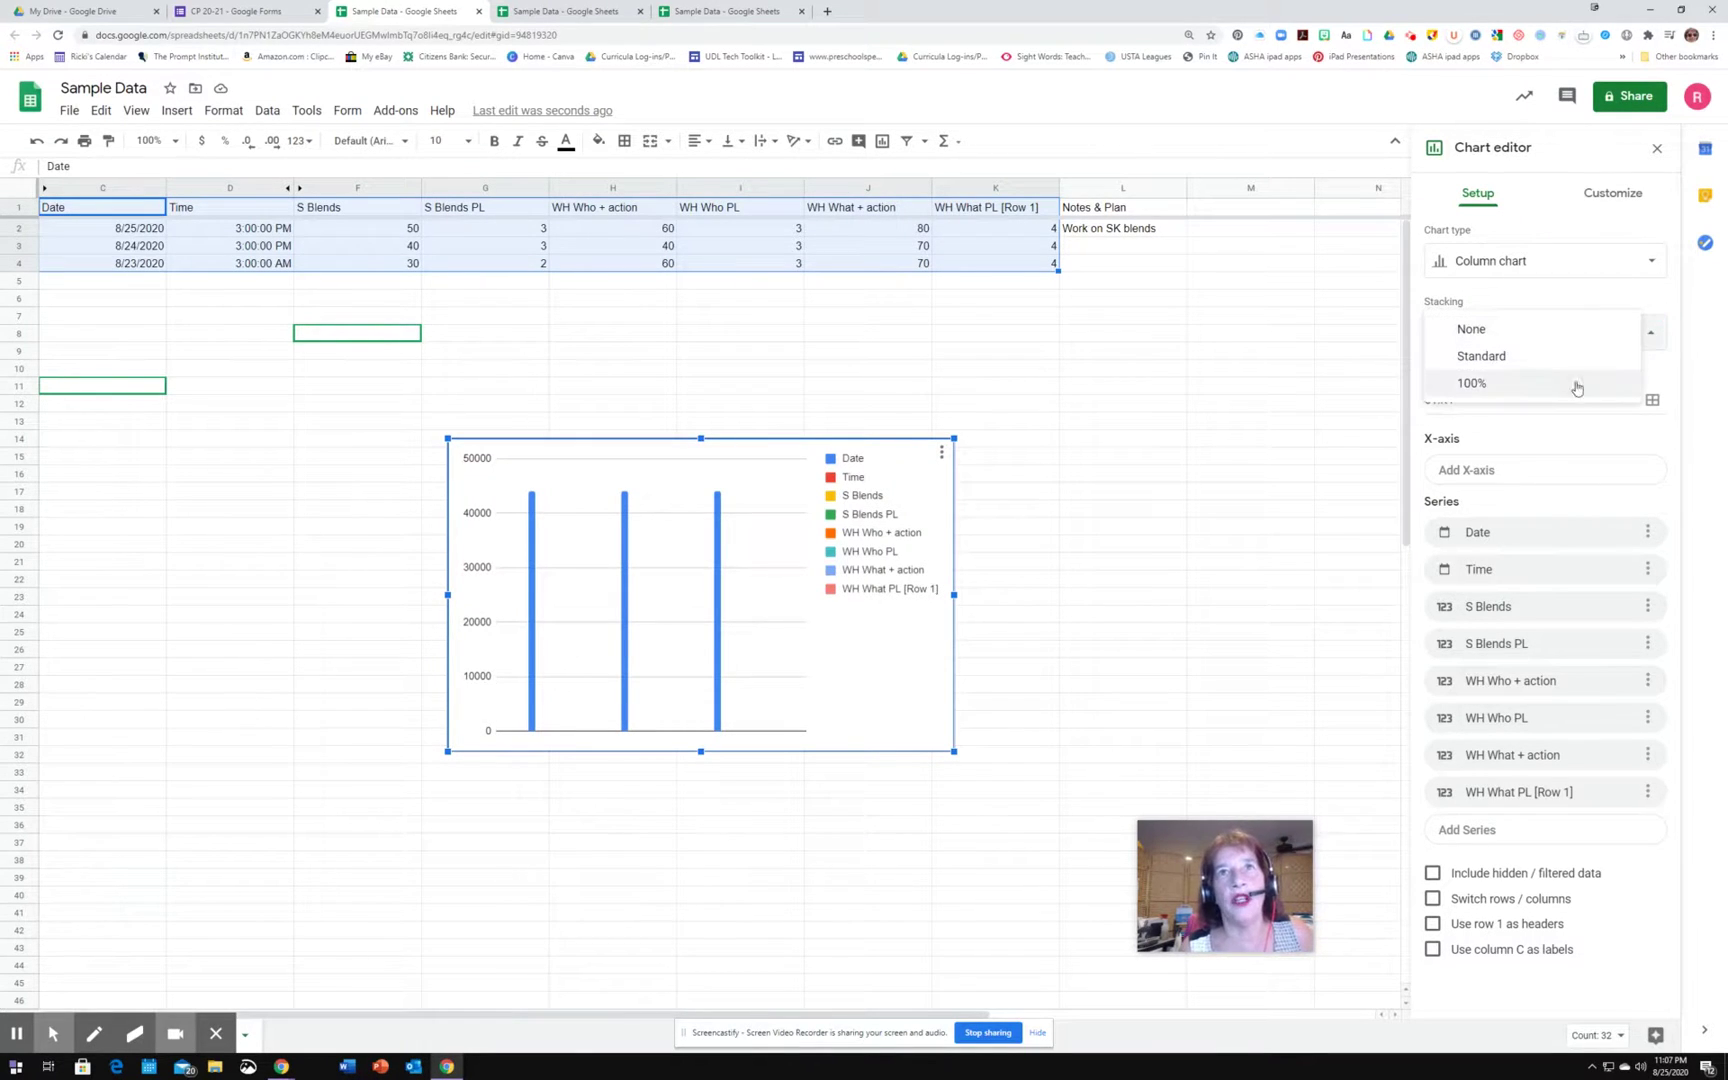
{"action": "left_click", "coordinate": [1495, 390]}
{"action": "left_click", "coordinate": [1513, 470]}
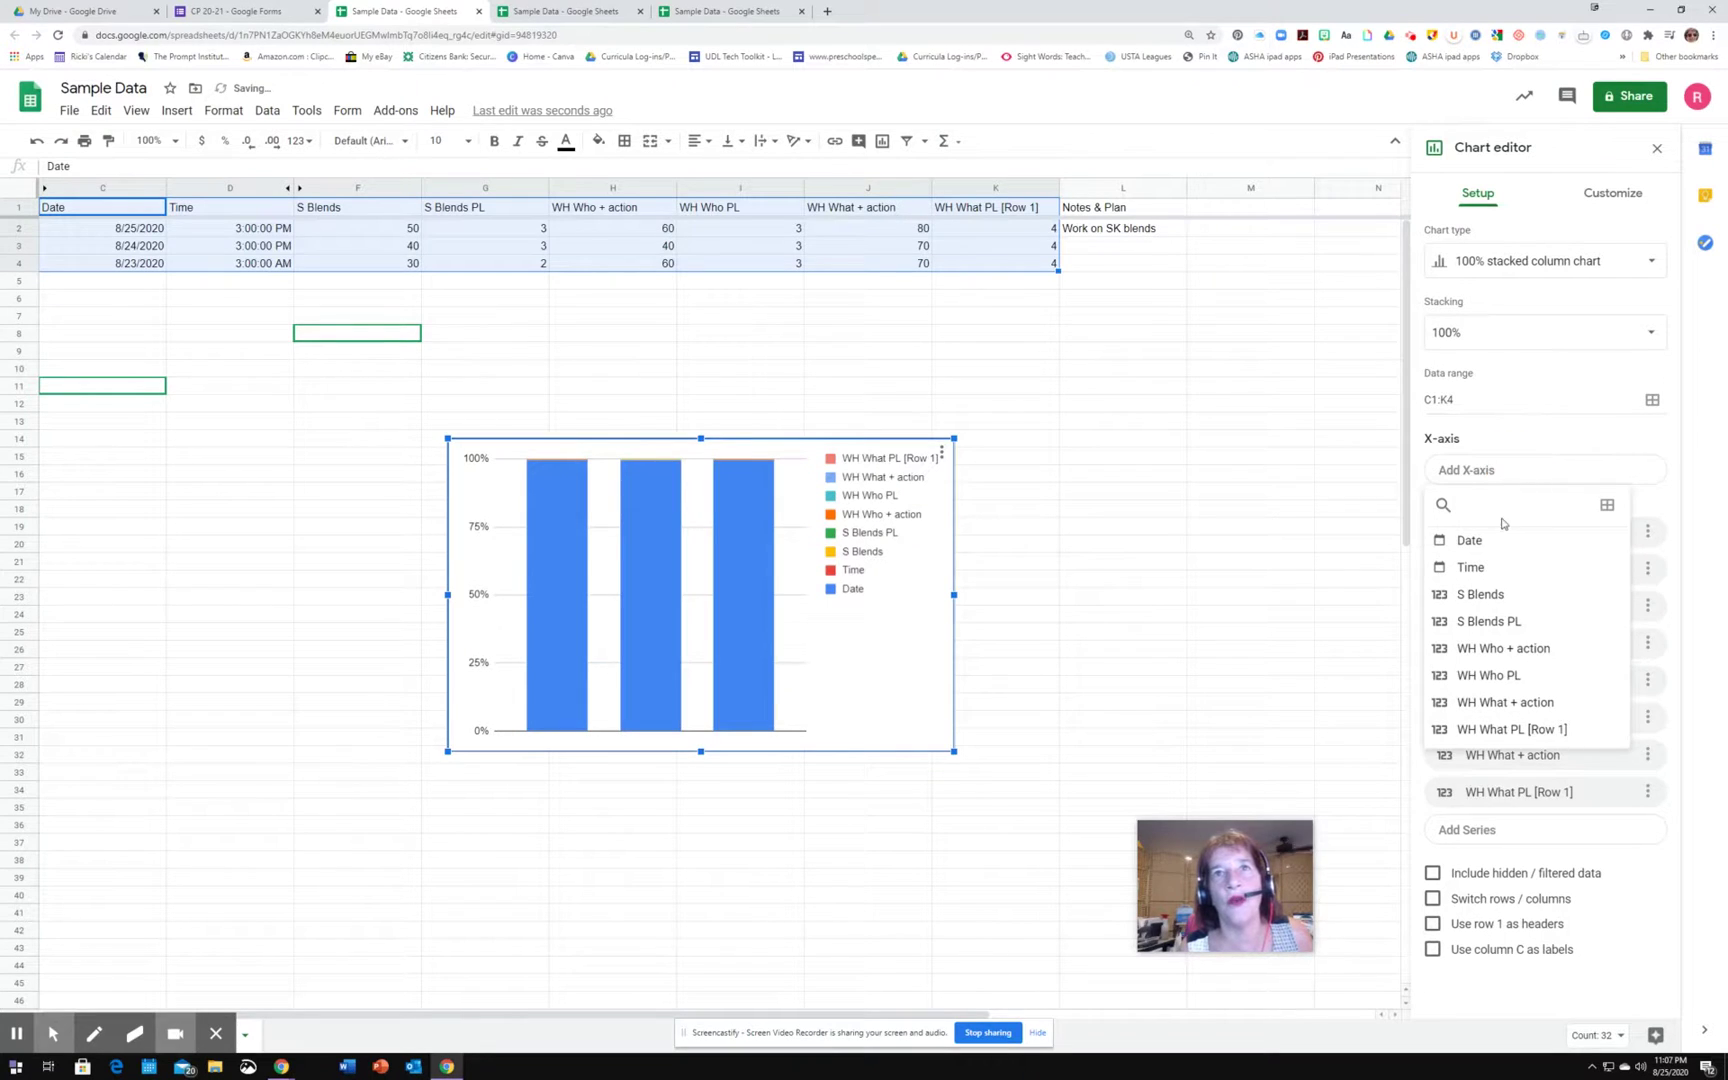
{"action": "left_click", "coordinate": [1474, 543]}
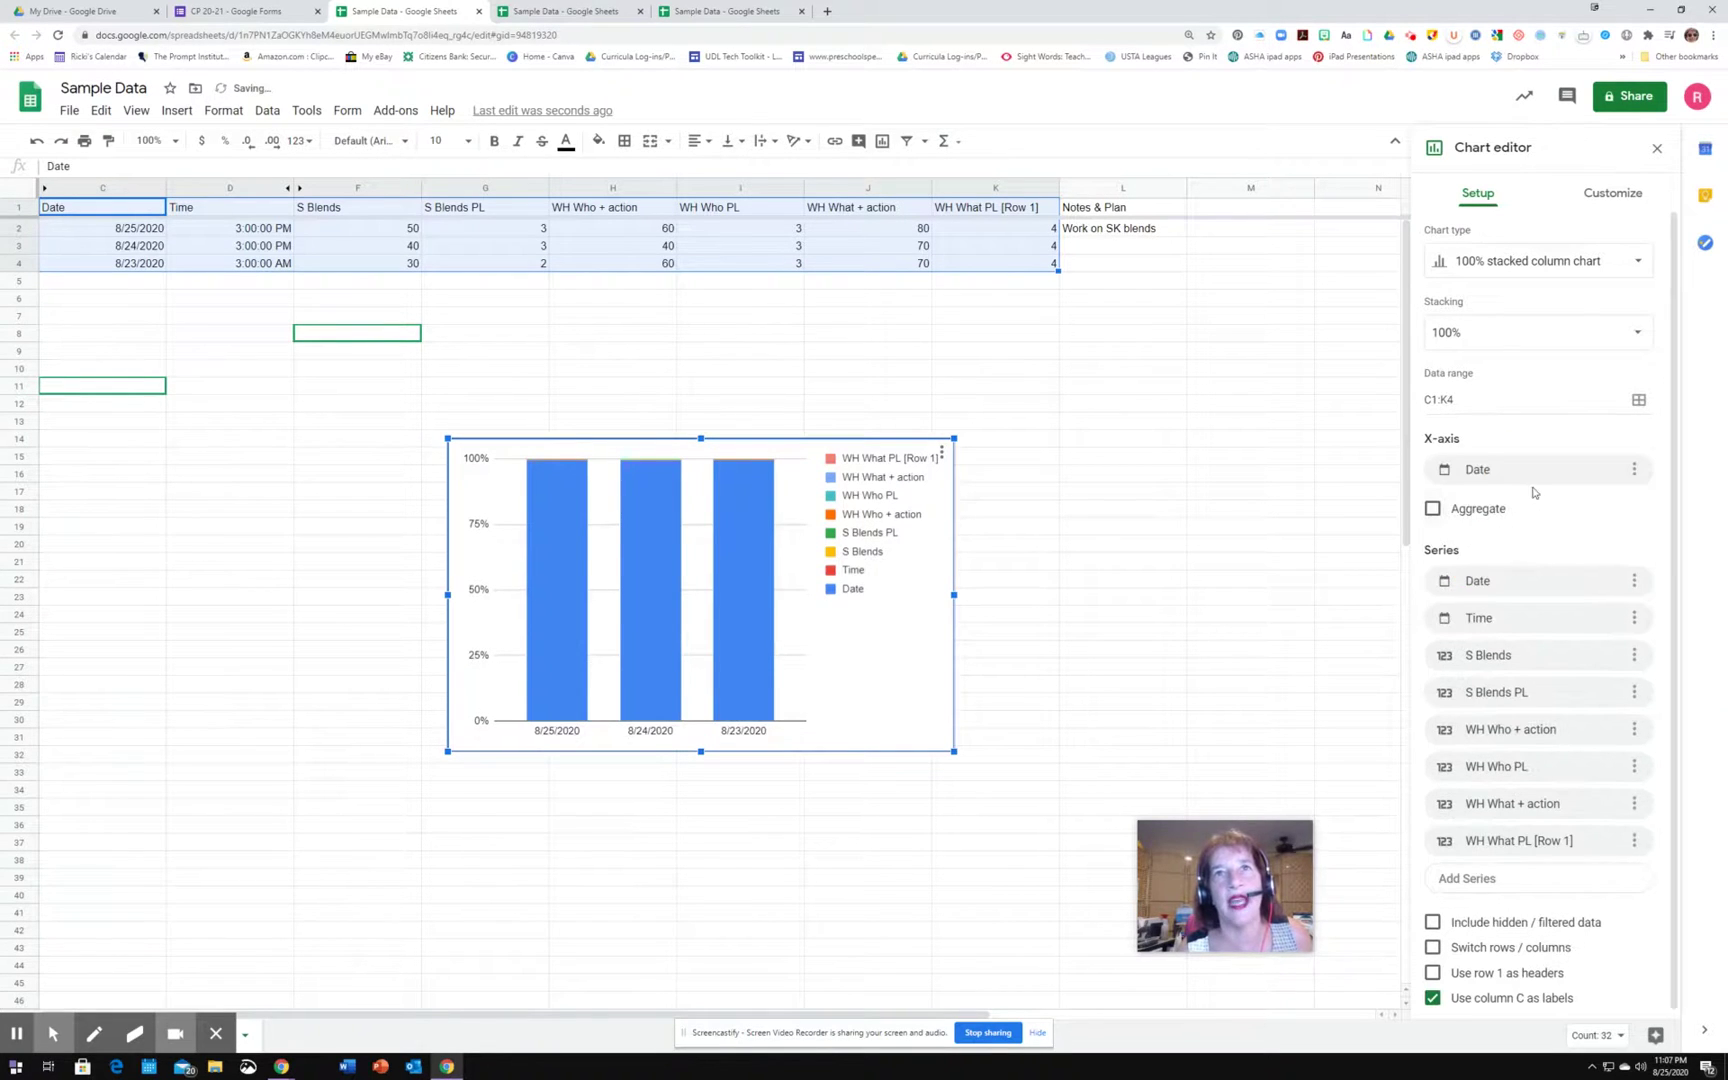
Remove the Date, Time and S Blends PL series from the chart.
{"action": "left_click", "coordinate": [1634, 580]}
{"action": "left_click", "coordinate": [1603, 614]}
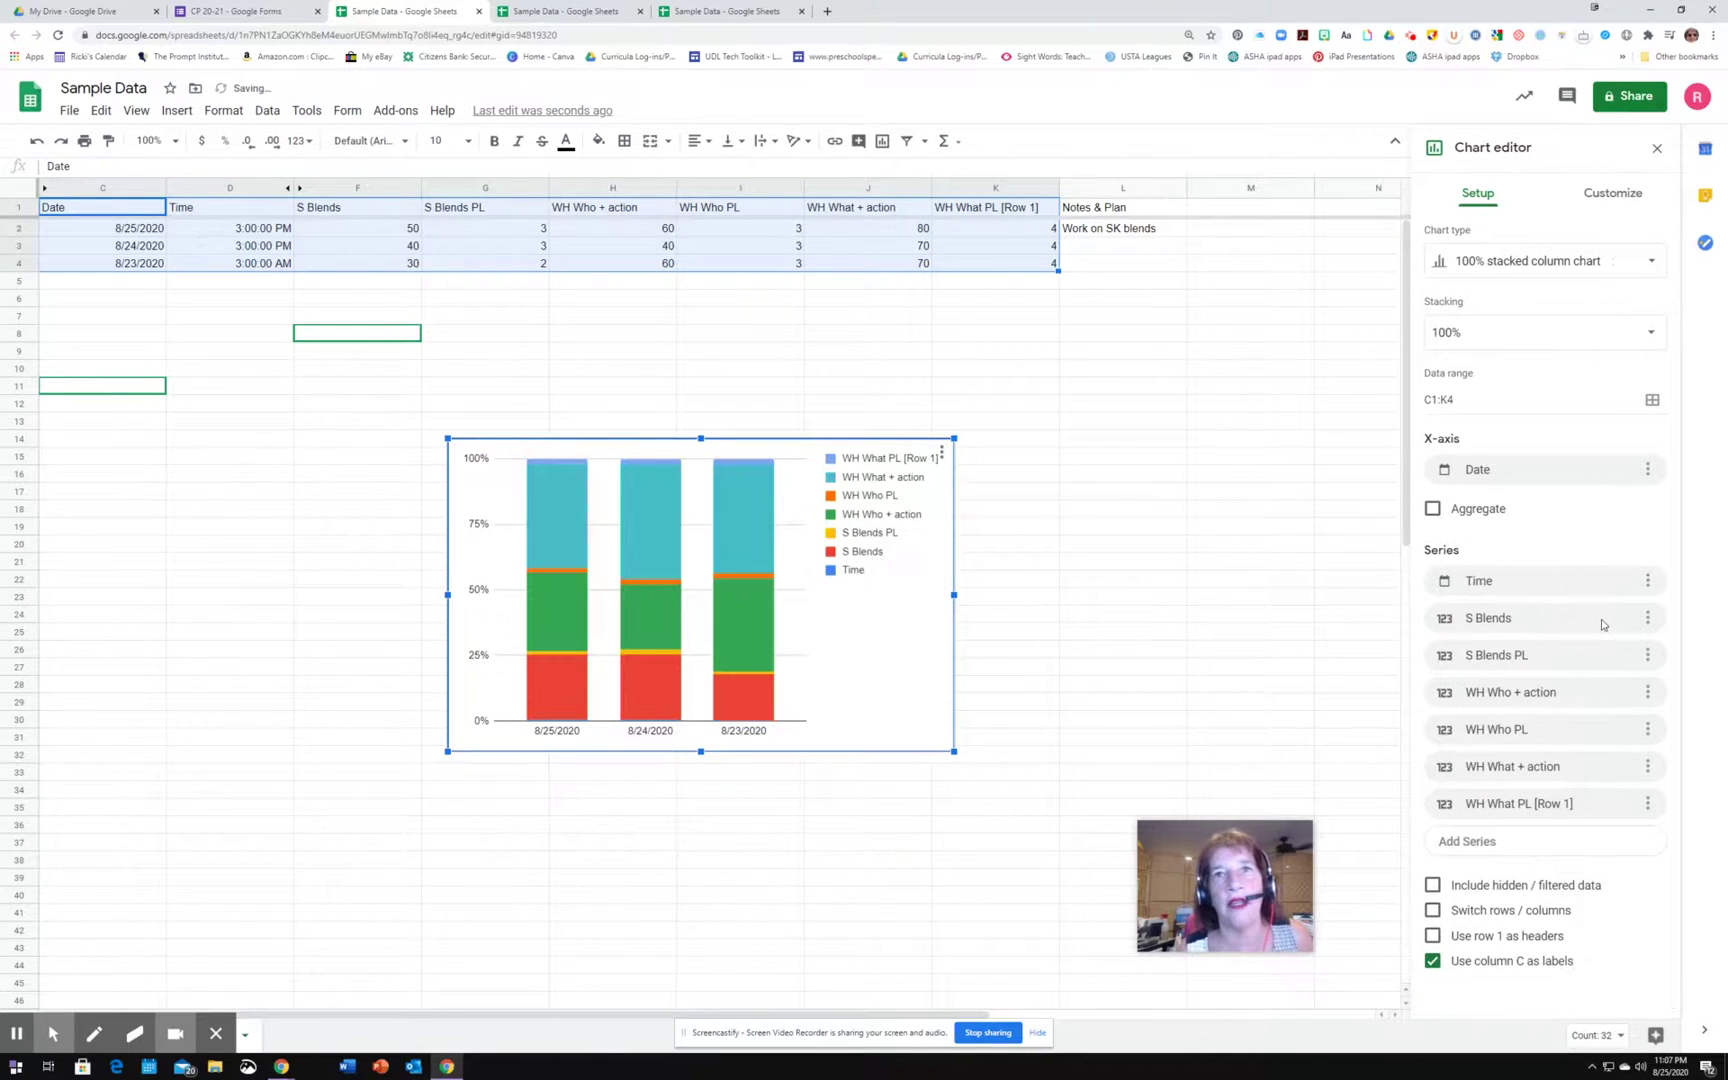
{"action": "left_click", "coordinate": [1647, 581]}
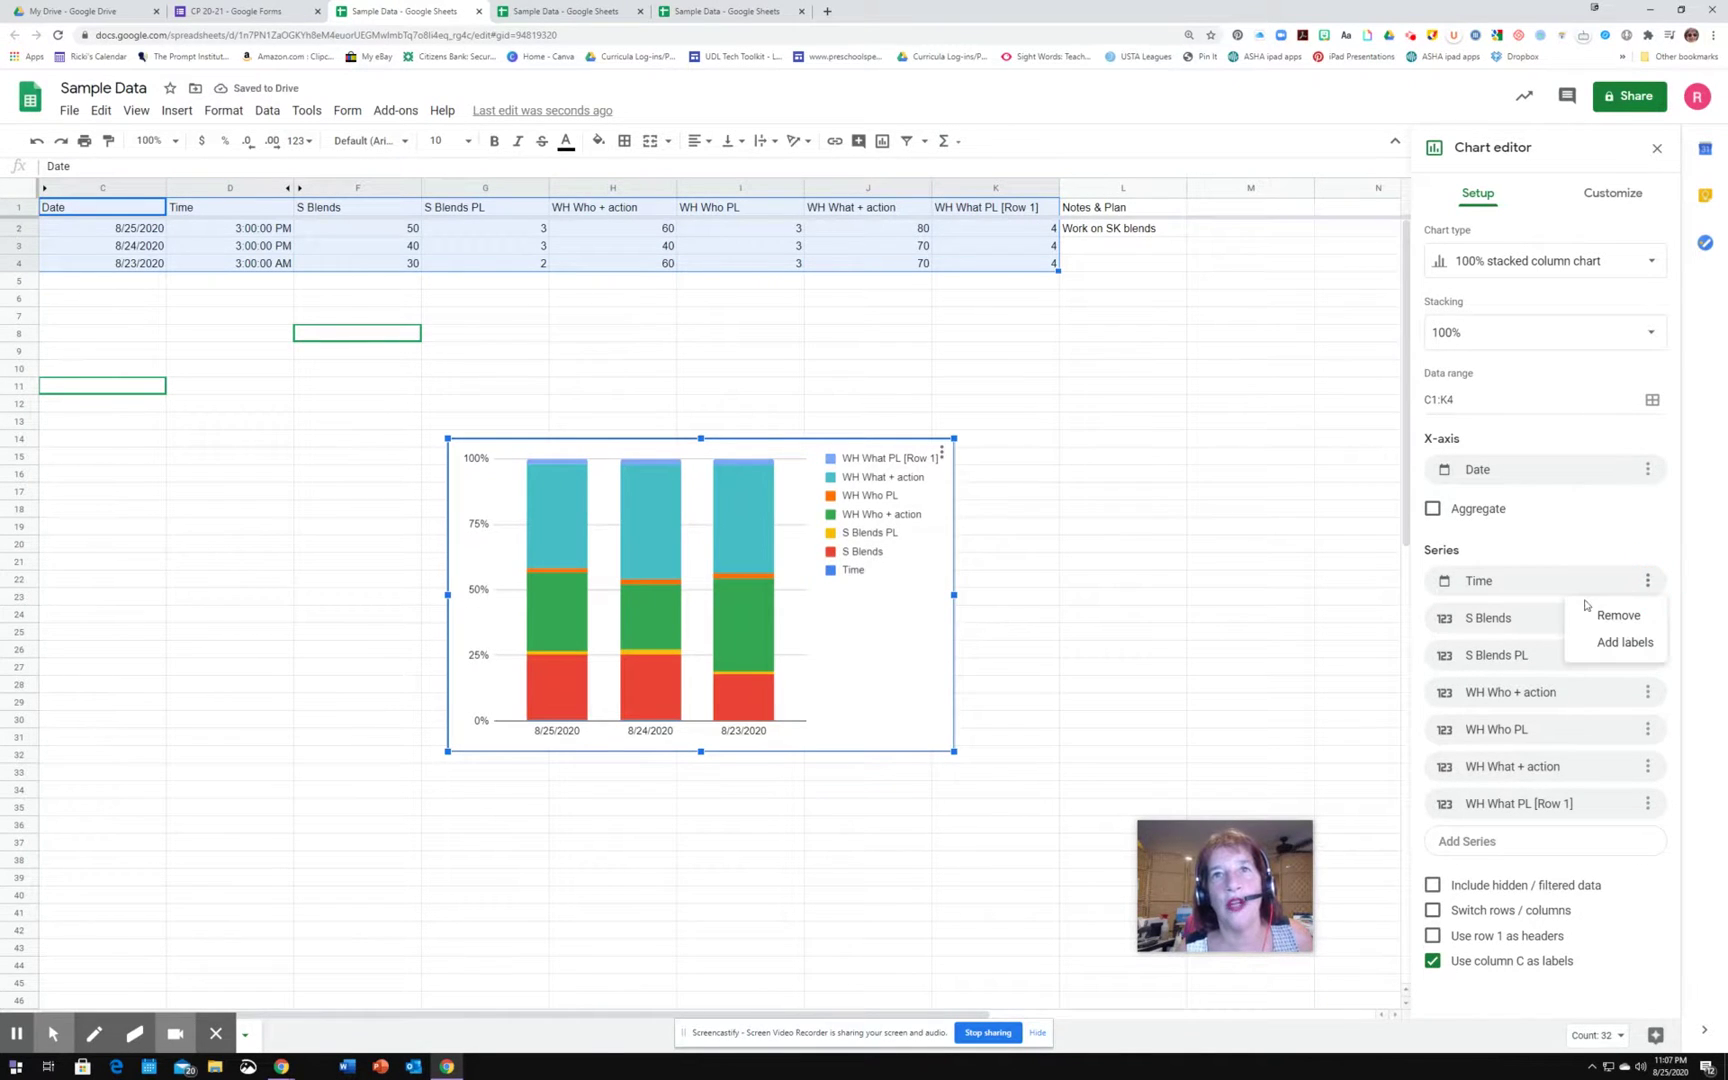
{"action": "left_click", "coordinate": [1619, 616]}
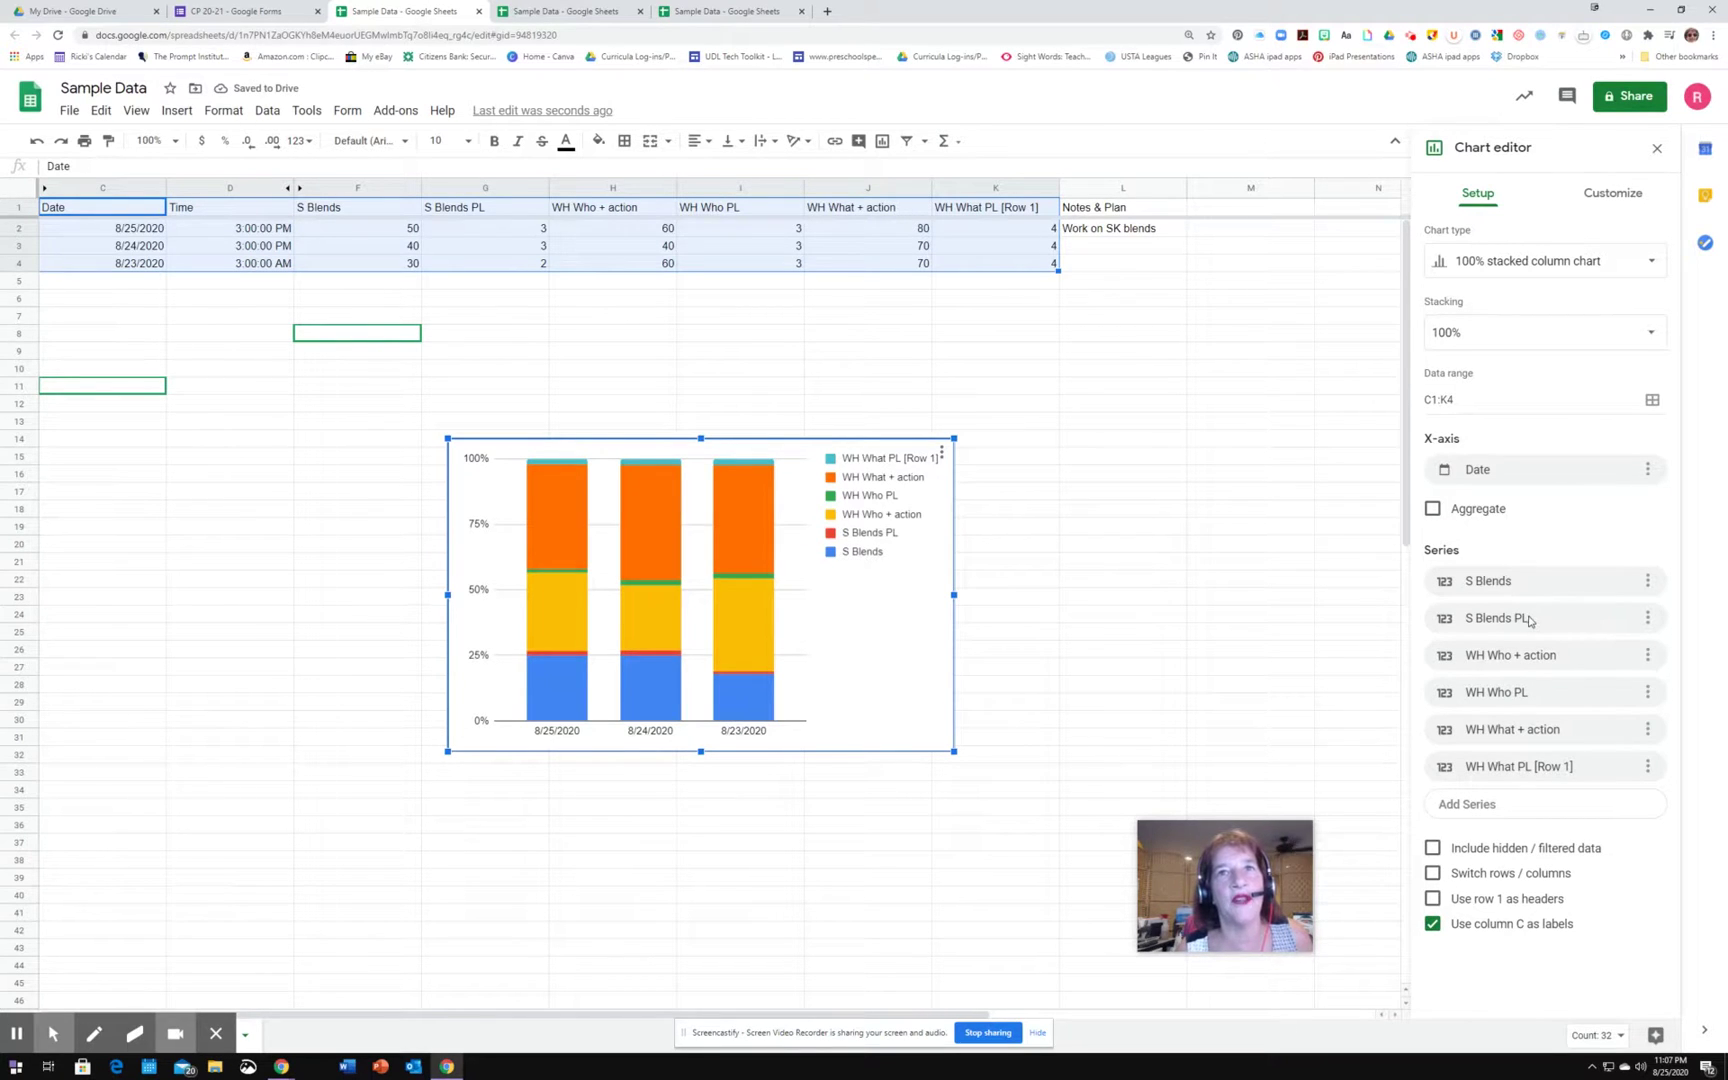
{"action": "left_click", "coordinate": [1648, 619]}
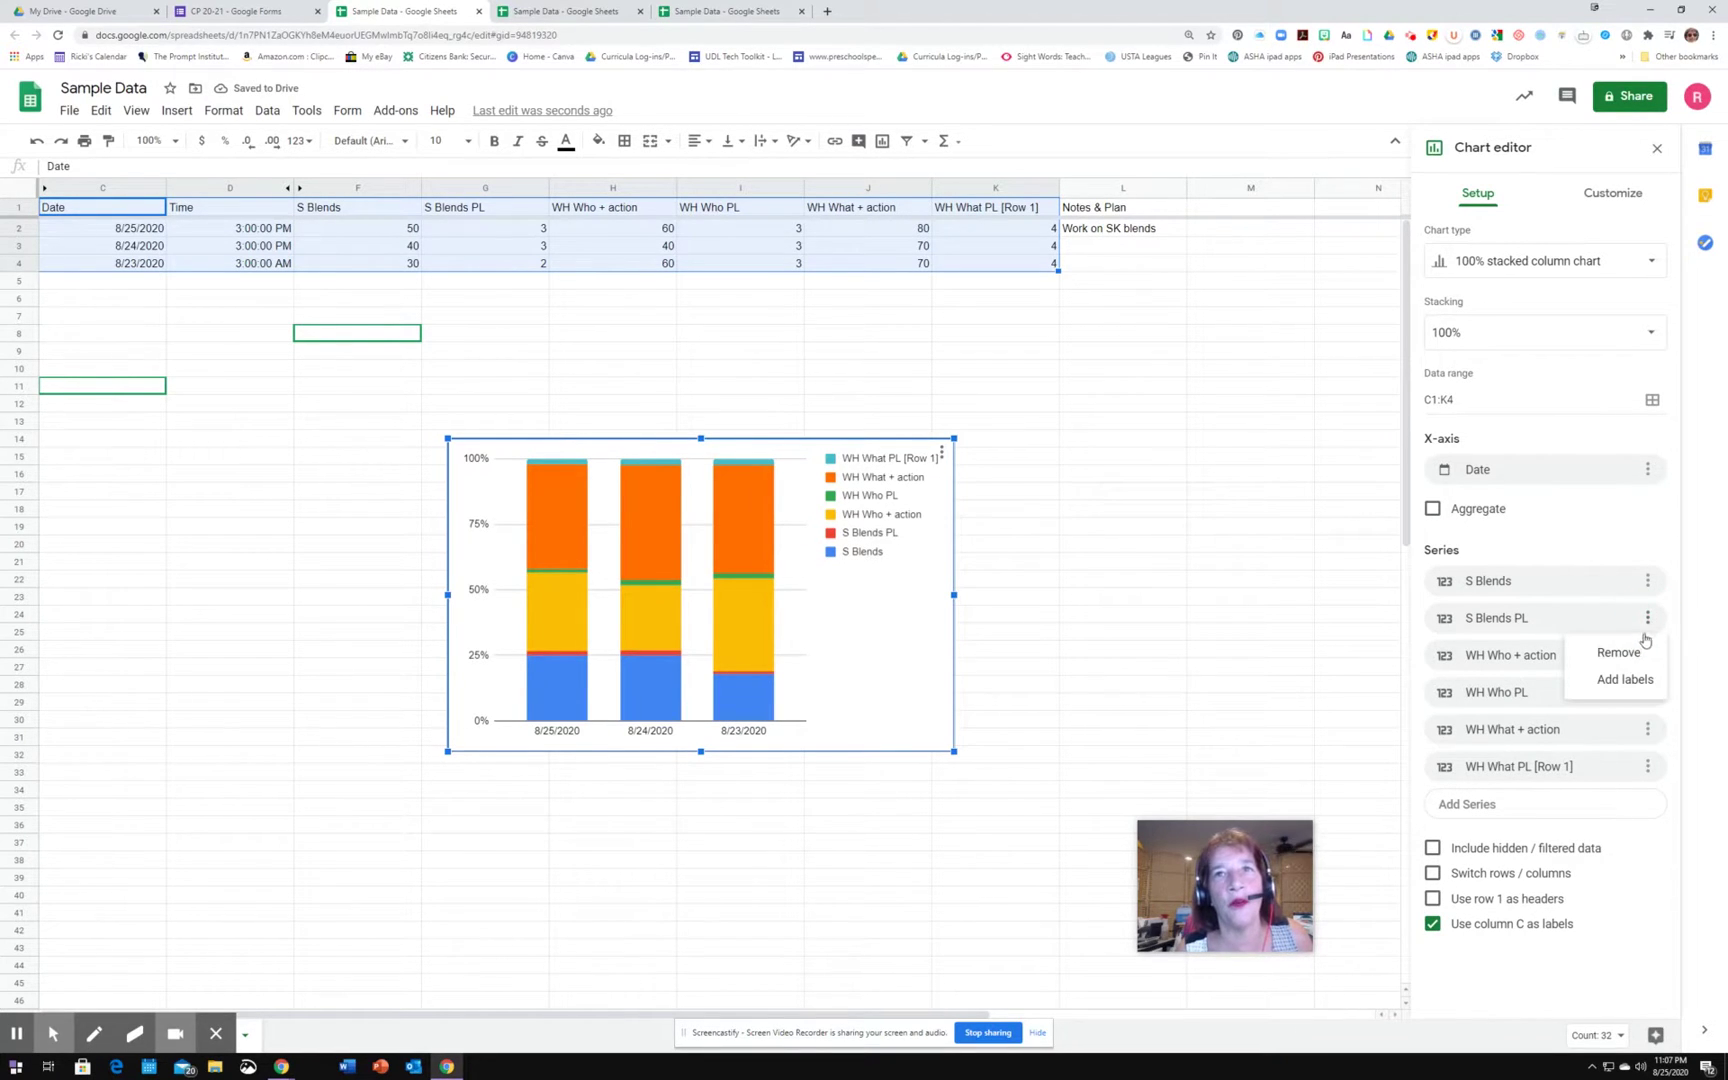
{"action": "left_click", "coordinate": [1619, 653]}
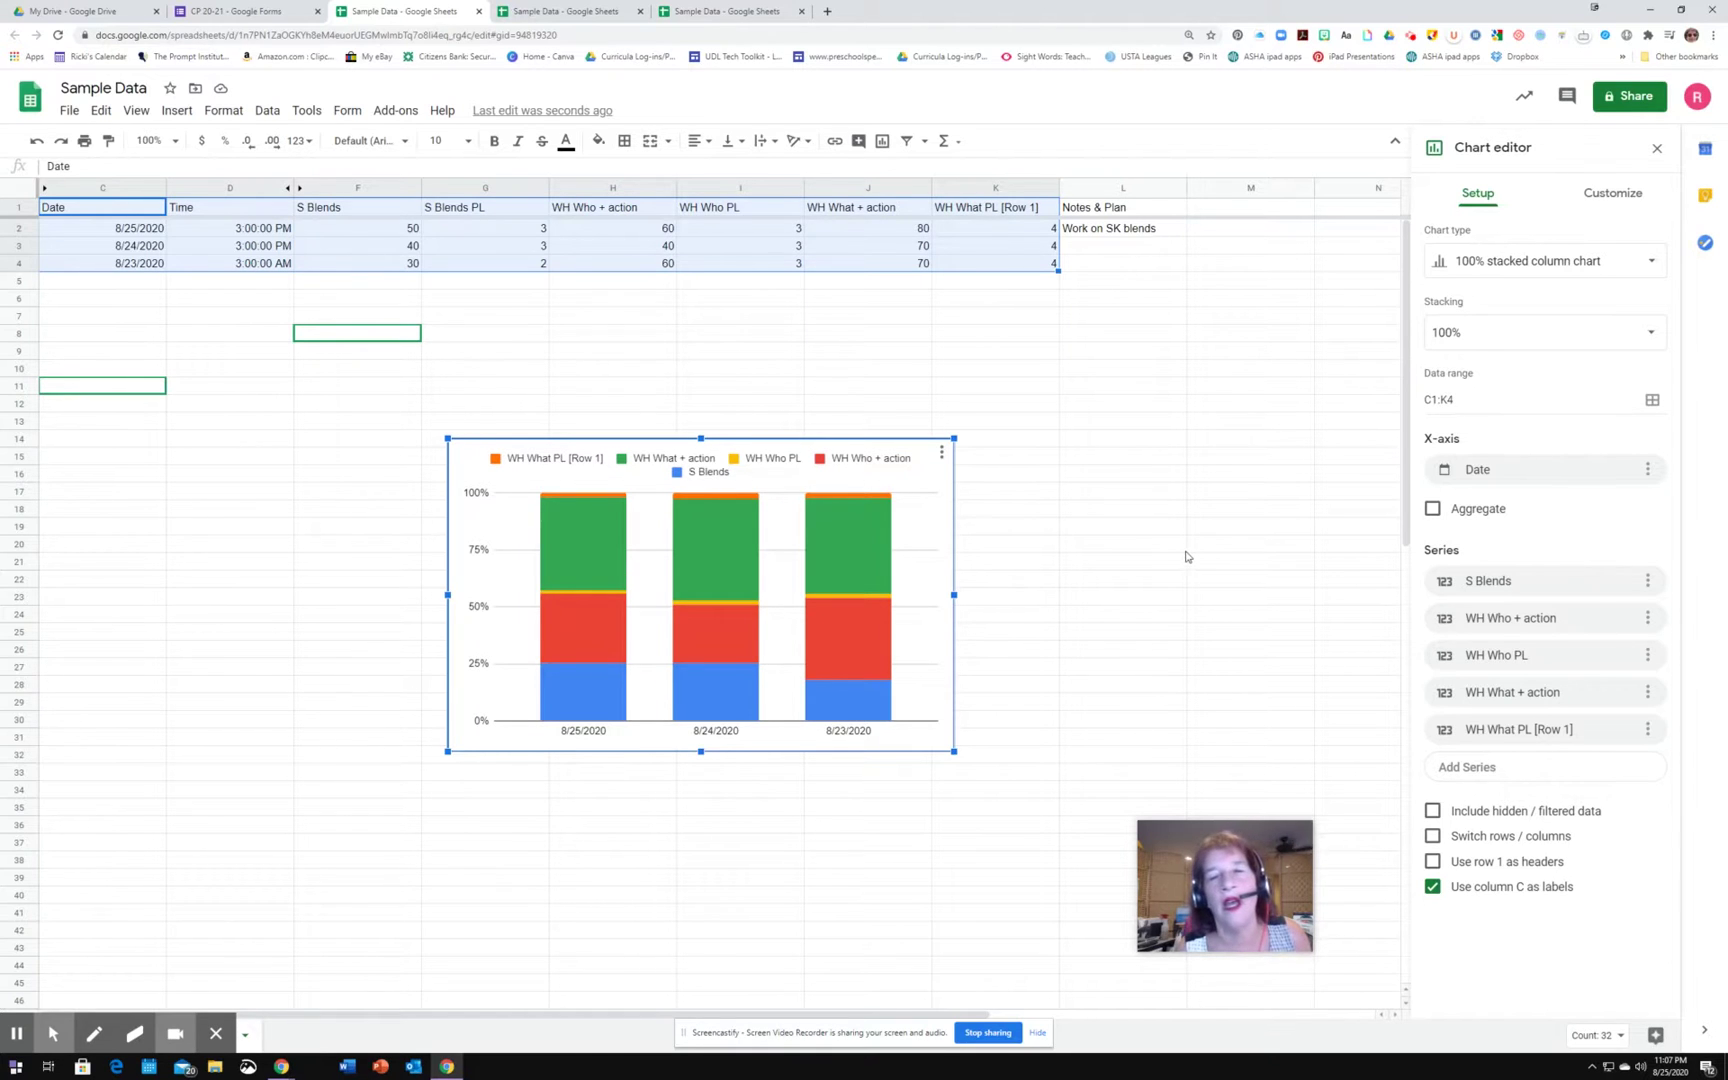
Remove the WH Who PL and WH What PL [Row 1] series and use row 1 as headers.
{"action": "left_click", "coordinate": [1647, 655]}
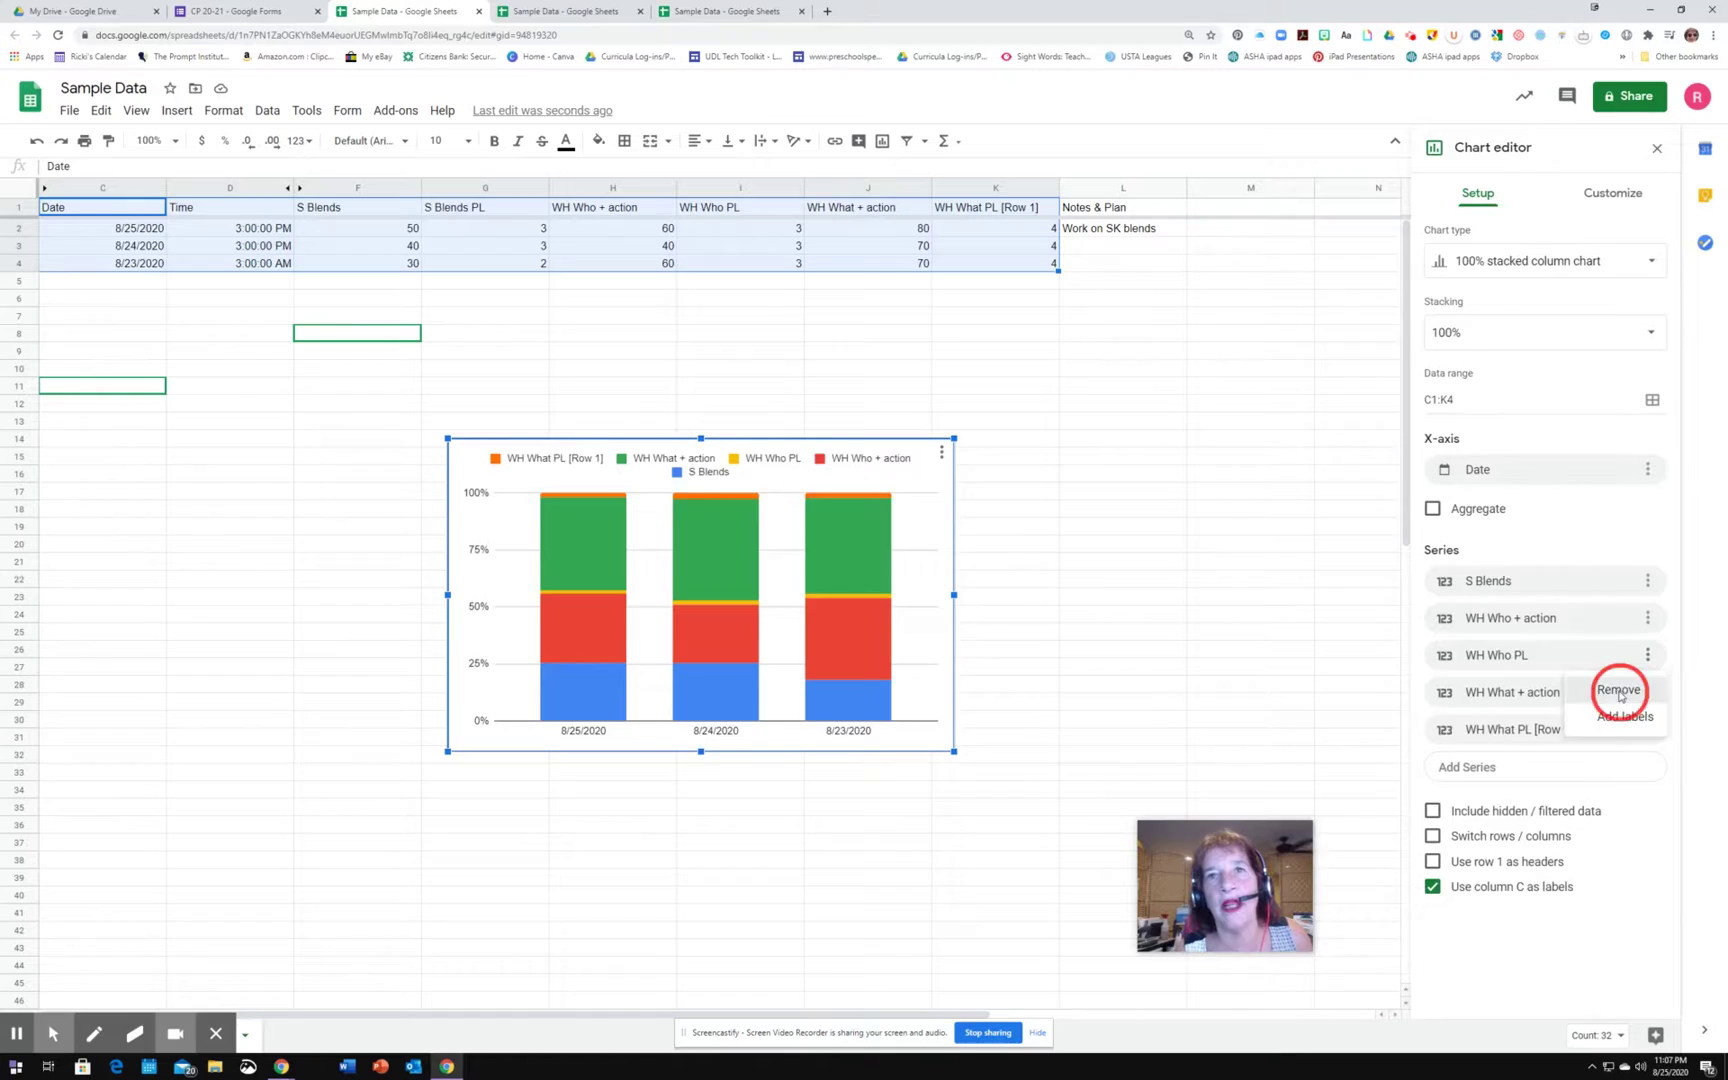
{"action": "left_click", "coordinate": [1619, 690]}
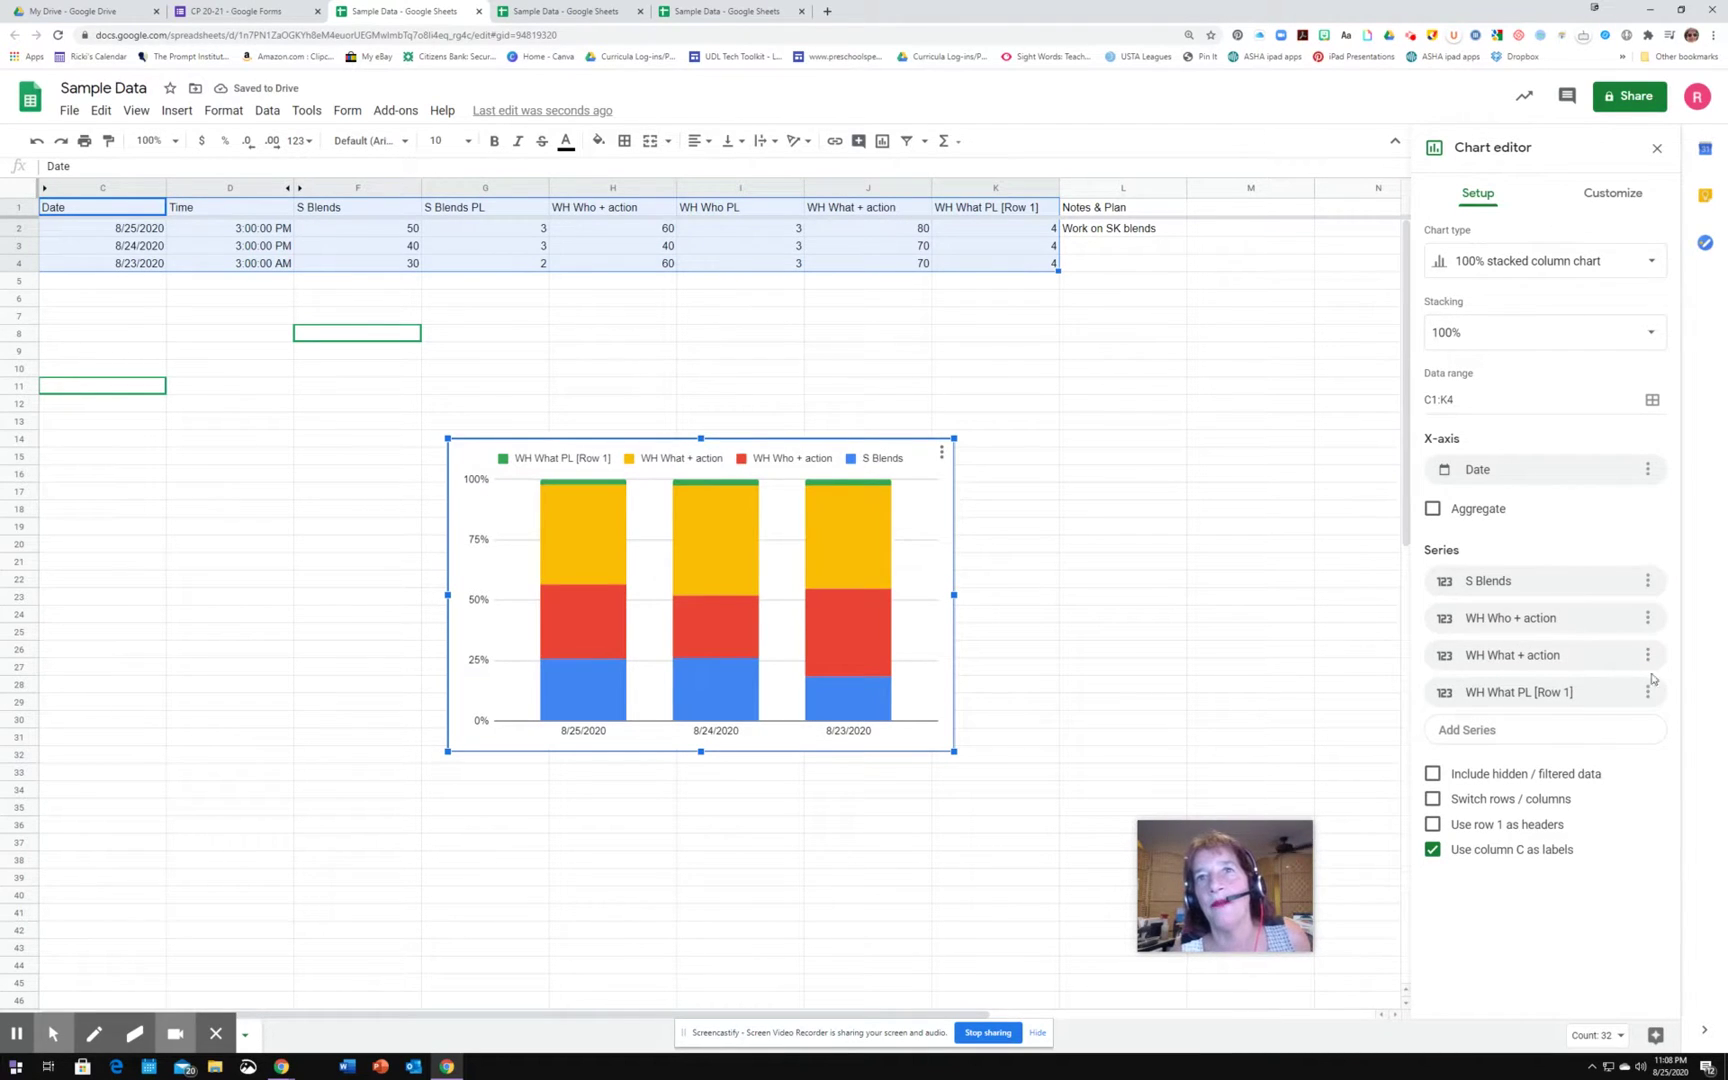
{"action": "left_click", "coordinate": [1647, 693]}
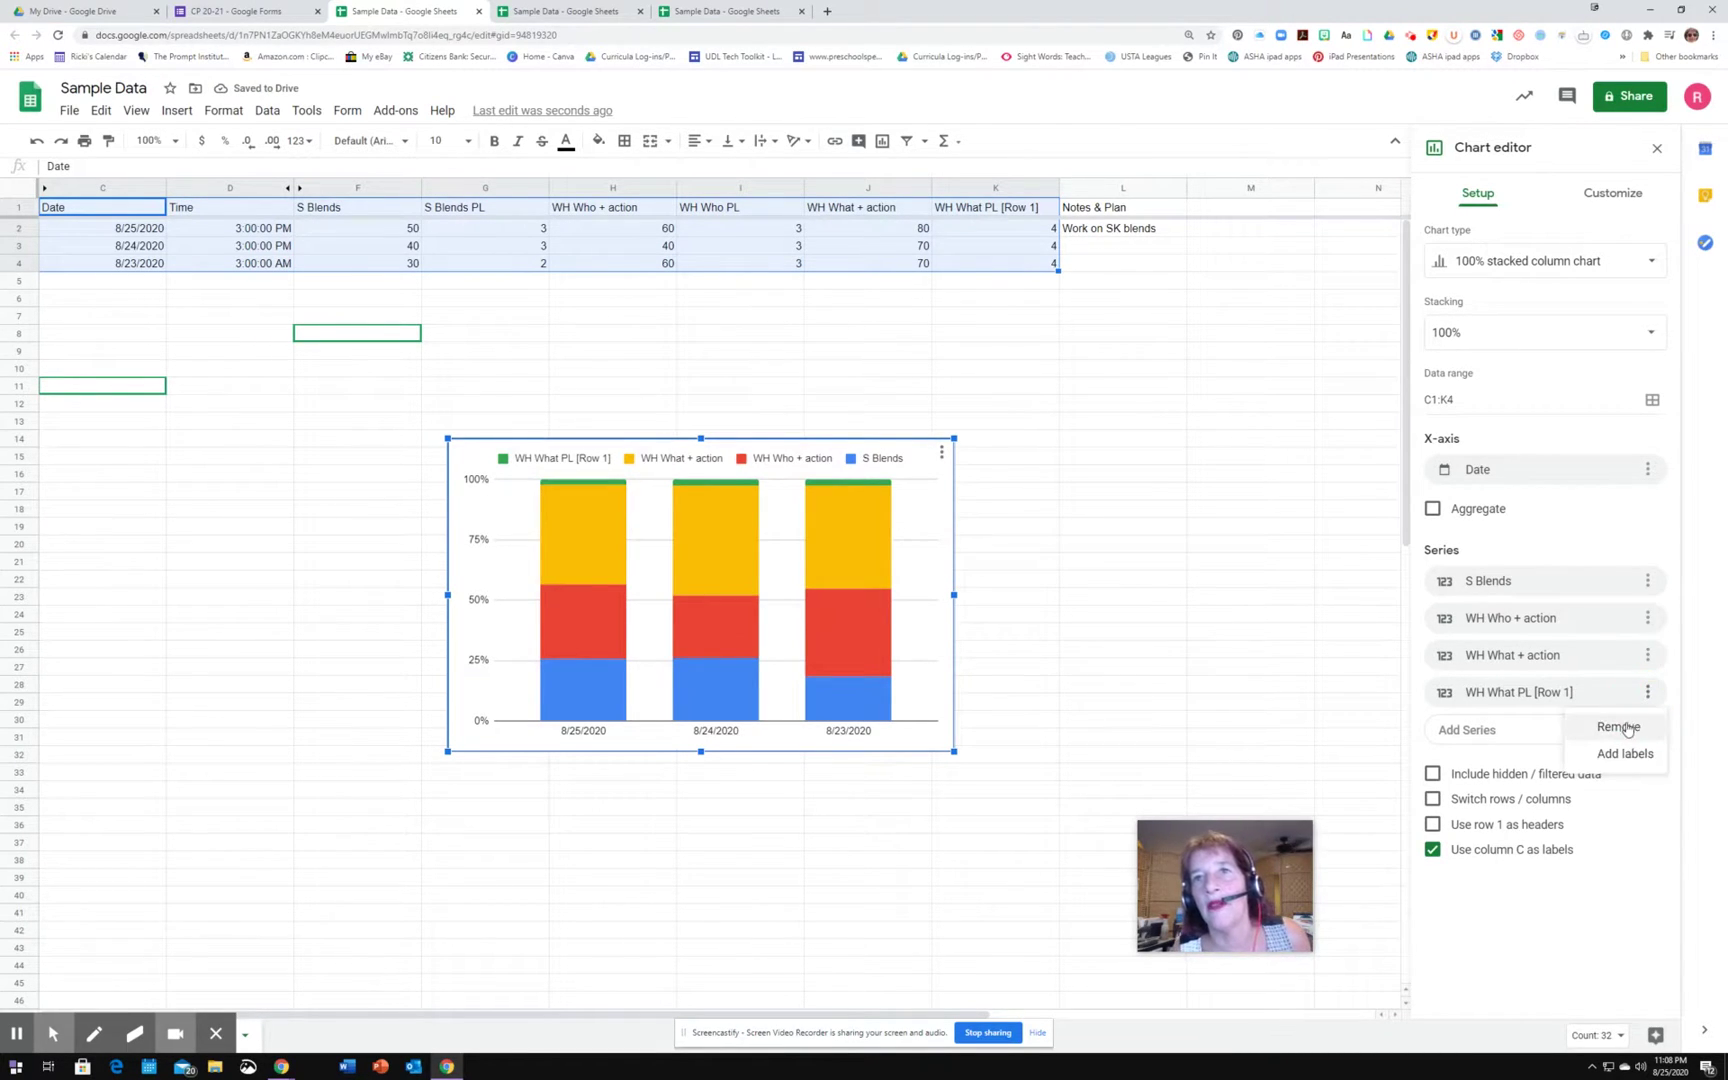
{"action": "left_click", "coordinate": [1627, 729]}
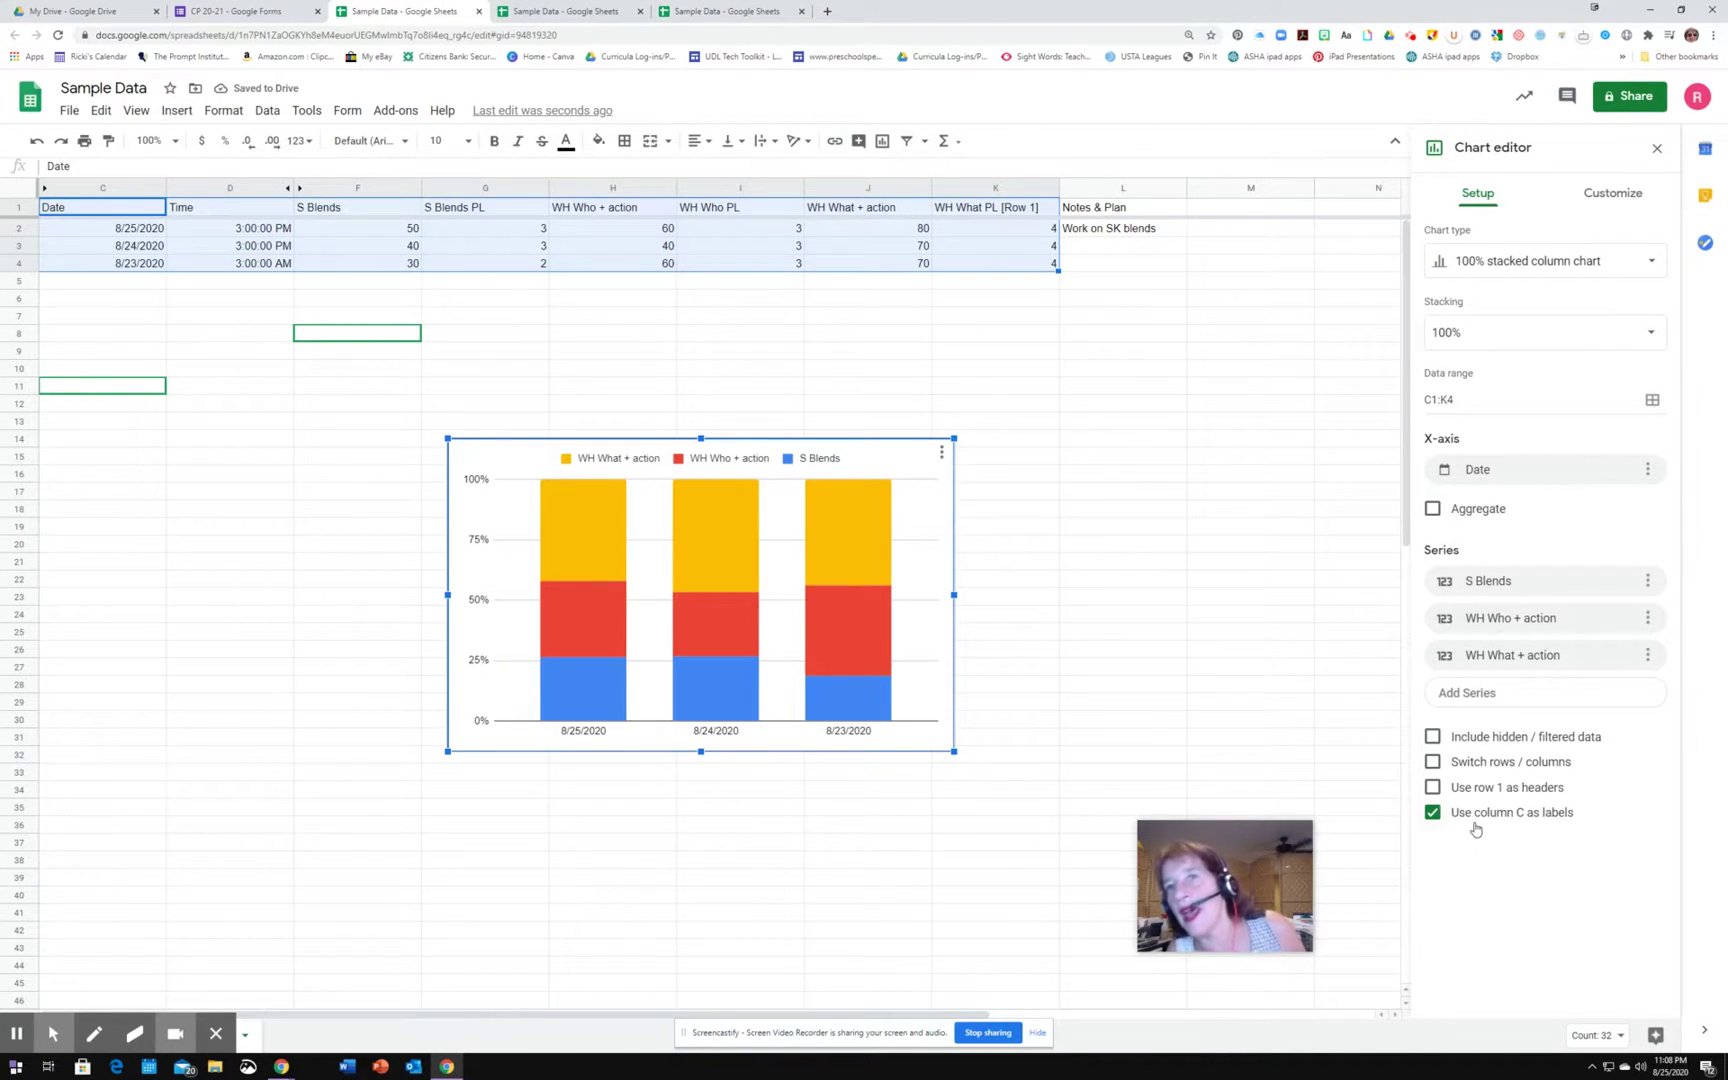
{"action": "left_click", "coordinate": [1432, 787]}
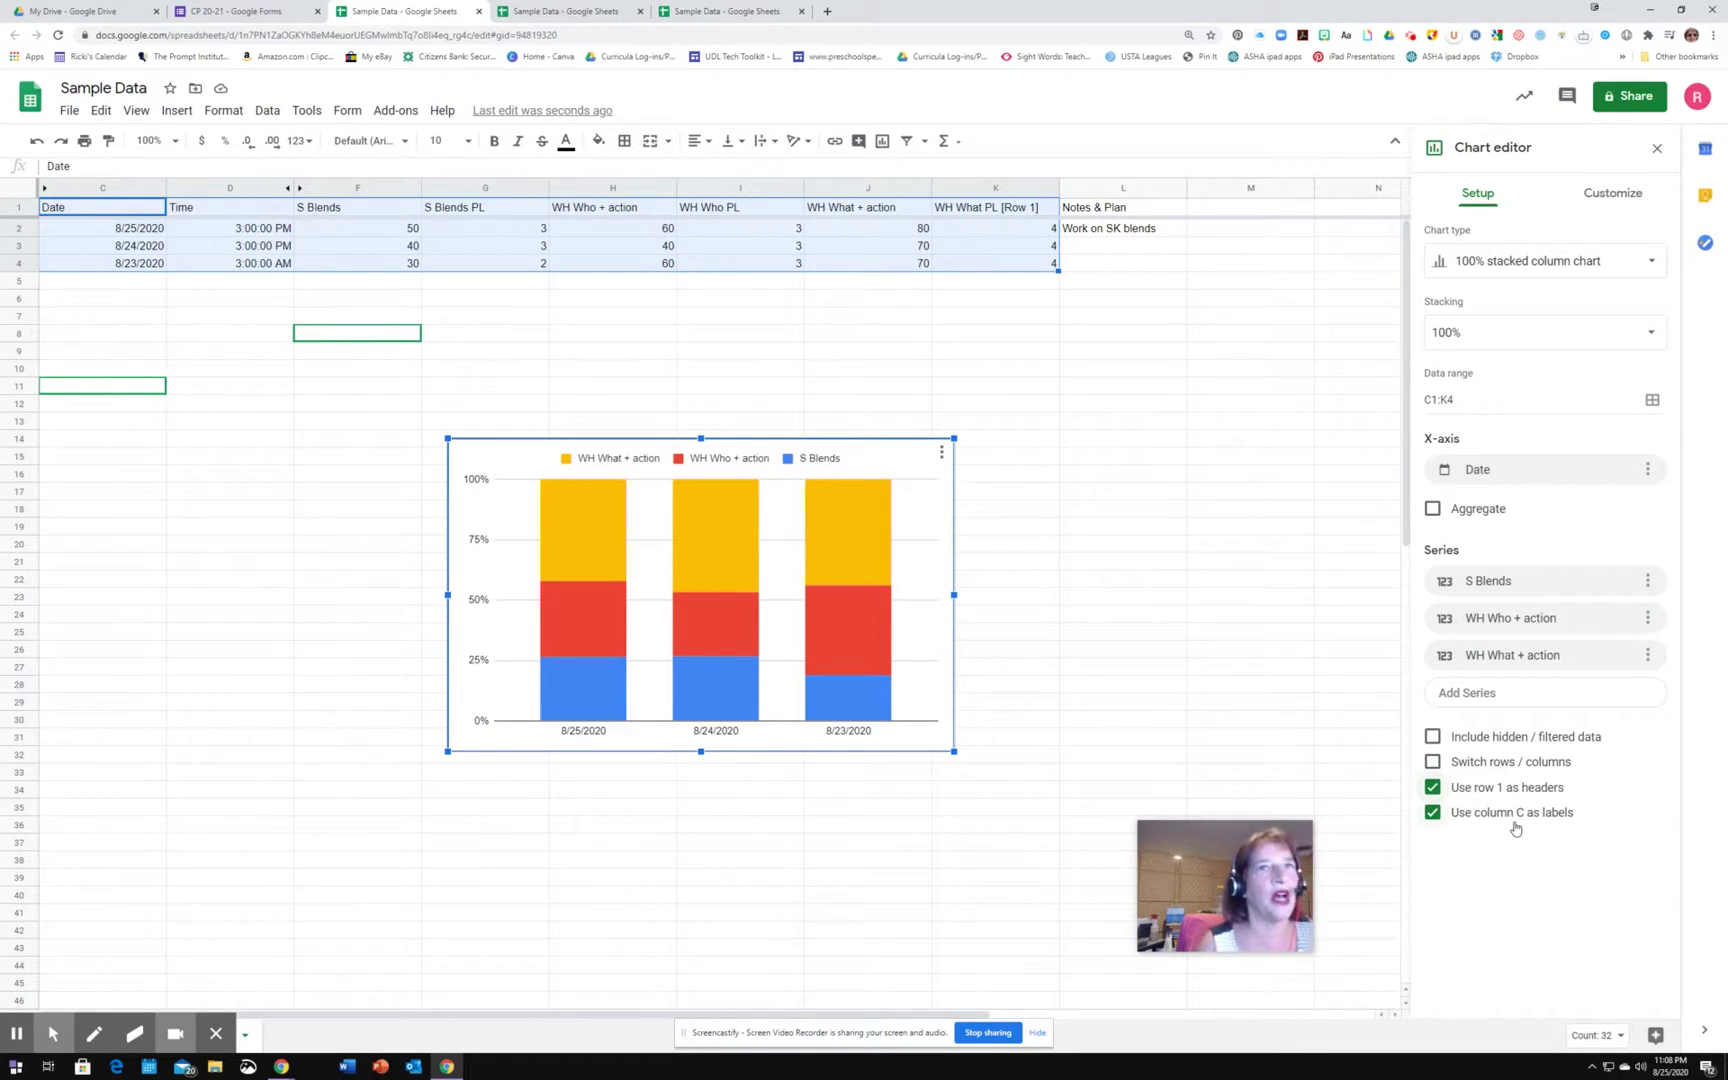
In the chart style settings, turn on Maximize and 3D.
{"action": "left_click", "coordinate": [1611, 193]}
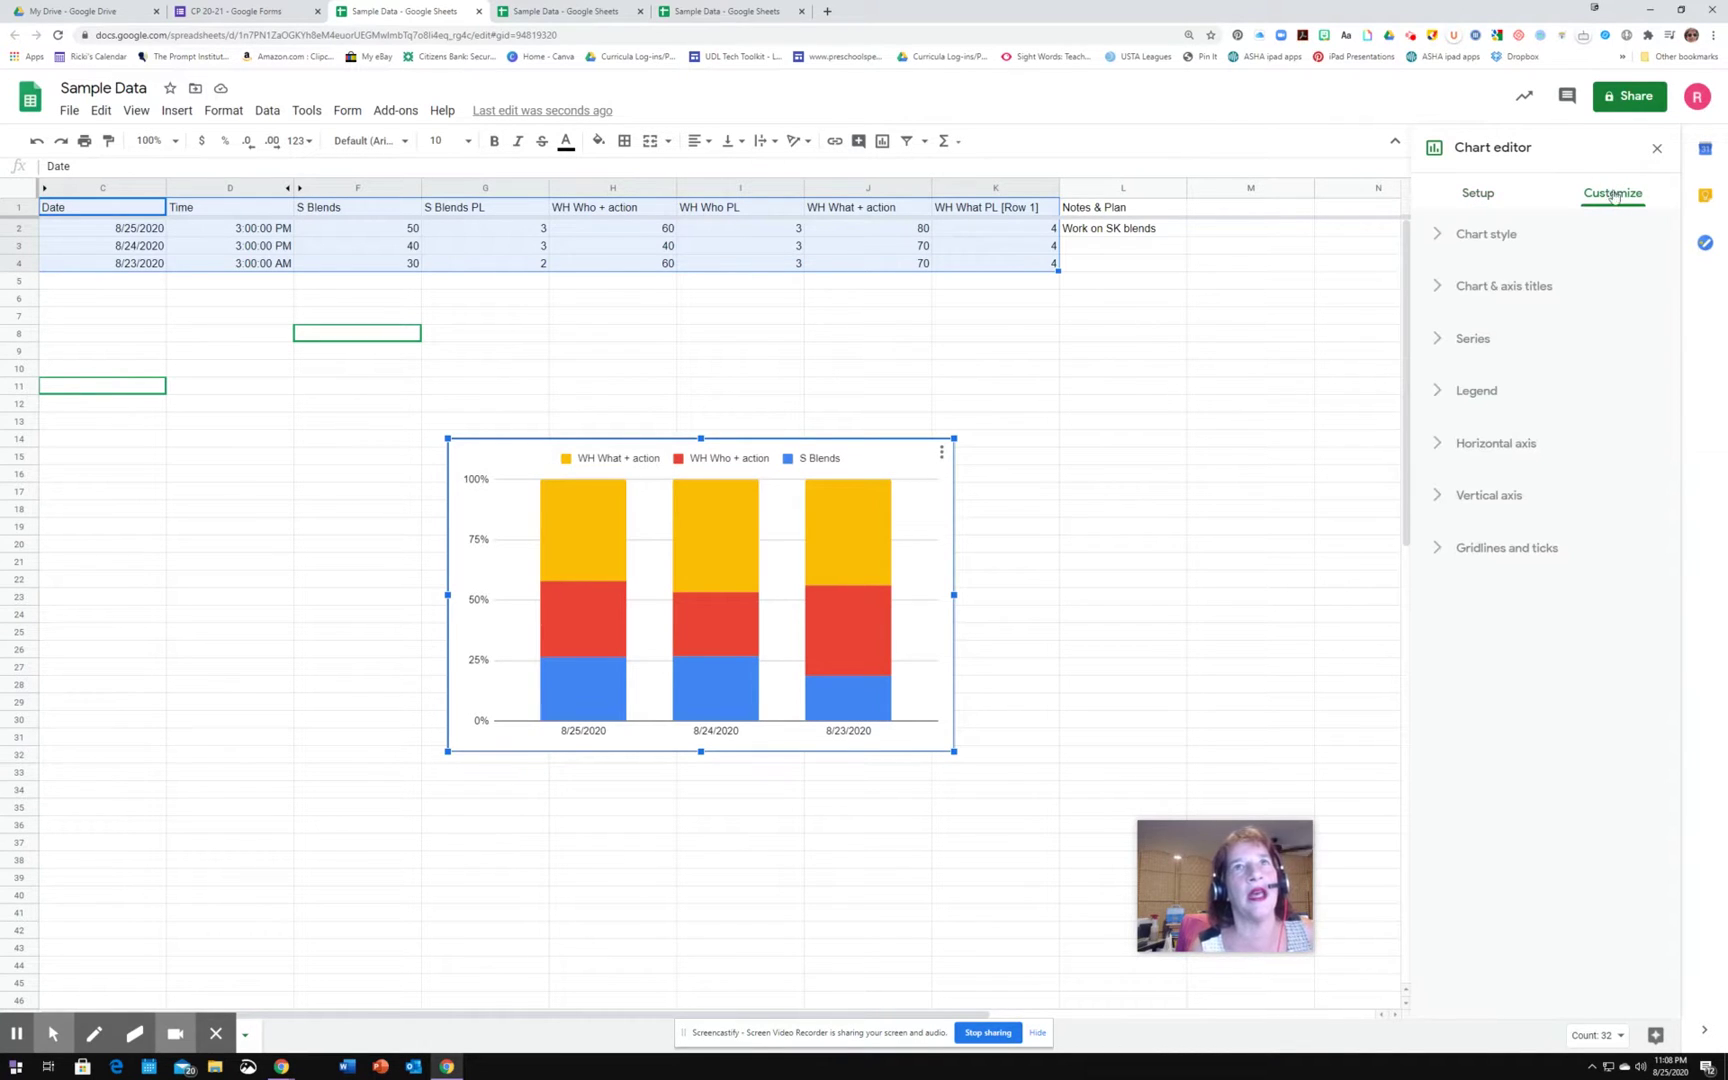
{"action": "left_click", "coordinate": [1474, 238]}
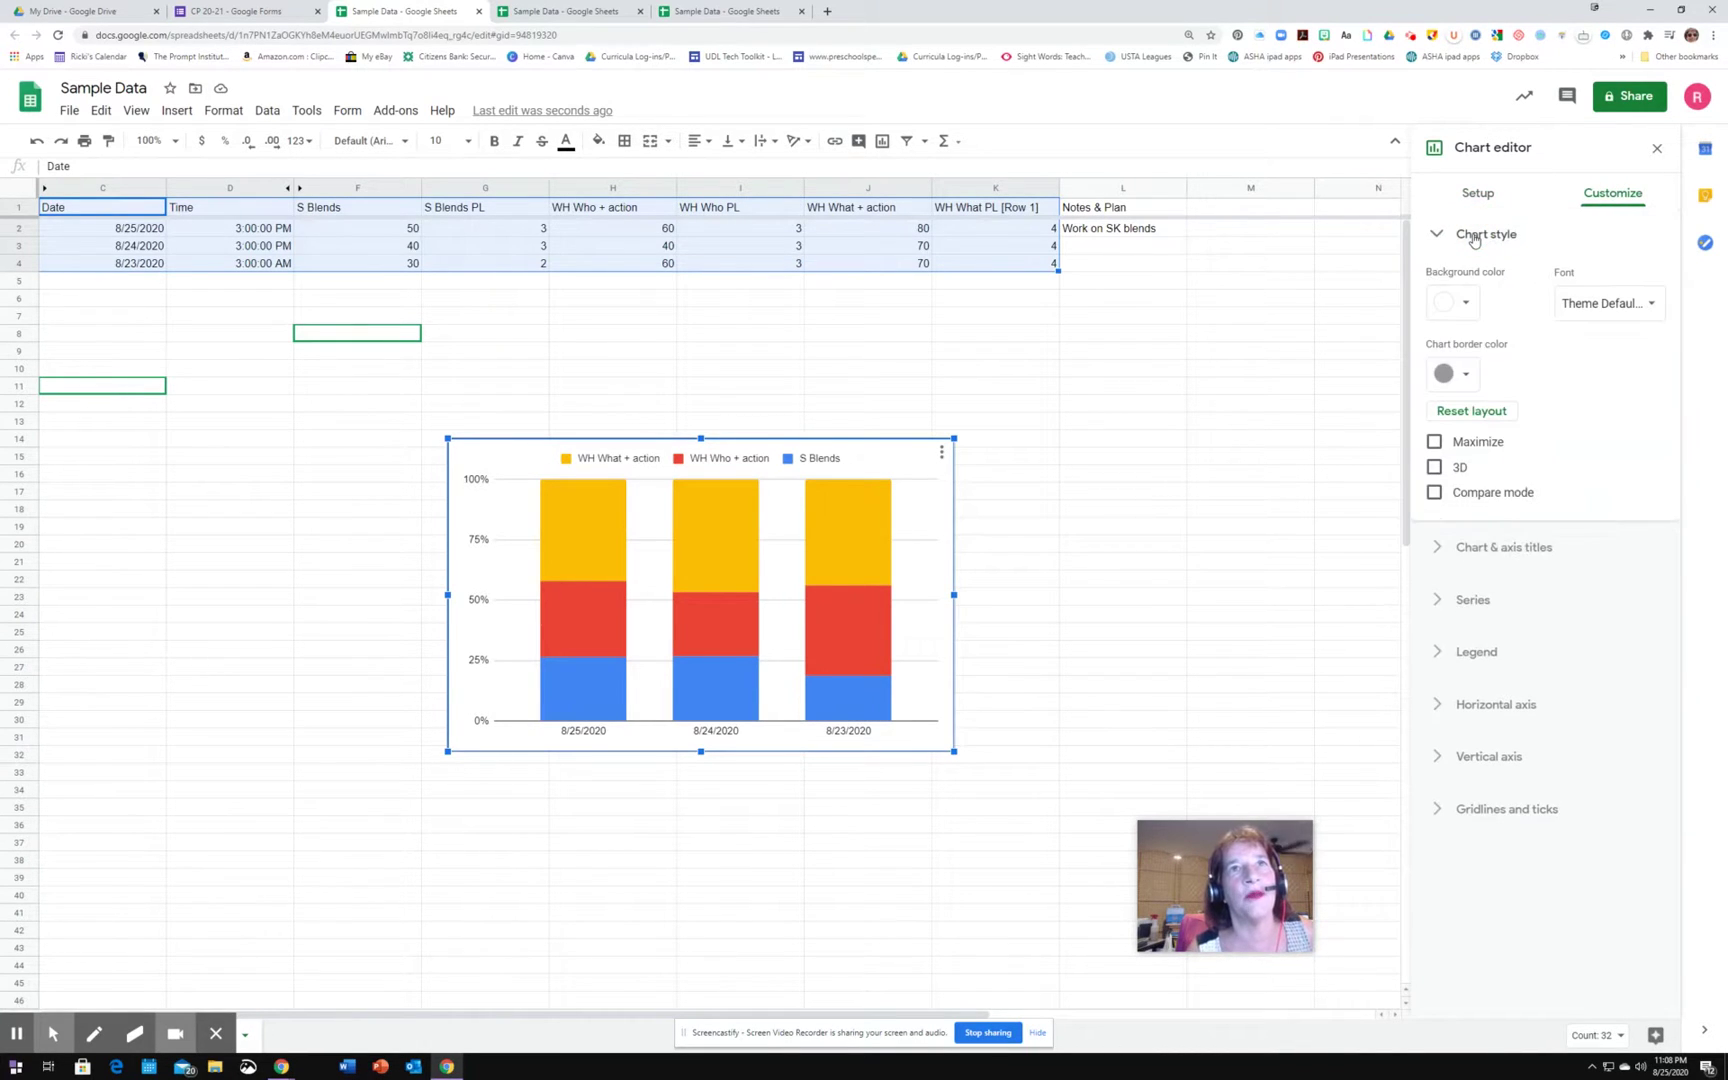
{"action": "left_click", "coordinate": [1436, 442]}
{"action": "left_click", "coordinate": [1435, 468]}
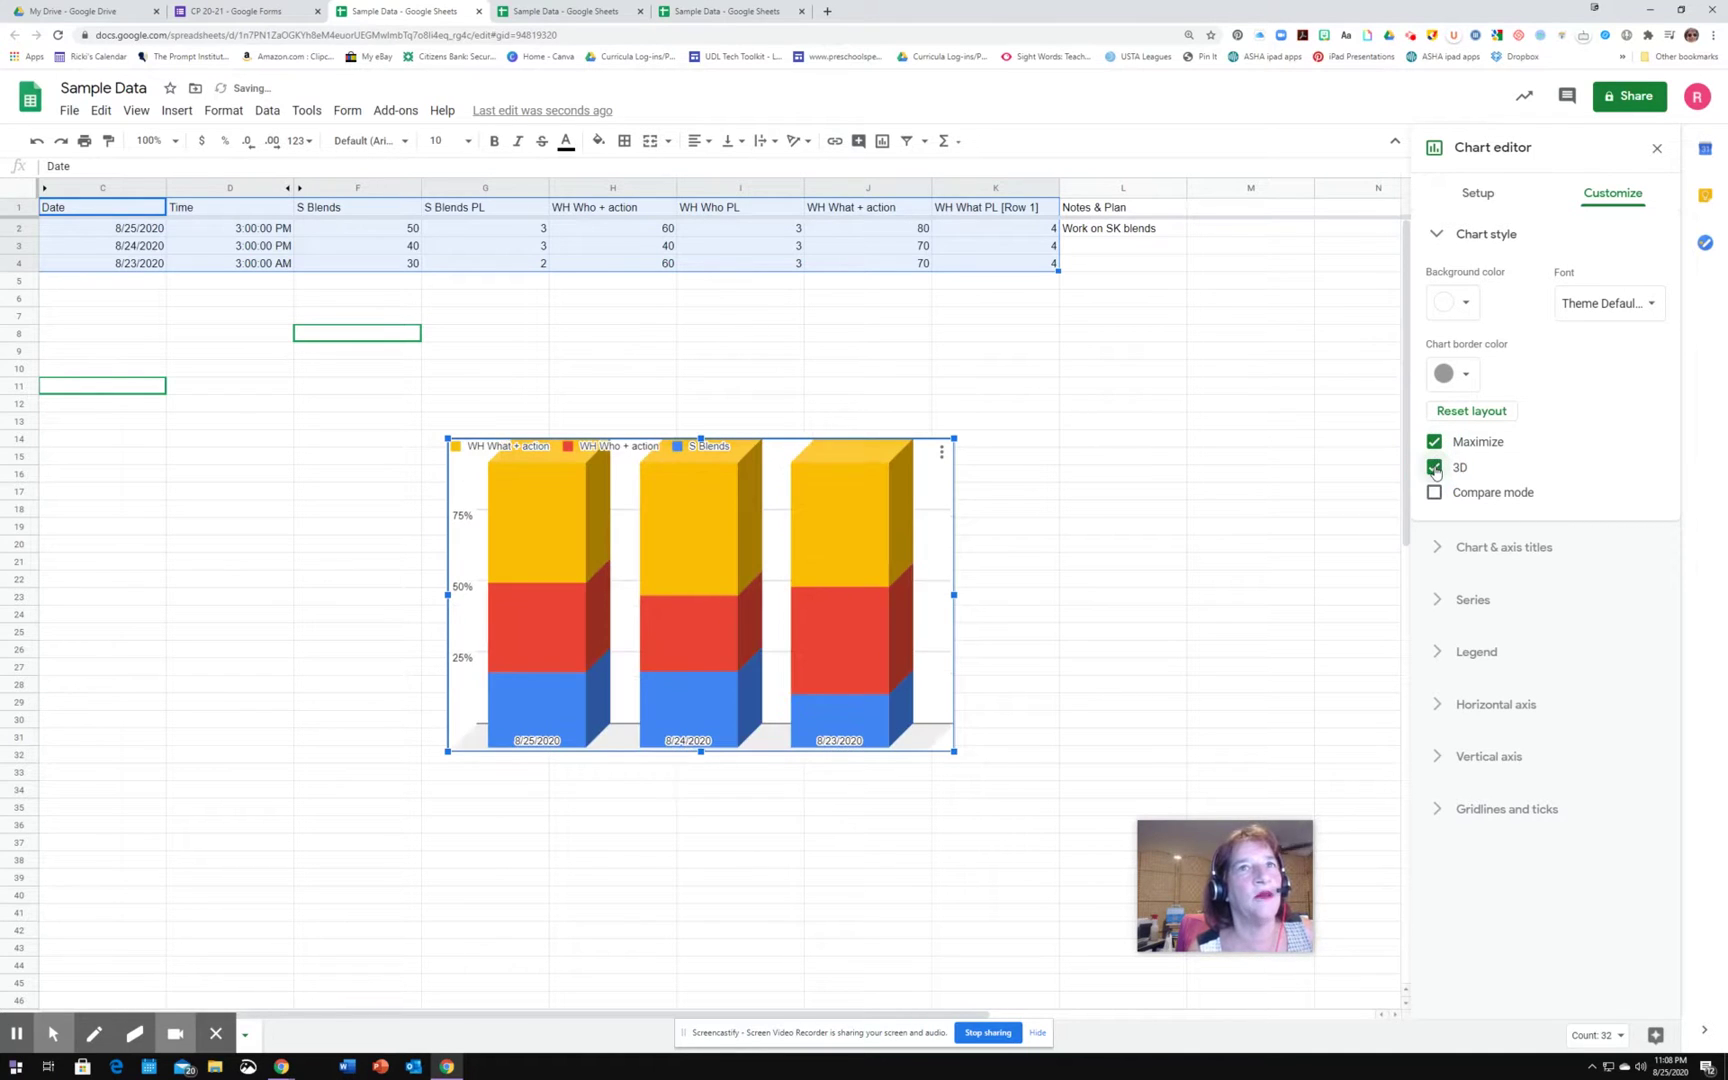
Turn on data labels for the series so every bar segment shows its value.
{"action": "left_click", "coordinate": [1496, 551]}
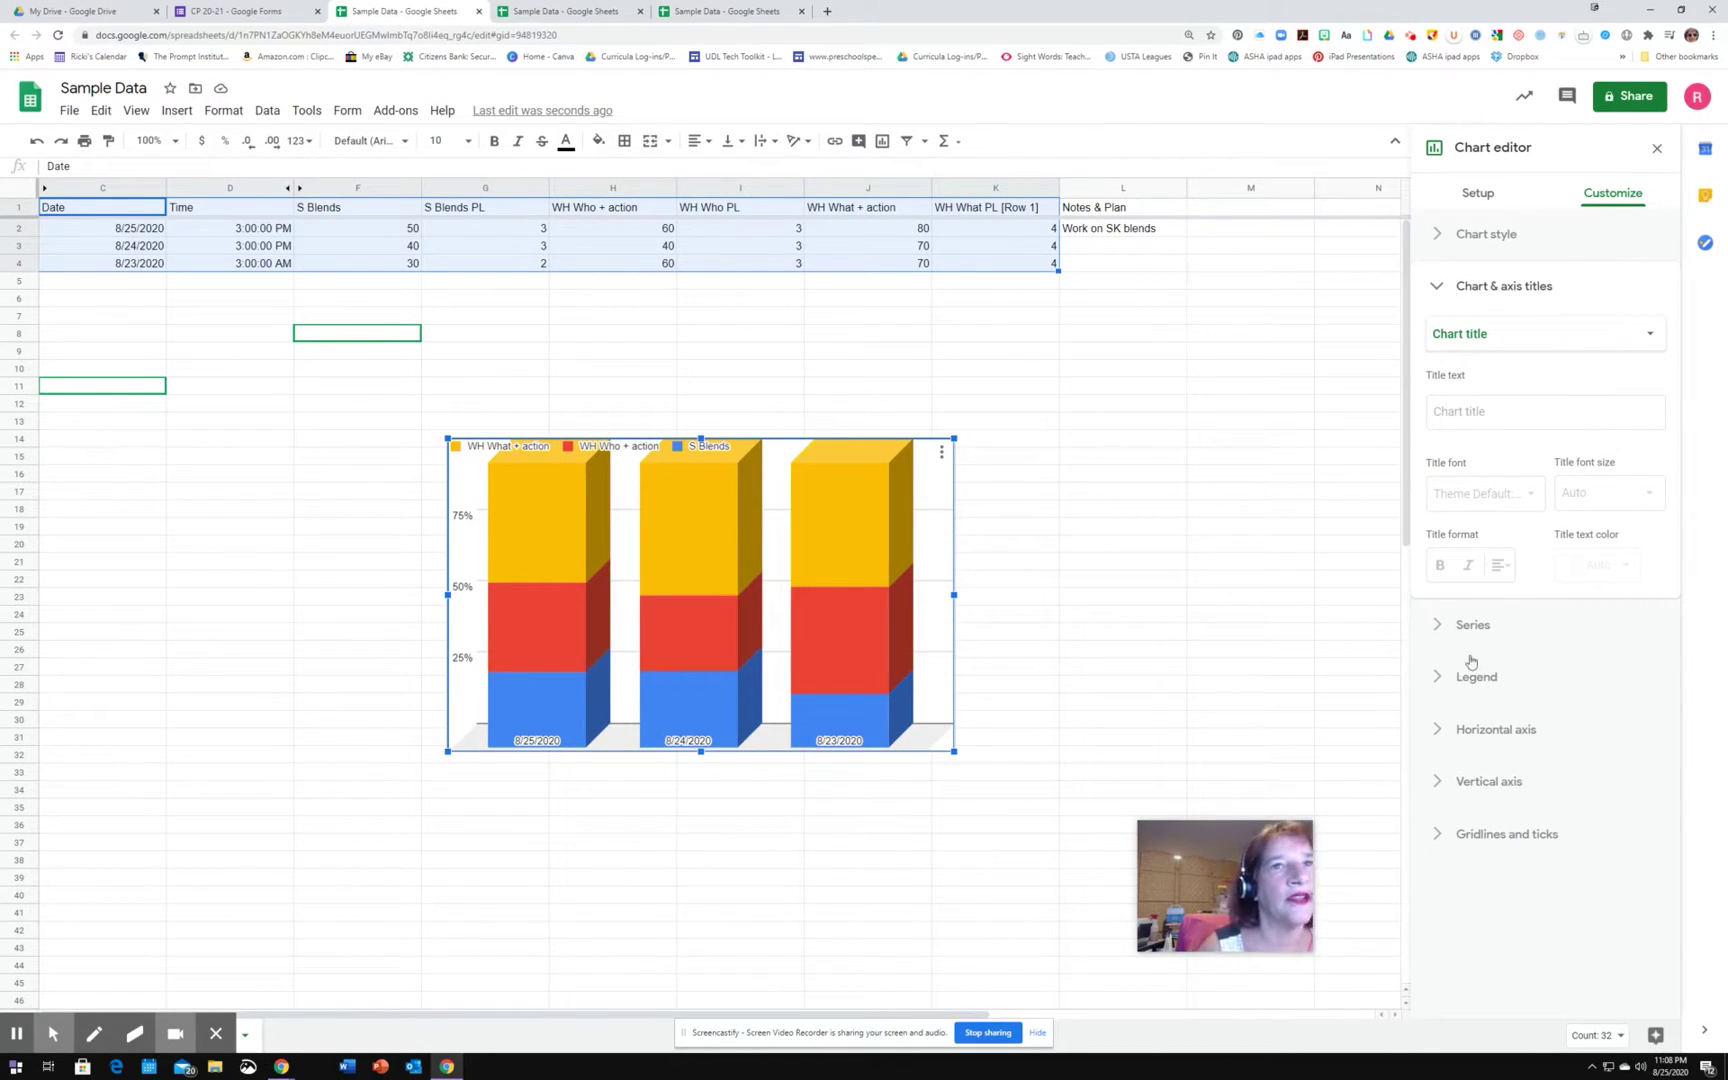
{"action": "left_click", "coordinate": [1476, 630]}
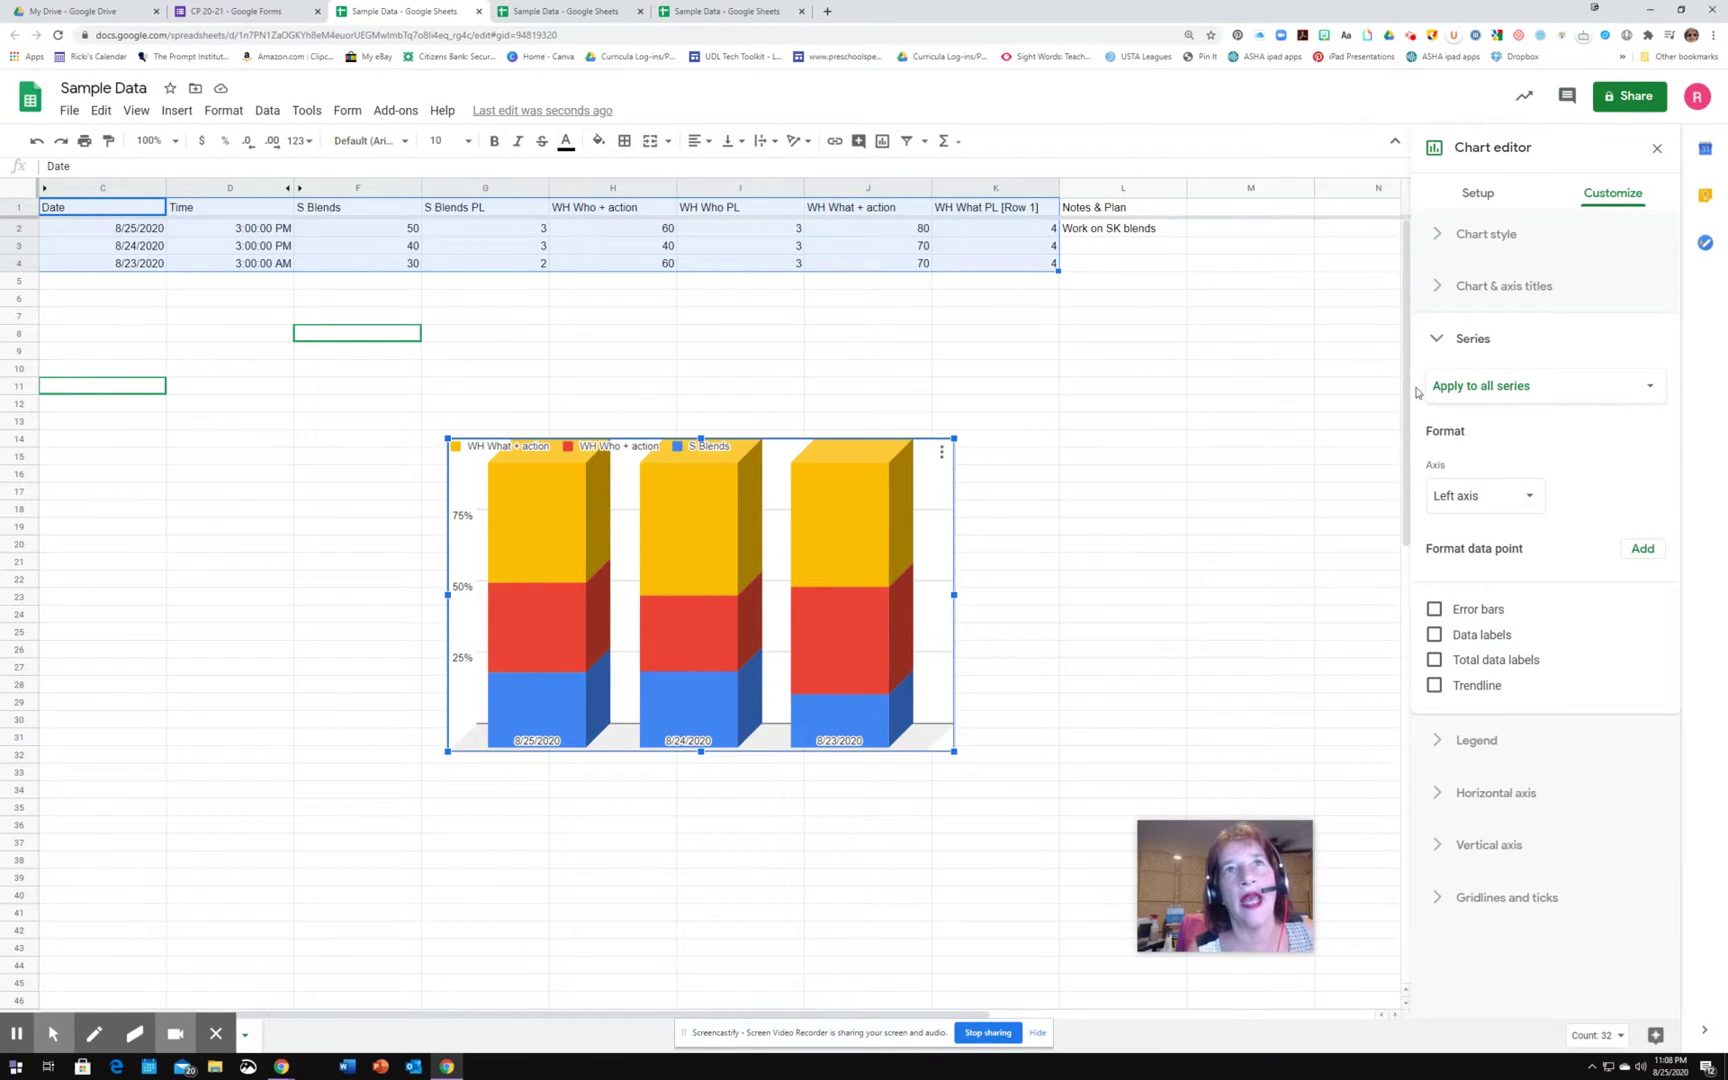
{"action": "left_click", "coordinate": [1435, 636]}
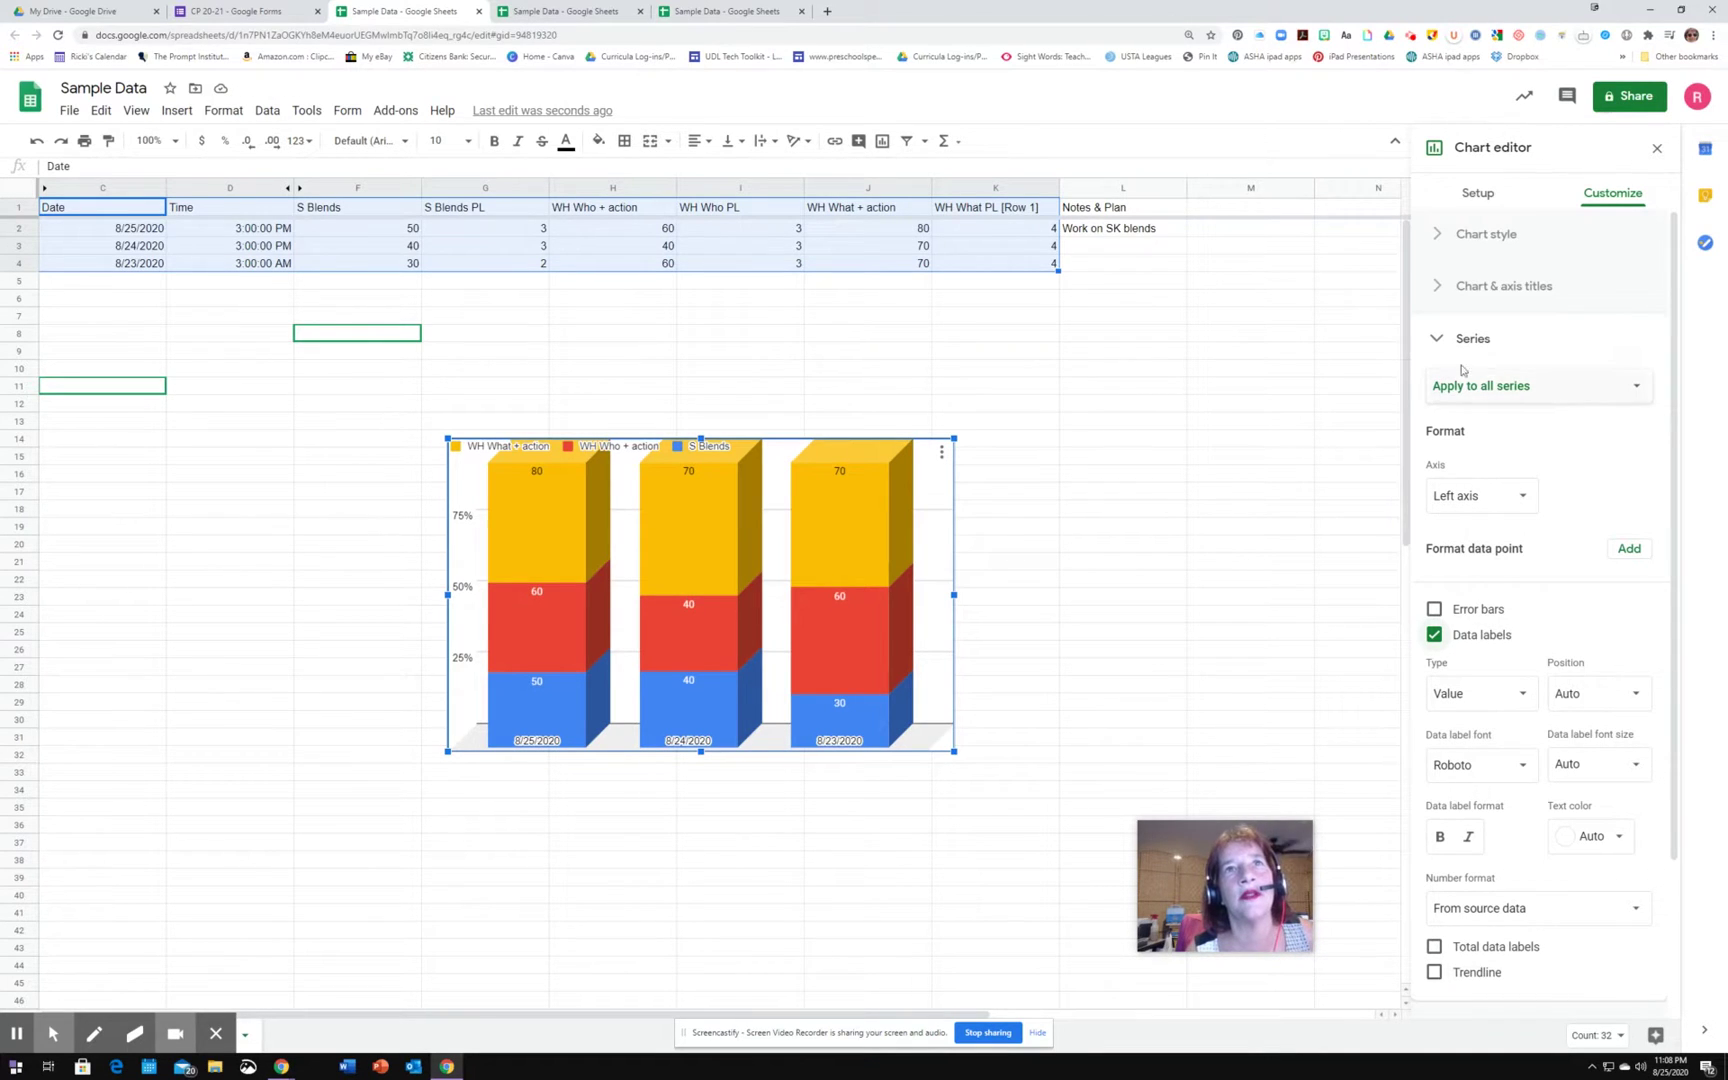
{"action": "left_click", "coordinate": [1437, 340]}
{"action": "left_click", "coordinate": [1489, 446]}
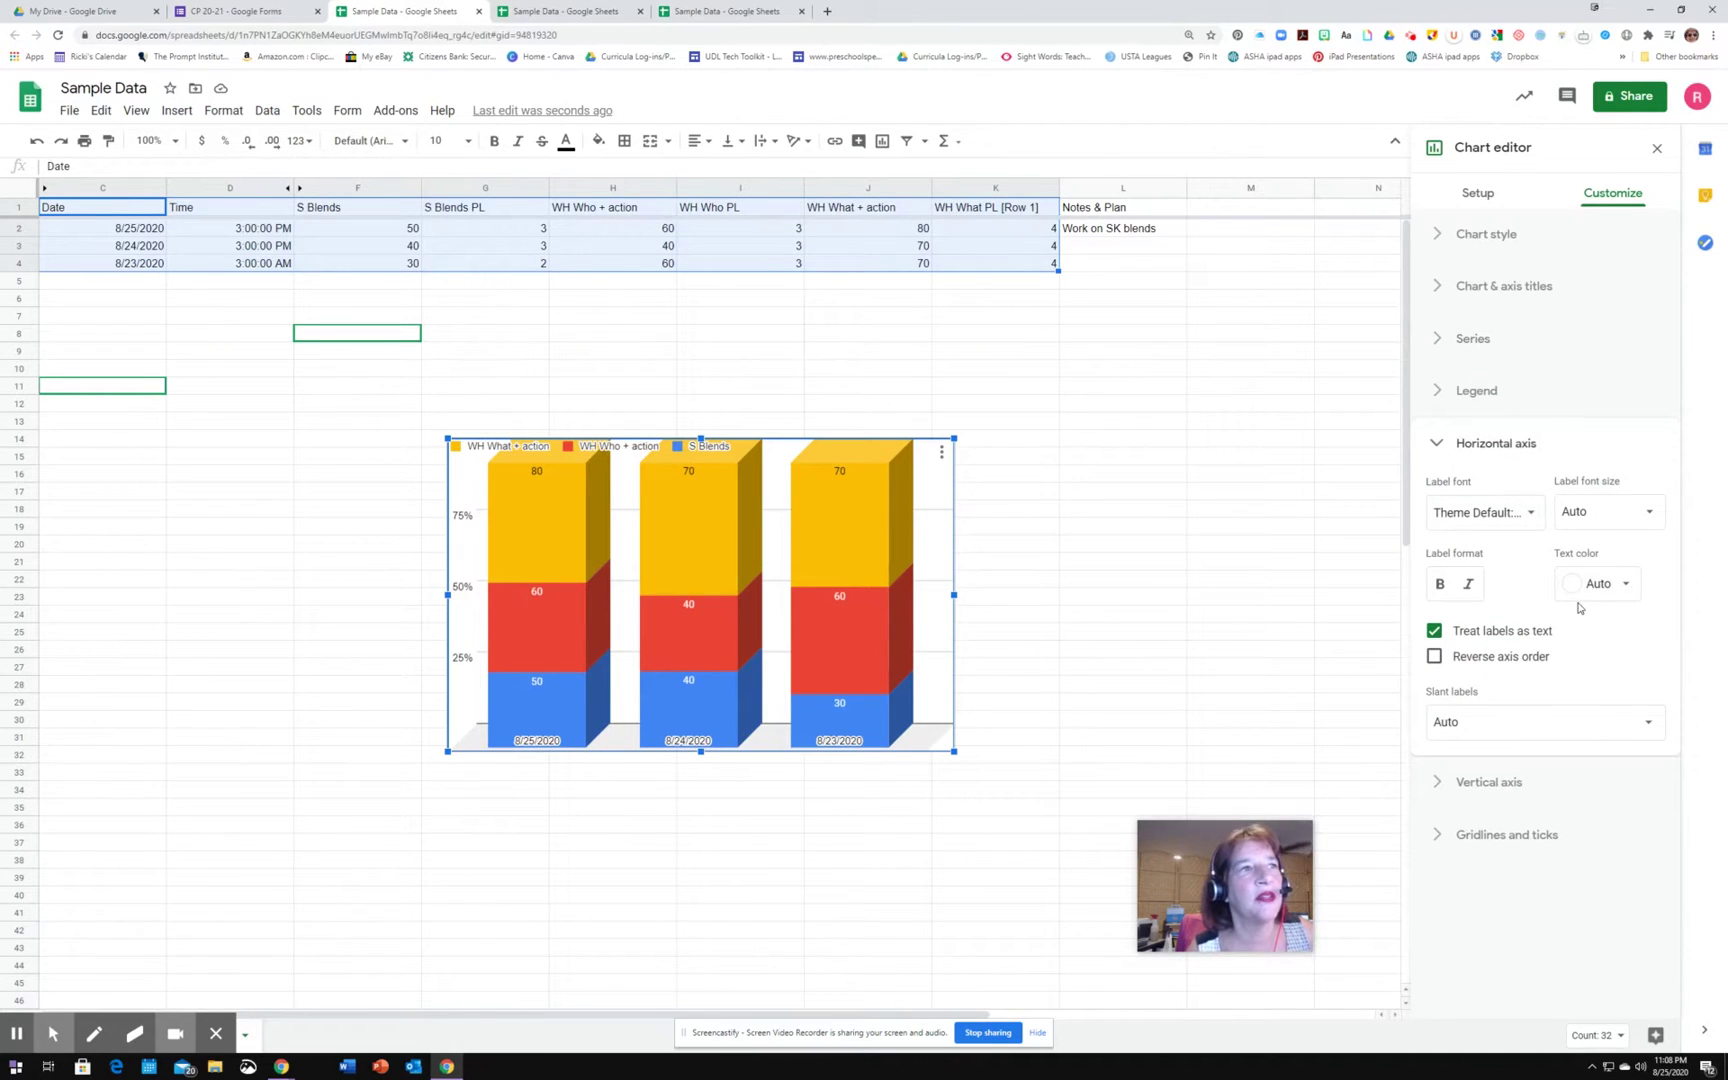
{"action": "left_click", "coordinate": [1437, 447]}
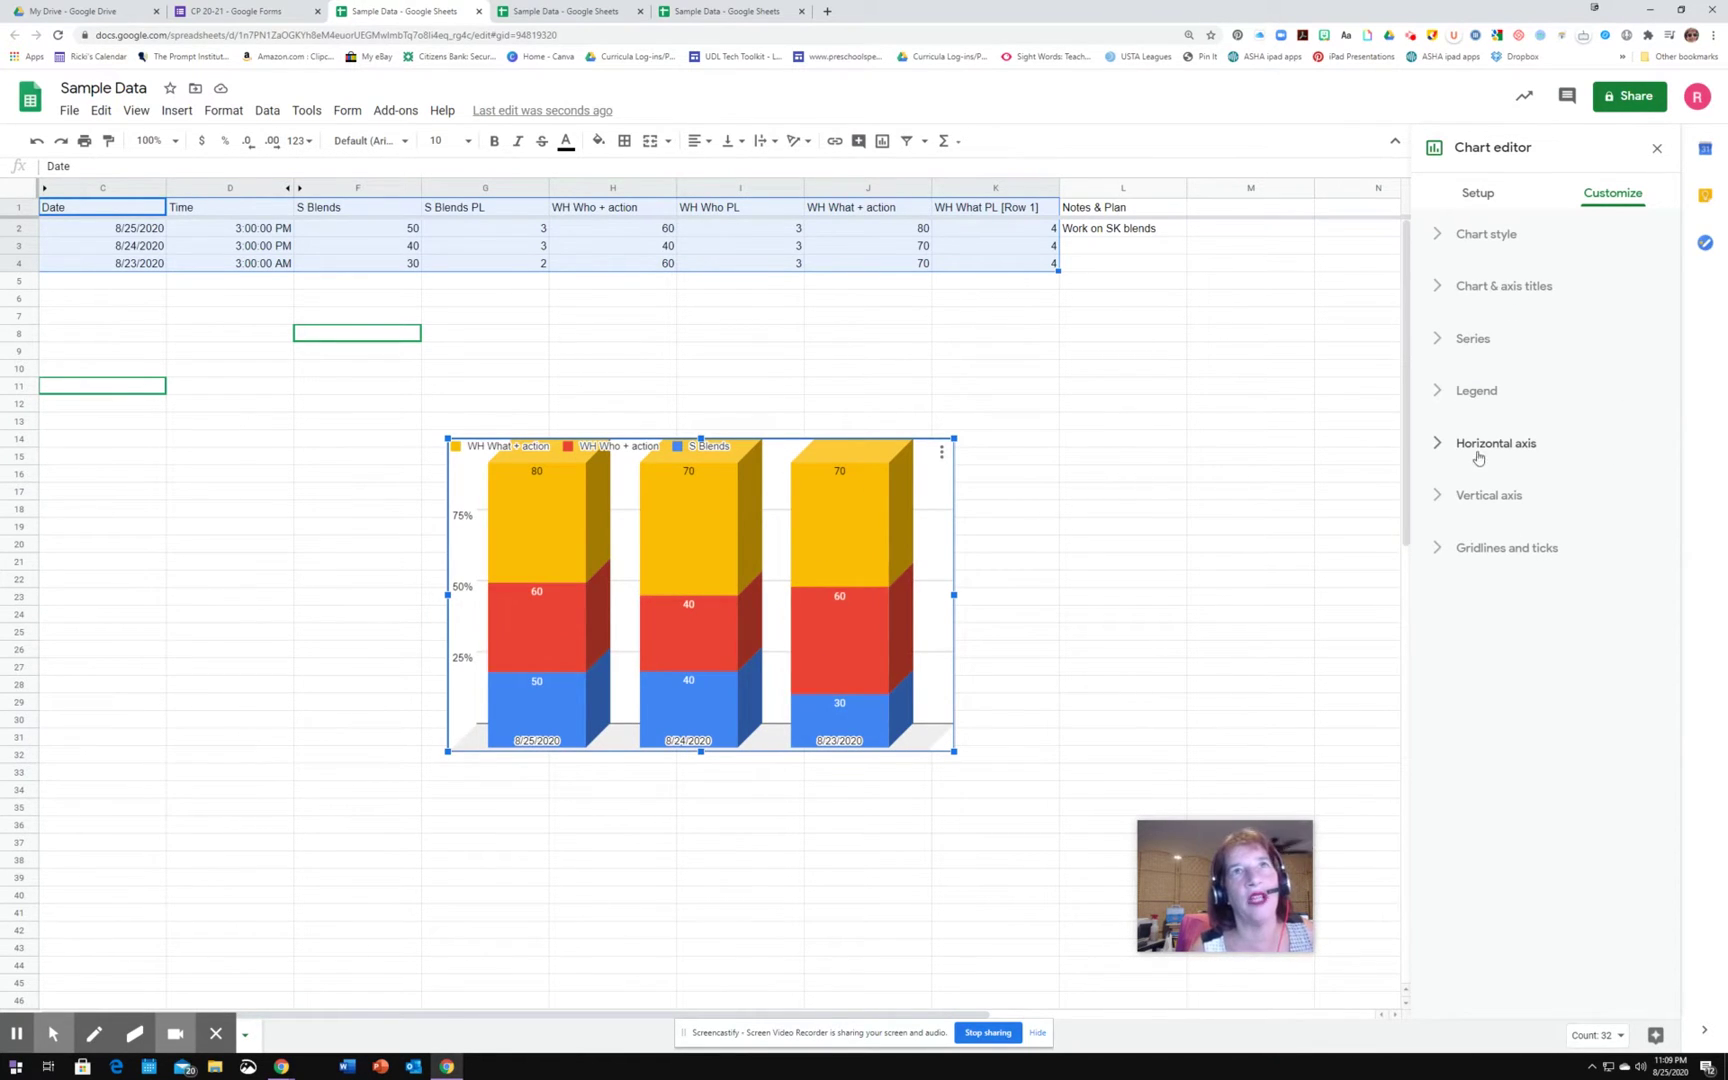
{"action": "left_click", "coordinate": [1483, 244]}
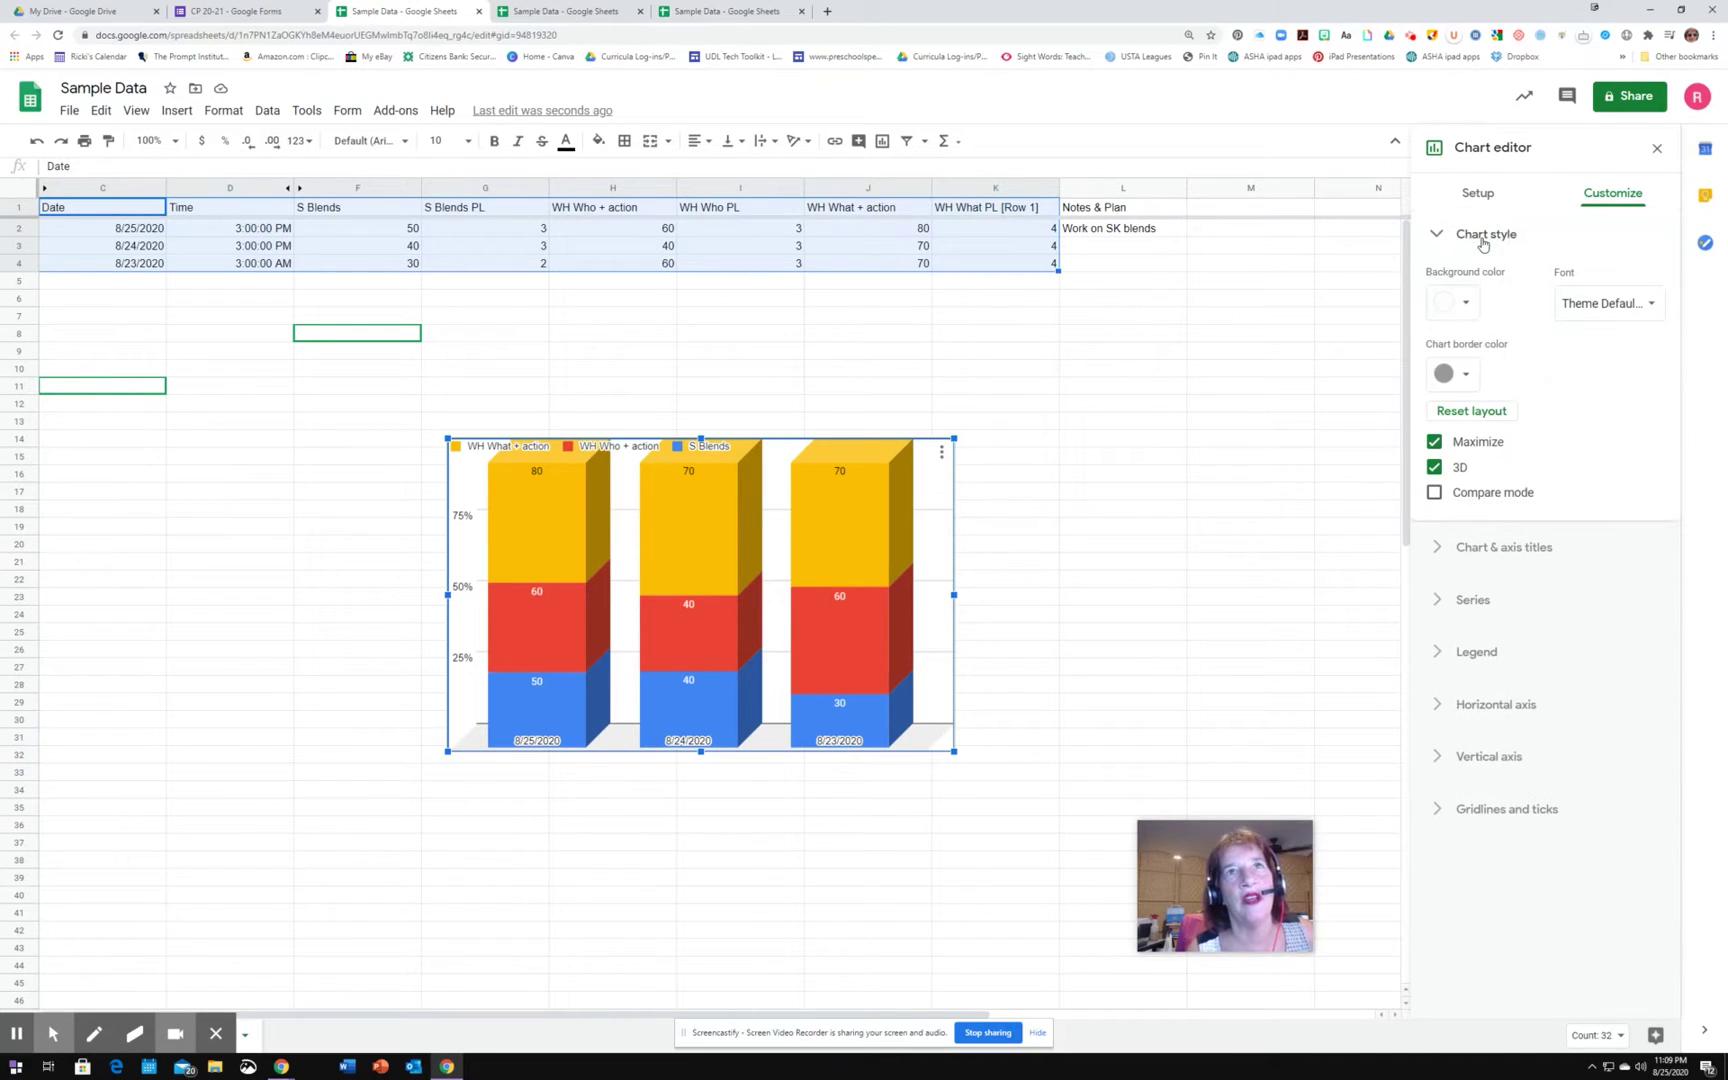
{"action": "left_click", "coordinate": [1479, 199]}
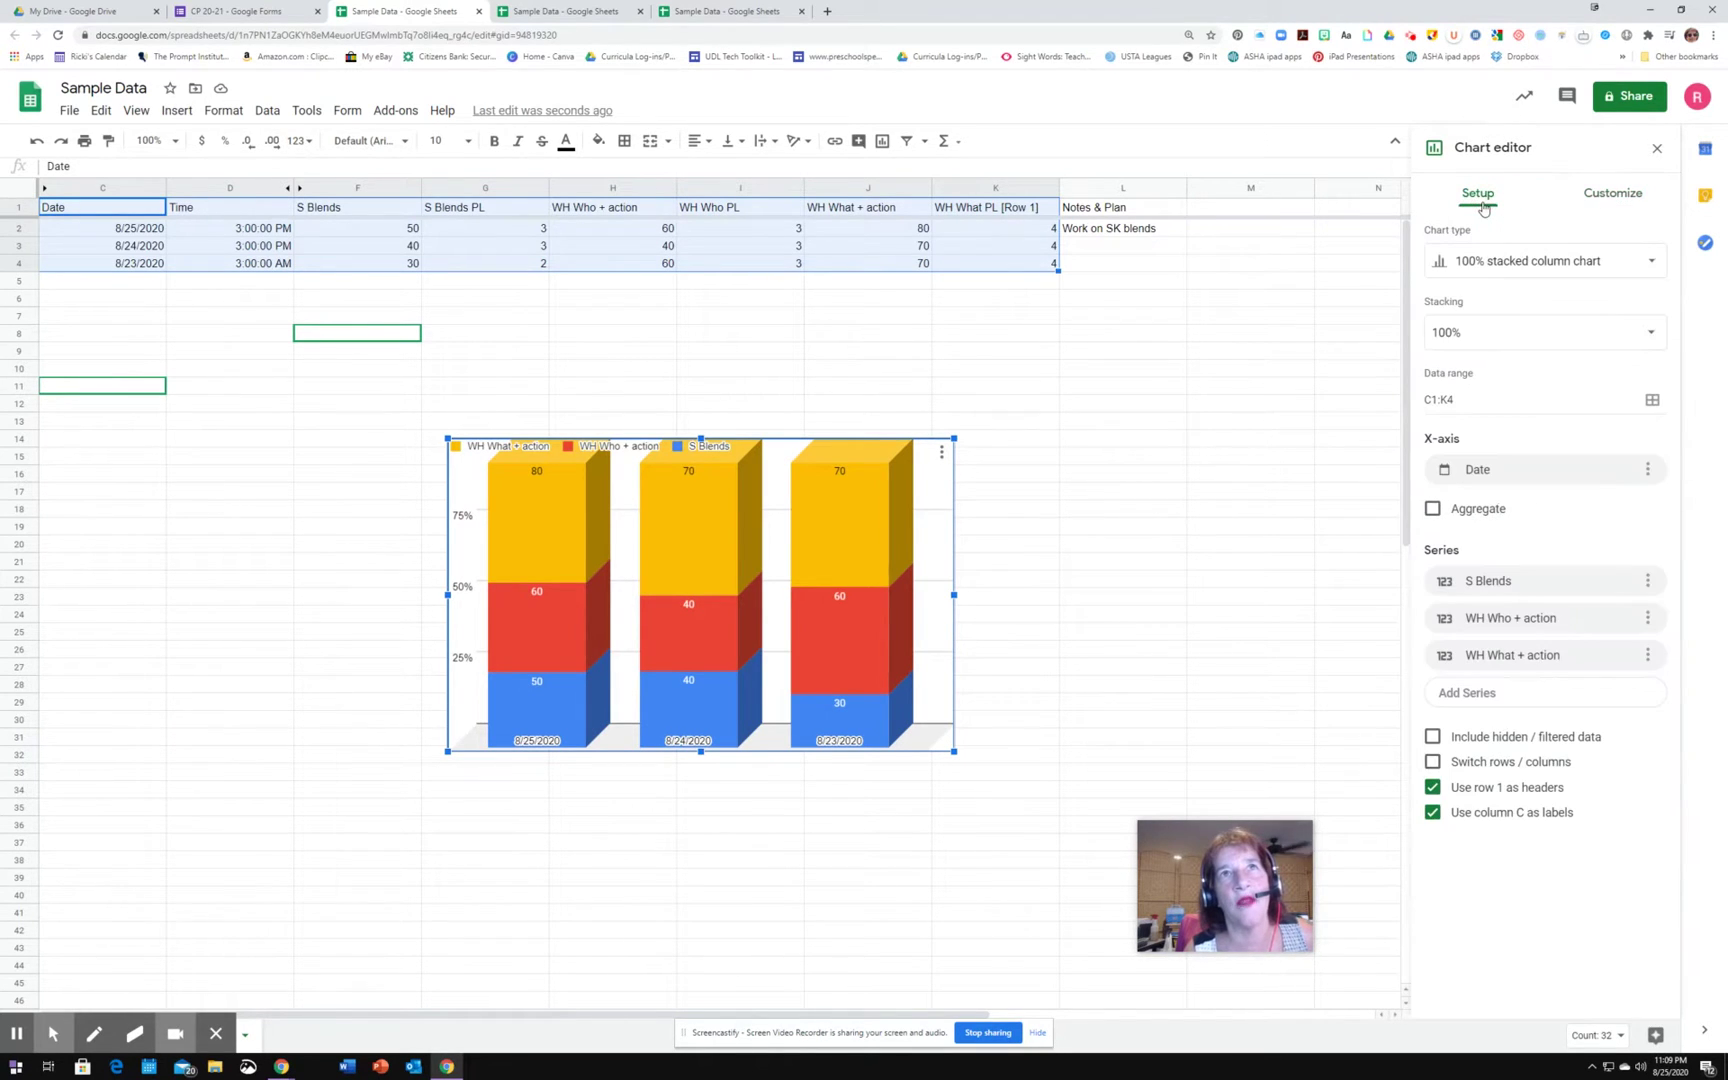
{"action": "left_click", "coordinate": [1652, 264]}
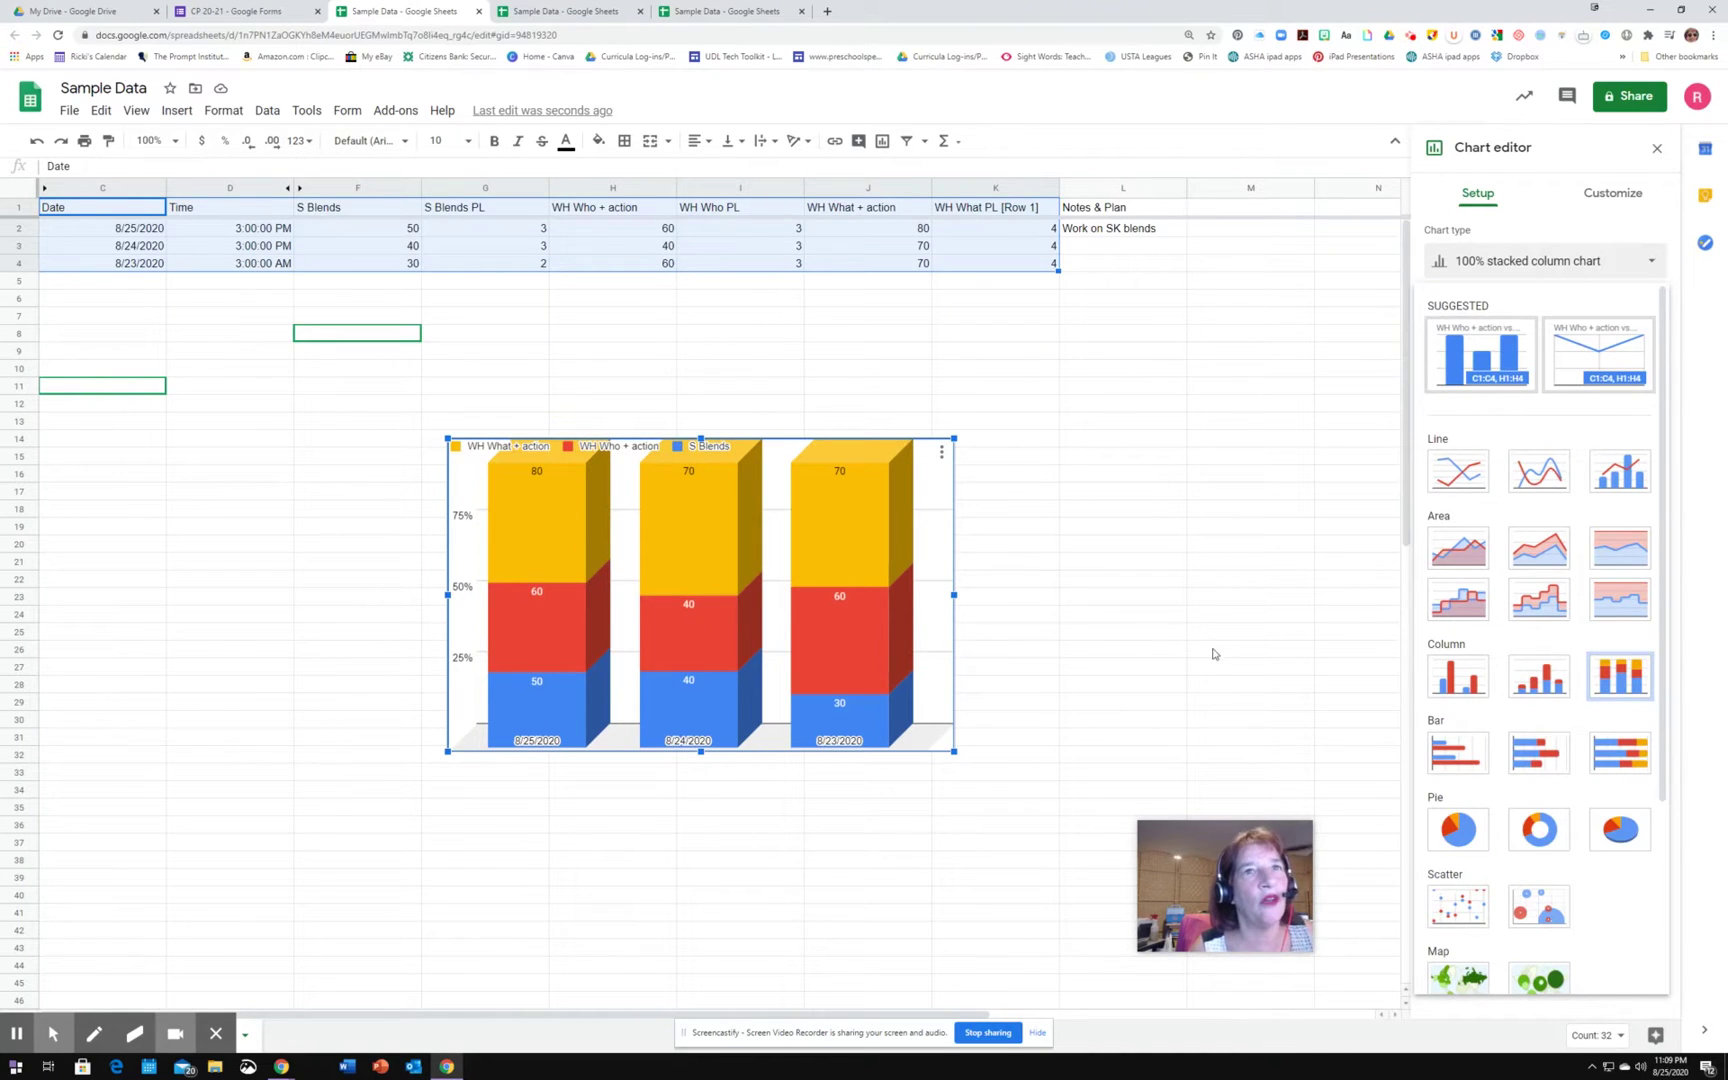
{"action": "left_click", "coordinate": [1440, 686]}
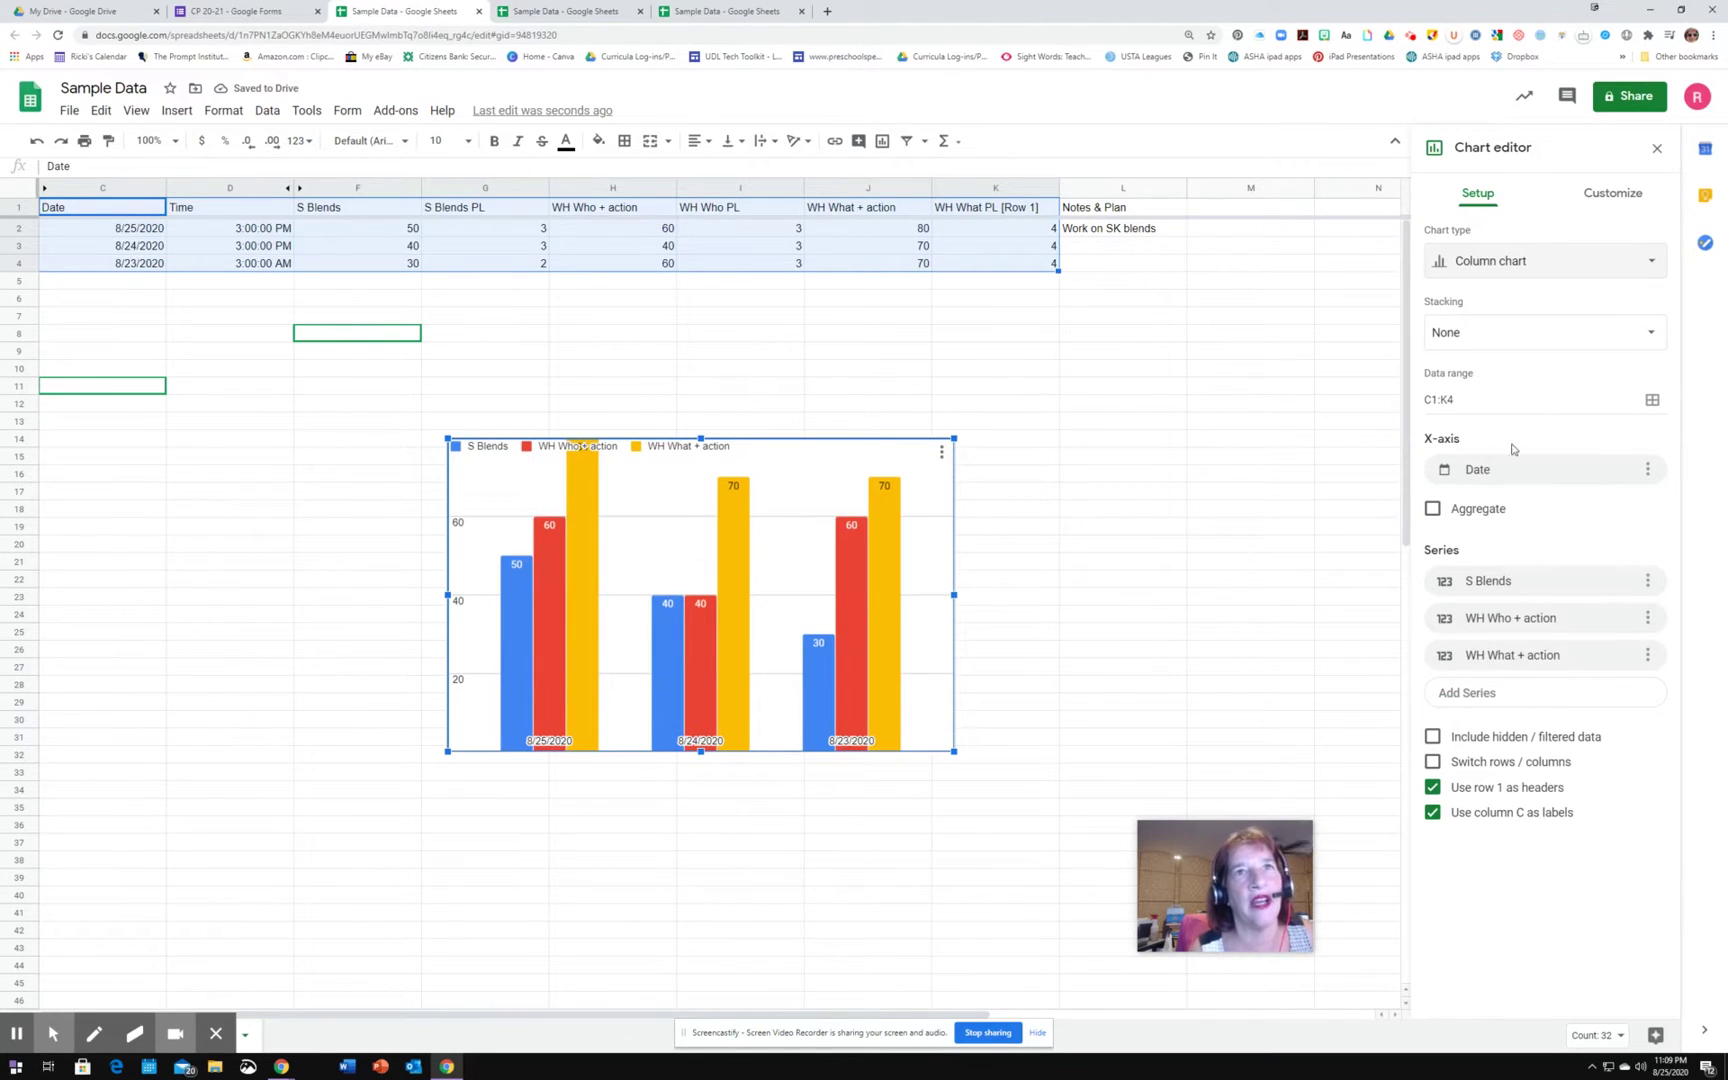
{"action": "left_click", "coordinate": [1620, 197]}
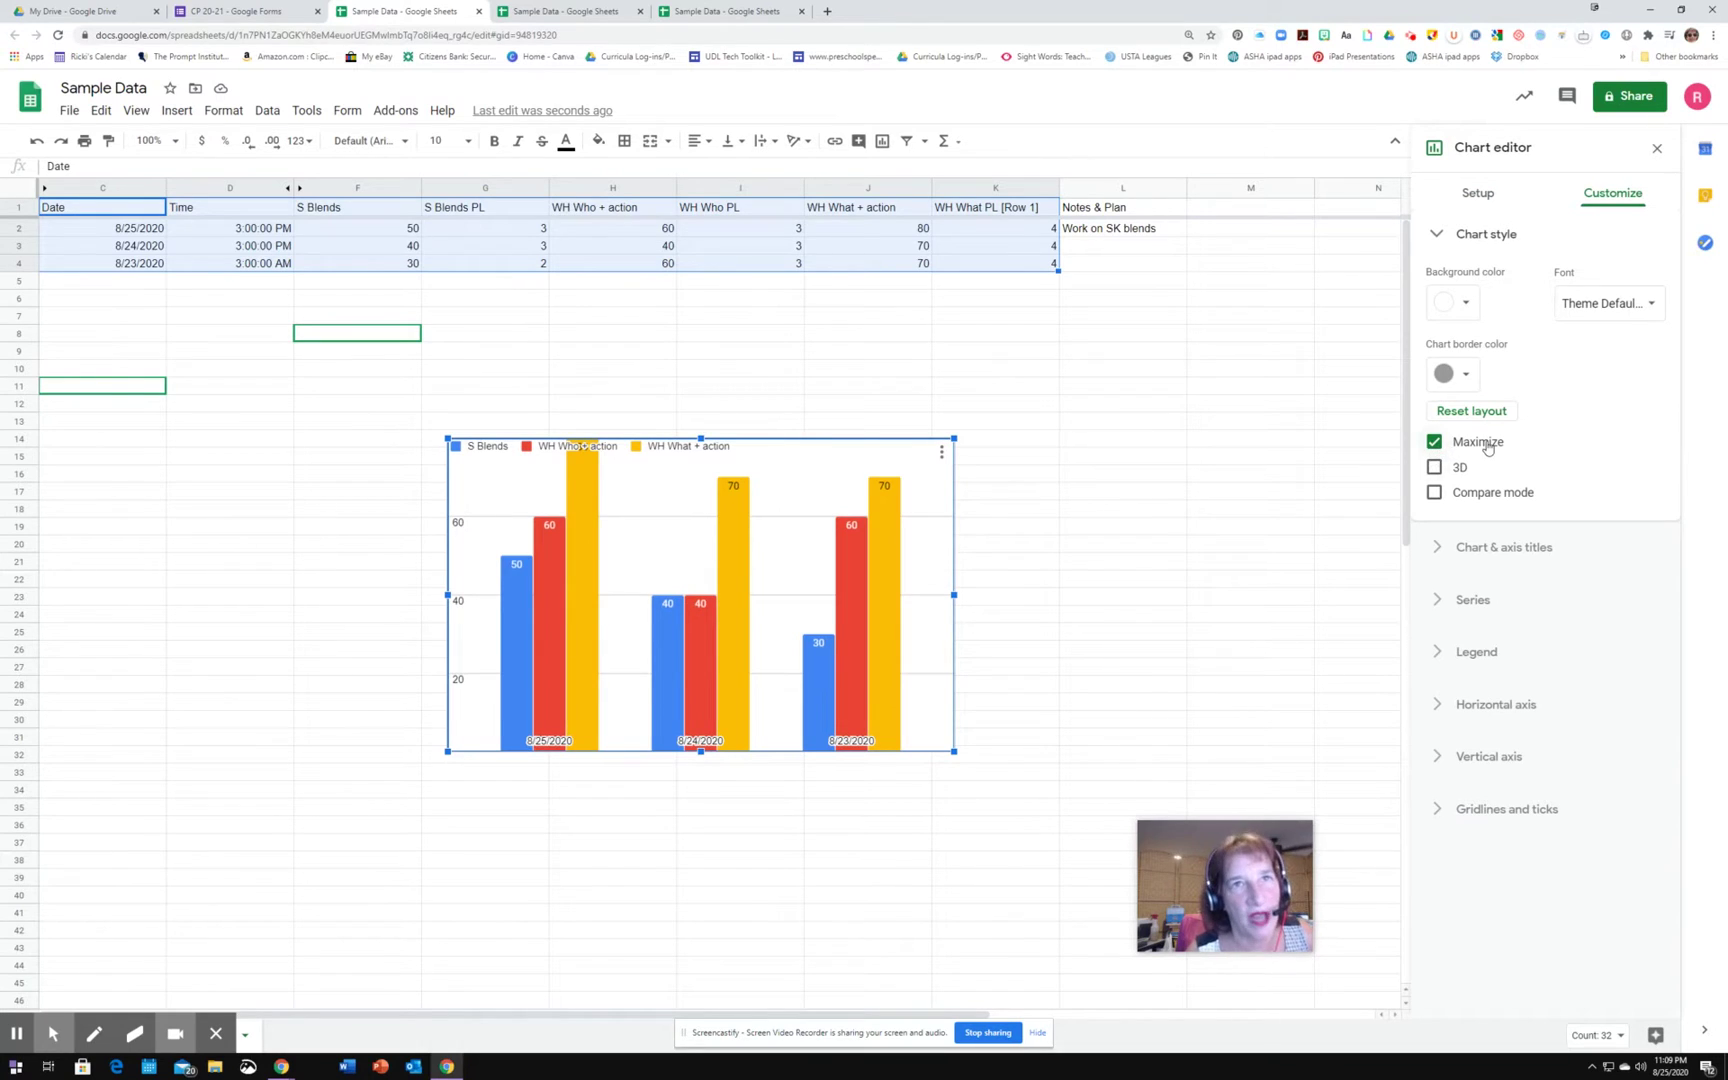
{"action": "left_click", "coordinate": [1434, 467]}
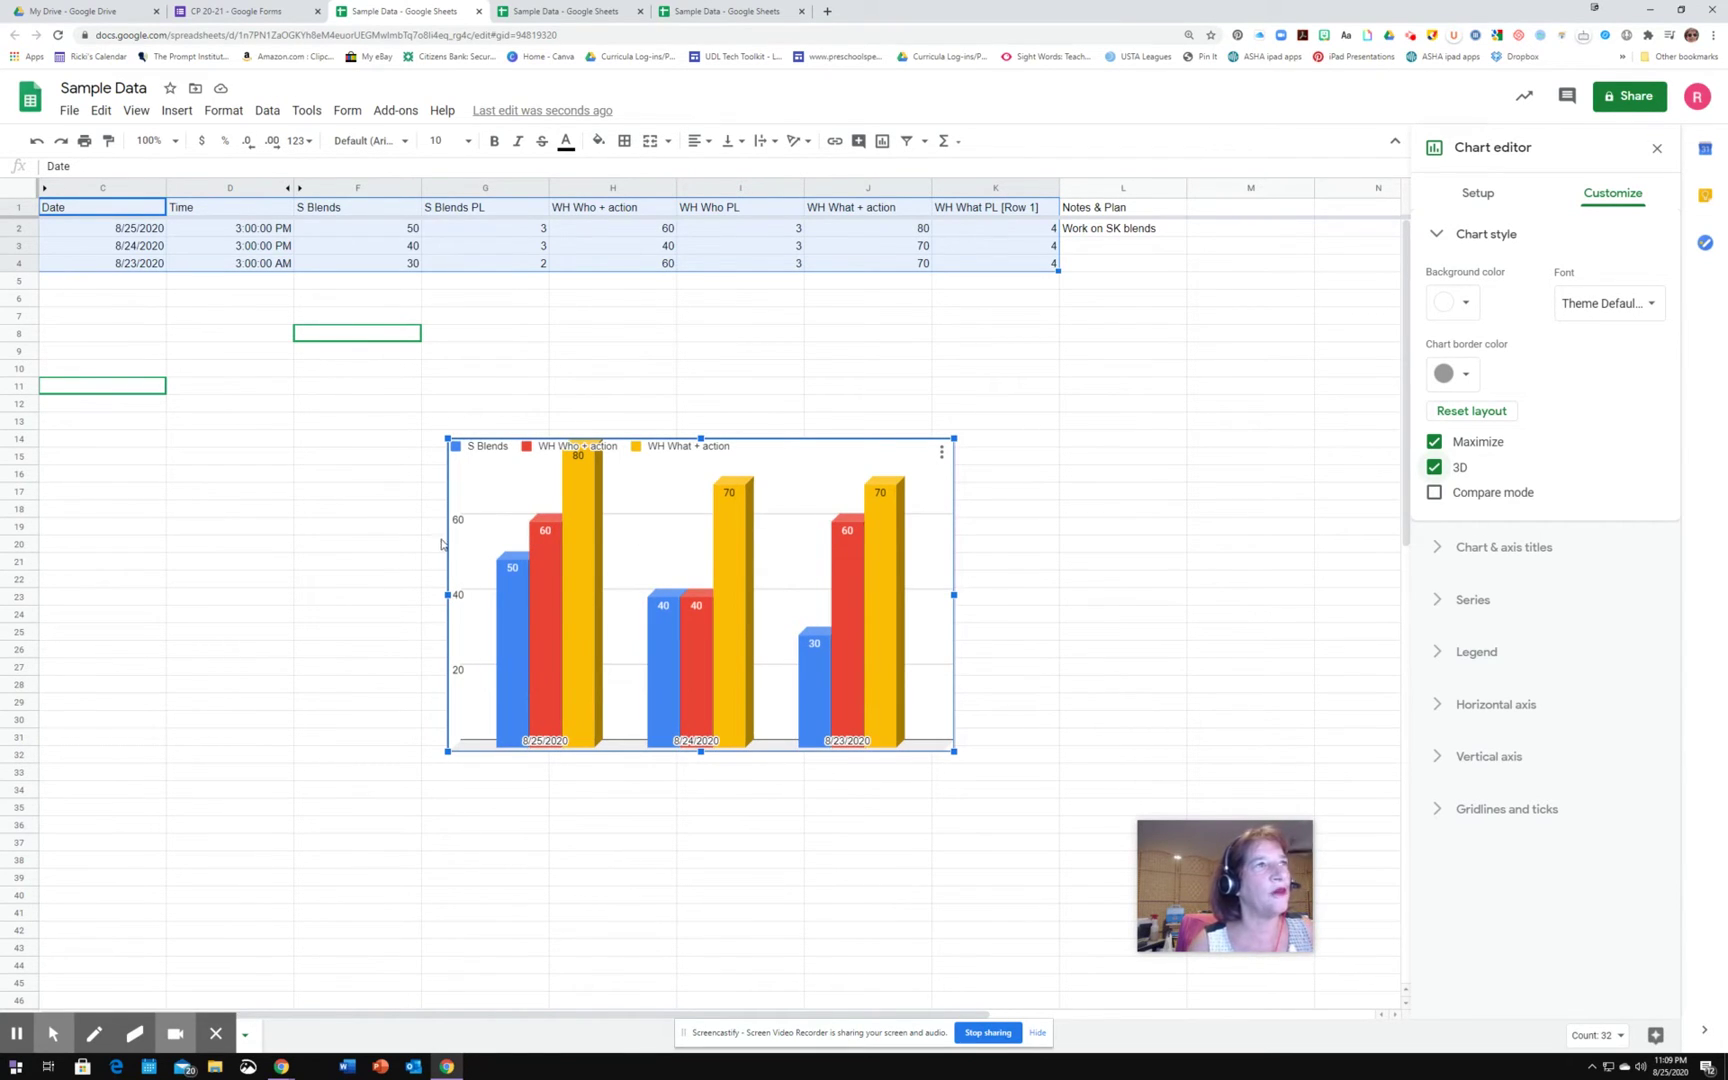
{"action": "left_click", "coordinate": [1480, 194]}
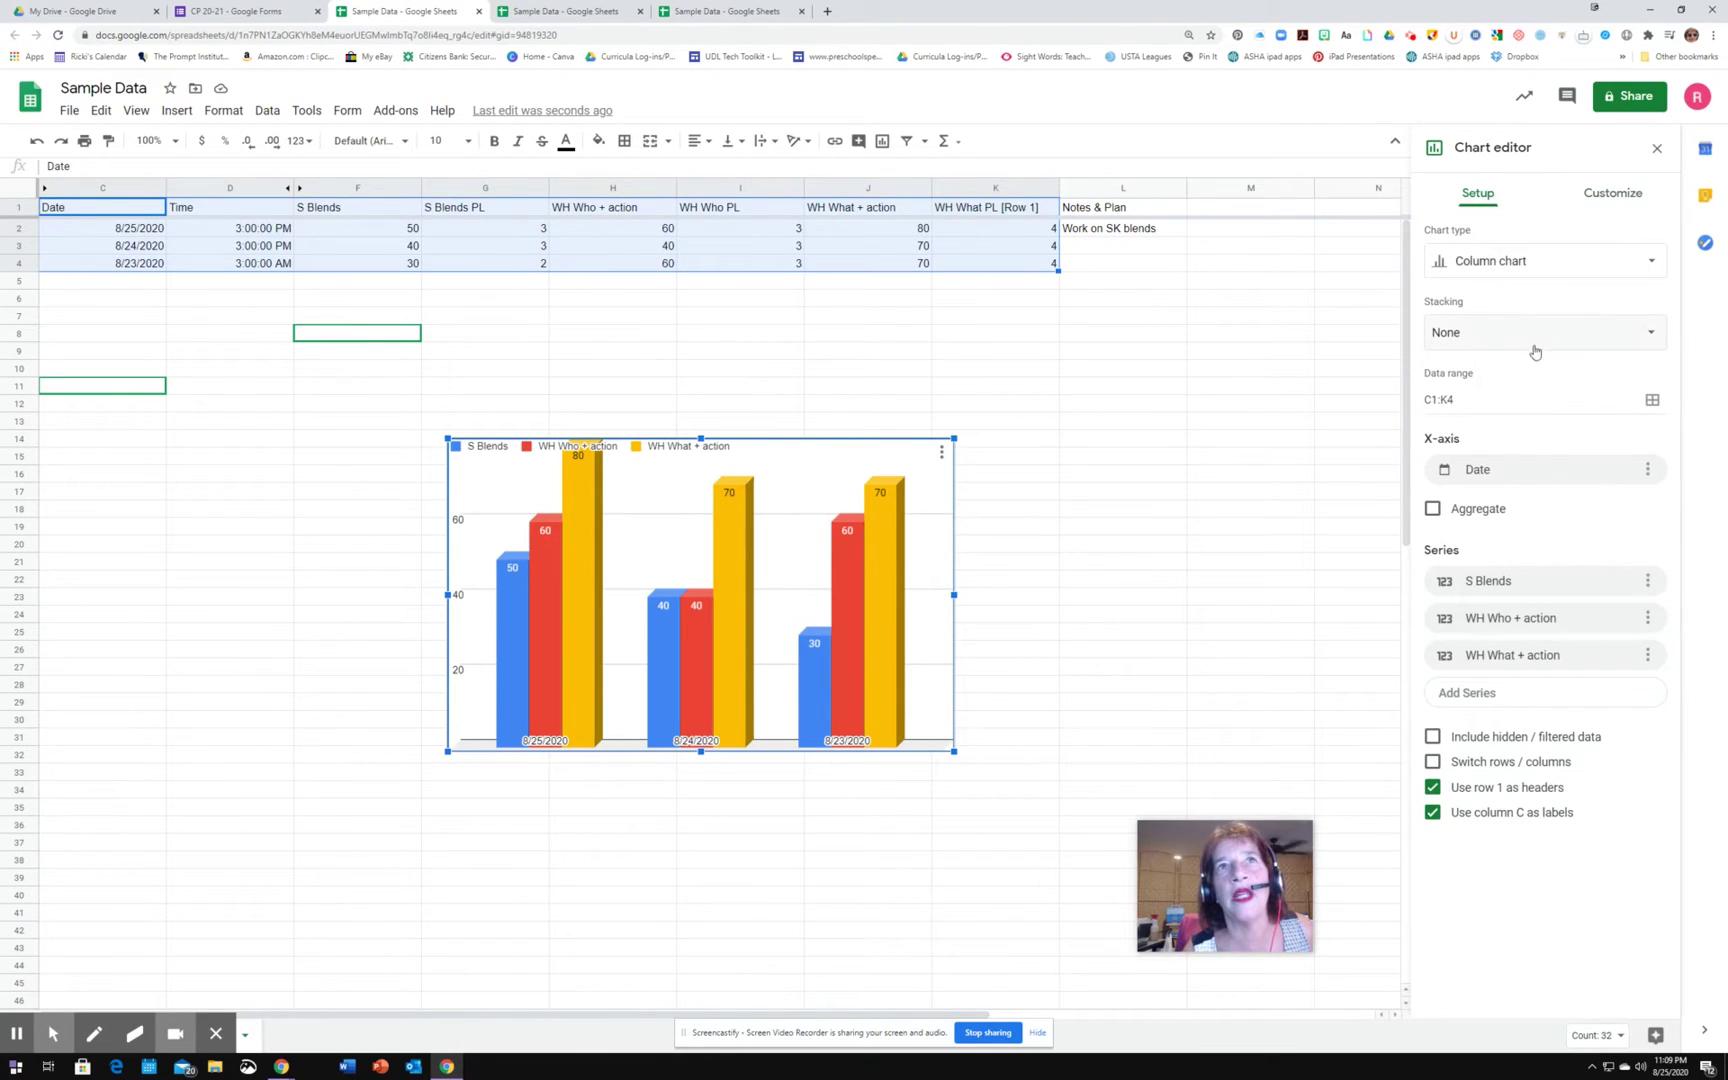
{"action": "left_click", "coordinate": [1650, 335]}
{"action": "left_click", "coordinate": [1503, 391]}
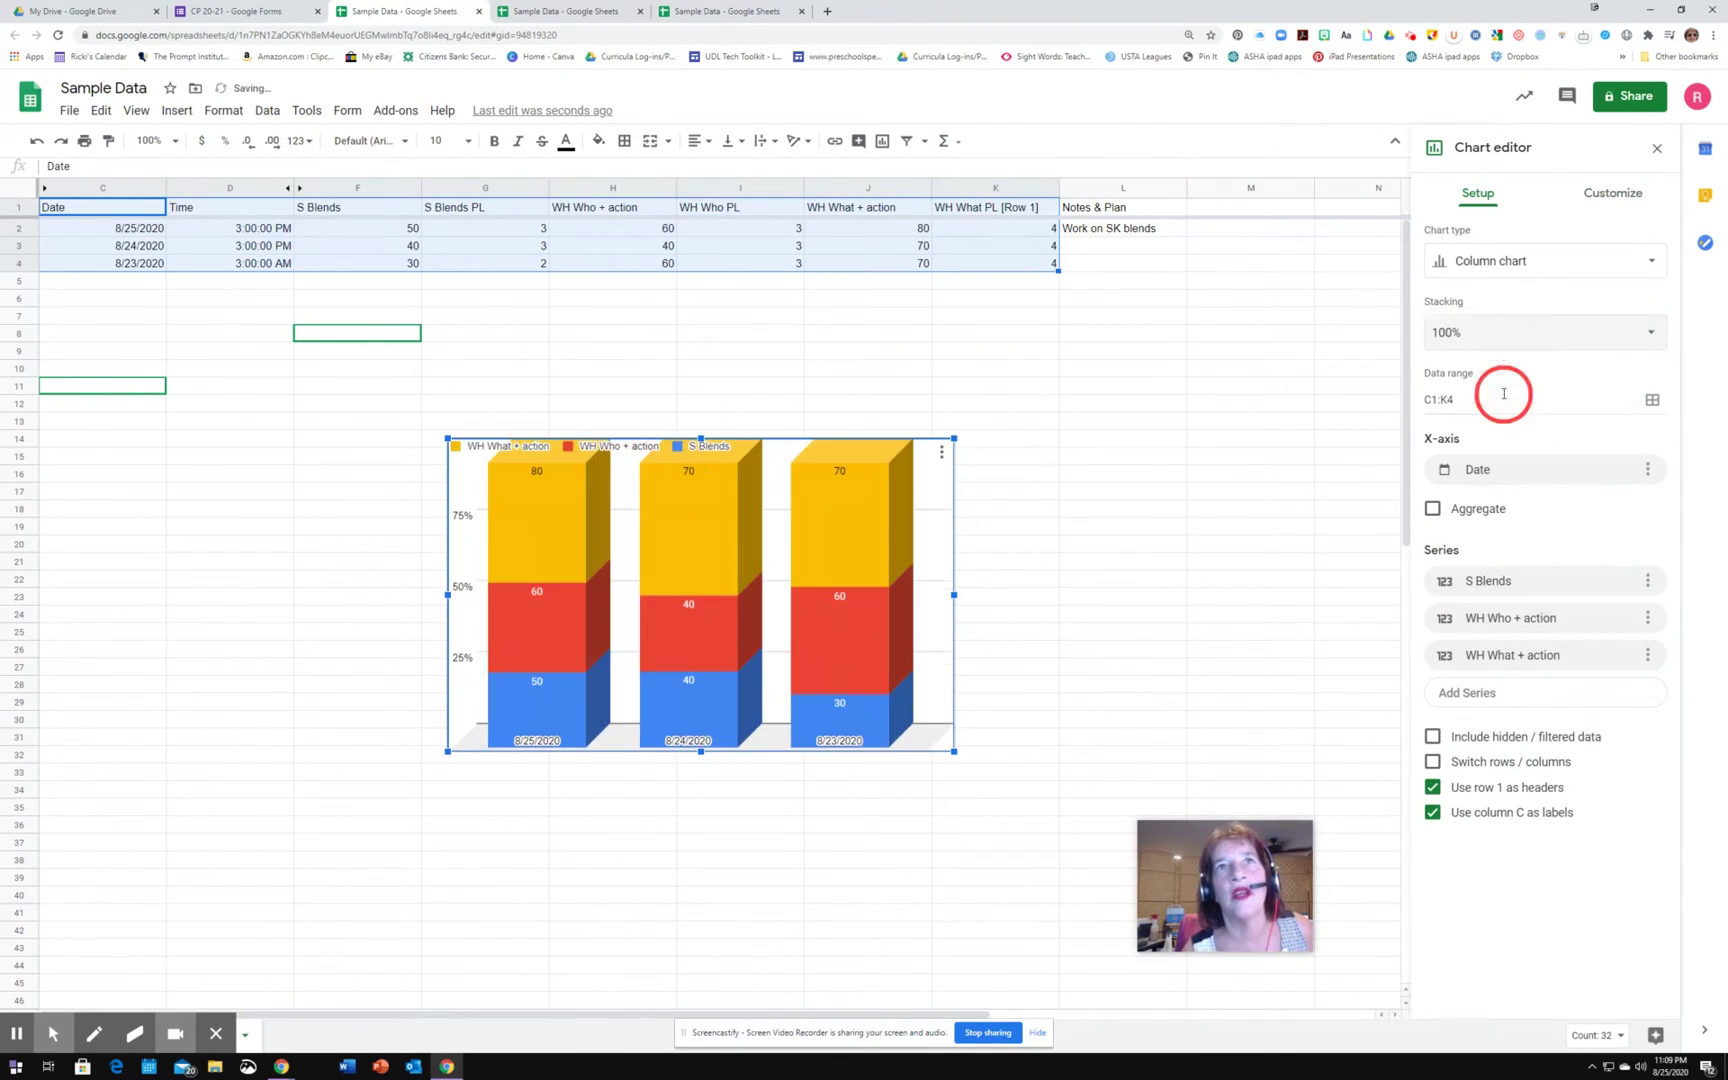